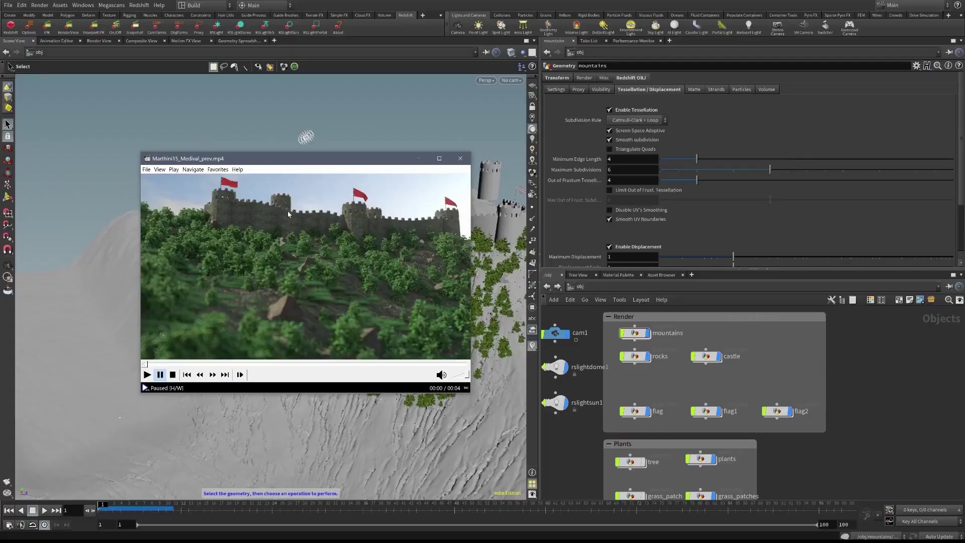
Play and pause the Marthini15_Medival_prov.mp4 preview to review the castle animation, and close the video
click(288, 212)
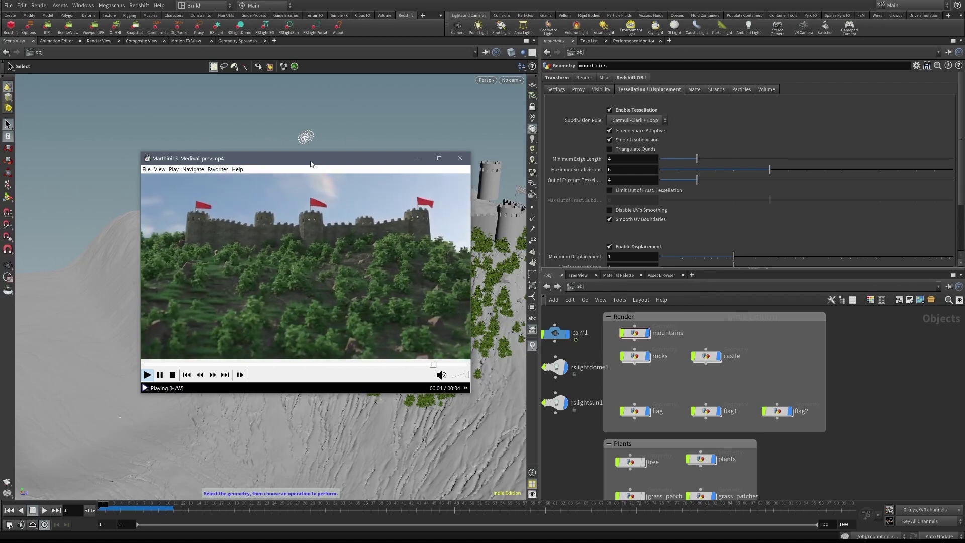
click(291, 189)
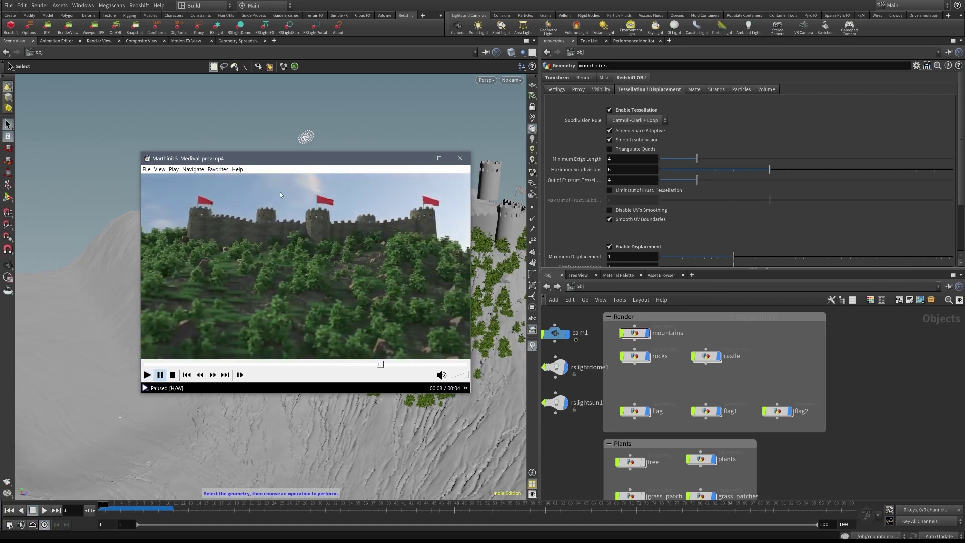
click(281, 195)
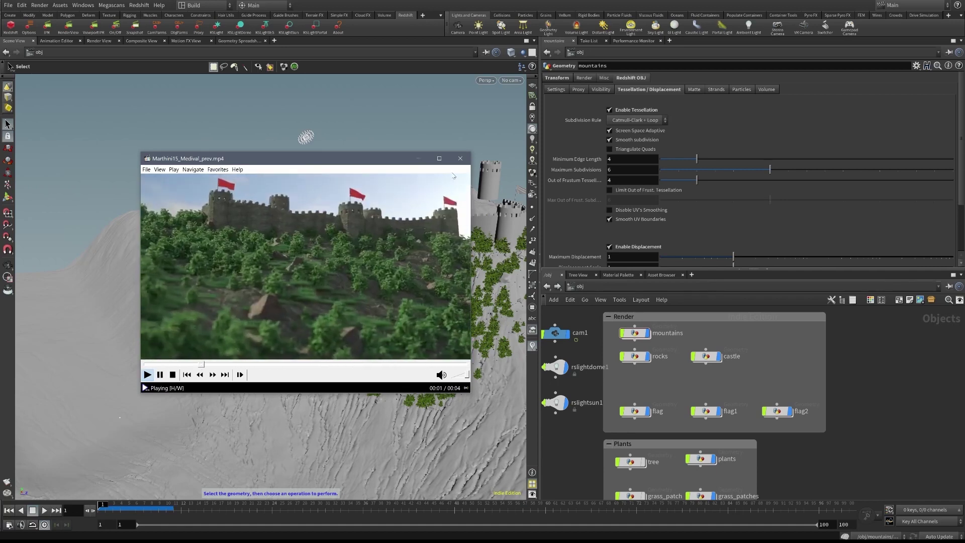
click(460, 158)
Examine the castle walls, towers, flags and scattered trees on the mountainside from several angles
alt+right_drag(430, 153, 441, 196)
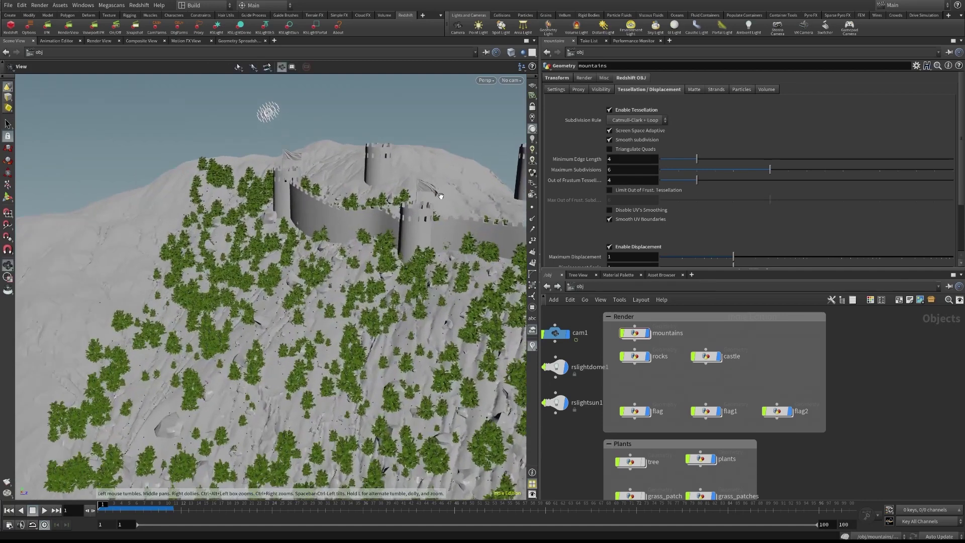
drag(441, 196, 370, 211)
right_drag(372, 200, 394, 224)
middle_drag(376, 178, 339, 218)
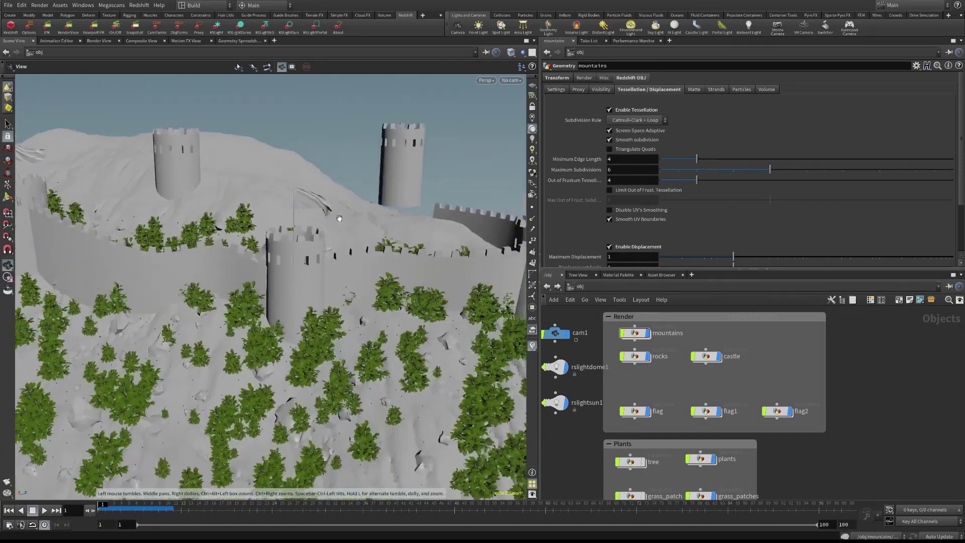
drag(339, 218, 397, 203)
right_drag(397, 203, 366, 196)
drag(366, 196, 342, 191)
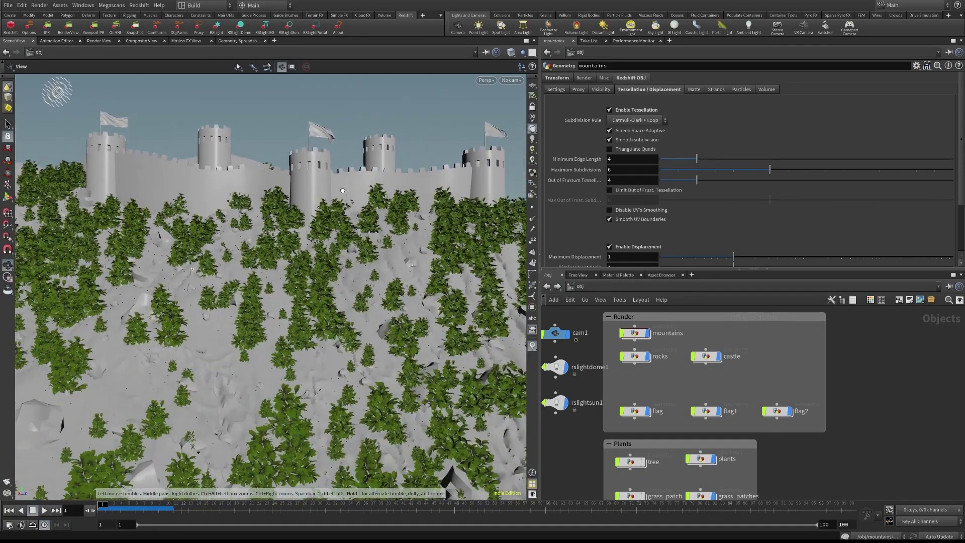
right_drag(342, 191, 372, 190)
mouse_move(373, 189)
mouse_down()
mouse_move(365, 160)
mouse_move(364, 182)
mouse_up()
drag(296, 171, 270, 222)
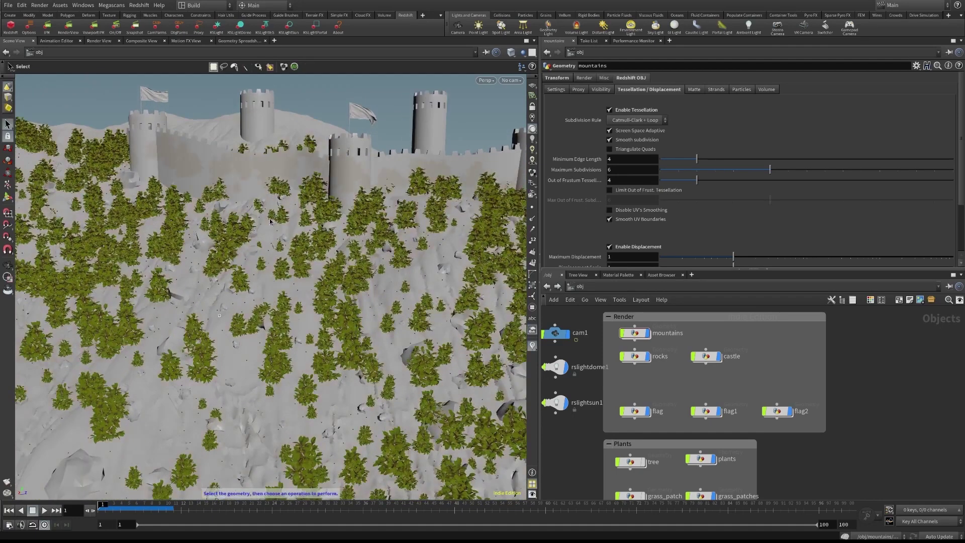
Enter the geometry network of the mountains object and inspect the mountain from the front
mouse_move(872, 366)
middle_down()
mouse_move(880, 355)
mouse_move(885, 367)
middle_up()
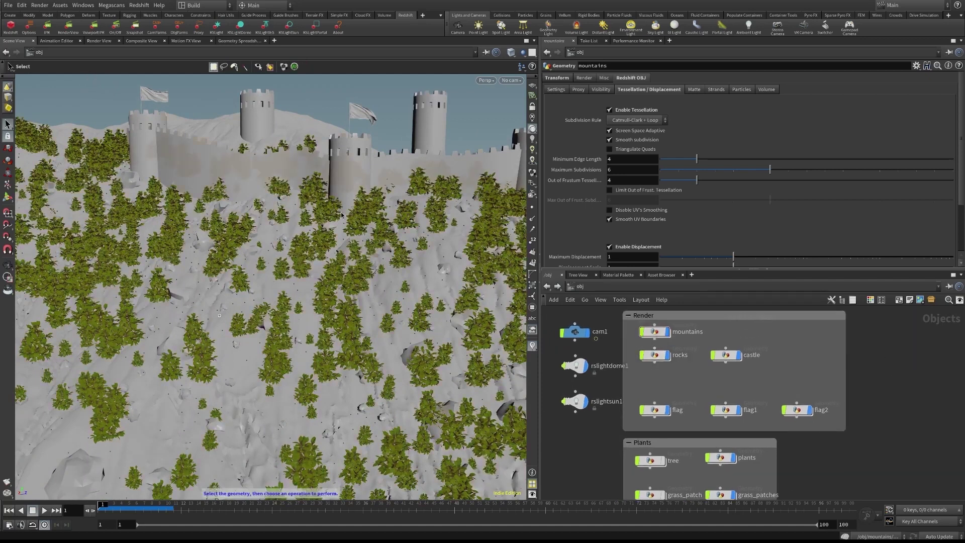
double_click(653, 331)
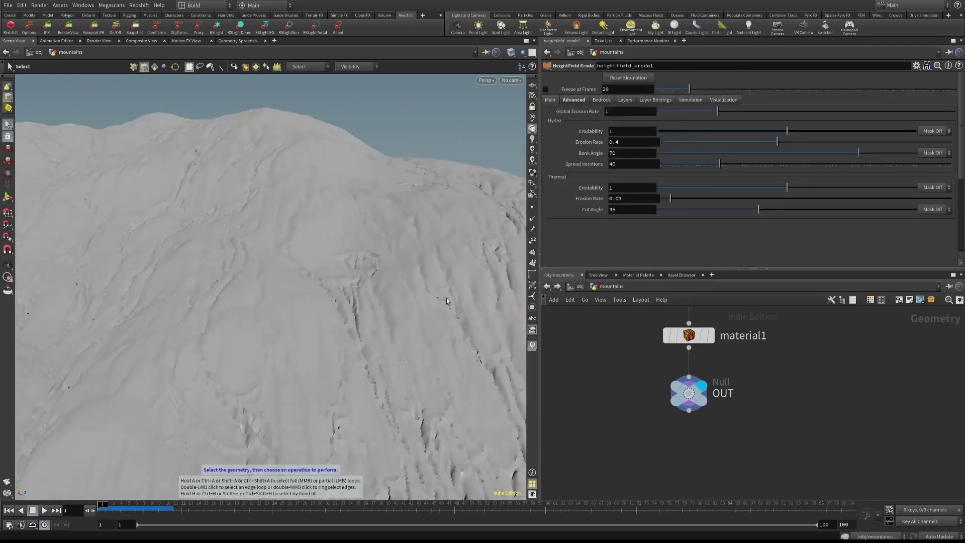
alt+drag(446, 297, 437, 342)
alt+right_drag(437, 342, 312, 181)
alt+middle_drag(312, 181, 342, 286)
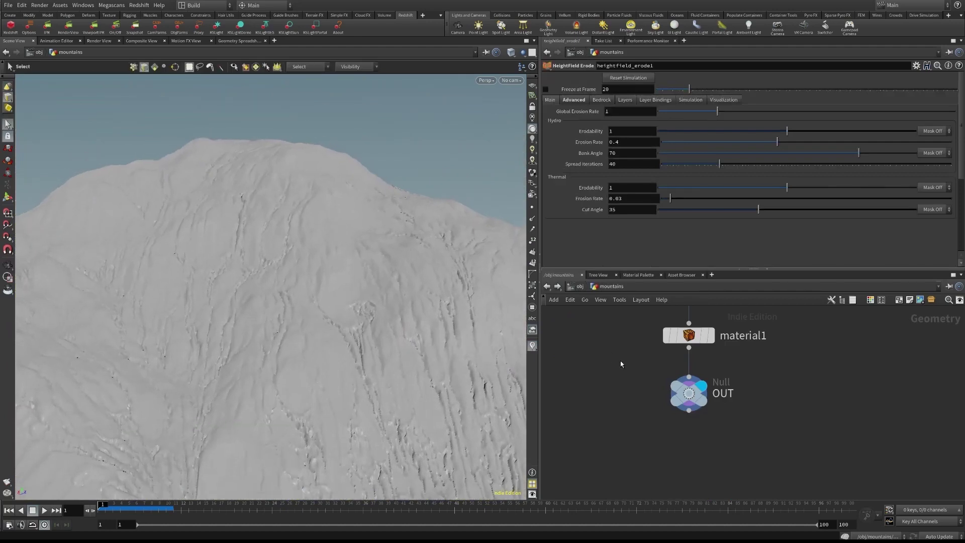
Find the start of the terrain node chain and display the heightfield1 node's output
middle_drag(620, 364, 624, 440)
scroll(624, 440, down, 5)
middle_drag(711, 342, 737, 387)
scroll(724, 374, up, 5)
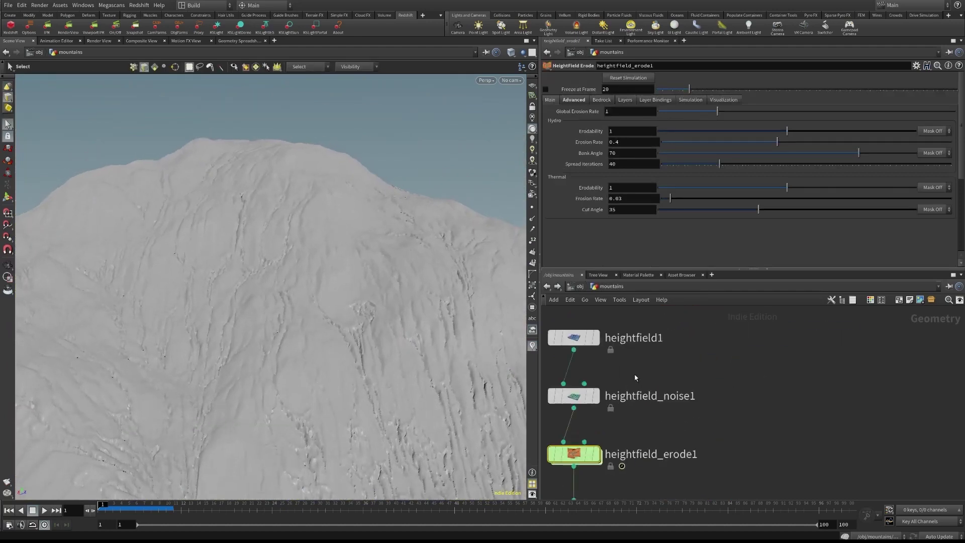
click(595, 339)
Select the heightfield_noise1 node and display its noise-shaped terrain, framing the slopes
click(594, 397)
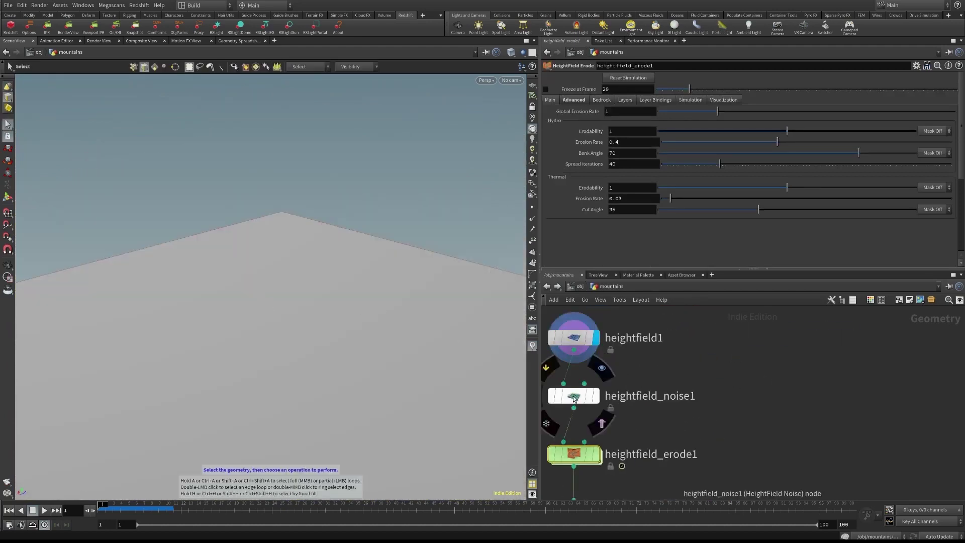
click(599, 397)
alt+middle_drag(334, 354, 408, 217)
alt+drag(402, 233, 285, 271)
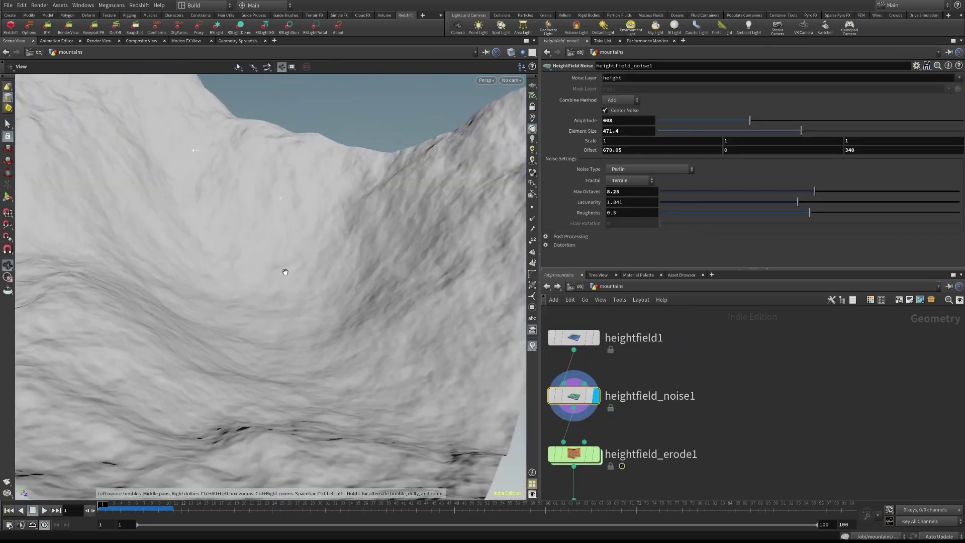
alt+middle_drag(285, 271, 318, 316)
Set the heightfield noise to amplitude 577, element size 564 and X offset 840.05
drag(748, 120, 829, 130)
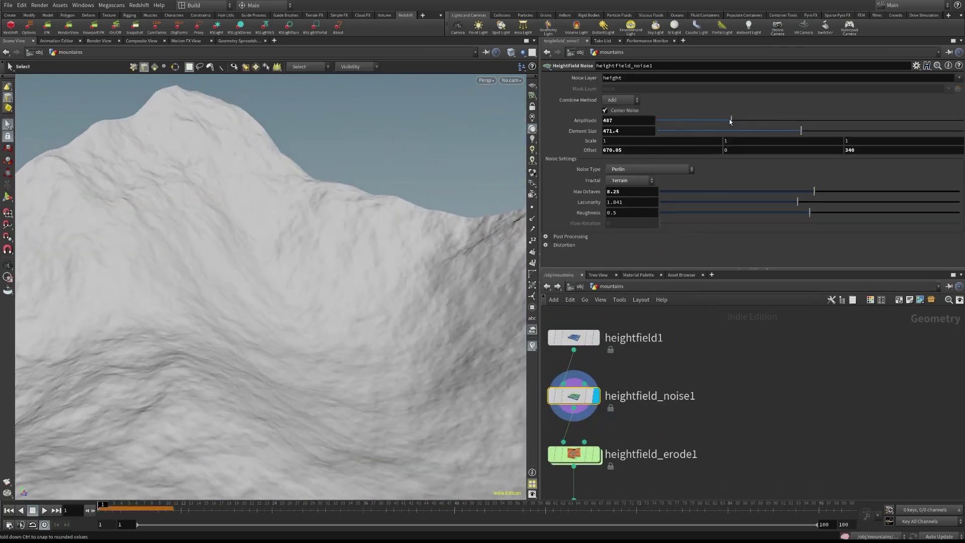
middle_drag(691, 155, 784, 109)
key(Escape)
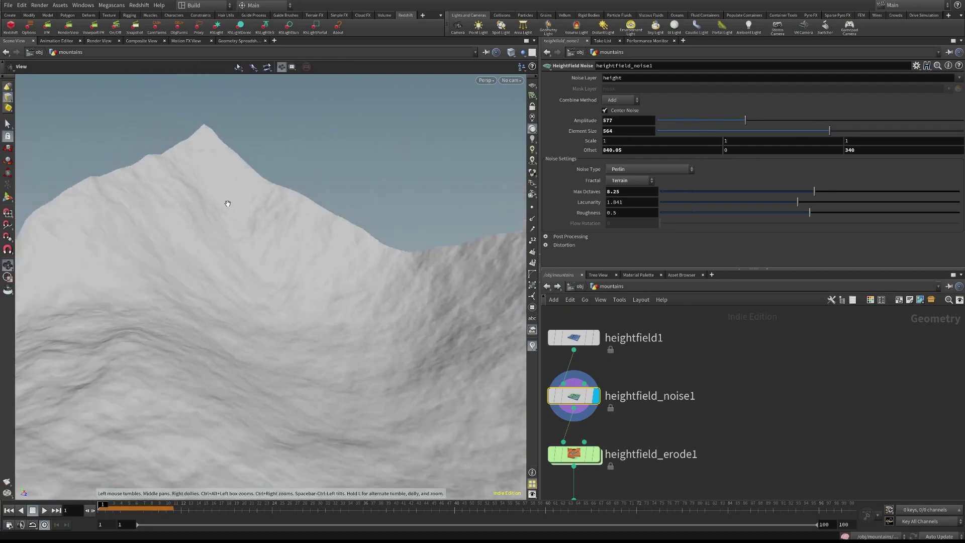
Move the timeline to frame 6 and display the eroded terrain of the heightfield_erode1 node
drag(285, 135, 166, 246)
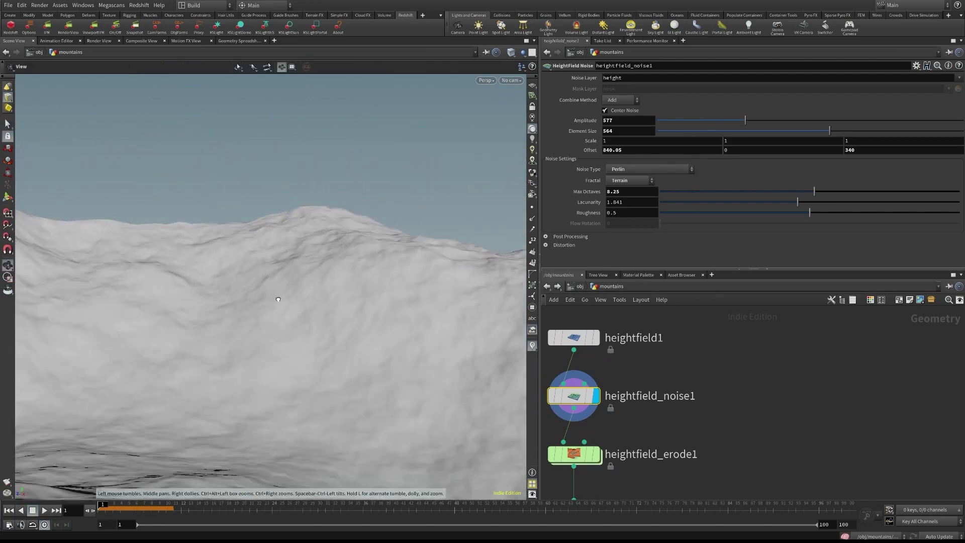
key(s)
key(Escape)
drag(439, 229, 425, 256)
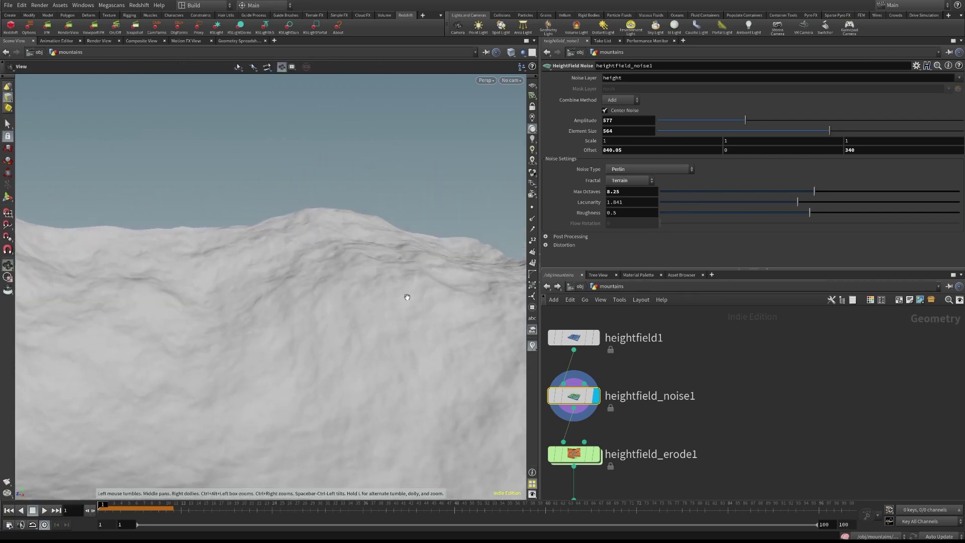
key(s)
scroll(686, 349, down, 2)
mouse_move(599, 392)
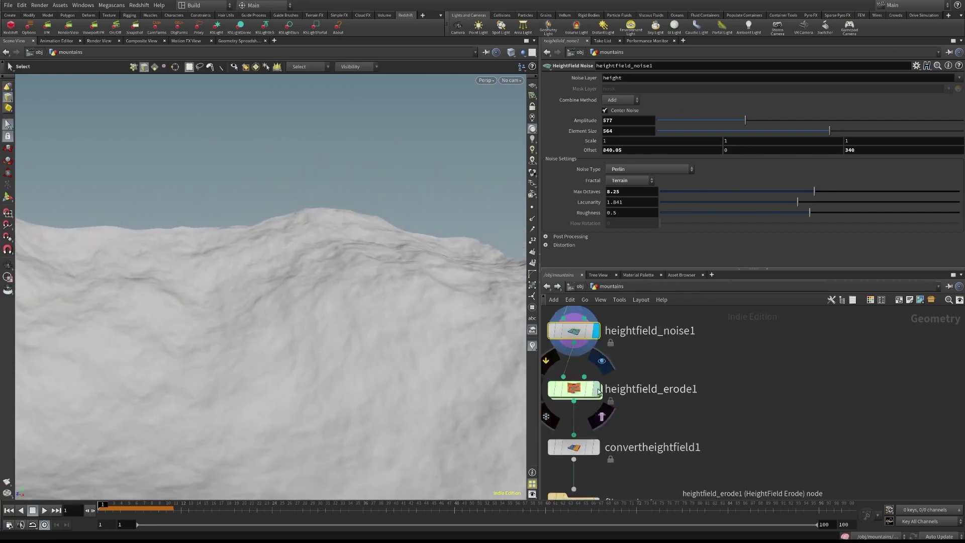
drag(143, 510, 111, 509)
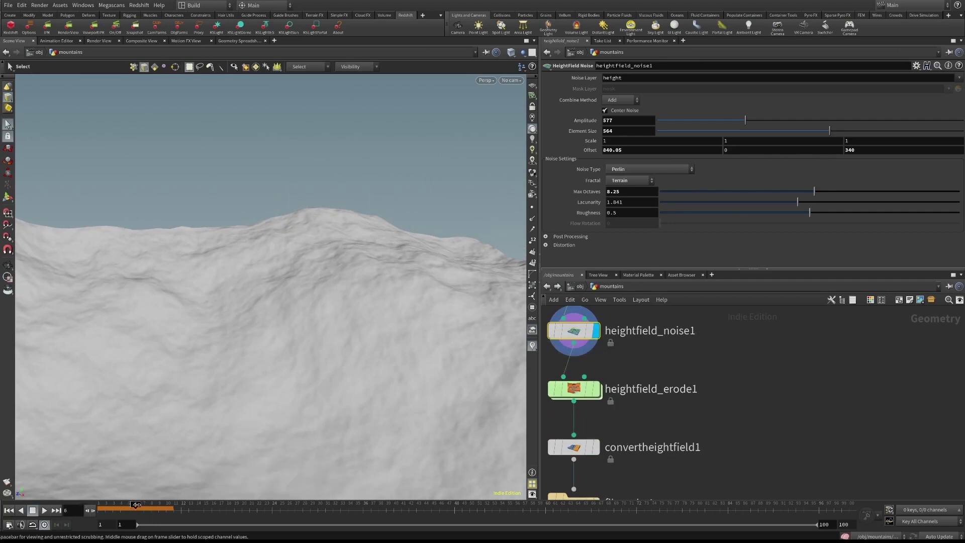
click(598, 388)
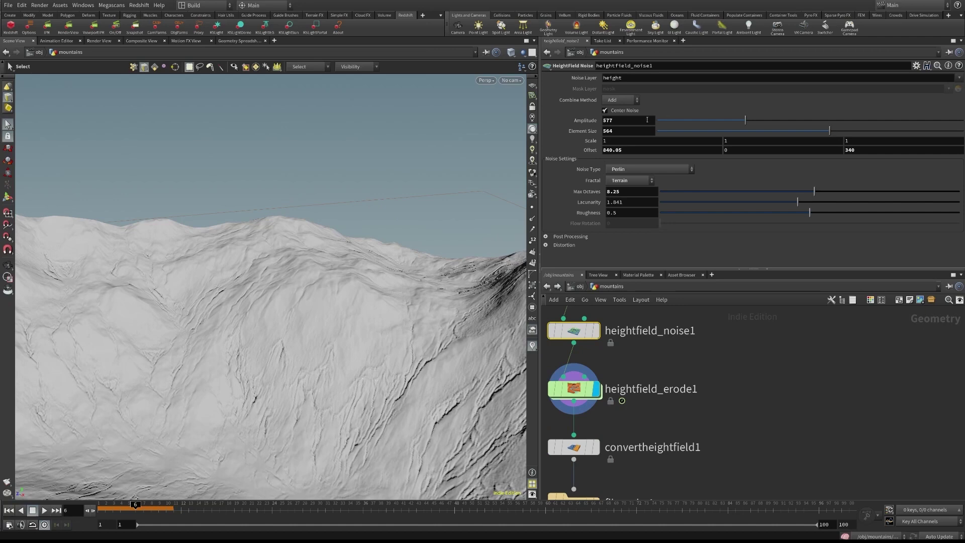
Scrub between the first frames and frame 5 to examine how the erosion develops on the slopes
alt+middle_drag(229, 401, 289, 361)
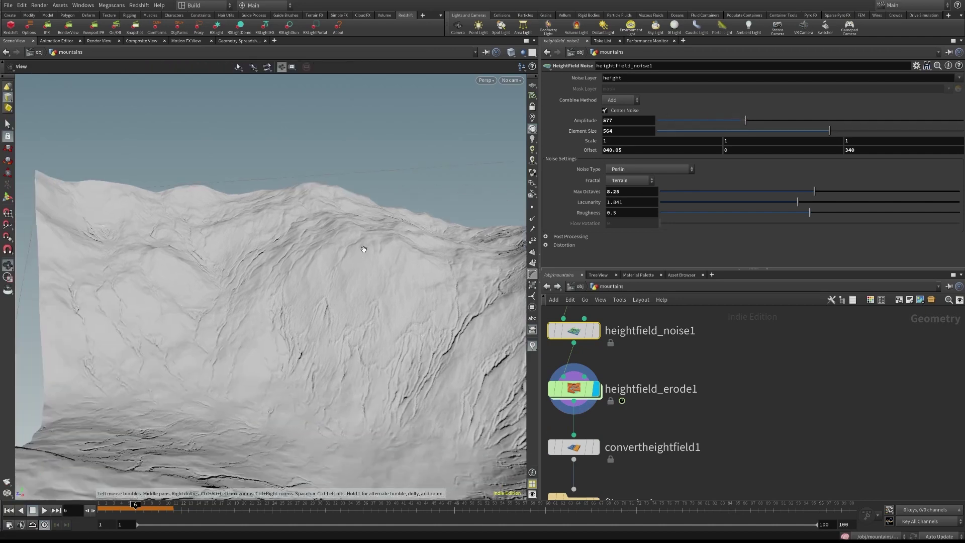
alt+right_drag(288, 361, 316, 280)
alt+drag(317, 280, 427, 279)
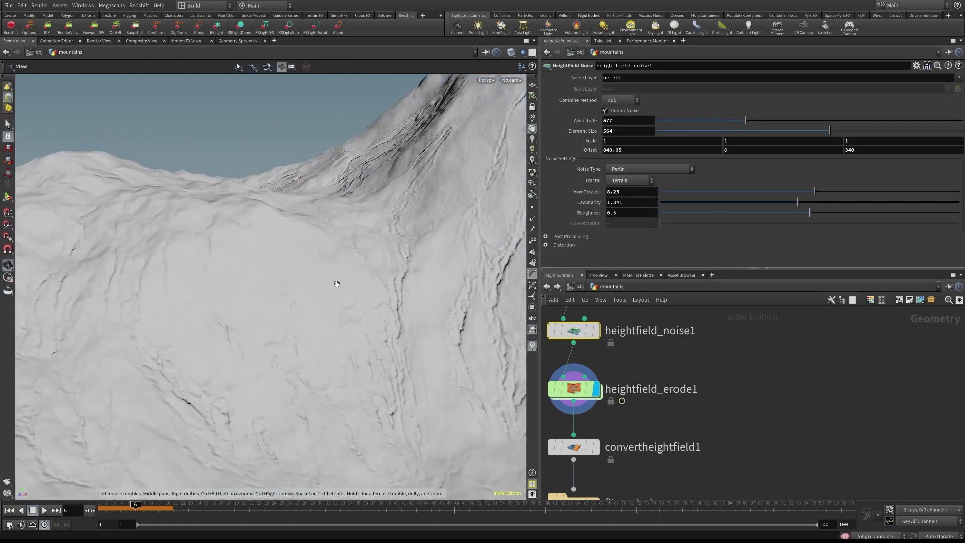
alt+drag(335, 281, 498, 443)
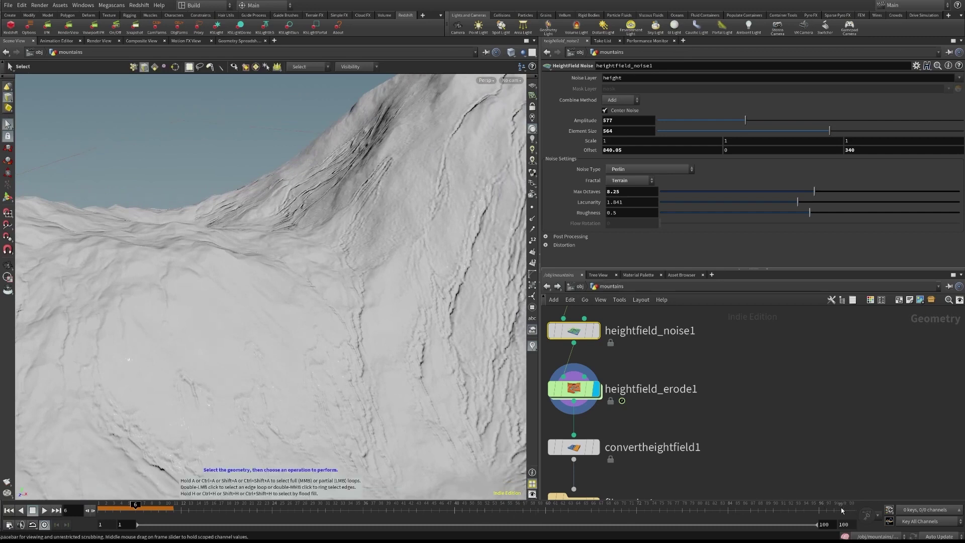
drag(151, 507, 98, 505)
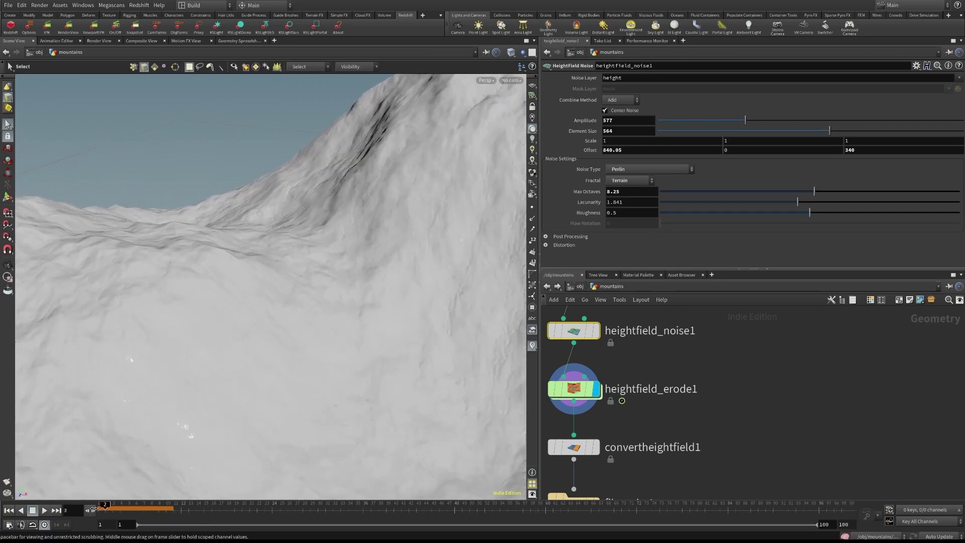
click(145, 503)
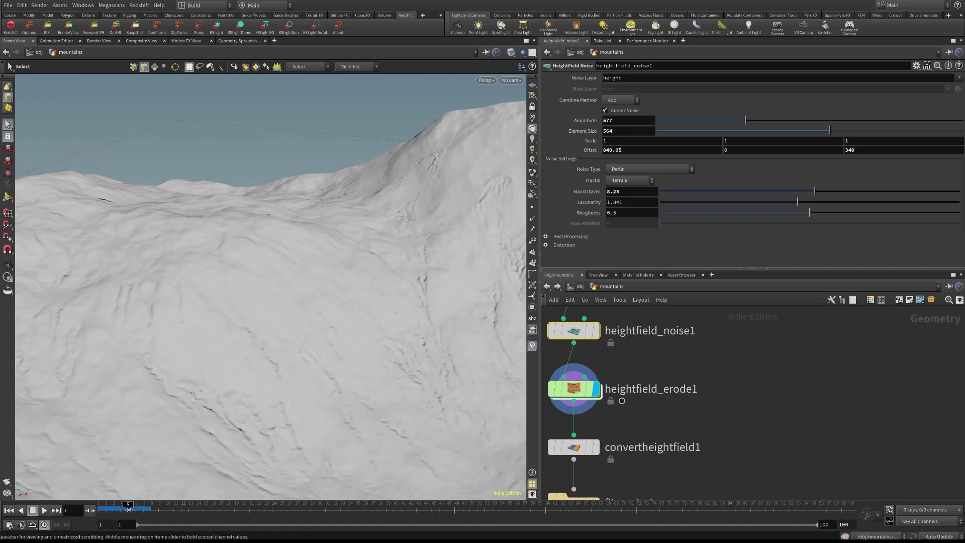
click(122, 504)
drag(124, 504, 128, 504)
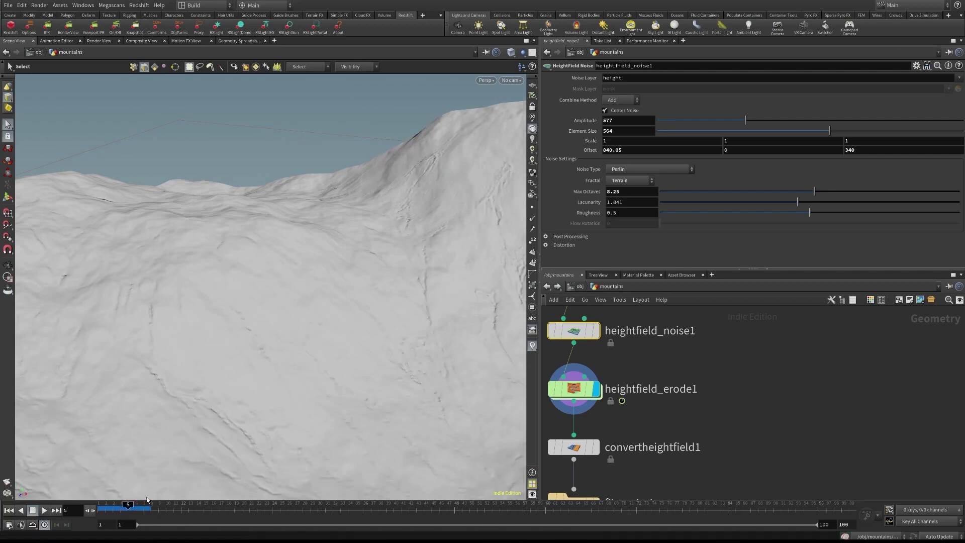
Display the convertheightfield1 node's output and inspect the converted mountain surface
middle_drag(708, 425, 710, 364)
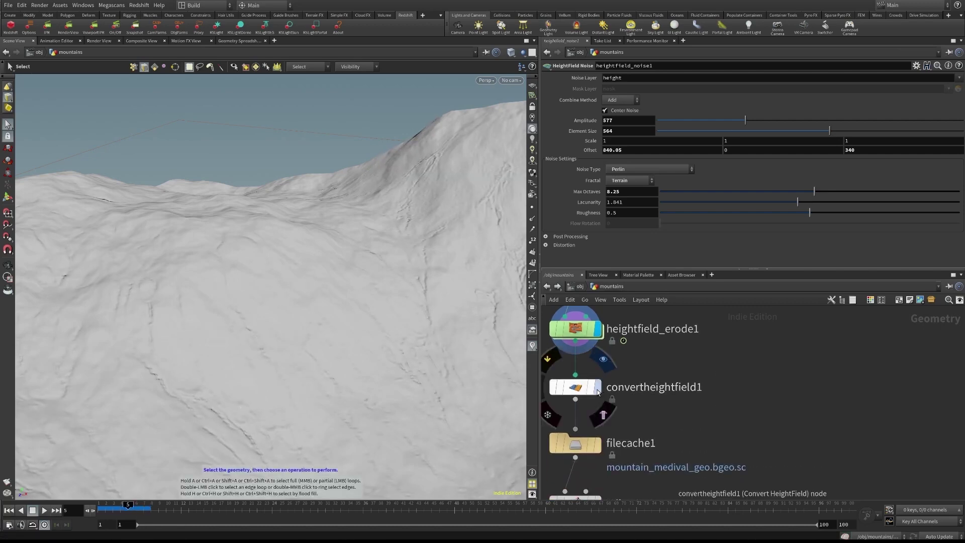
click(598, 392)
key(Escape)
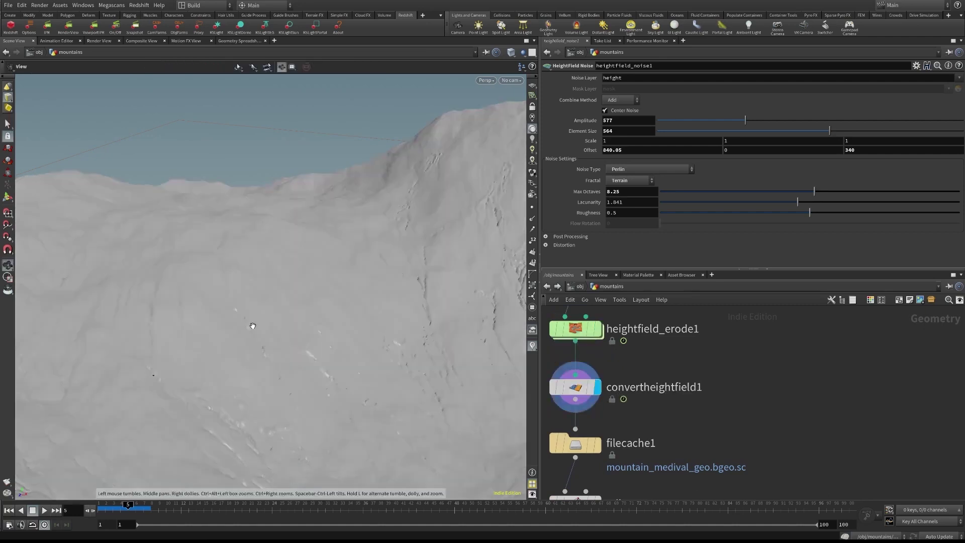
drag(252, 326, 370, 295)
Display the cached mountain geometry from the filecache1 node and review the whole ridge
middle_drag(674, 402, 676, 353)
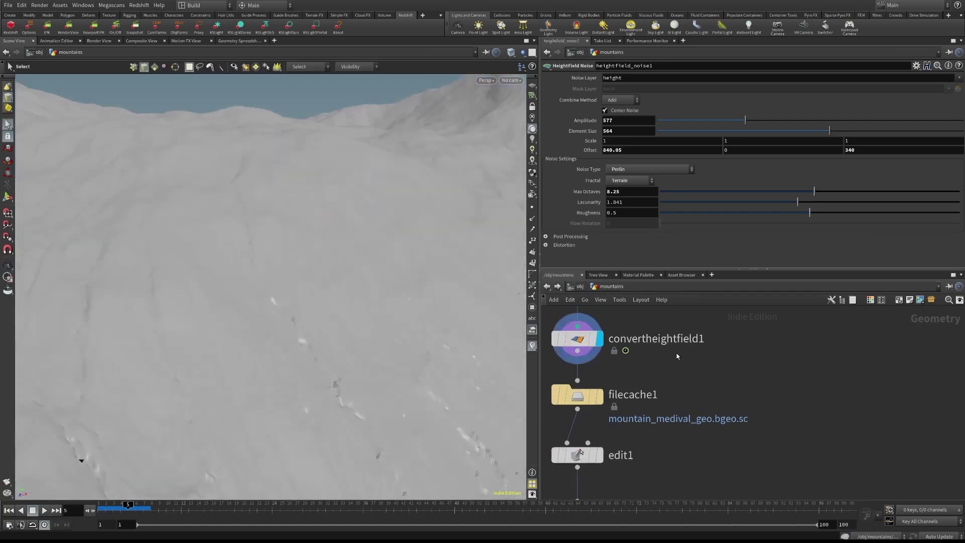
click(601, 393)
drag(267, 285, 422, 361)
scroll(639, 414, down, 3)
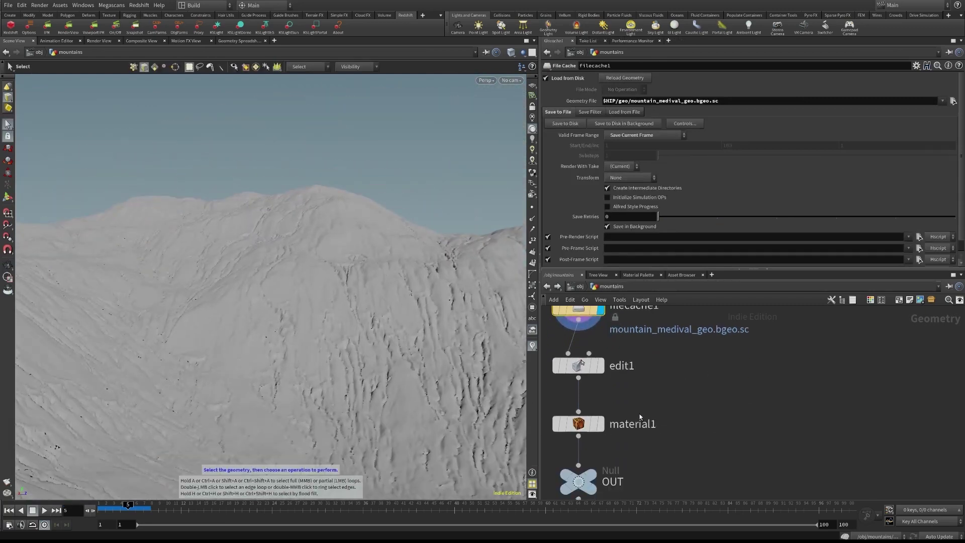
Select the edit1 node and display its output, framing the mountain ridge
drag(416, 233, 397, 251)
click(585, 367)
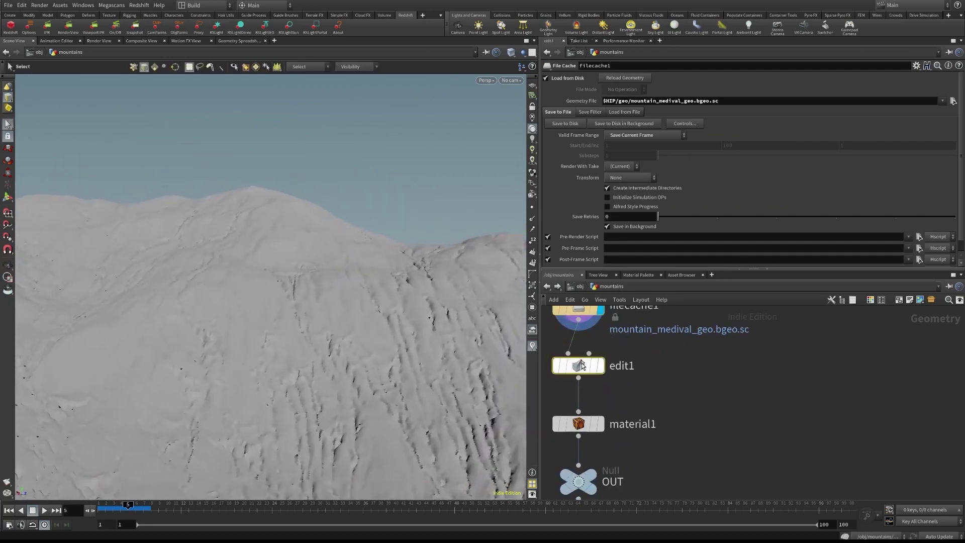
click(602, 368)
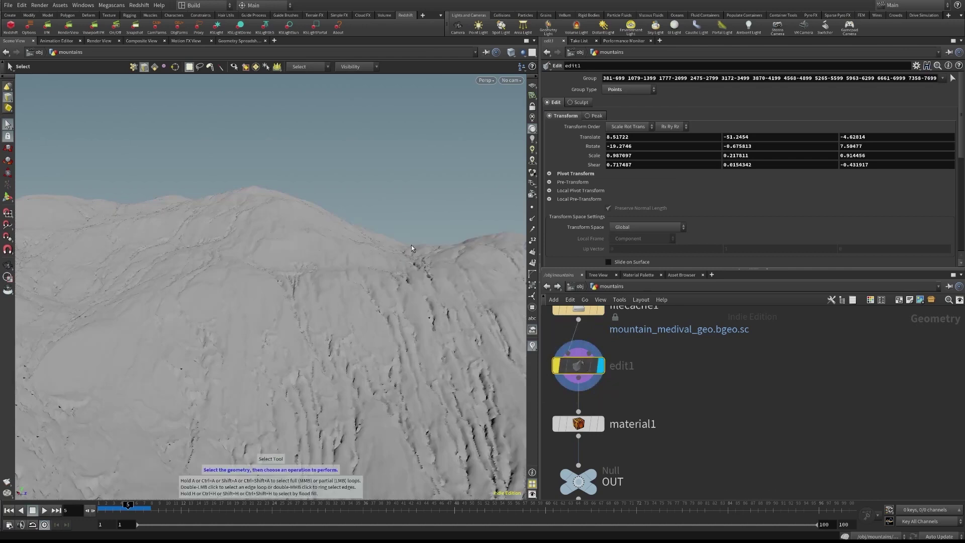
mouse_move(373, 239)
alt+mouse_down()
mouse_move(355, 229)
mouse_move(366, 231)
alt+mouse_up()
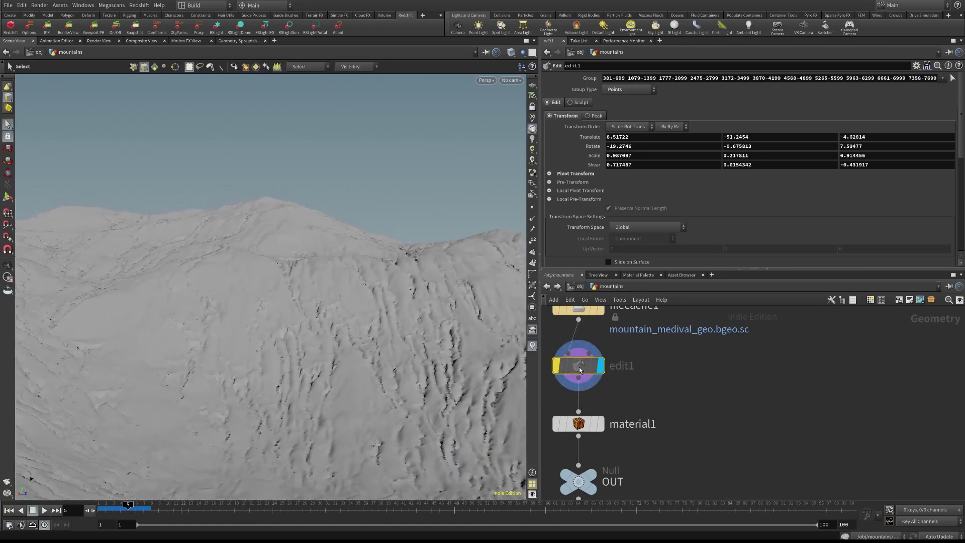
Try raising a small group of points at the mountain's peak with the edit1 node, and undo the move
key(Escape)
key(s)
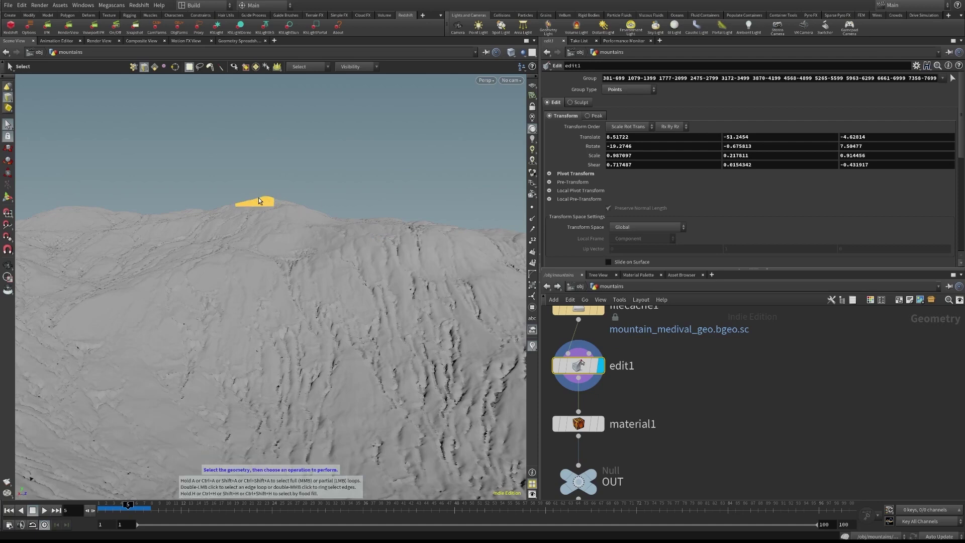
key(2)
key(t)
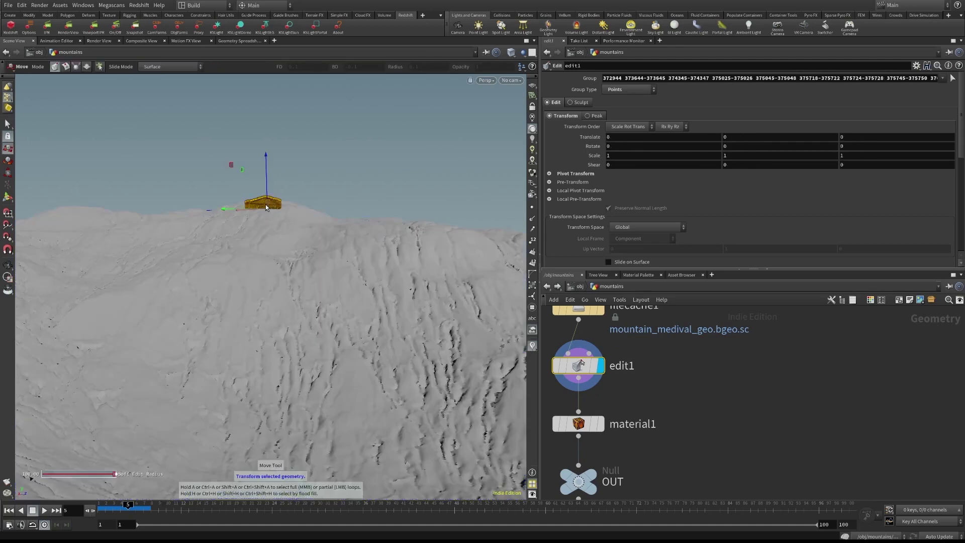
drag(266, 204, 266, 179)
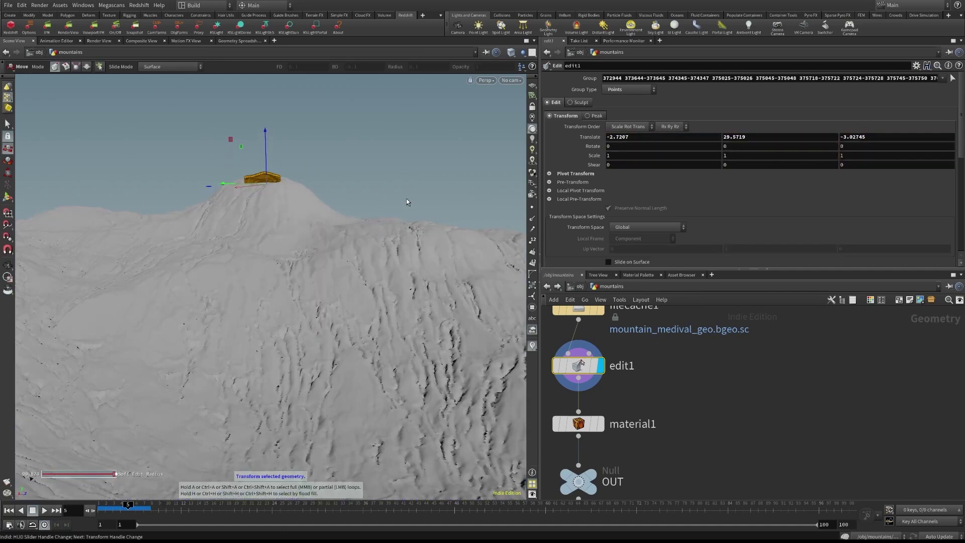
key(ctrl+z)
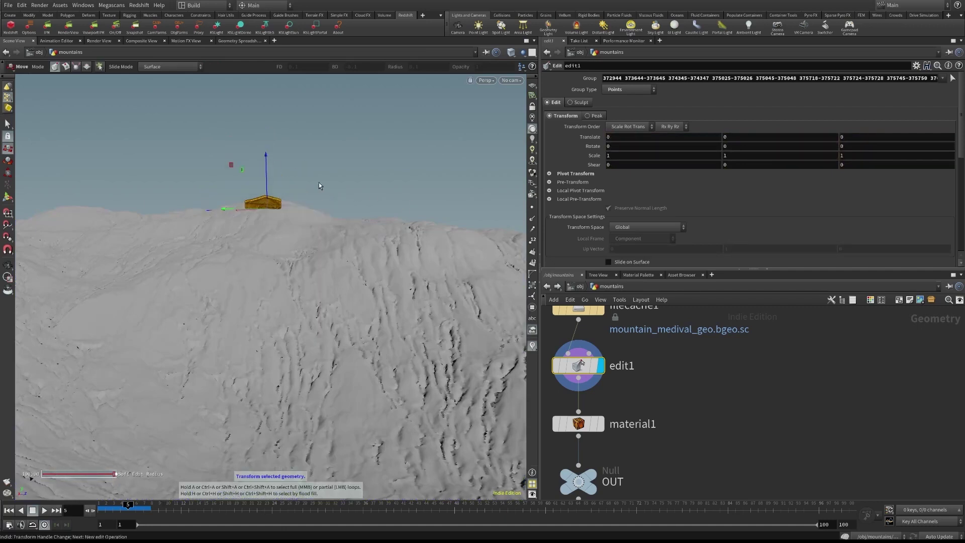
Display the mountains network's OUT node, return to the object level and review the castle from closer up
mouse_move(429, 174)
alt+mouse_down()
mouse_move(431, 198)
mouse_move(431, 176)
alt+mouse_up()
middle_drag(639, 429, 646, 380)
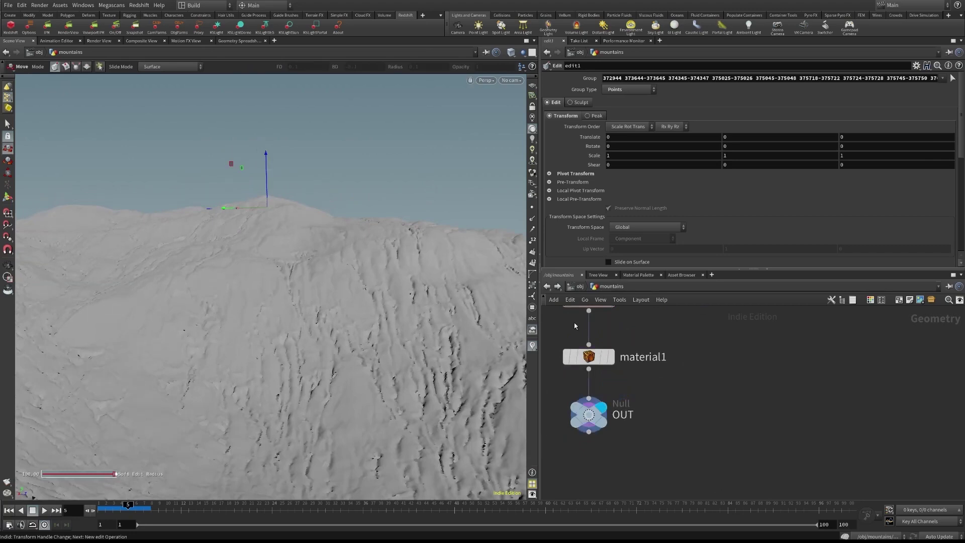
click(579, 286)
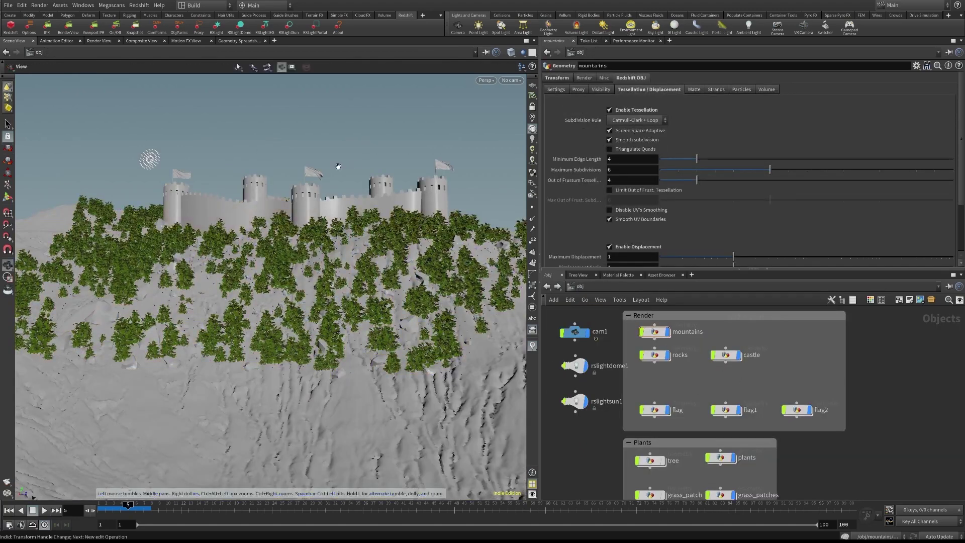
alt+drag(338, 166, 340, 133)
alt+right_drag(340, 133, 399, 157)
alt+drag(399, 157, 417, 166)
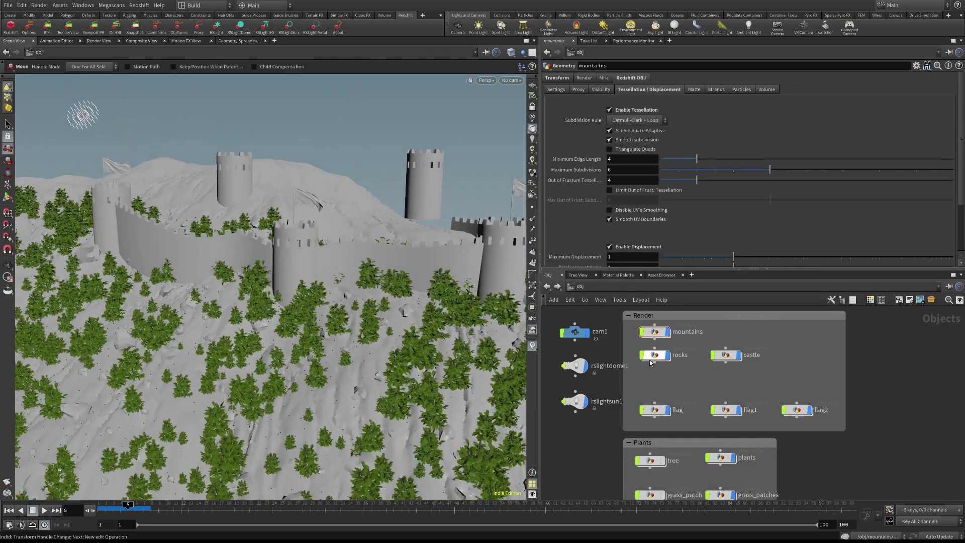
Open the rocks network and display the selected sphere1 node, framing the base sphere
double_click(654, 355)
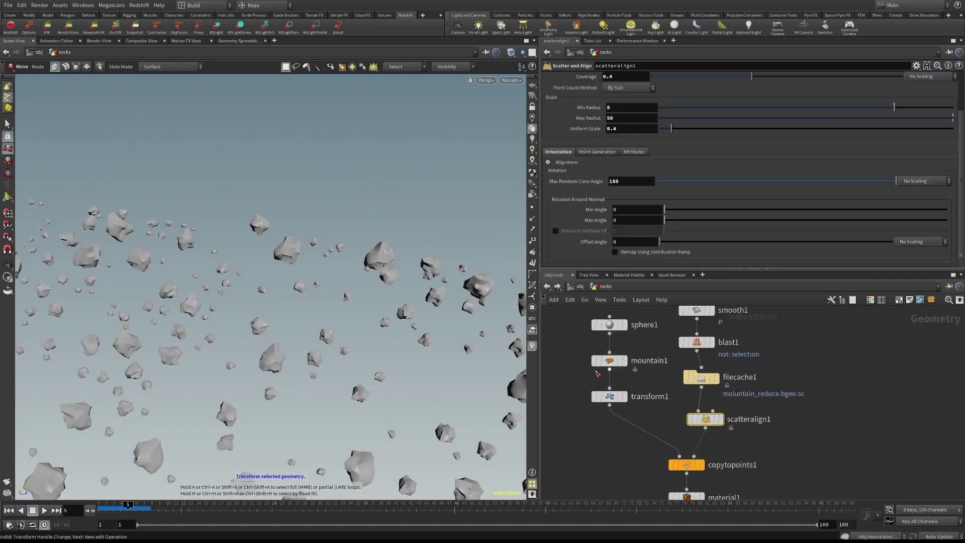
mouse_move(625, 349)
click(633, 343)
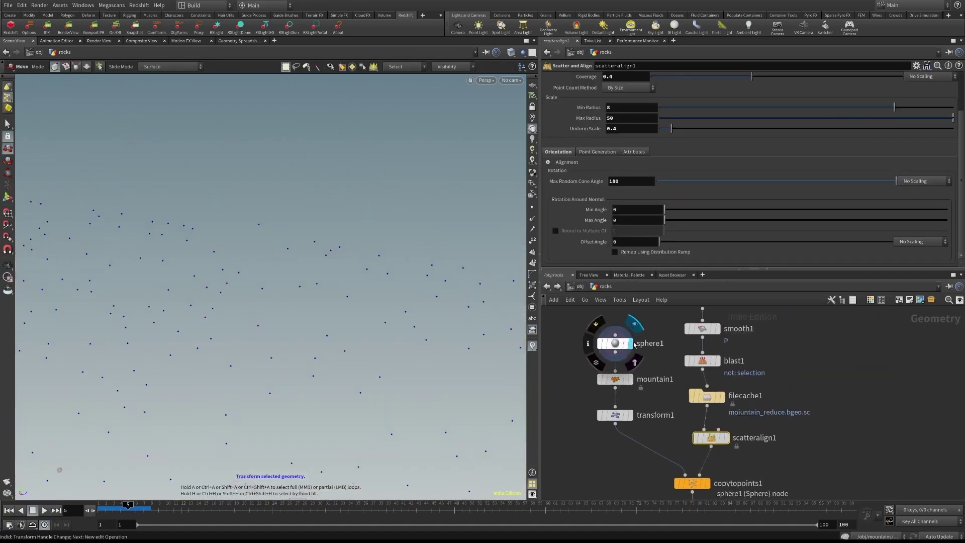
click(614, 343)
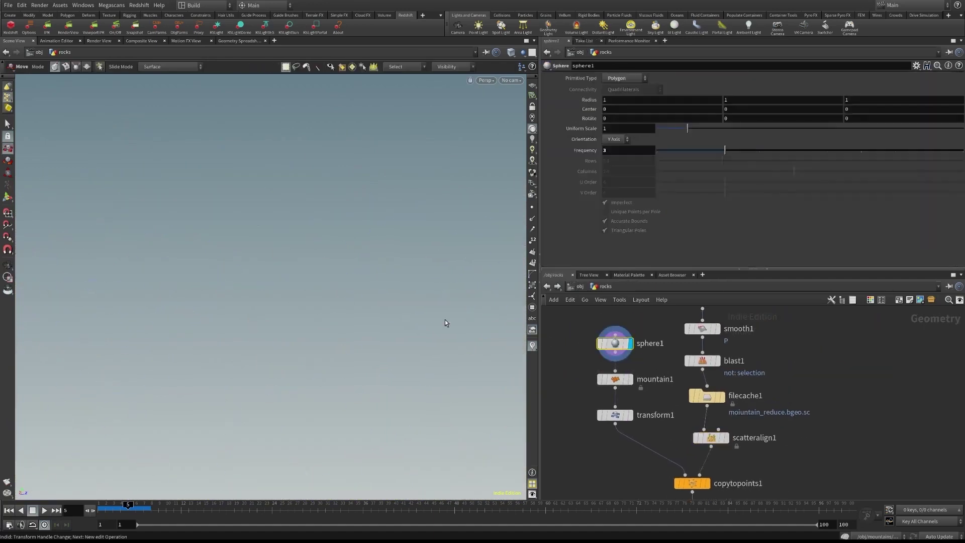
key(t)
scroll(355, 281, down, 3)
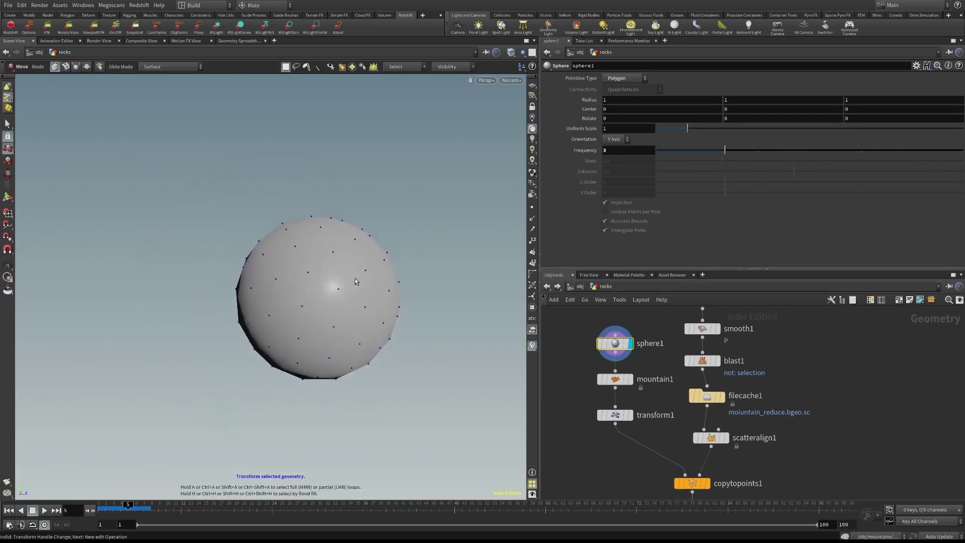
Display the mountain1 node's deformed rock, show its noise parameters and display the transform1 output
click(630, 379)
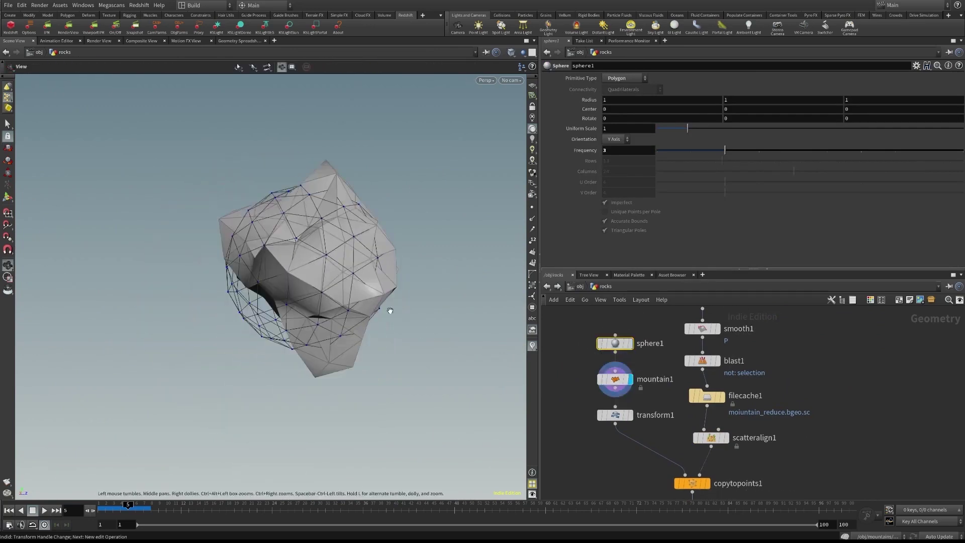
click(616, 379)
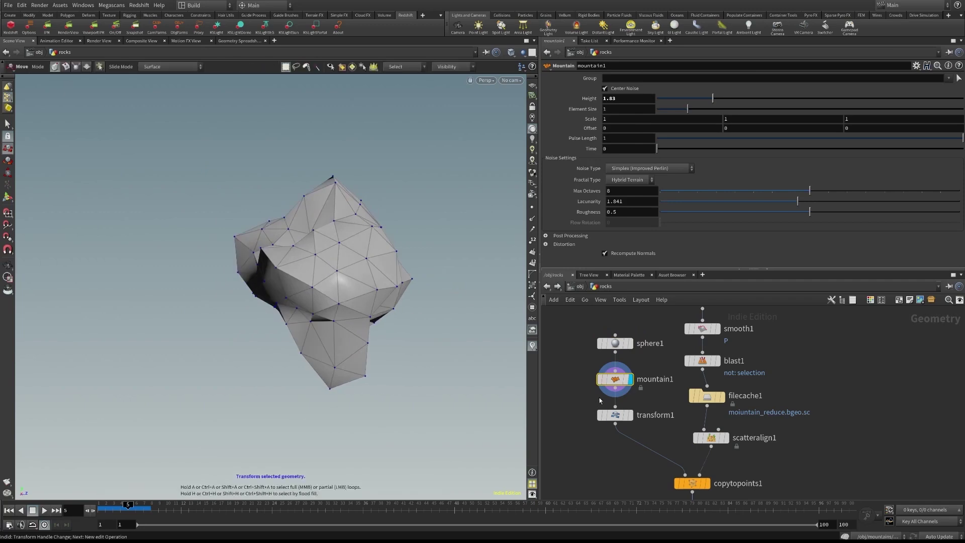
click(631, 415)
Display the mountain imported by object_merge1 and select polyreduce1 to examine its reduction settings
middle_drag(687, 379, 645, 344)
middle_drag(705, 308, 705, 397)
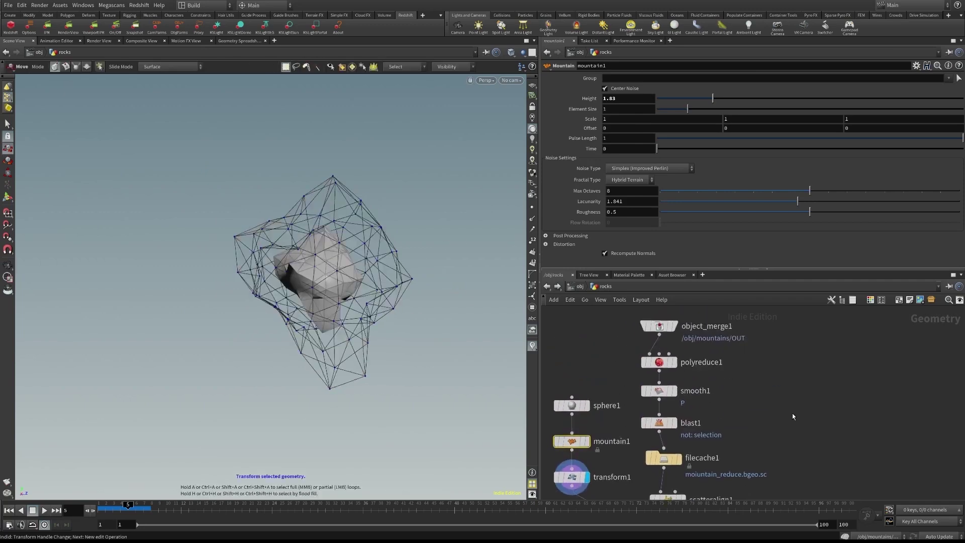
mouse_move(780, 401)
middle_down()
mouse_move(771, 345)
mouse_move(771, 411)
middle_up()
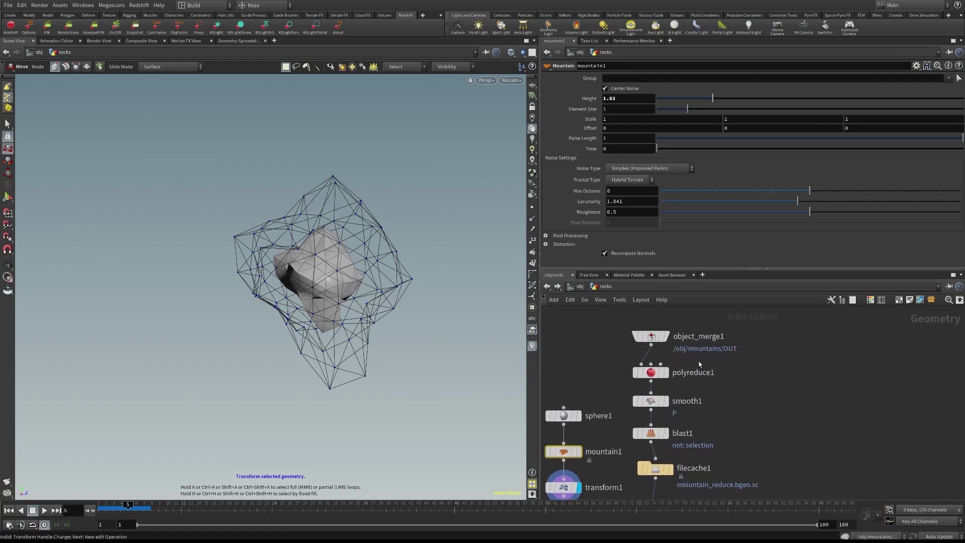
click(667, 337)
alt+drag(360, 297, 345, 258)
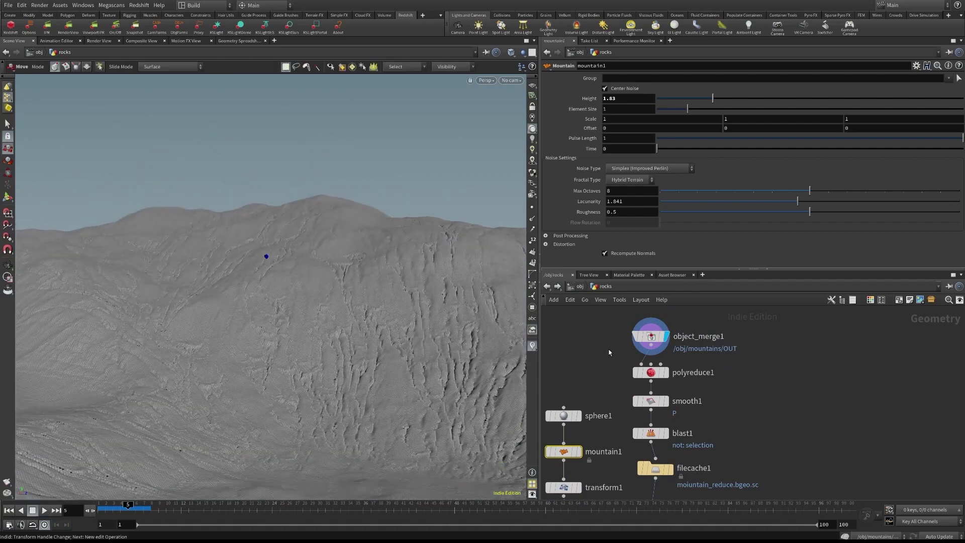
middle_drag(609, 352, 602, 322)
mouse_move(643, 343)
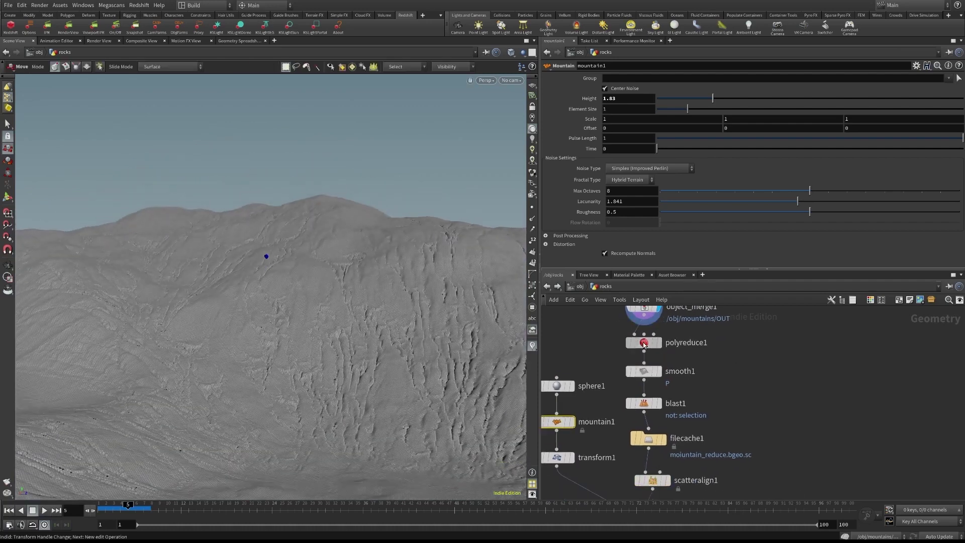
click(643, 343)
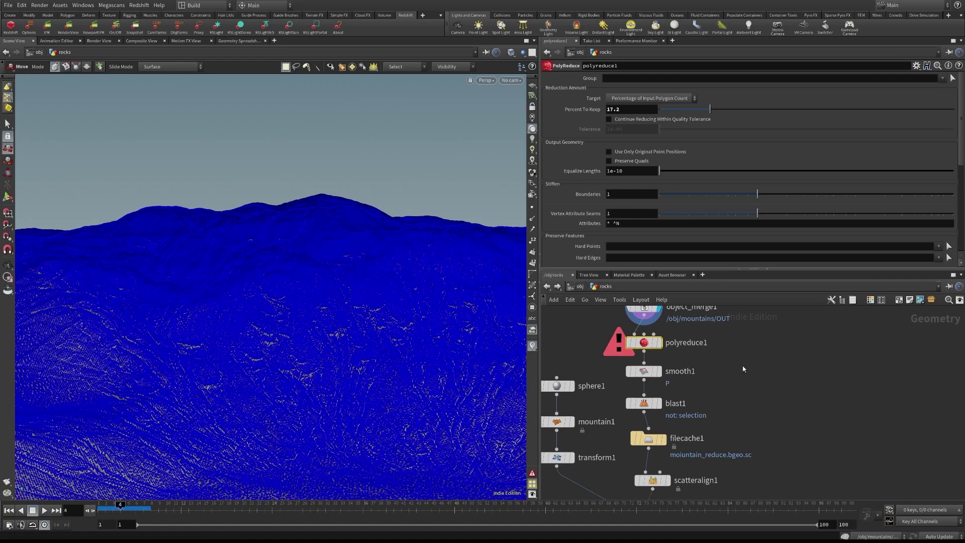
Display and select filecache1 in the rocks network, and inspect the reduced mountain geometry with its points hidden
middle_drag(752, 367, 750, 341)
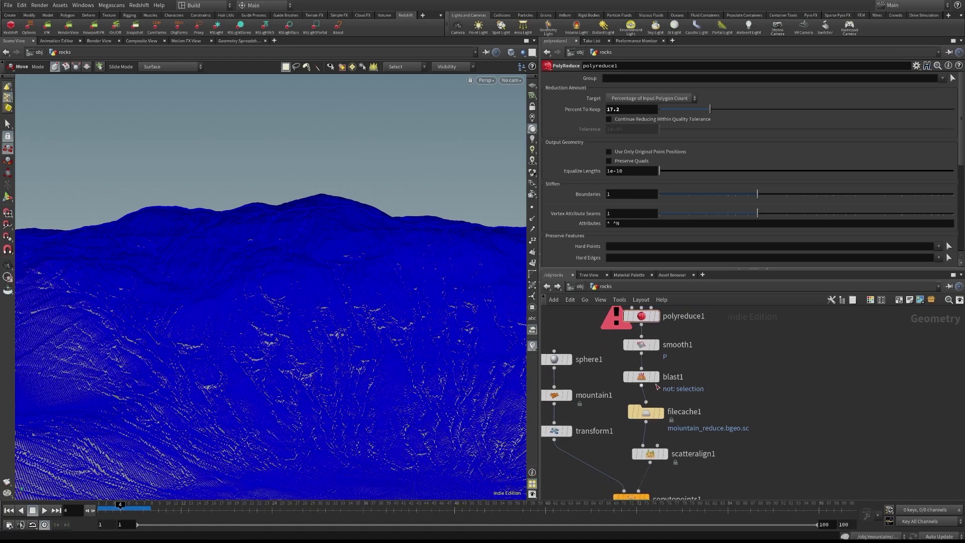
mouse_move(659, 381)
click(660, 412)
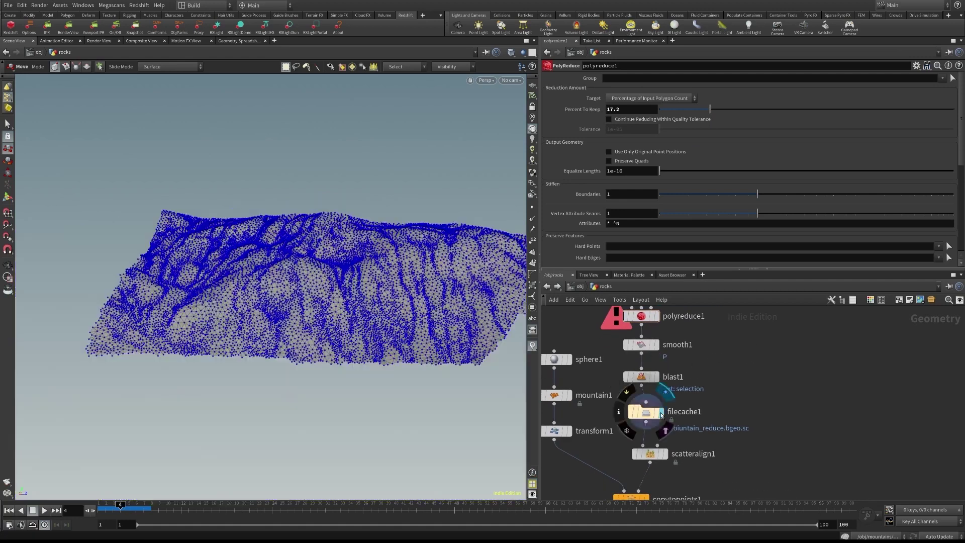
click(646, 412)
alt+drag(511, 369, 477, 402)
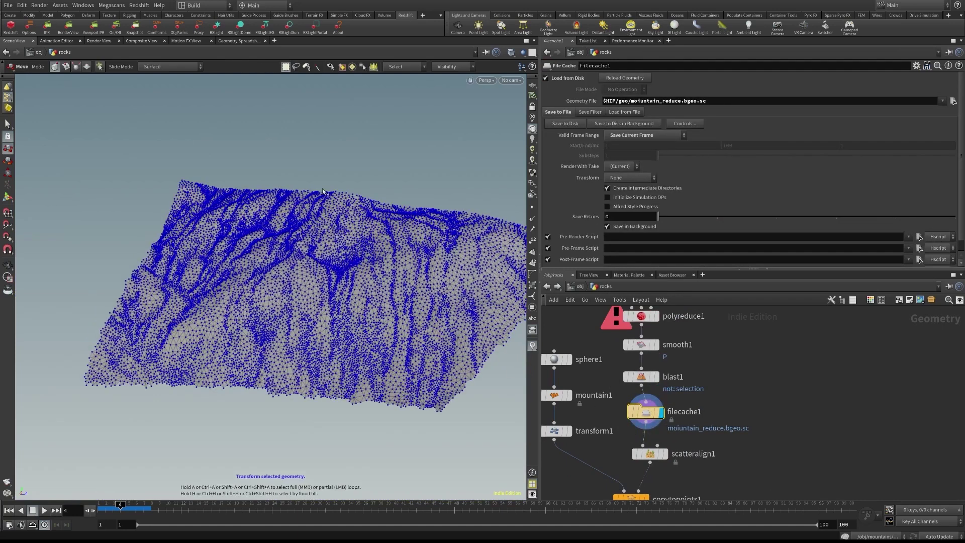
key(shift+w)
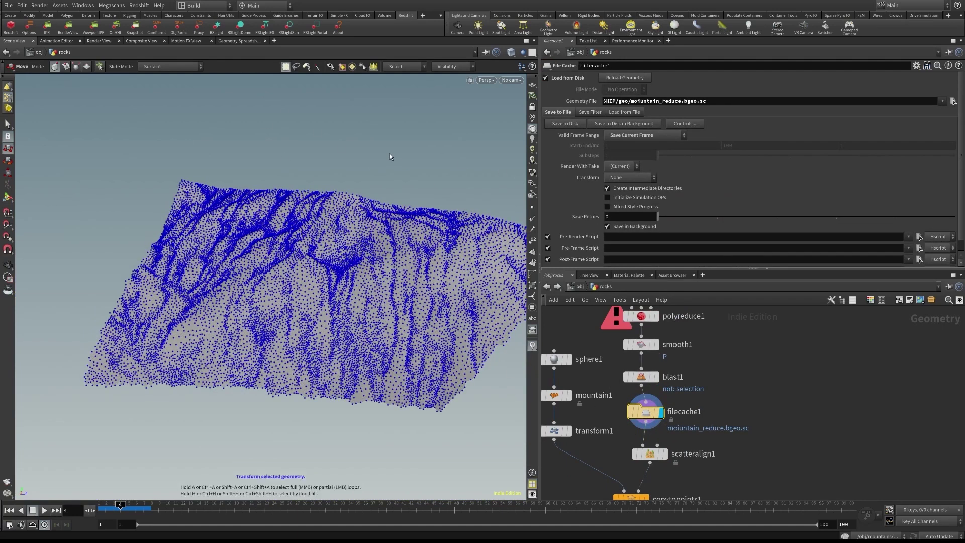
key(4)
alt+drag(413, 213, 455, 204)
Look through cam1 and scrub the timeline to frame 1
click(509, 82)
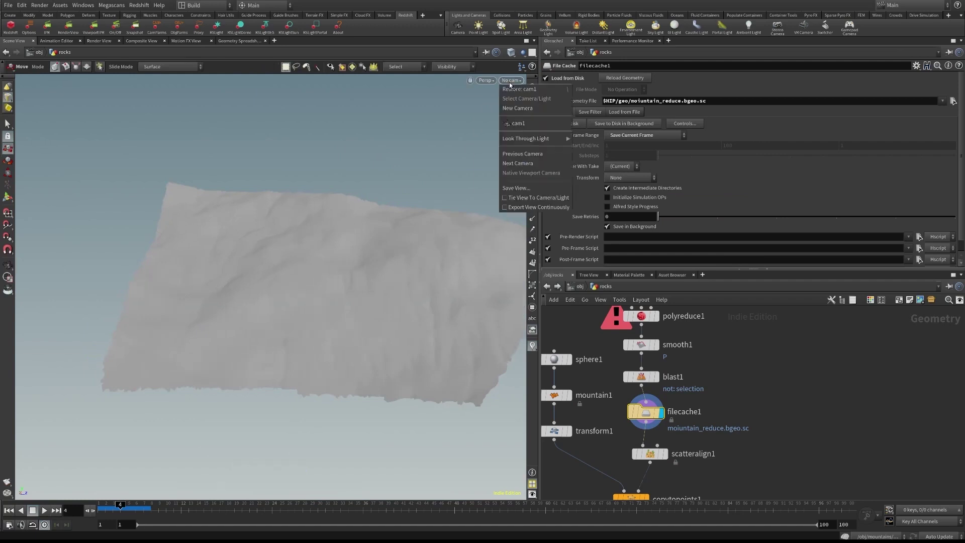
click(519, 123)
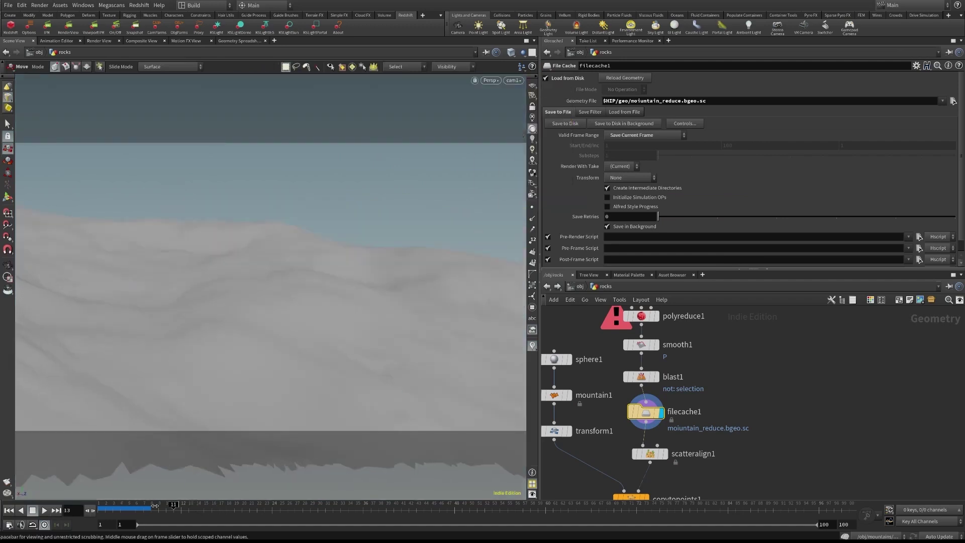
drag(197, 493, 99, 498)
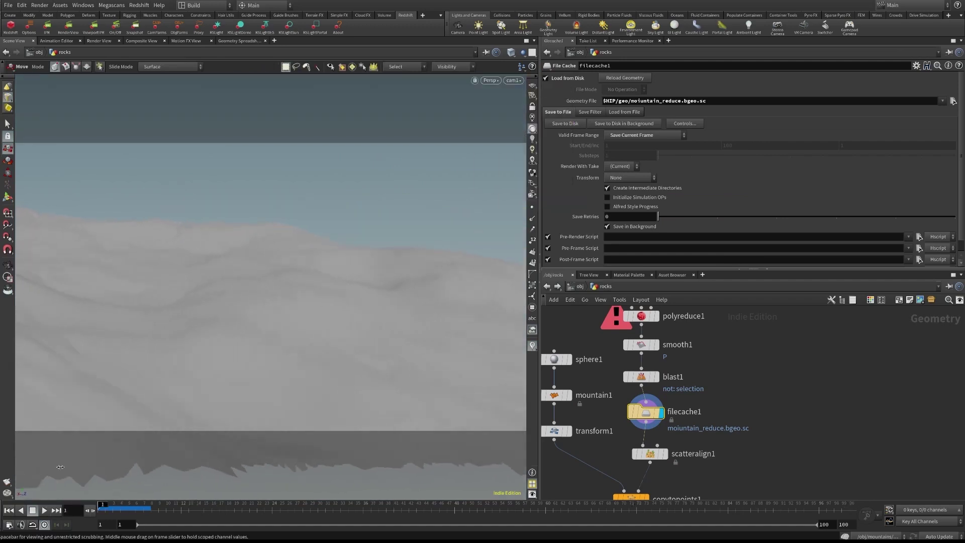
Try selecting the reduced mountain's faces visible through cam1 at frame 1, extend the selection at frame 100, and clear it
drag(377, 164, 25, 495)
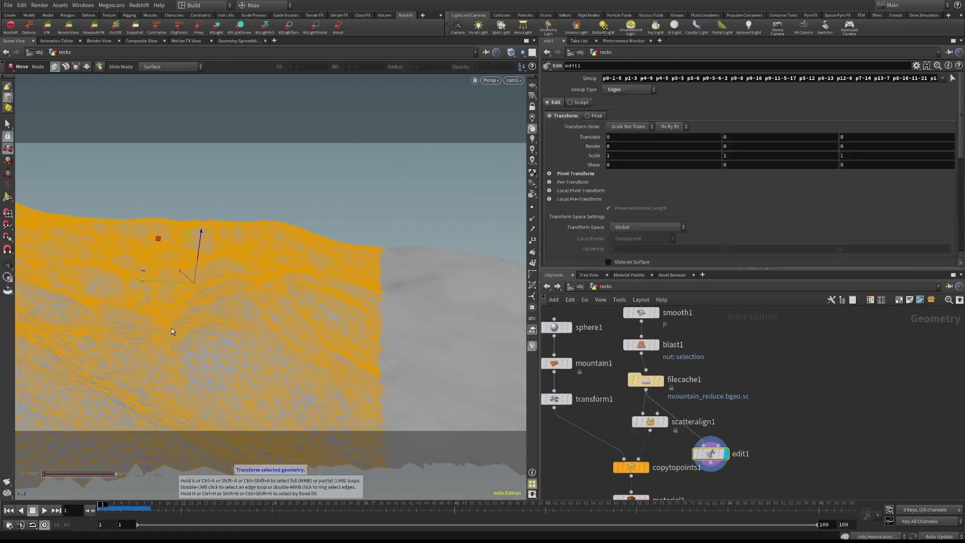
key(ctrl+z)
drag(366, 183, 118, 374)
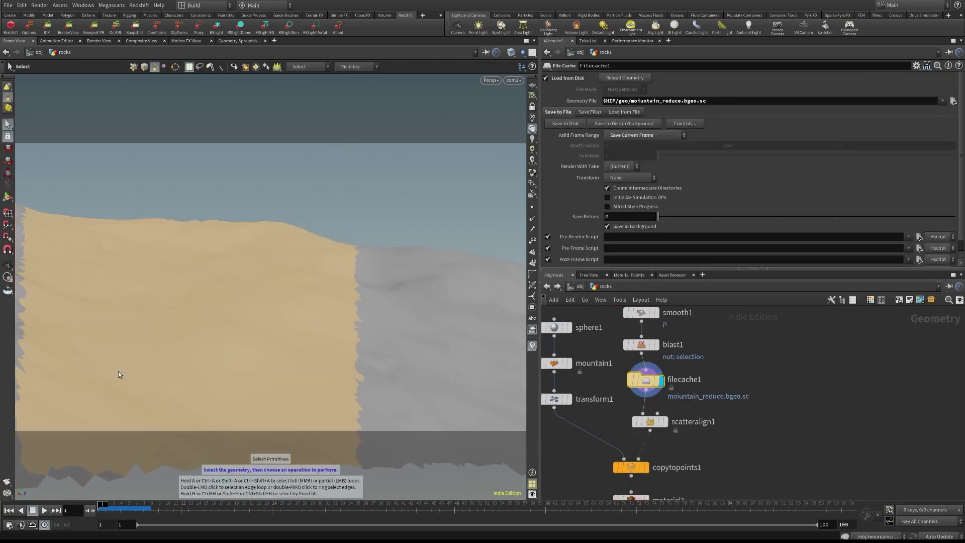
drag(275, 154, 160, 483)
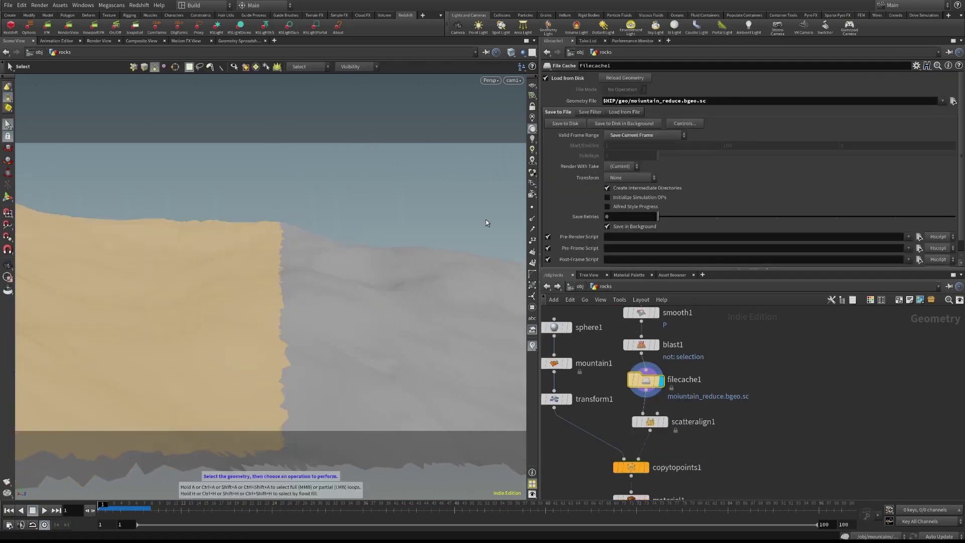
drag(30, 177, 525, 457)
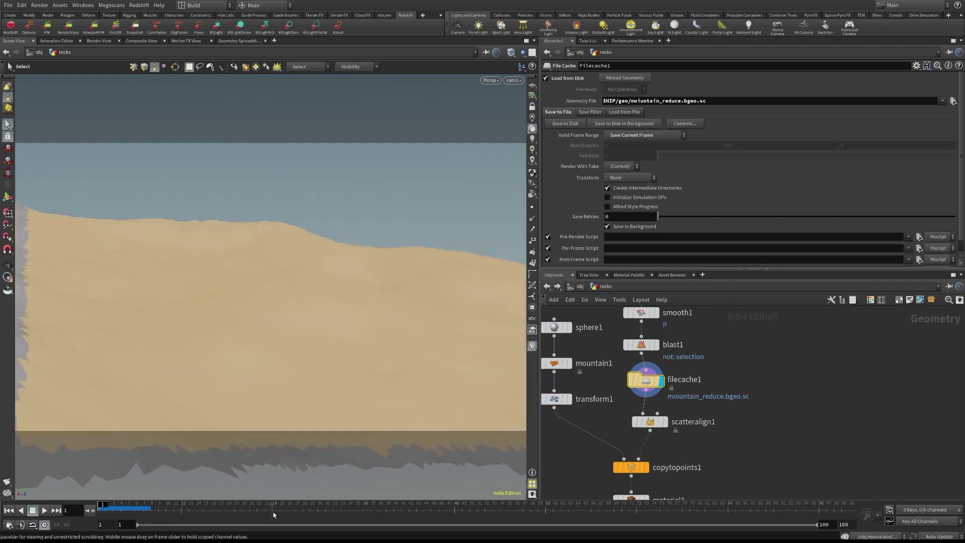
drag(273, 512, 850, 489)
shift+drag(127, 213, 559, 443)
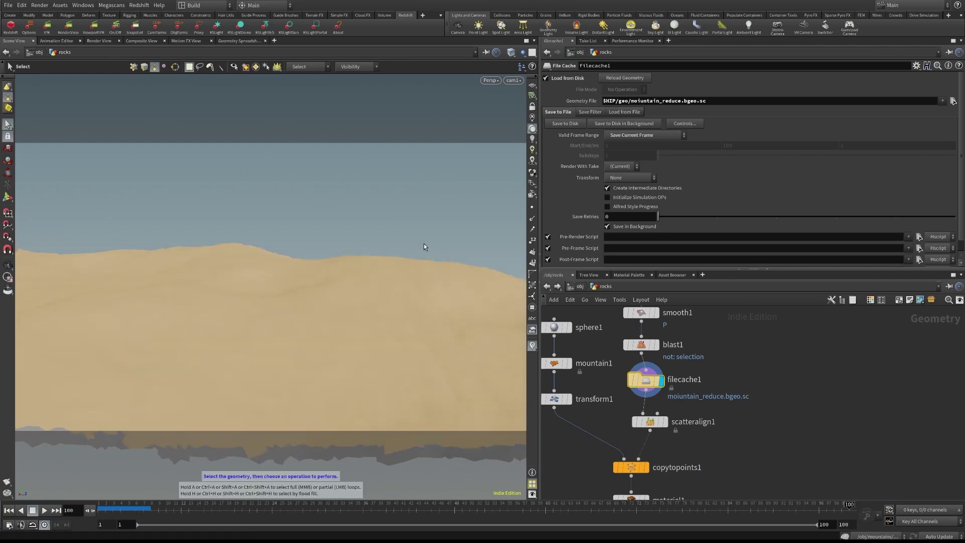
click(366, 211)
Scrub the timeline back to frame 1 and forward to frame 93 to review the camera's coverage of the mountain
drag(469, 512, 64, 452)
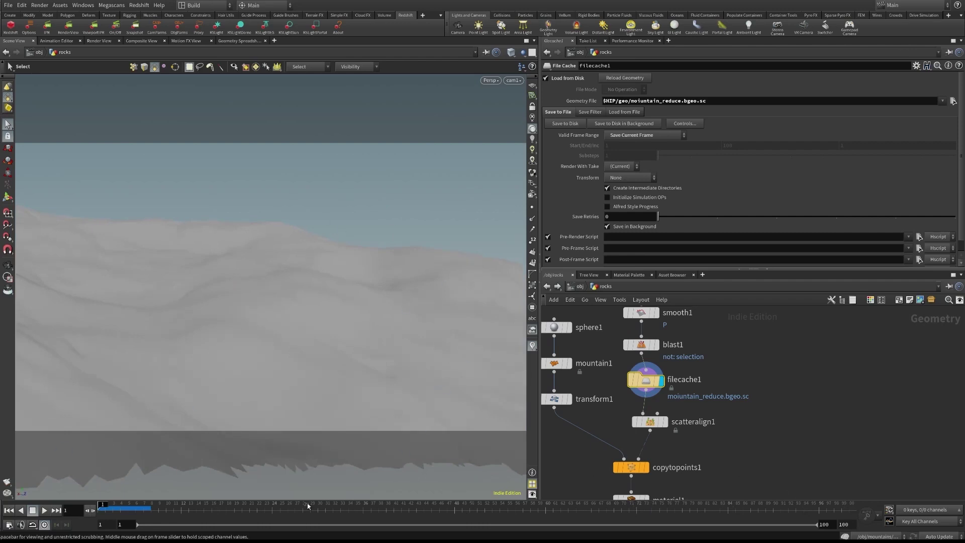
drag(108, 506, 795, 452)
Select scatteralign1 to examine its scatter settings and display the rocks produced by copytopoints1
middle_drag(658, 422, 679, 389)
scroll(728, 418, up, 3)
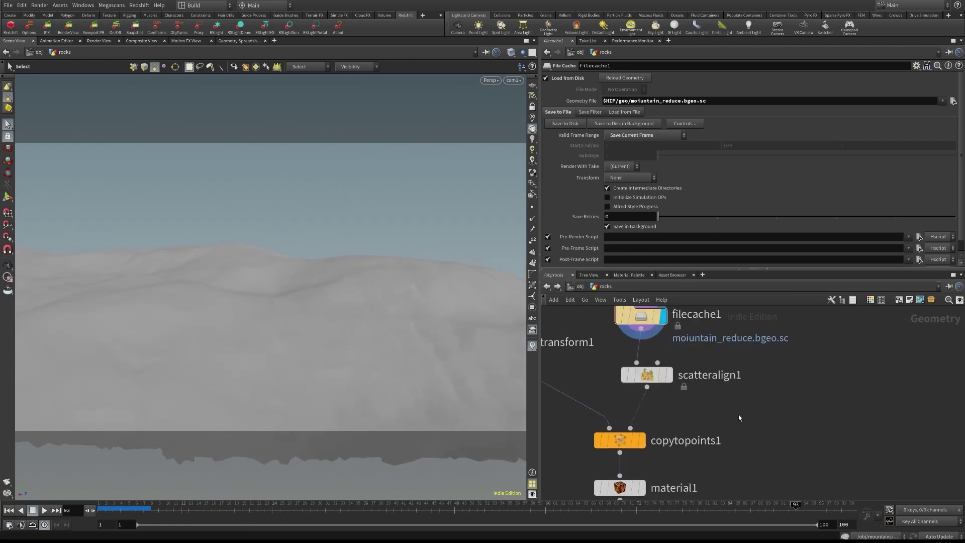
click(651, 379)
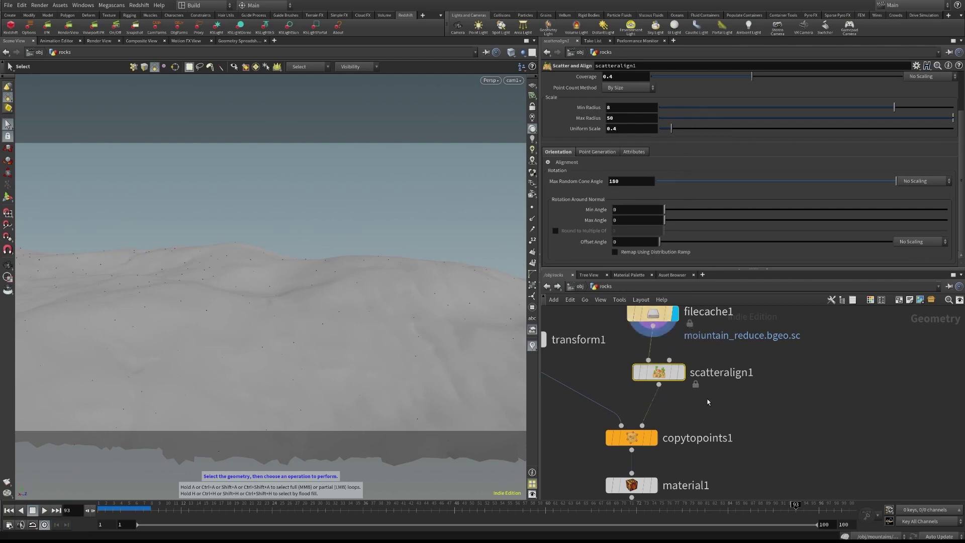
middle_drag(724, 429, 755, 417)
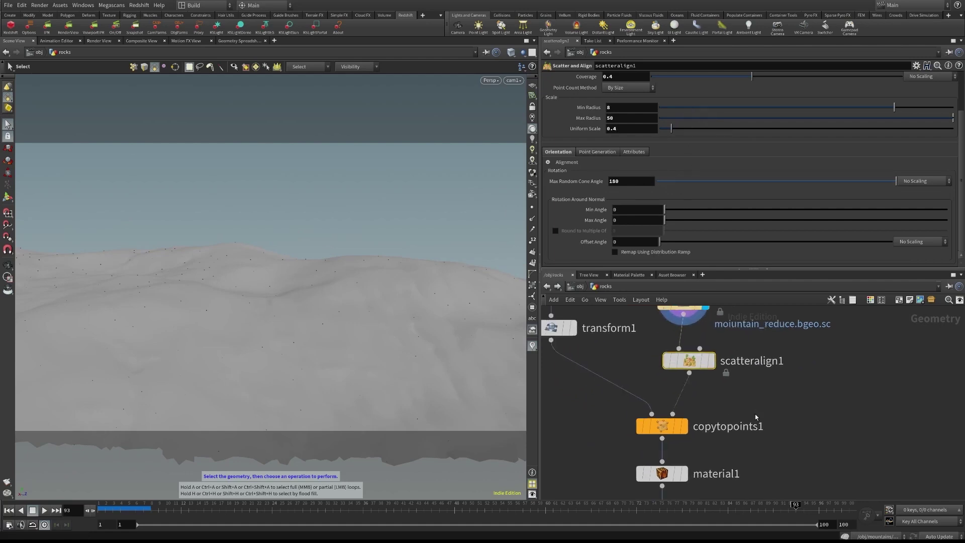
click(695, 435)
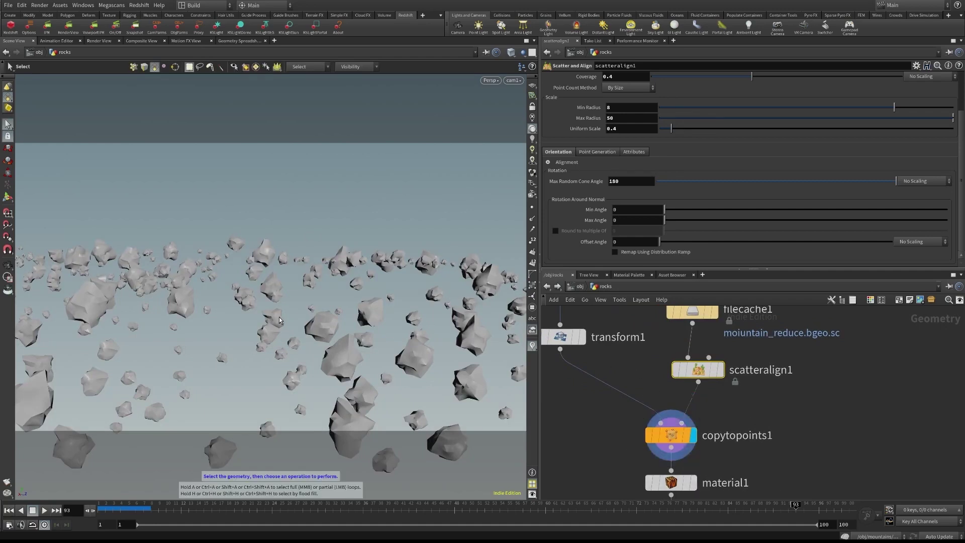
Display the OUT null of the rocks network and return to the object level
middle_drag(774, 443, 772, 360)
click(684, 450)
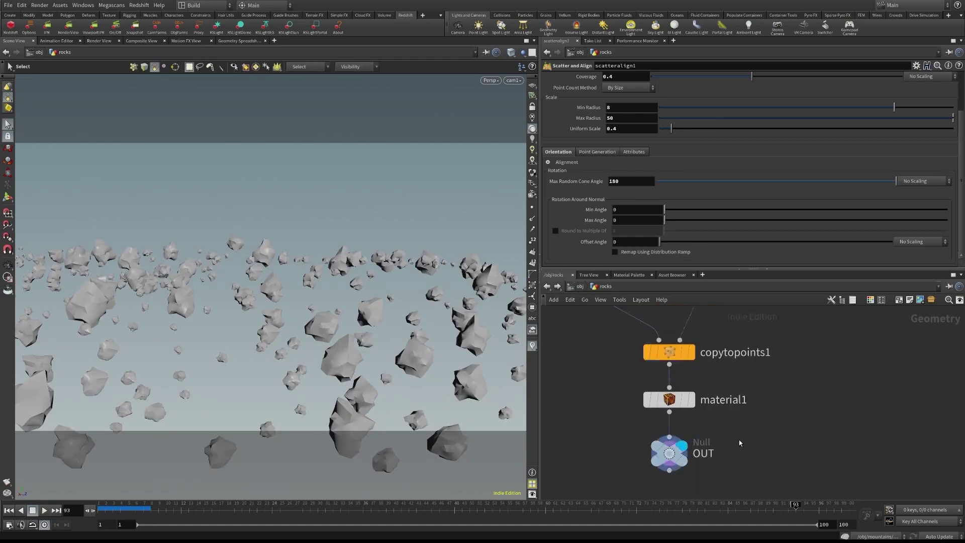
click(580, 289)
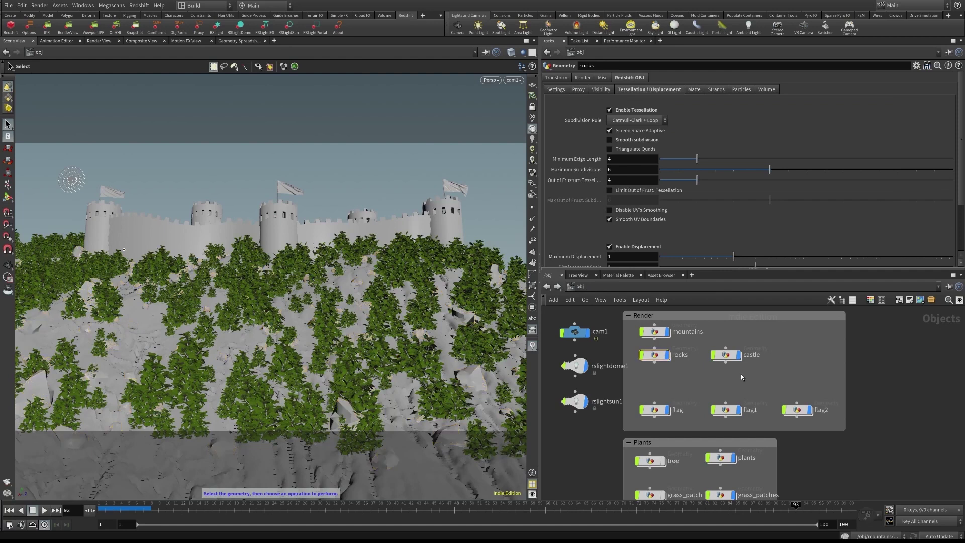
Open the castle network and leave the cam1 view to look over the castle's walls and towers
double_click(726, 355)
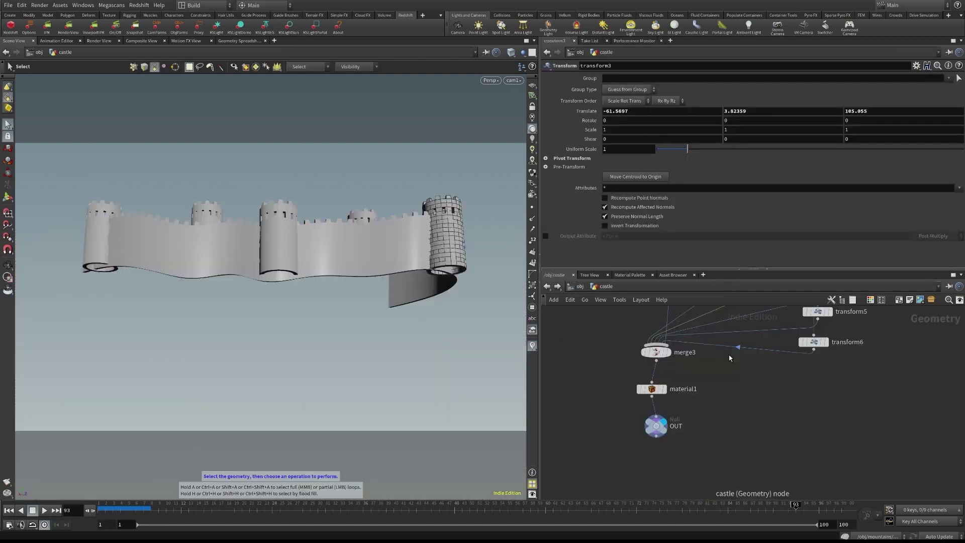
key(Escape)
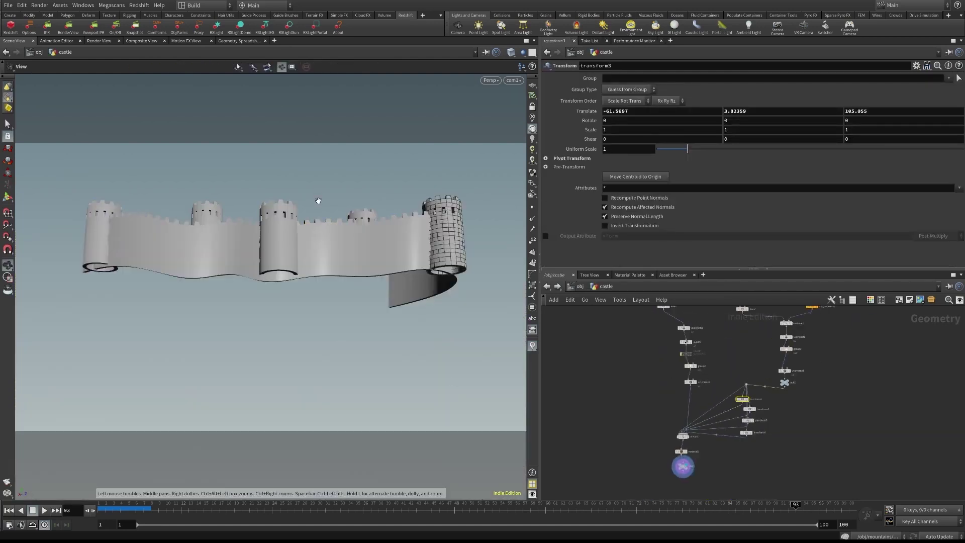
drag(317, 200, 326, 209)
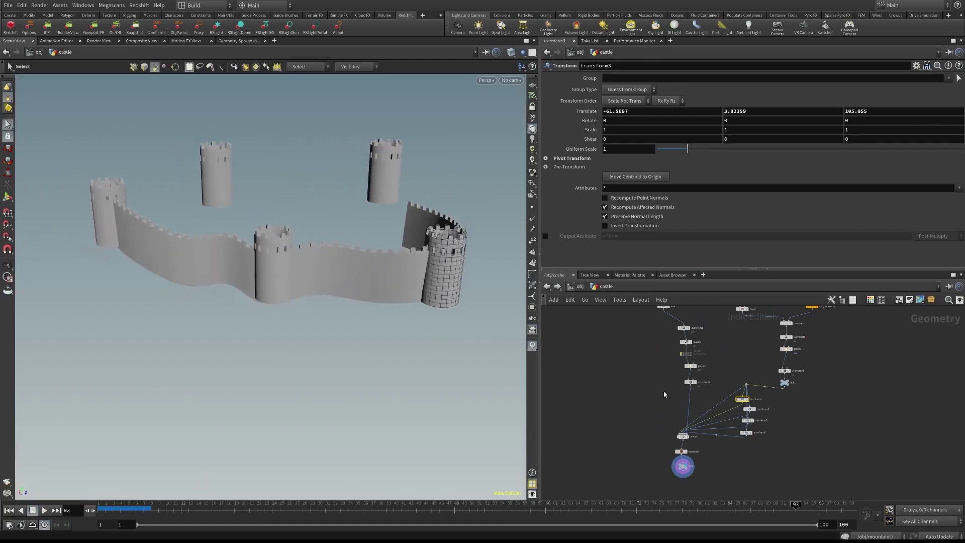
Display curve1 at the start of the castle wall's node chain to examine the wall's base curve
middle_drag(634, 344, 620, 437)
middle_drag(587, 363, 593, 402)
scroll(626, 344, up, 6)
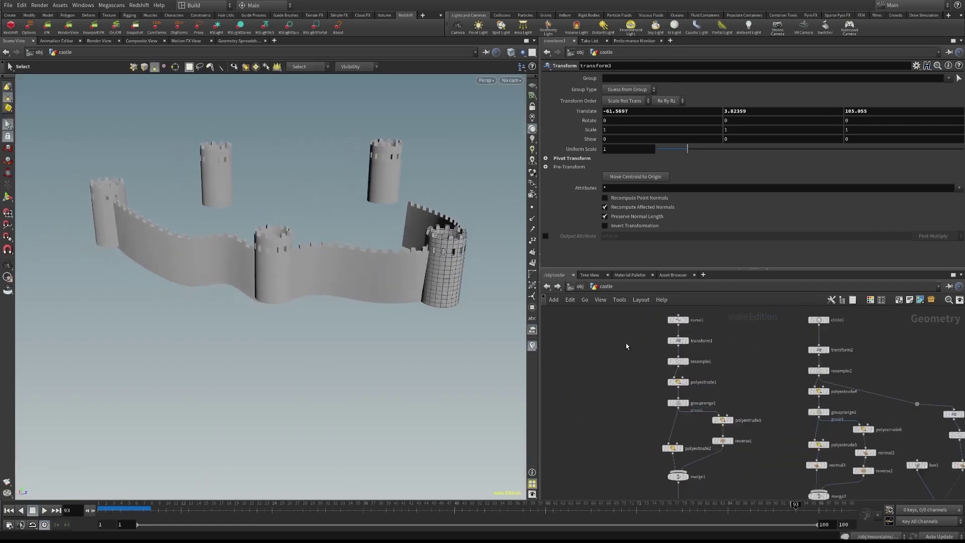
middle_drag(738, 327, 740, 371)
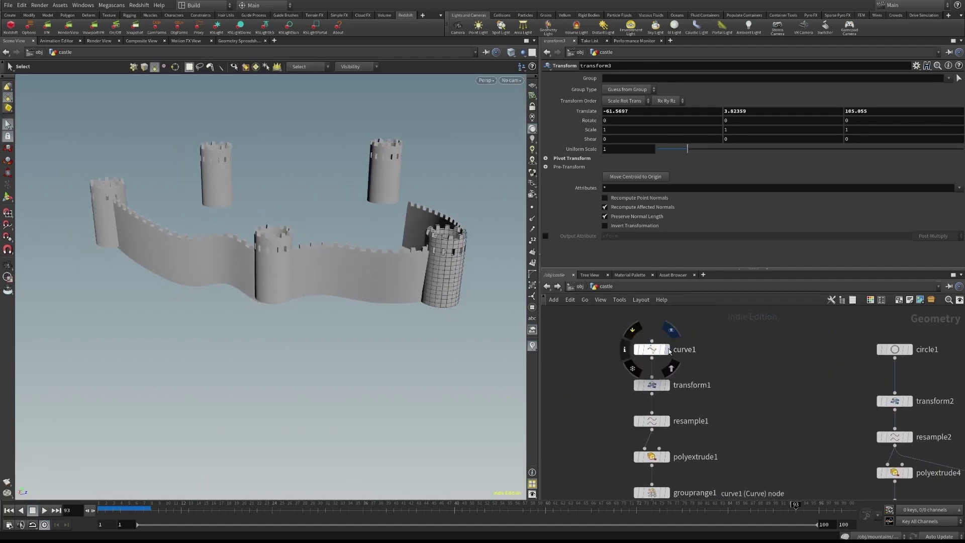
click(666, 347)
key(Escape)
drag(384, 297, 397, 294)
key(s)
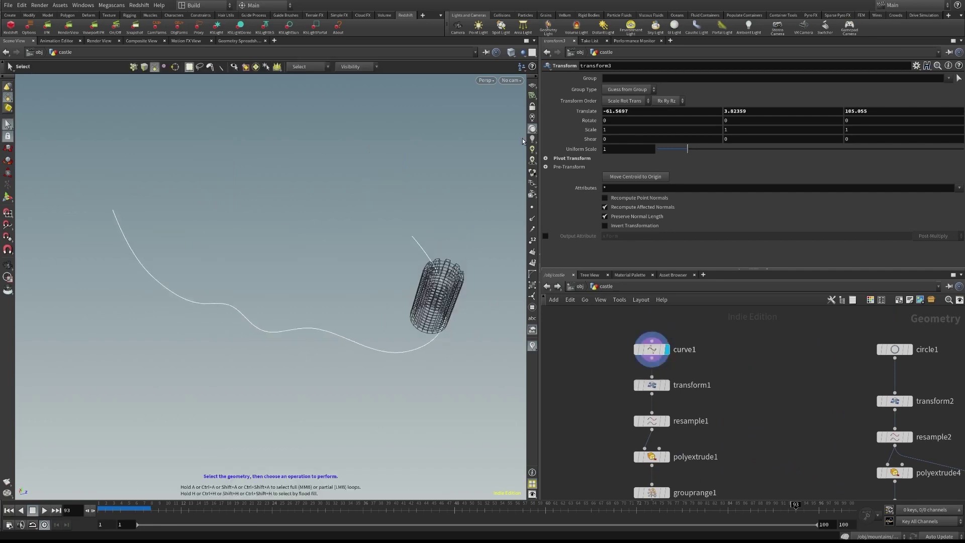
Ghost the other objects to view the wall curve against the mountain and trees
click(536, 72)
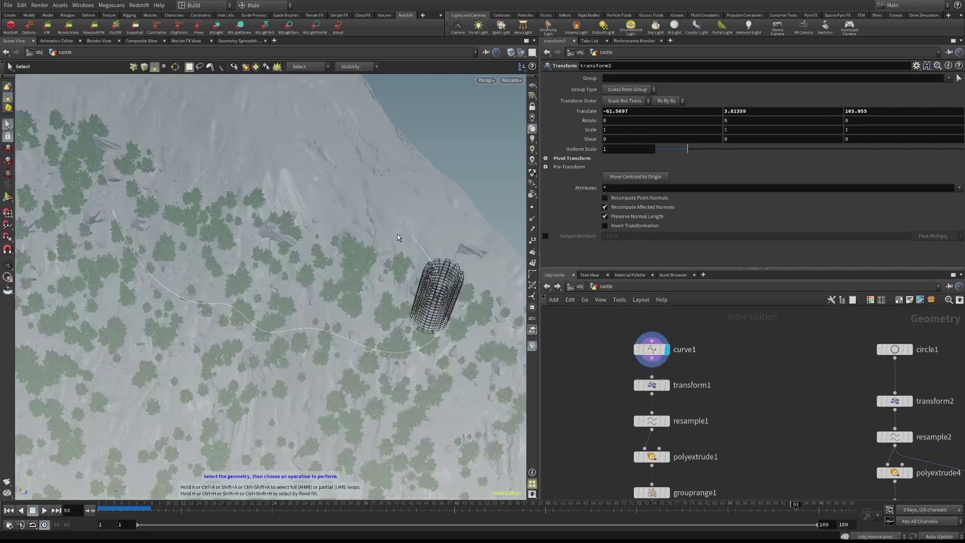
key(Escape)
drag(332, 264, 325, 302)
key(s)
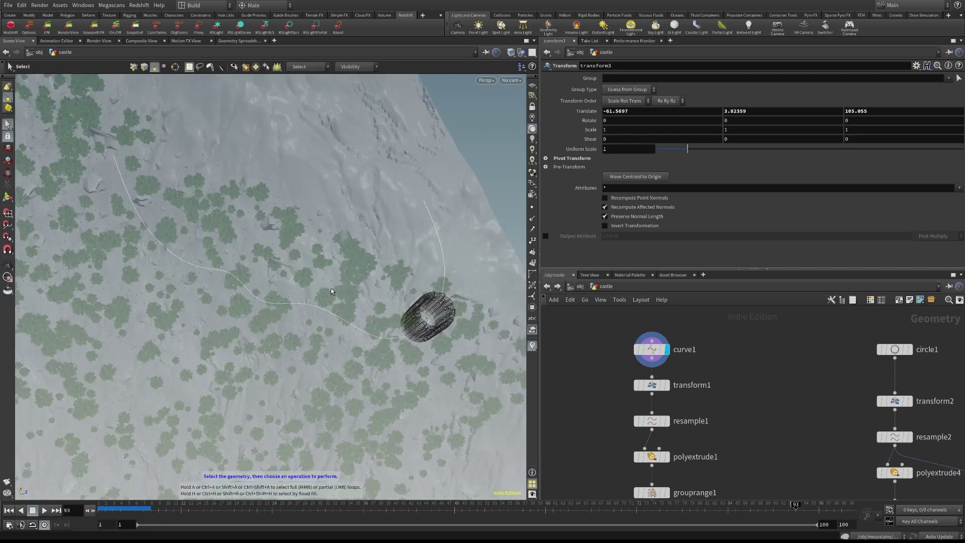
Examine the wall curve's path over the mountain in the top view, and return to the perspective view
key(space+2)
alt+middle_drag(351, 383, 342, 317)
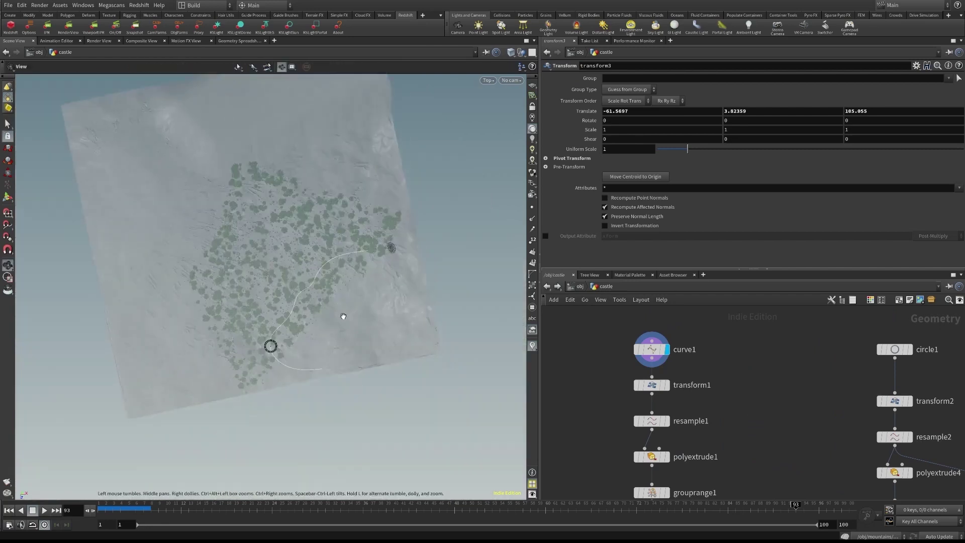
alt+right_drag(342, 317, 387, 375)
alt+middle_drag(300, 297, 287, 334)
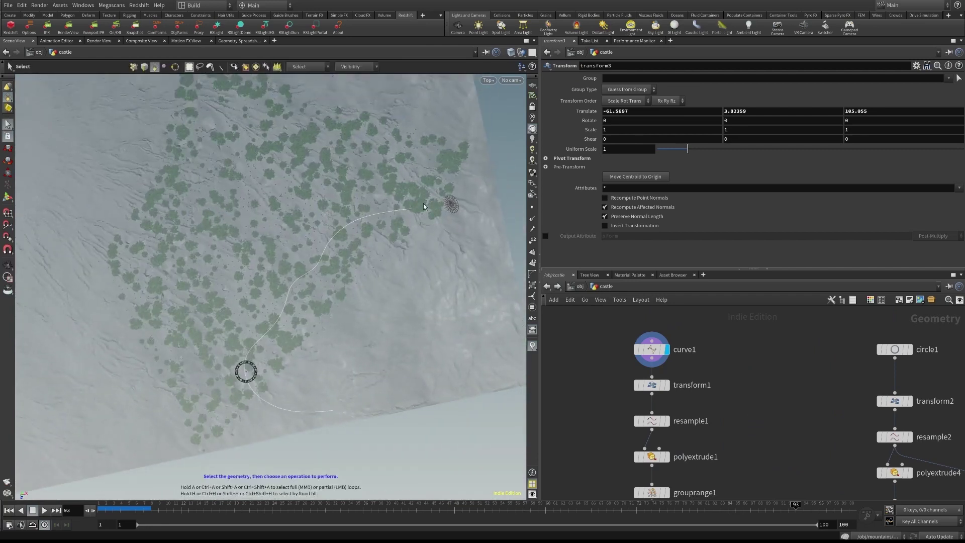
drag(423, 206, 372, 261)
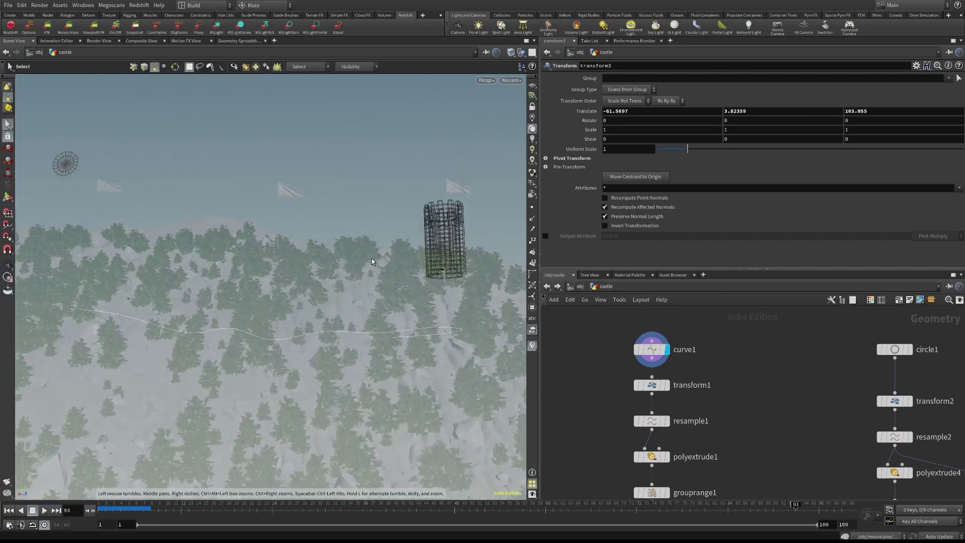
mouse_move(312, 300)
alt+mouse_down()
mouse_move(332, 298)
mouse_move(302, 297)
alt+mouse_up()
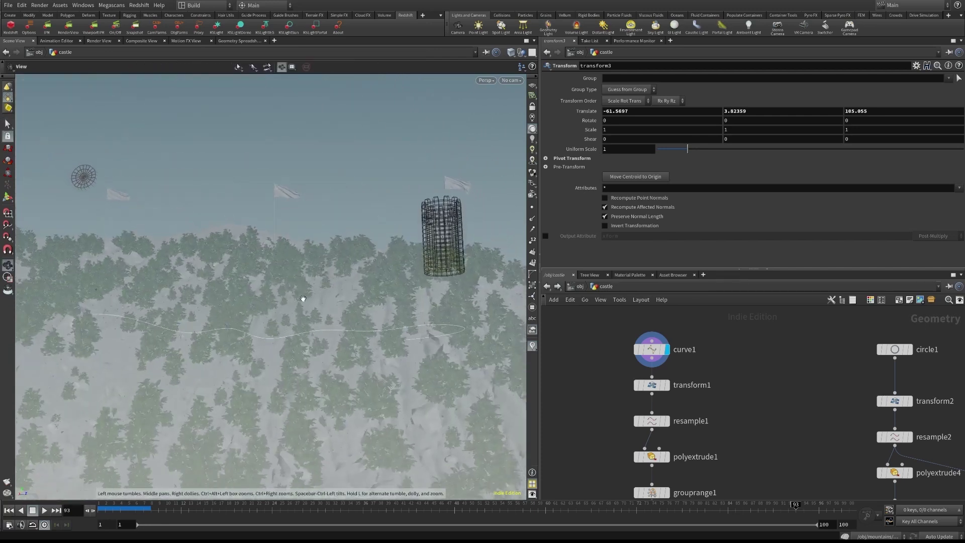
Display transform1 to examine the wall curve's placement at the height of the mountain ridge
click(667, 385)
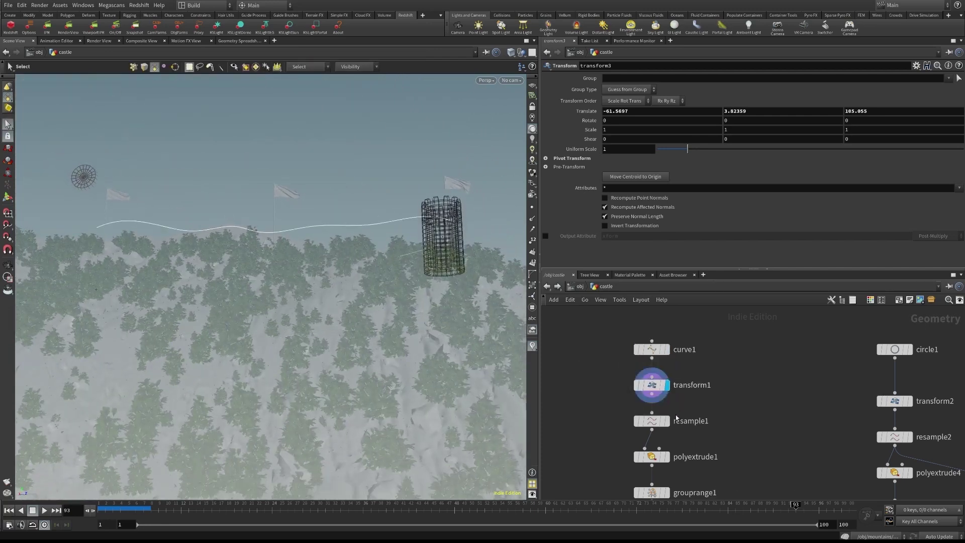
drag(317, 232, 350, 238)
key(s)
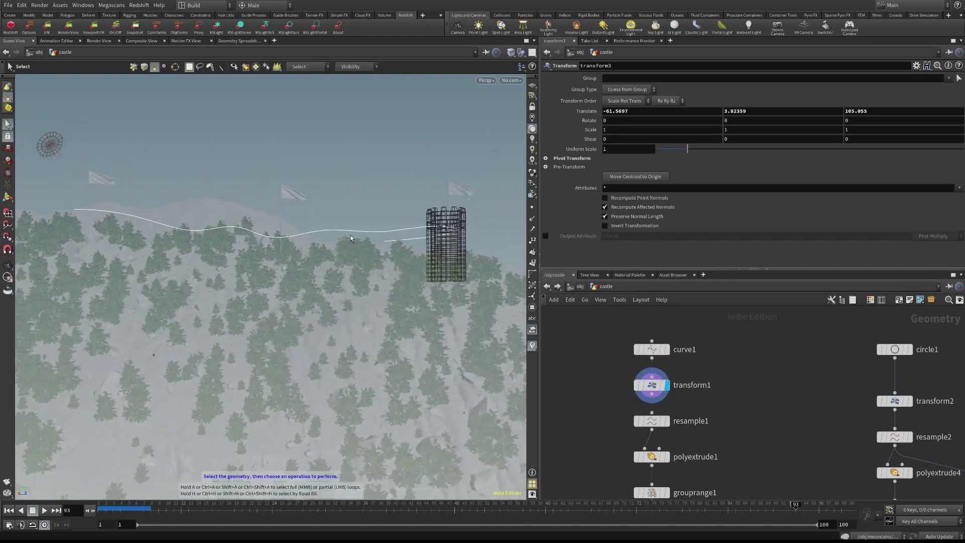
Display resample1 and polyextrude1 in turn, and select polyextrude1 to examine the curve's extrusion into a flat strip
middle_drag(728, 426, 721, 362)
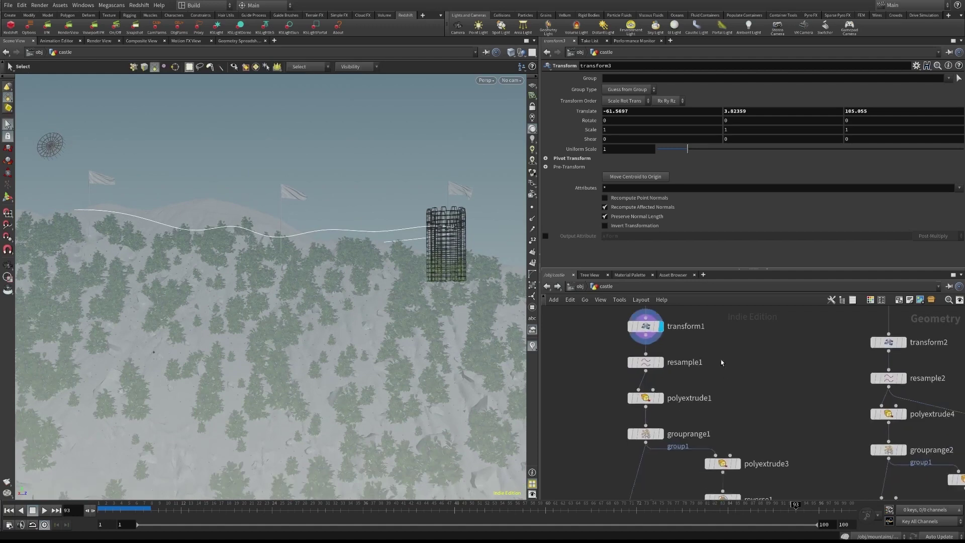
click(659, 362)
click(659, 398)
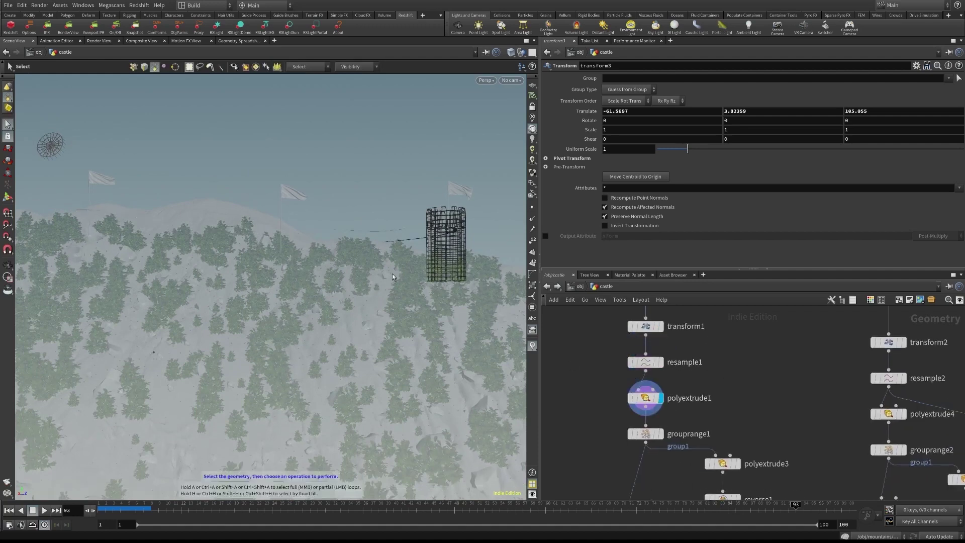
alt+drag(391, 272, 435, 315)
click(642, 397)
alt+drag(301, 251, 442, 241)
Hide the other objects and examine the extruded wall strip on its own
click(521, 52)
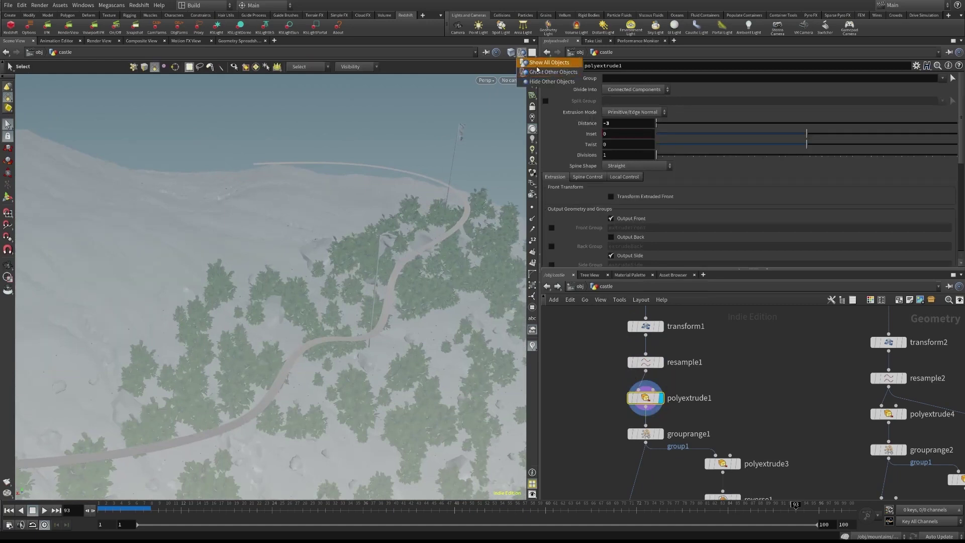
click(539, 82)
alt+drag(395, 293, 390, 341)
key(s)
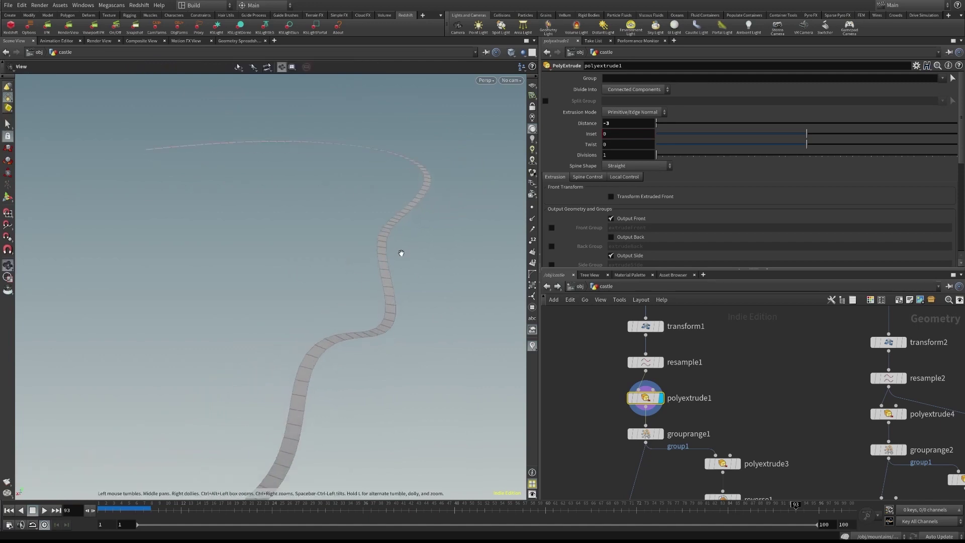
alt+drag(365, 379, 338, 396)
Select and display grouprange1 to examine how its range filter groups 1 of every 2 faces of the strip
middle_drag(687, 424, 691, 381)
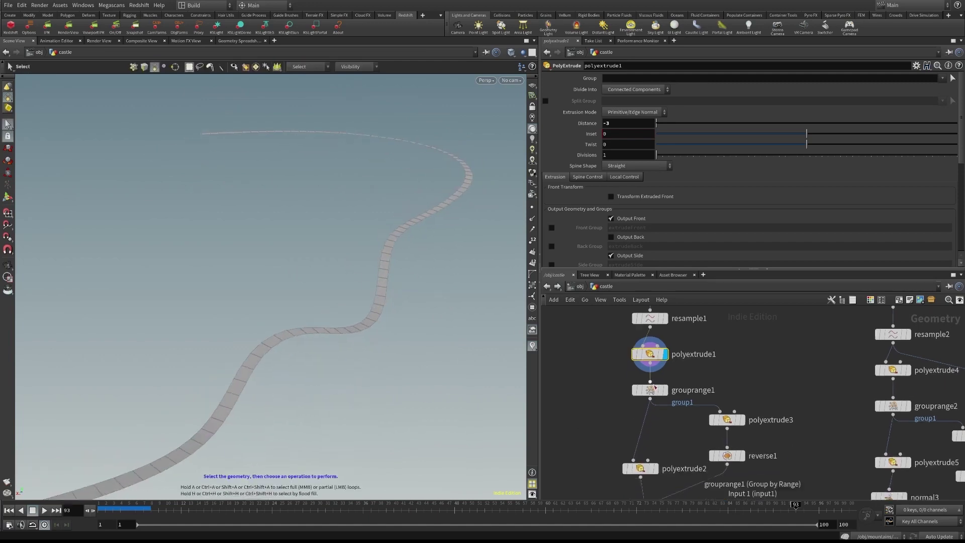
click(650, 391)
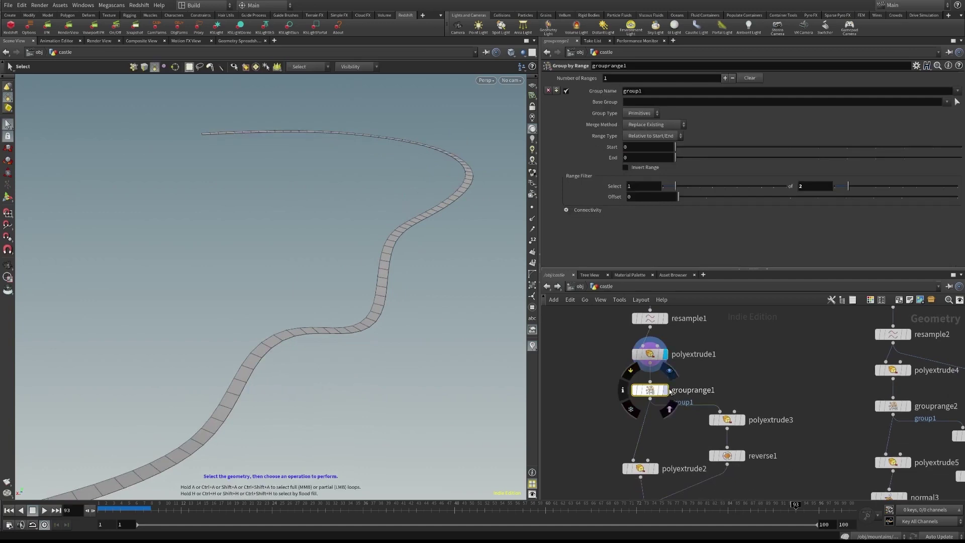
click(665, 390)
key(Return)
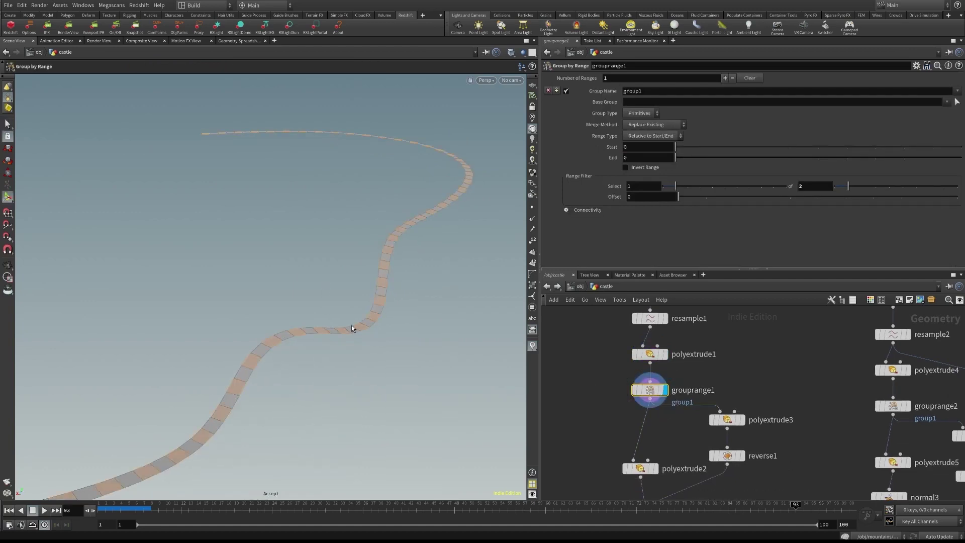
alt+drag(382, 273, 351, 269)
scroll(427, 274, up, 5)
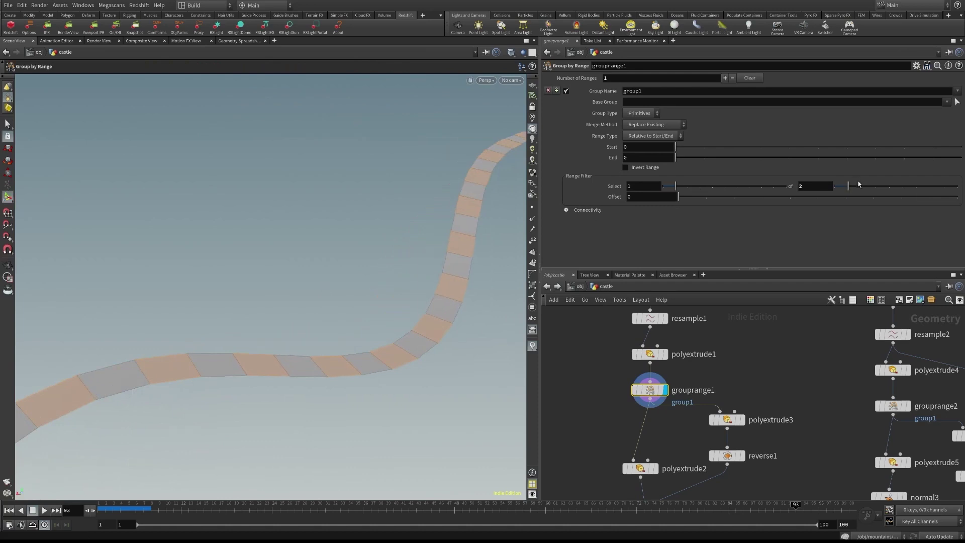
mouse_move(852, 187)
mouse_down()
mouse_move(915, 174)
mouse_move(867, 186)
mouse_up()
Select and display polyextrude2 to examine how the faces in group1 are extruded into battlements
scroll(760, 381, down, 4)
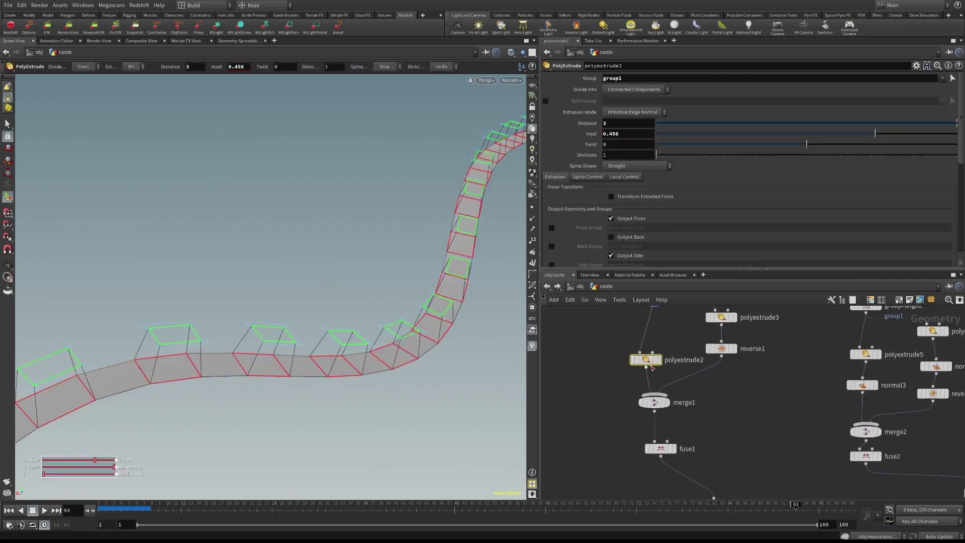
click(646, 360)
double_click(613, 78)
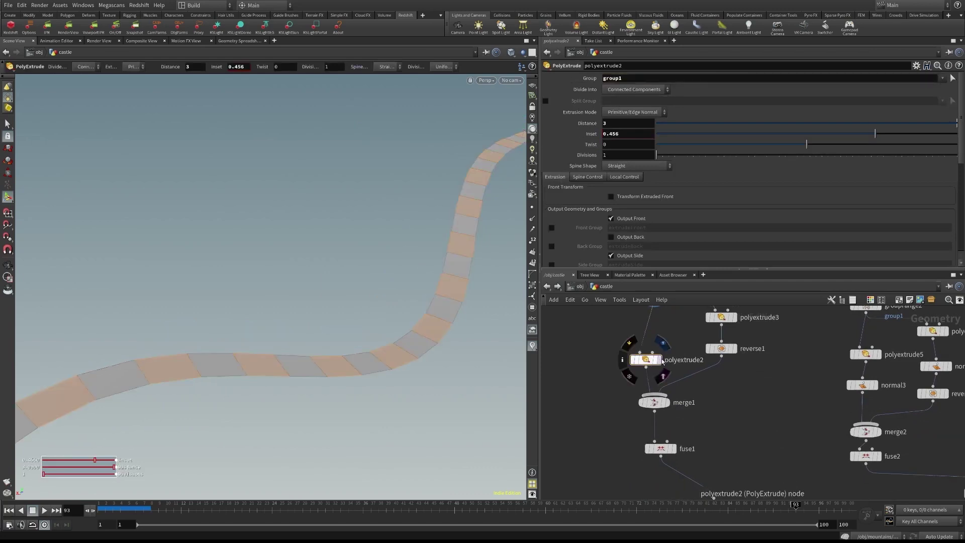
click(661, 359)
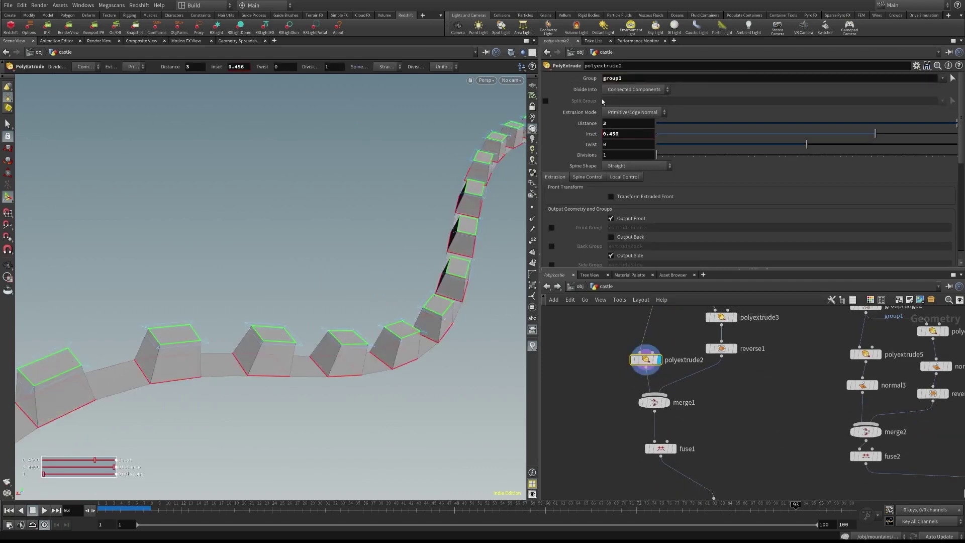
Undo the stray extrusion handle change on polyextrude2 and examine the battlements along the wall from the side
drag(458, 351, 427, 340)
key(ctrl+z)
alt+drag(396, 407, 281, 275)
key(Return)
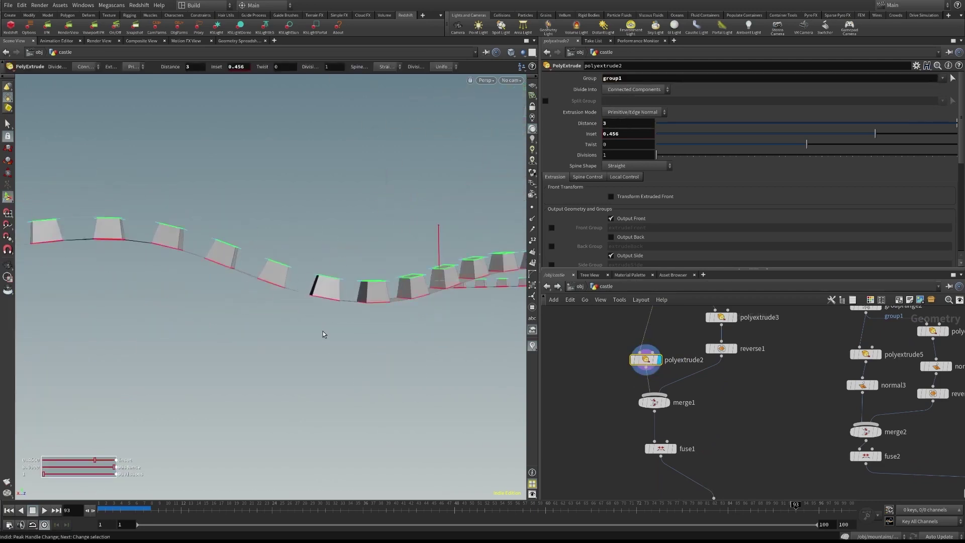
Select and display polyextrude3 to examine the wall body extruded downward from the strip
middle_drag(743, 388, 739, 428)
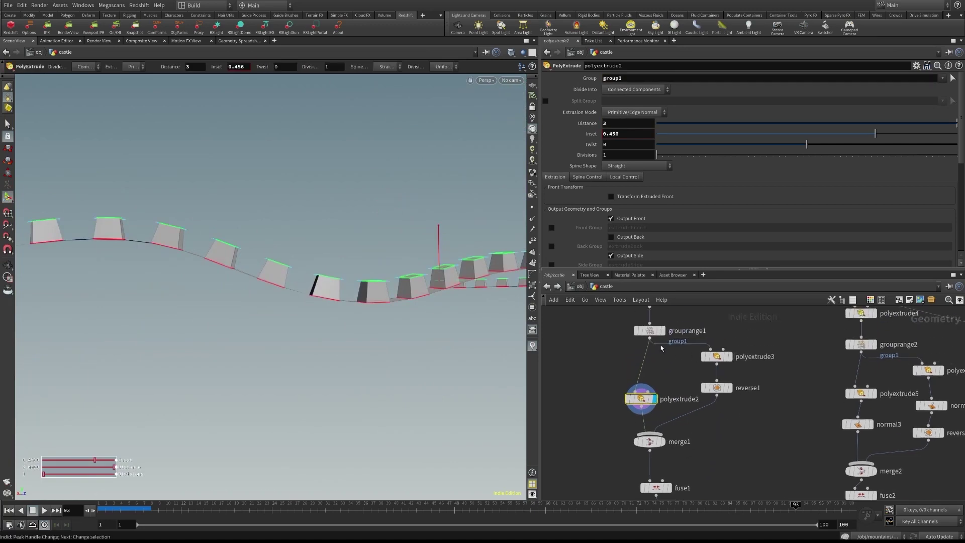
click(730, 357)
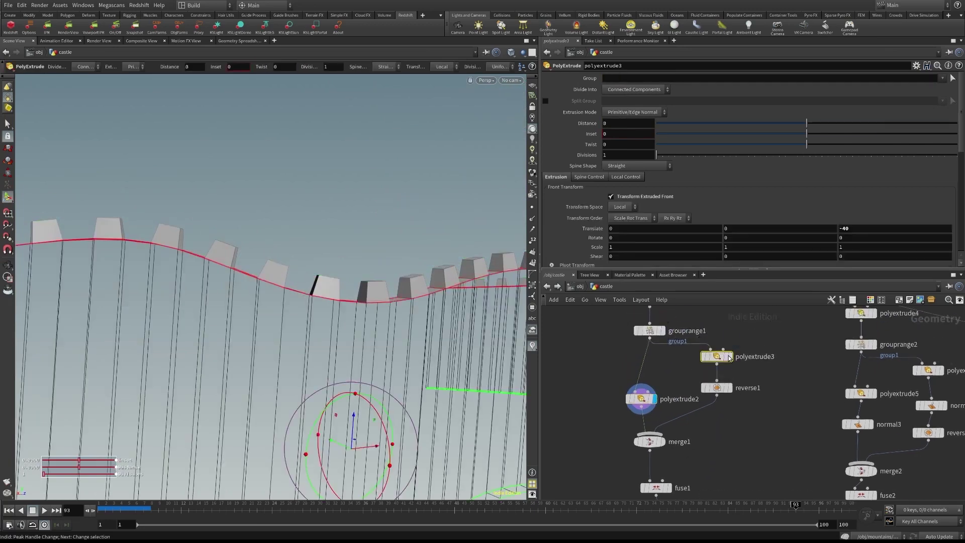
alt+right_drag(390, 321, 175, 252)
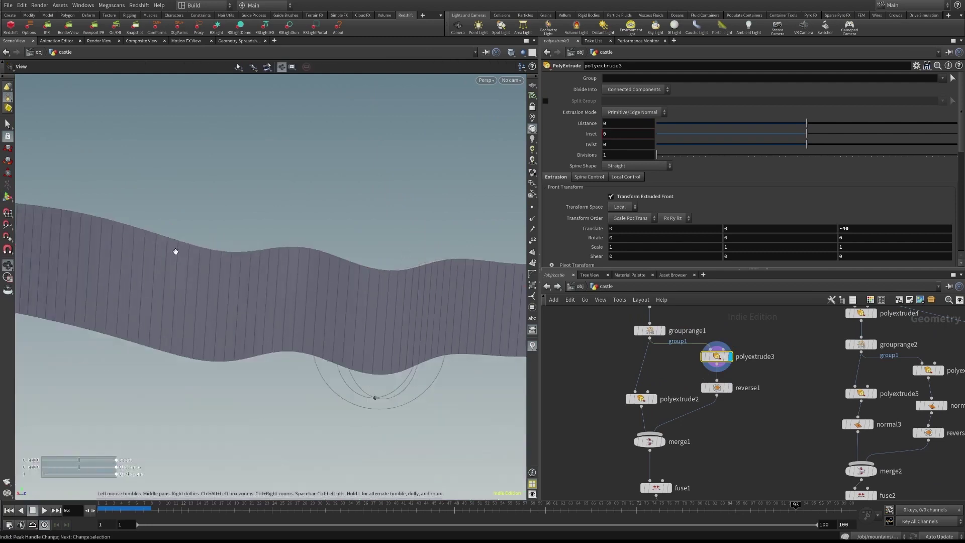
alt+drag(174, 252, 257, 320)
Review polyextrude3's front transform and output options and examine the orientation of the wall's faces
right_click(218, 203)
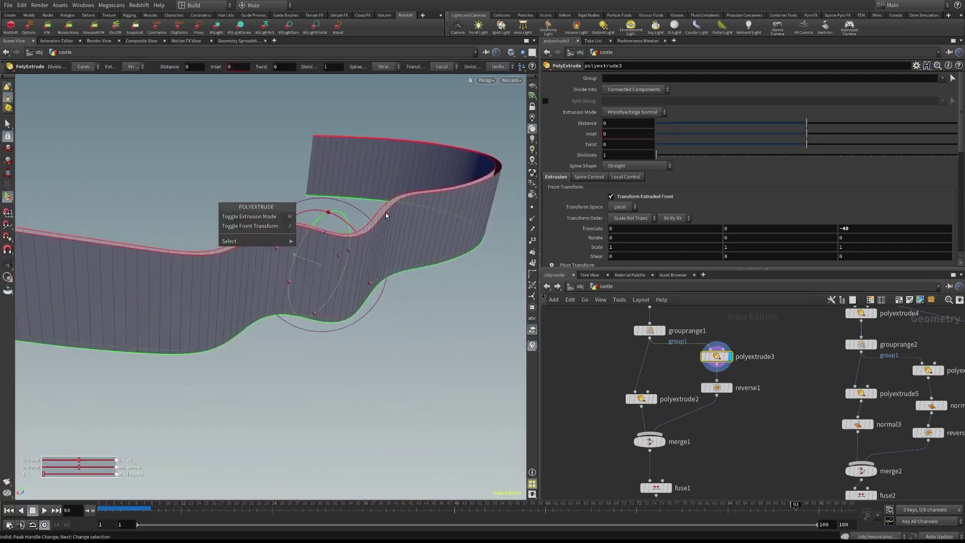
click(482, 361)
alt+right_drag(383, 331, 439, 312)
scroll(591, 231, down, 2)
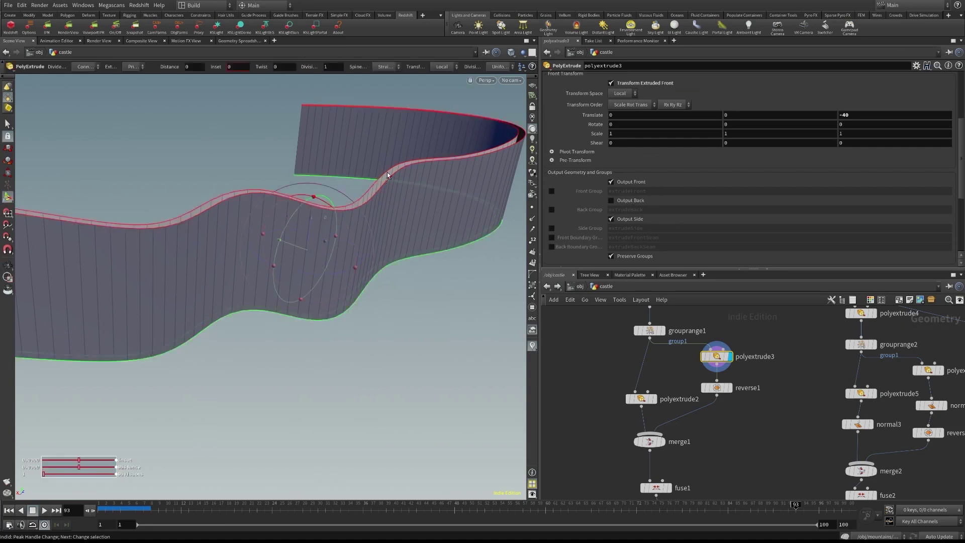
alt+drag(388, 175, 427, 233)
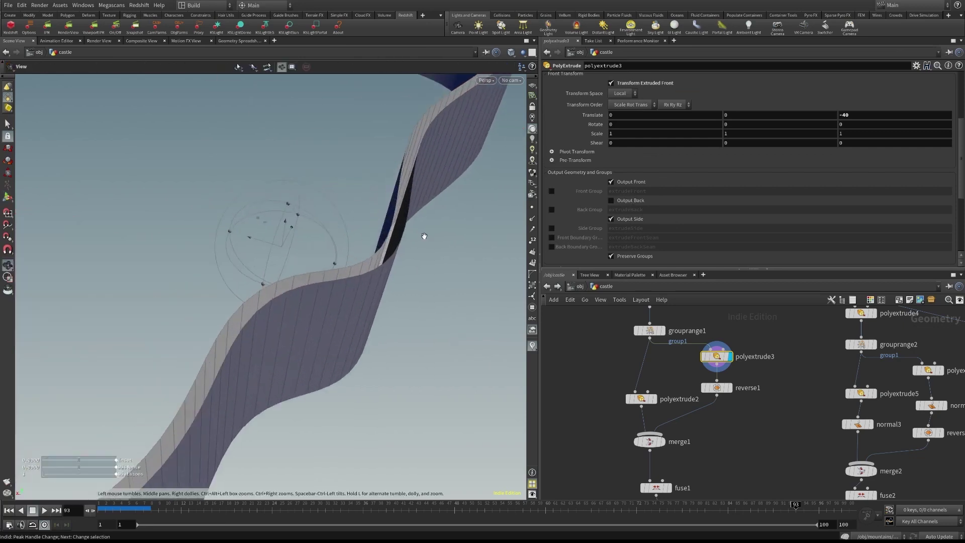
Display reverse1 to examine the wall body with its face normals flipped
click(729, 388)
alt+drag(465, 390, 420, 322)
key(Return)
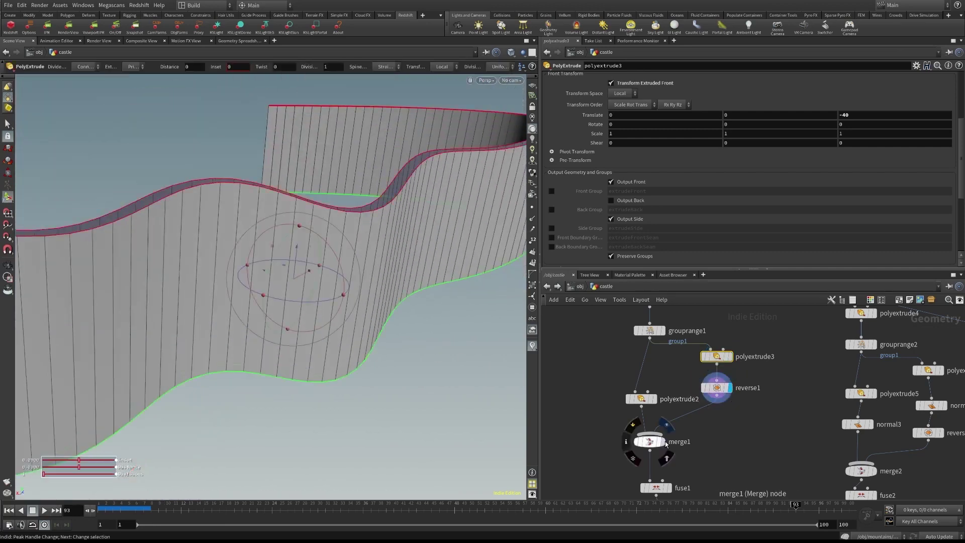
Display merge1 and fuse1 in turn to examine the wall body combined with its battlements
click(662, 441)
alt+drag(355, 262, 406, 254)
alt+drag(284, 203, 231, 220)
alt+right_drag(230, 221, 155, 219)
alt+drag(390, 205, 392, 180)
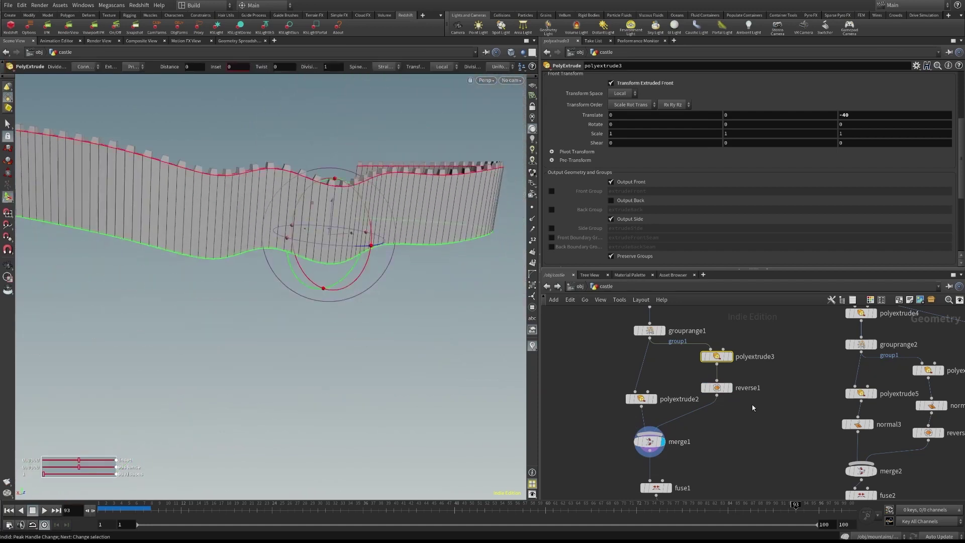
middle_drag(752, 407, 744, 343)
click(664, 423)
Select and display uvproject2 to examine the cylindrical UV projection around the castle wall
middle_drag(736, 471, 714, 414)
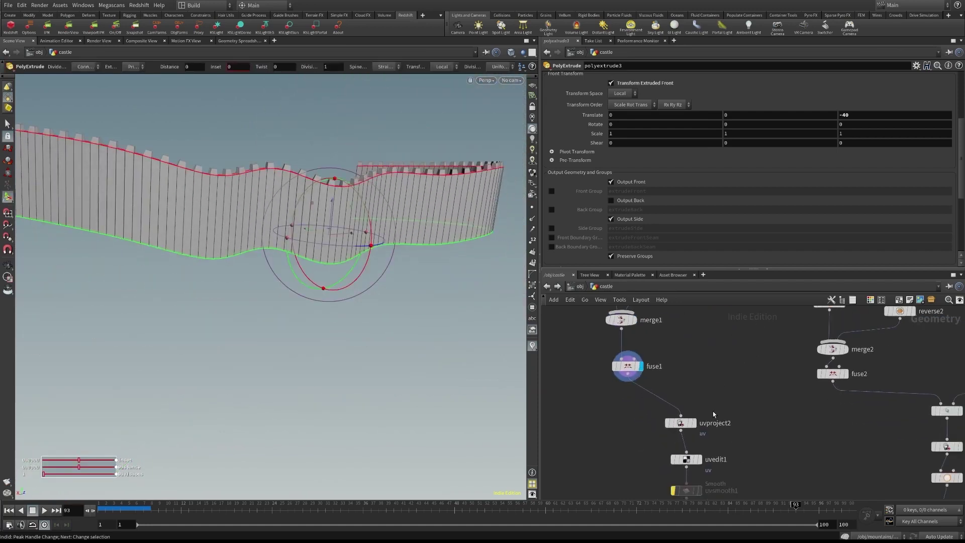
click(693, 423)
click(682, 424)
alt+right_drag(366, 238, 262, 241)
alt+drag(262, 241, 321, 256)
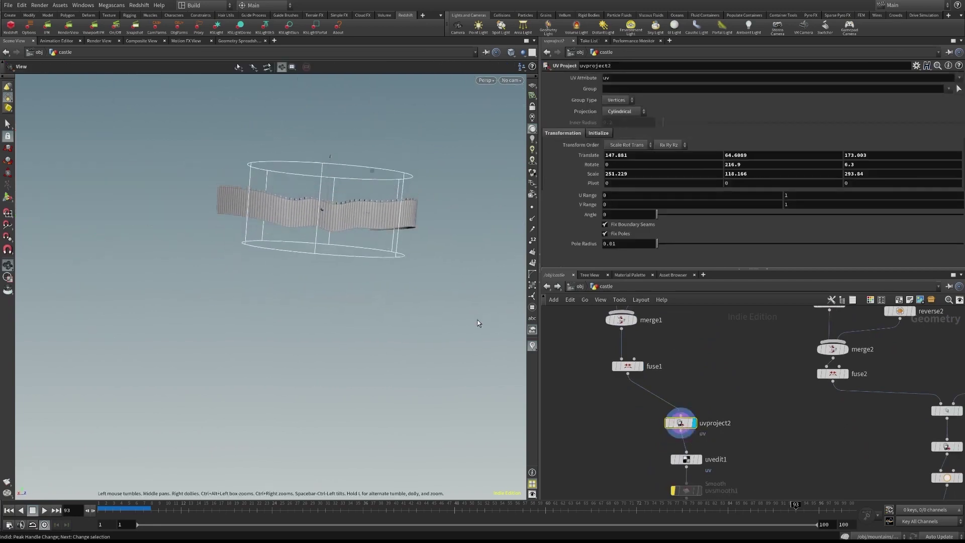
key(Return)
Examine the network below uvproject2 down to merge3 and material1, including the branch of transform nodes
middle_drag(729, 372, 692, 297)
scroll(743, 422, down, 3)
middle_drag(761, 420, 732, 350)
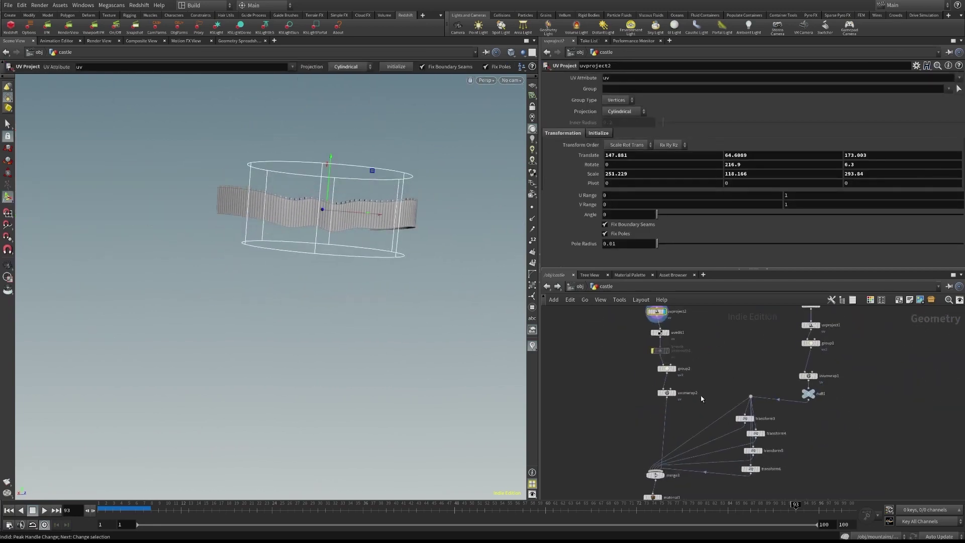
scroll(686, 424, up, 4)
middle_drag(688, 435, 661, 378)
scroll(645, 370, down, 1)
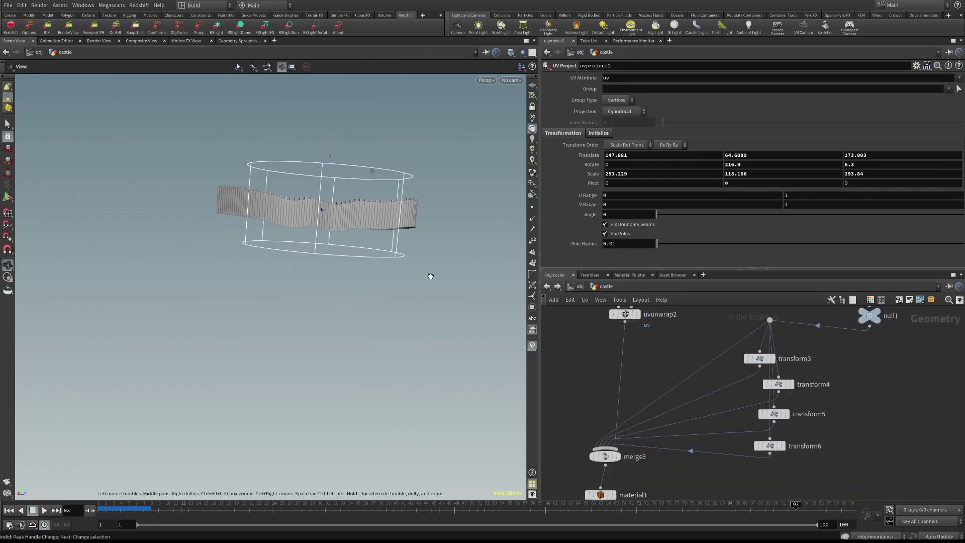
alt+drag(431, 275, 381, 306)
Select and display circle1 at the head of the tower branch and frame its curve in the viewport
scroll(692, 395, down, 5)
middle_drag(671, 390, 652, 459)
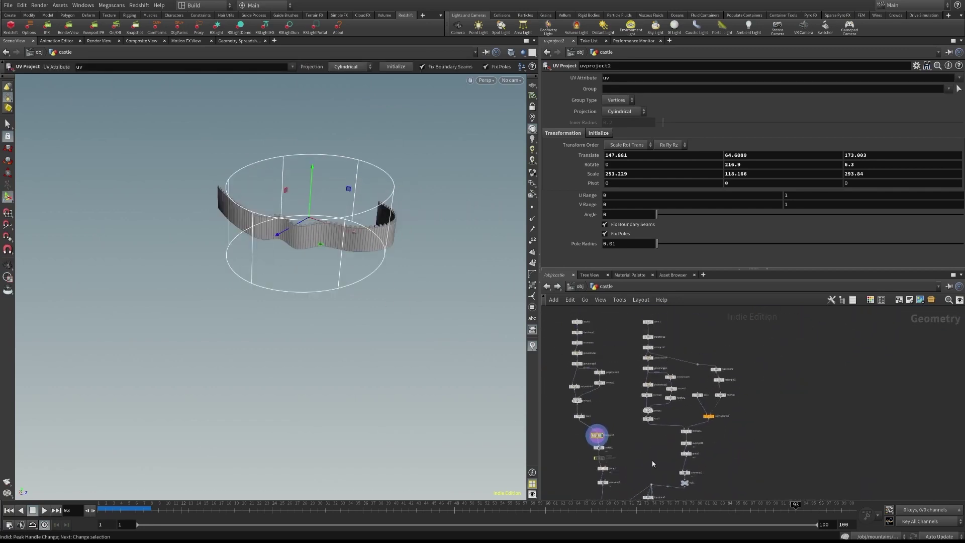
scroll(666, 346, up, 4)
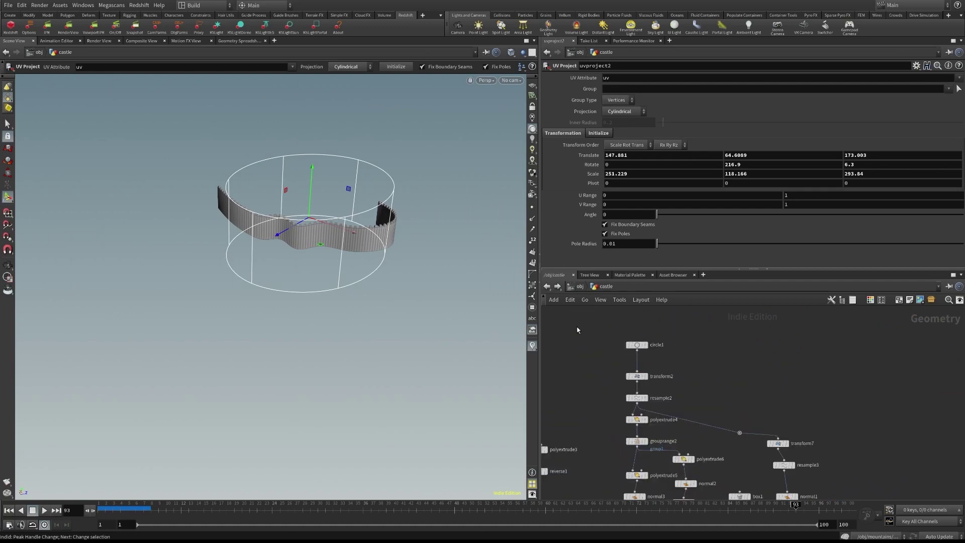
scroll(617, 329, up, 4)
click(688, 366)
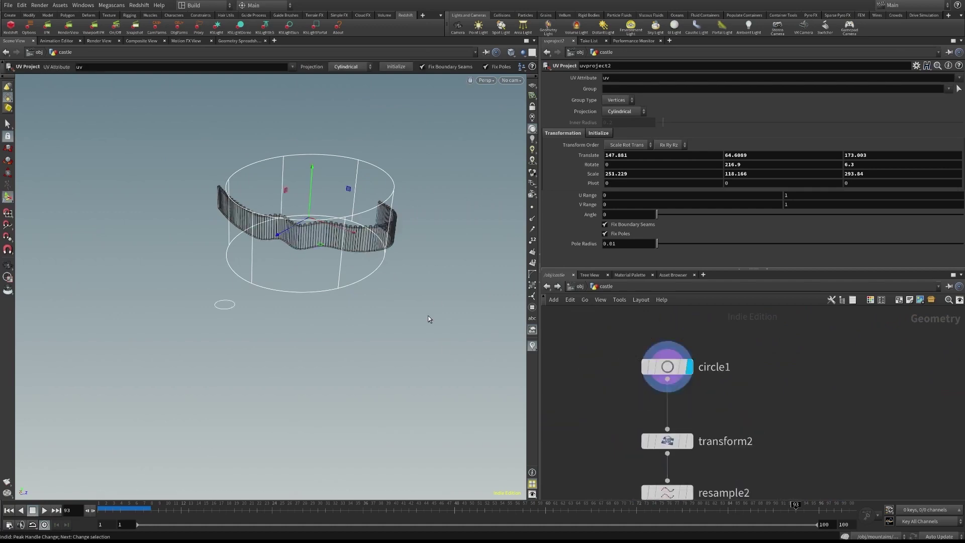
click(667, 366)
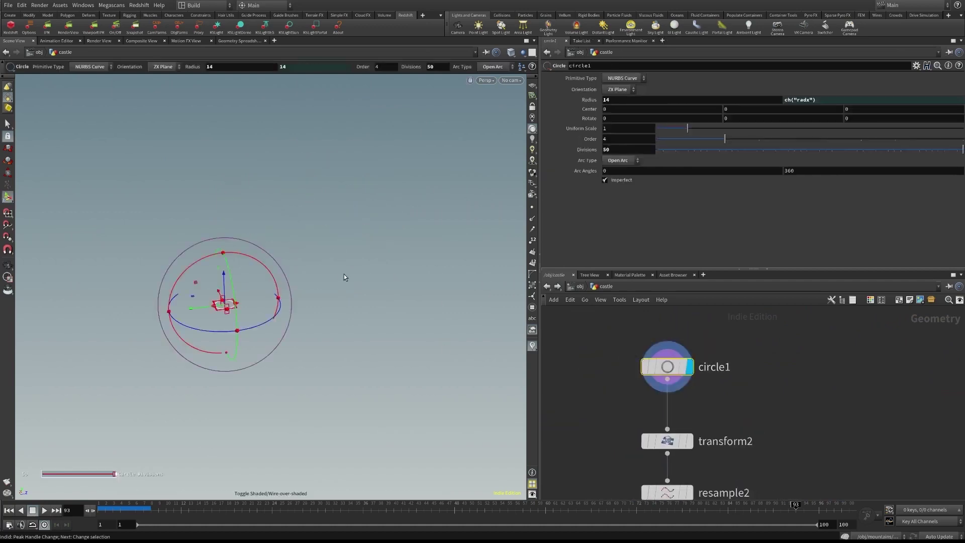
key(space+g)
key(space)
right_drag(405, 286, 351, 200)
key(space)
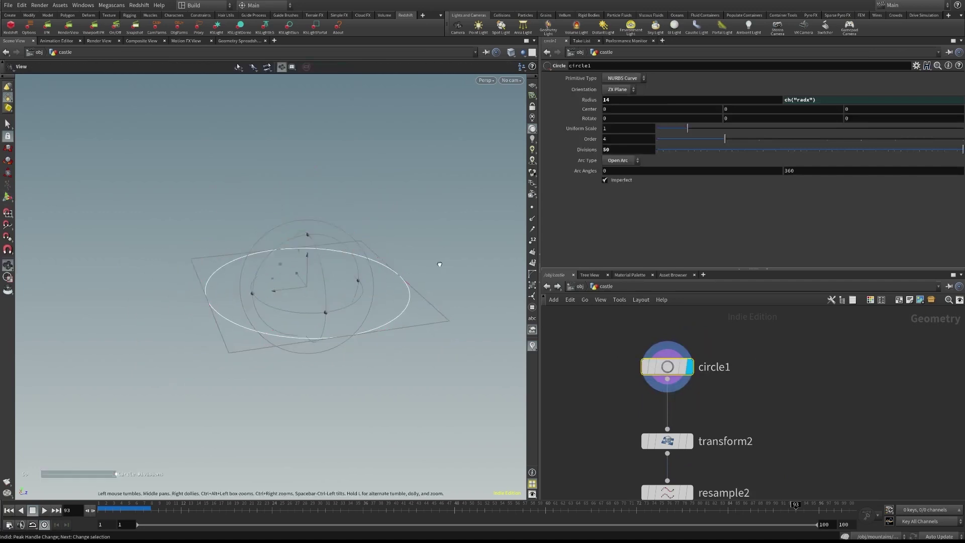
drag(439, 264, 428, 276)
Display transform2 and resample2 in turn to examine the tower's positioned and resampled circle
middle_drag(767, 431, 736, 315)
click(656, 326)
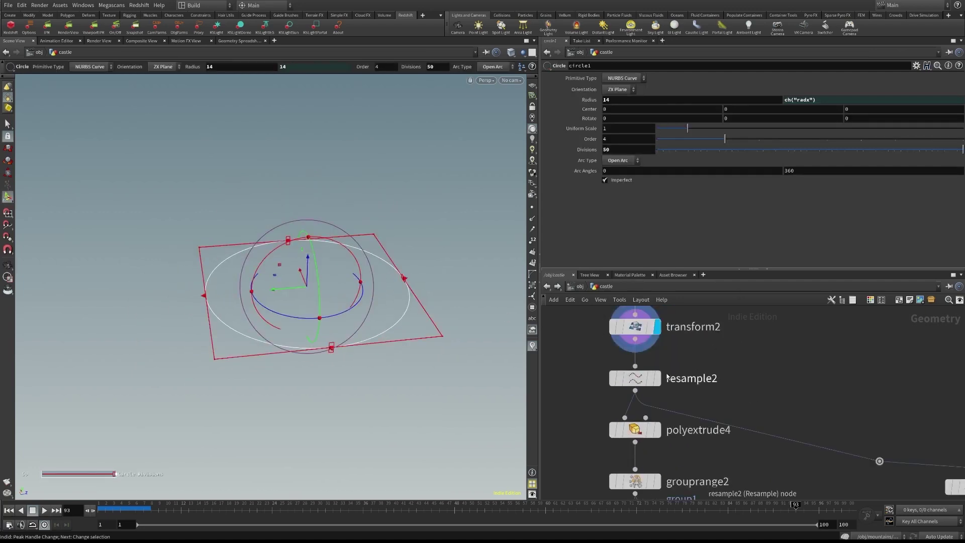
click(656, 377)
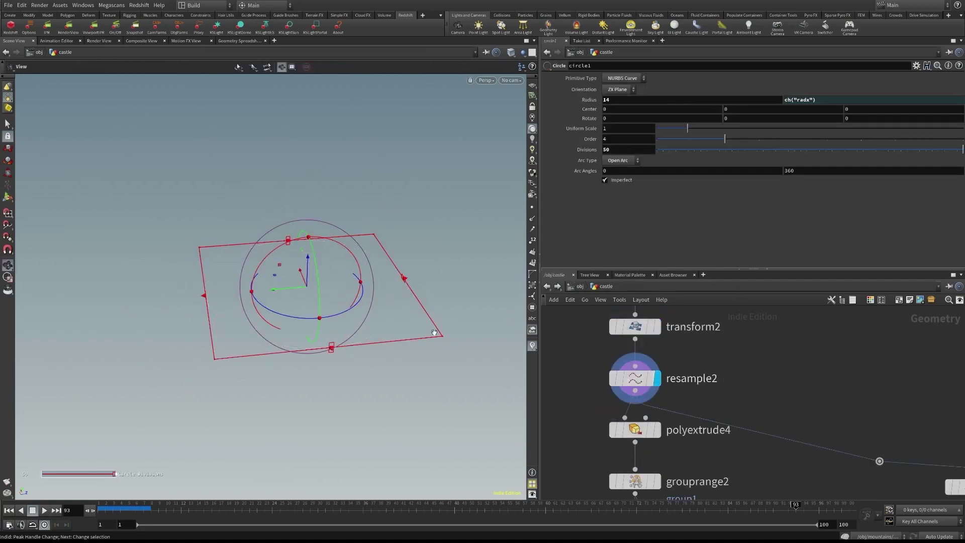
drag(434, 332, 374, 352)
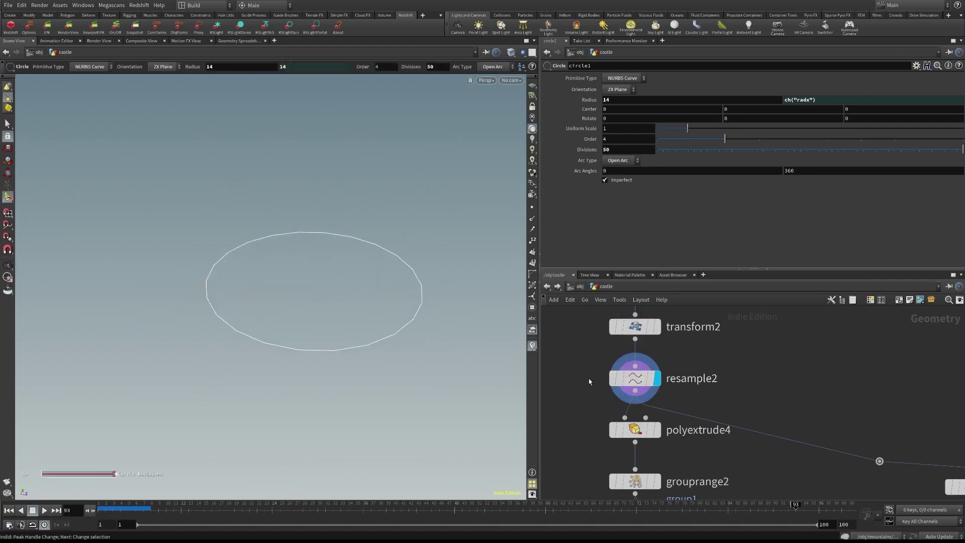
Display polyextrude4 and grouprange2 in turn to examine the tower's ring and its alternating face group
click(656, 429)
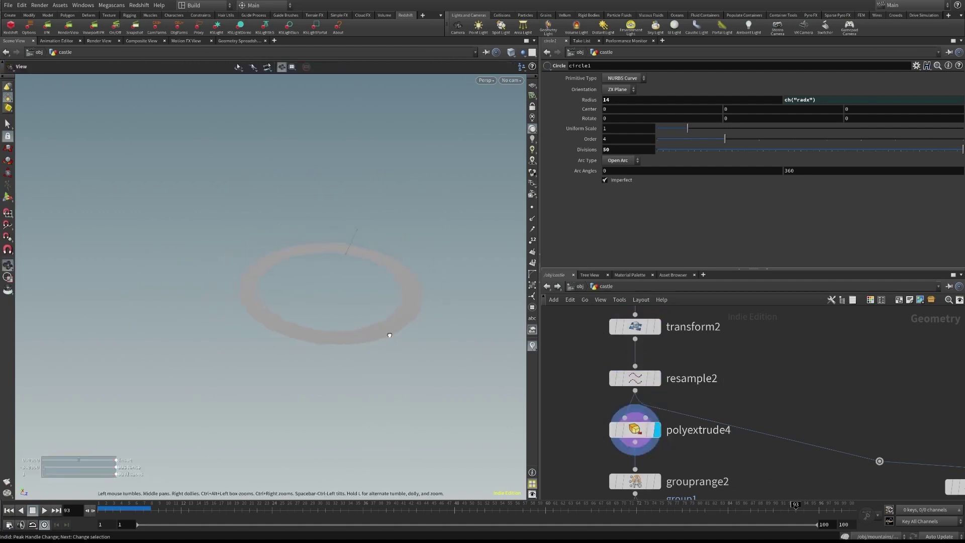
drag(428, 368, 422, 356)
middle_drag(737, 452, 724, 353)
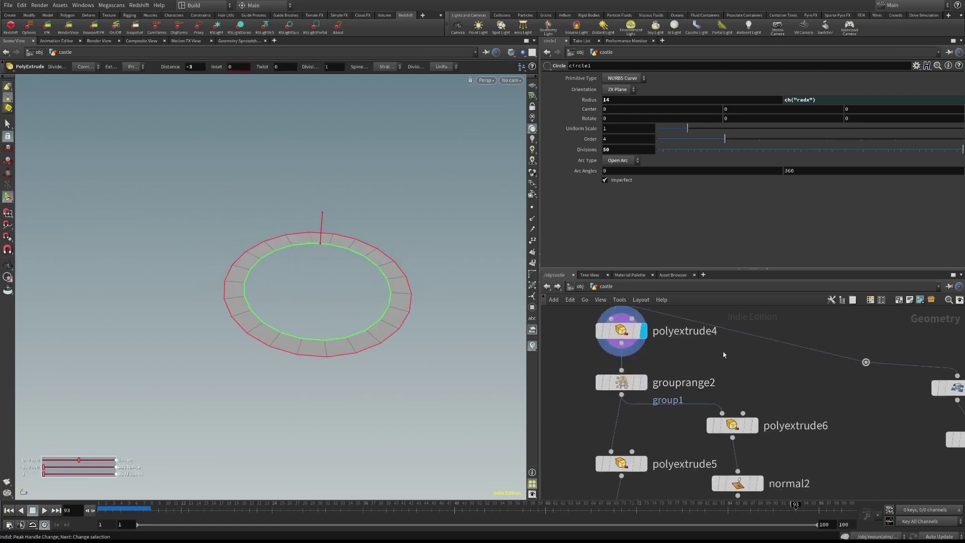
click(643, 382)
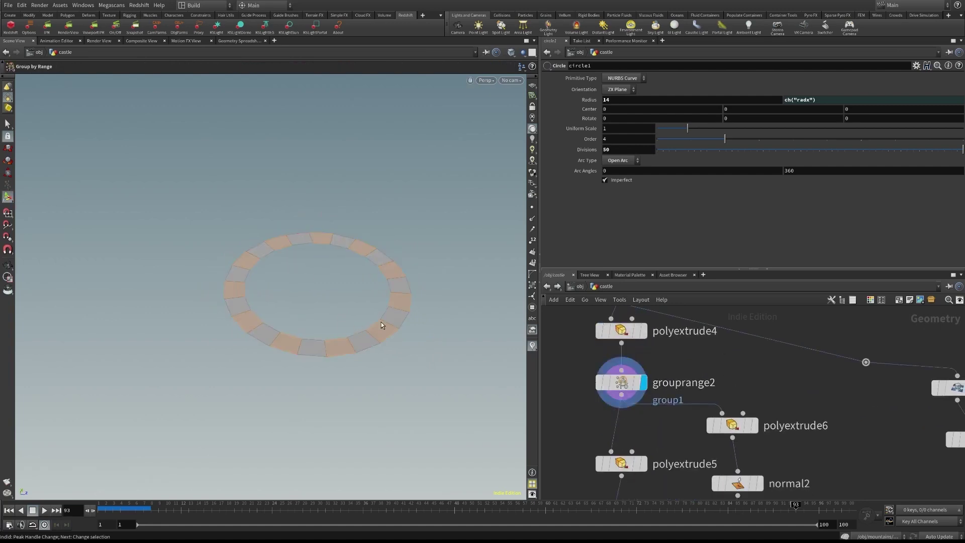
key(Escape)
drag(381, 325, 318, 332)
middle_drag(432, 423, 406, 374)
Display polyextrude5, polyextrude6 and reverse2 in turn to examine how the tower's extrusions are built from the ring
middle_drag(681, 444, 663, 359)
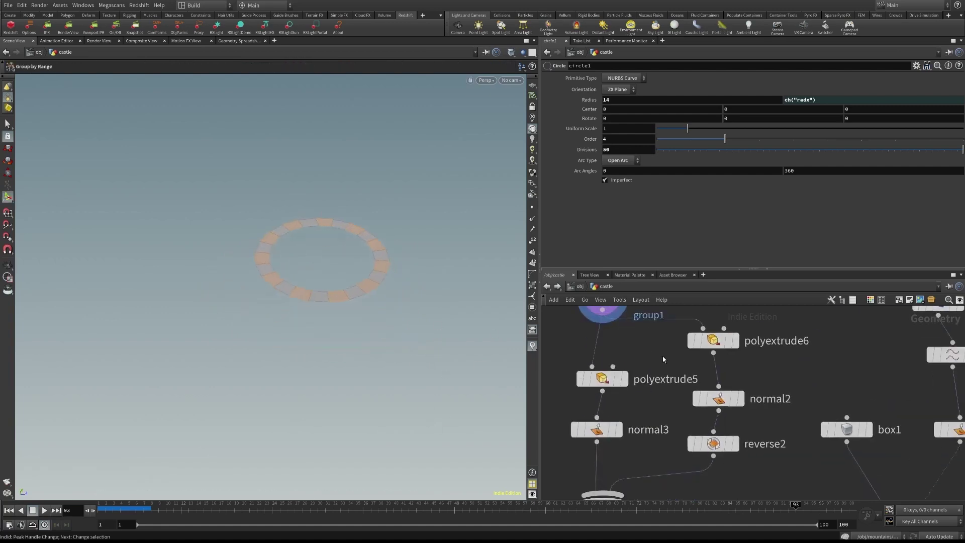
mouse_move(661, 425)
middle_down()
mouse_move(646, 381)
mouse_move(662, 419)
middle_up()
click(623, 344)
click(726, 354)
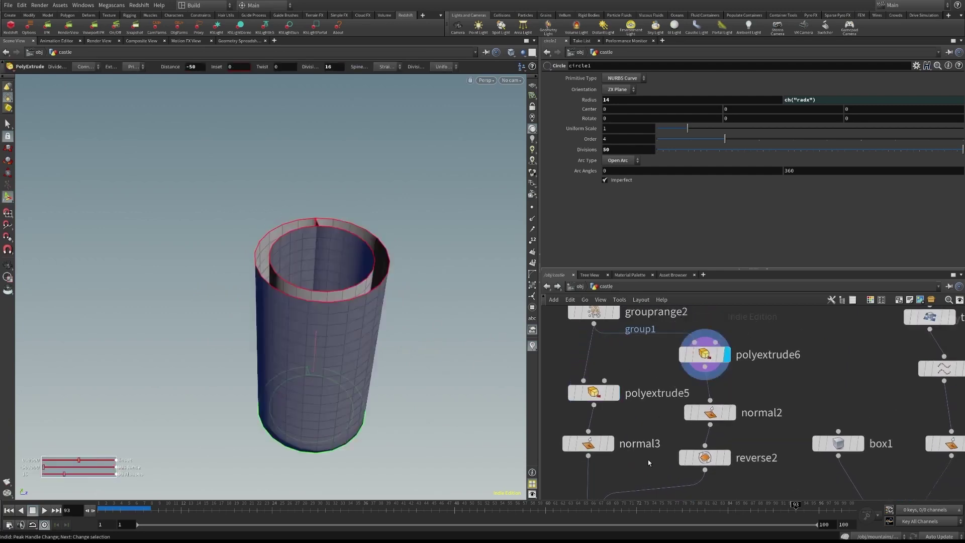
middle_drag(647, 459, 661, 382)
click(740, 382)
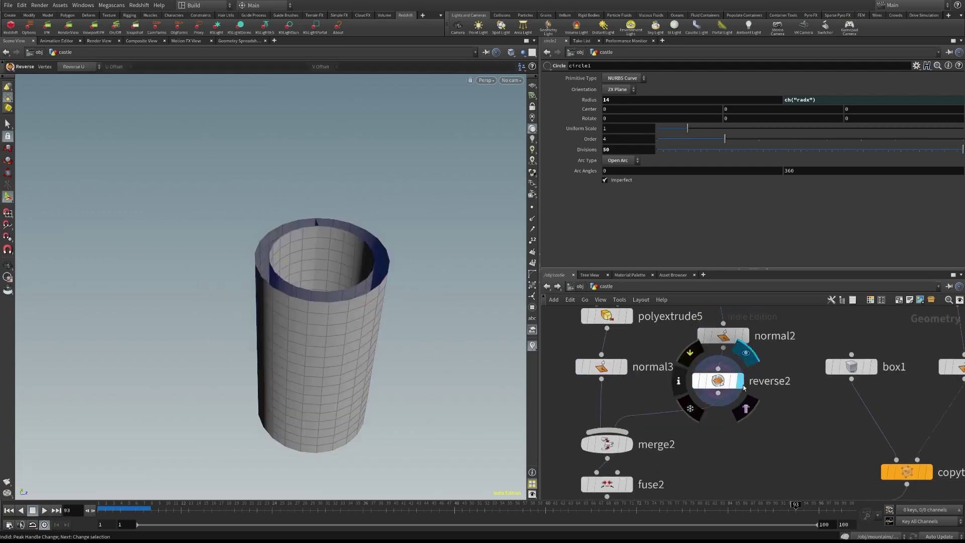
Display merge2 and fuse2 in turn to examine the complete tower with its battlements from further away
middle_drag(738, 402, 738, 365)
click(630, 408)
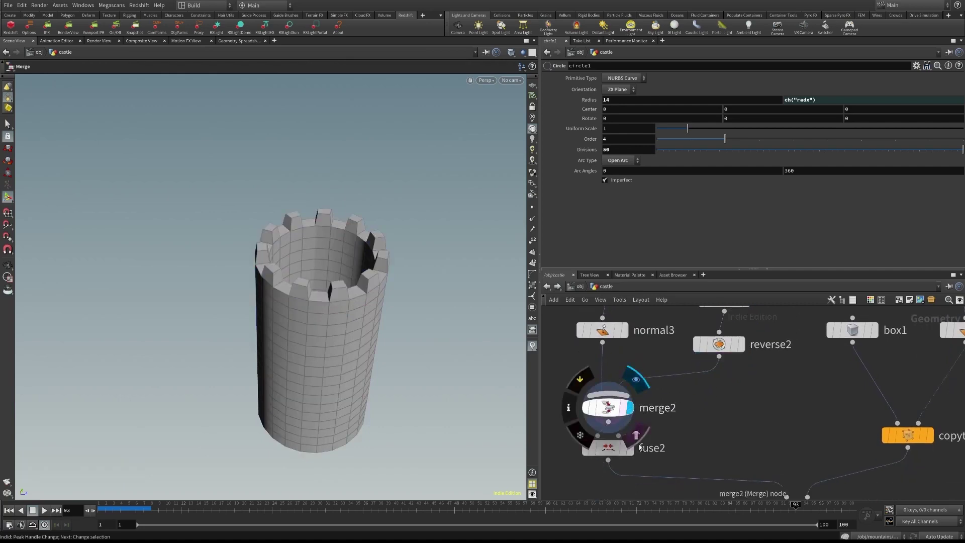
click(631, 447)
right_drag(412, 303, 372, 315)
drag(372, 314, 366, 358)
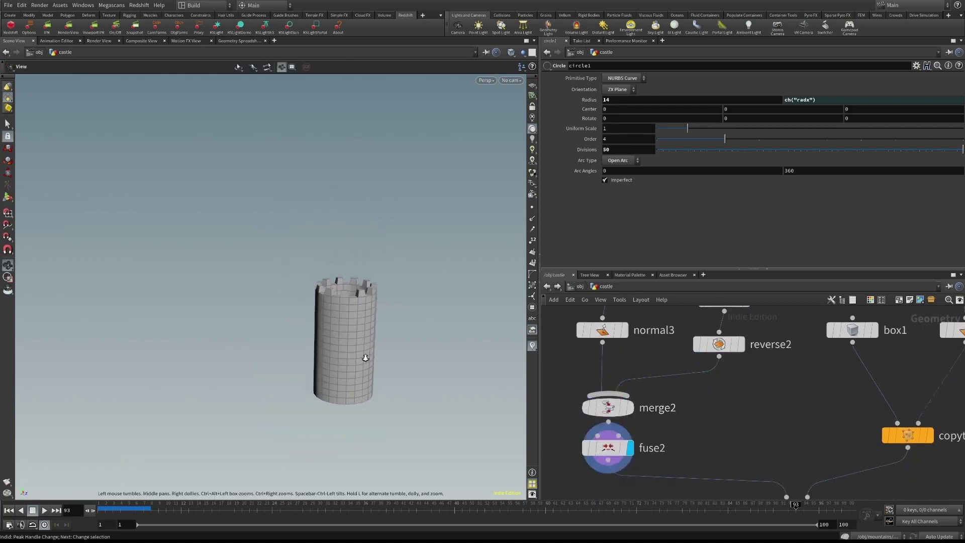
Trace the boolean1 and copytopoints1 branch back to its source and display resample2
scroll(365, 358, down, 2)
middle_drag(770, 398, 745, 342)
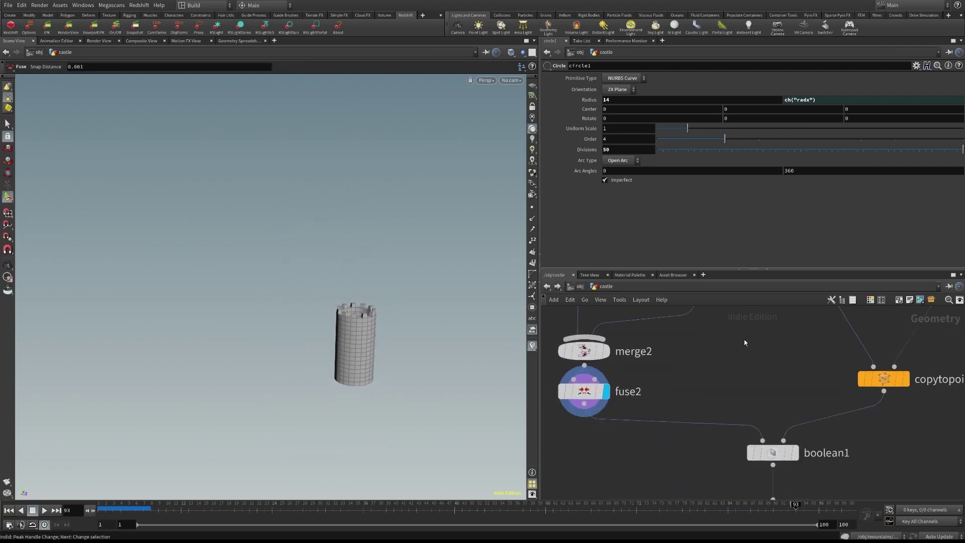
scroll(758, 356, down, 3)
middle_drag(834, 309, 727, 402)
scroll(653, 354, up, 5)
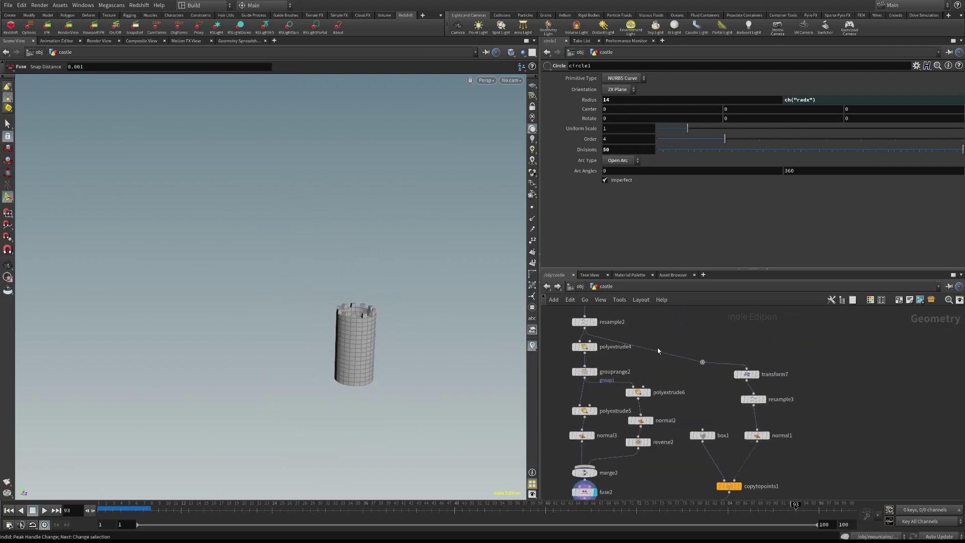
middle_drag(612, 348, 632, 366)
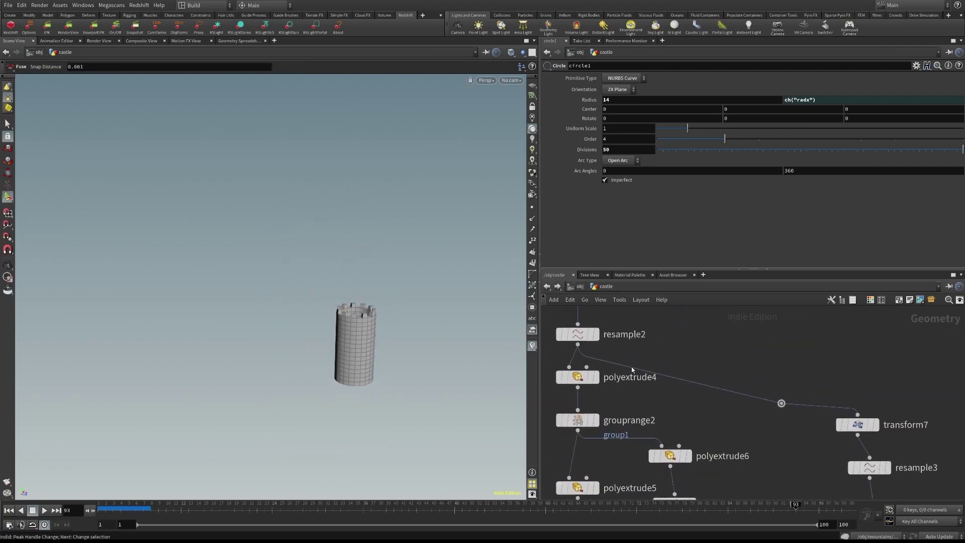
click(597, 339)
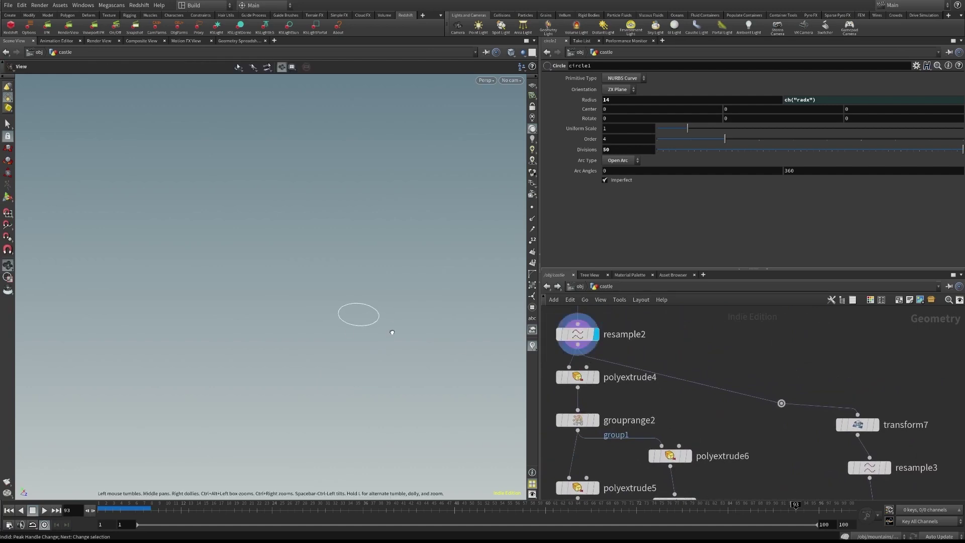
Follow the side branch from transform7 and display resample3 to examine the circle used for copying boxes
middle_drag(941, 415, 857, 348)
scroll(858, 349, up, 2)
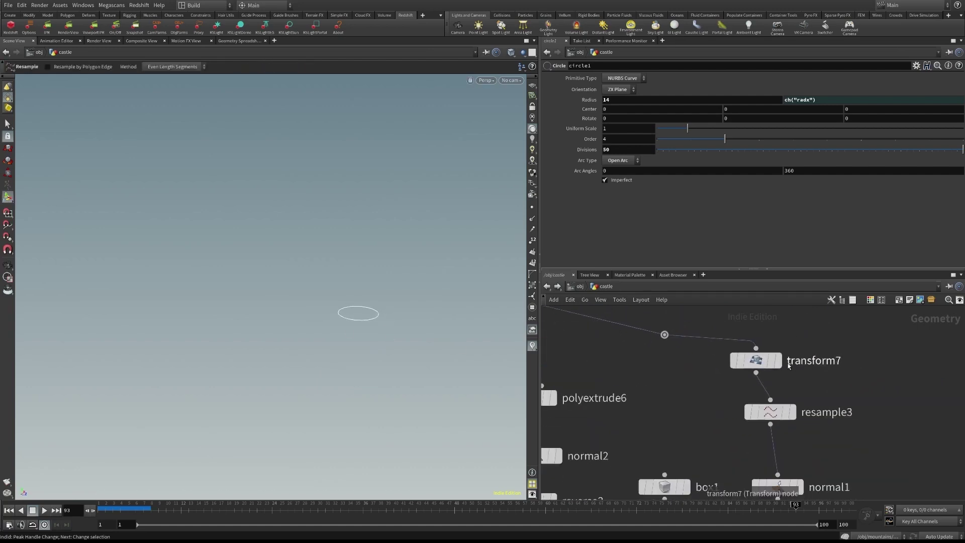
mouse_move(778, 362)
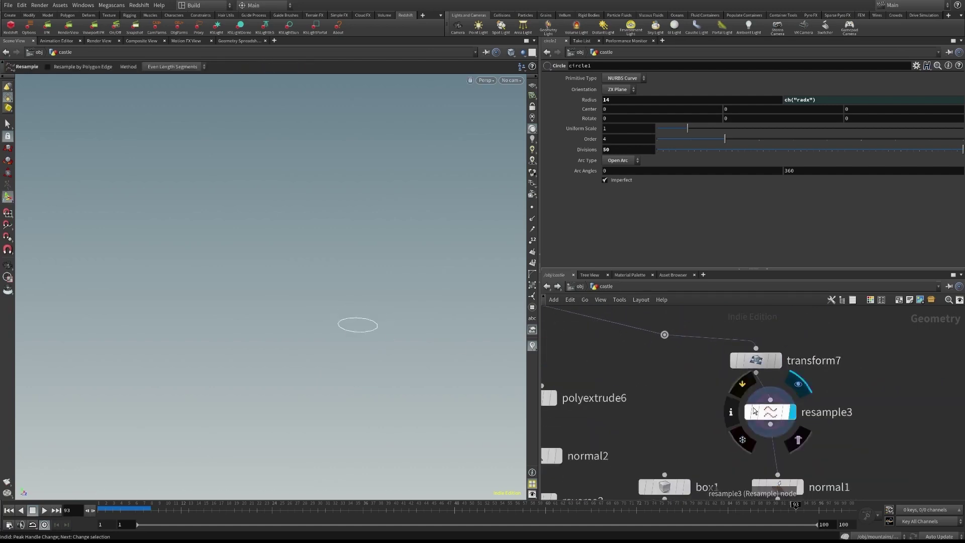
click(797, 384)
right_drag(402, 360, 522, 282)
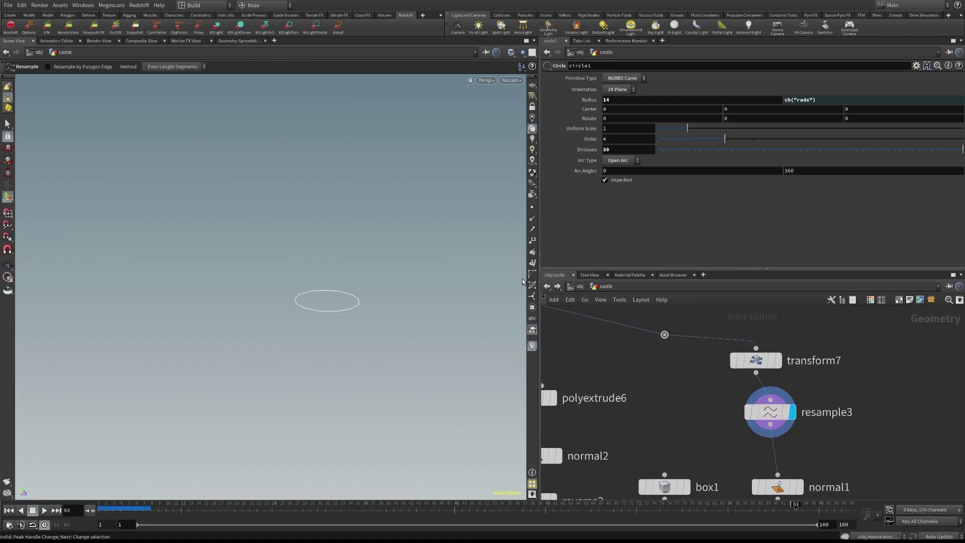
Show point markers in the viewport and set resample3's maximum segment length to 5
click(532, 208)
alt+right_drag(295, 312, 438, 297)
alt+drag(437, 297, 426, 269)
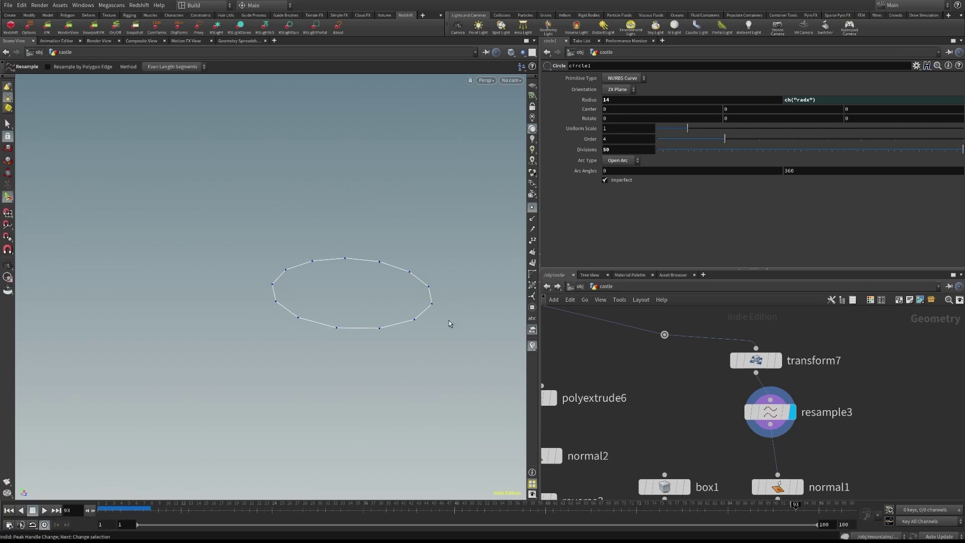
middle_drag(454, 344, 409, 286)
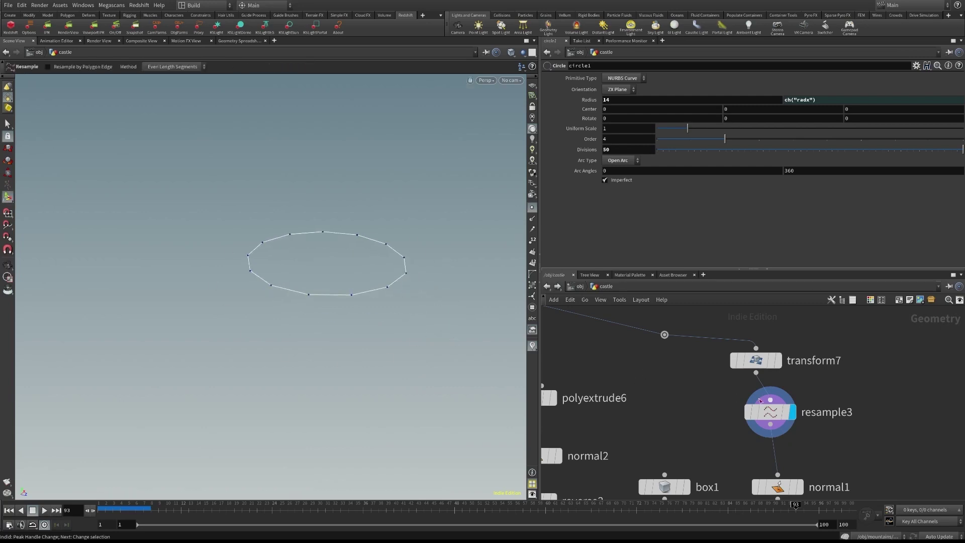
click(765, 410)
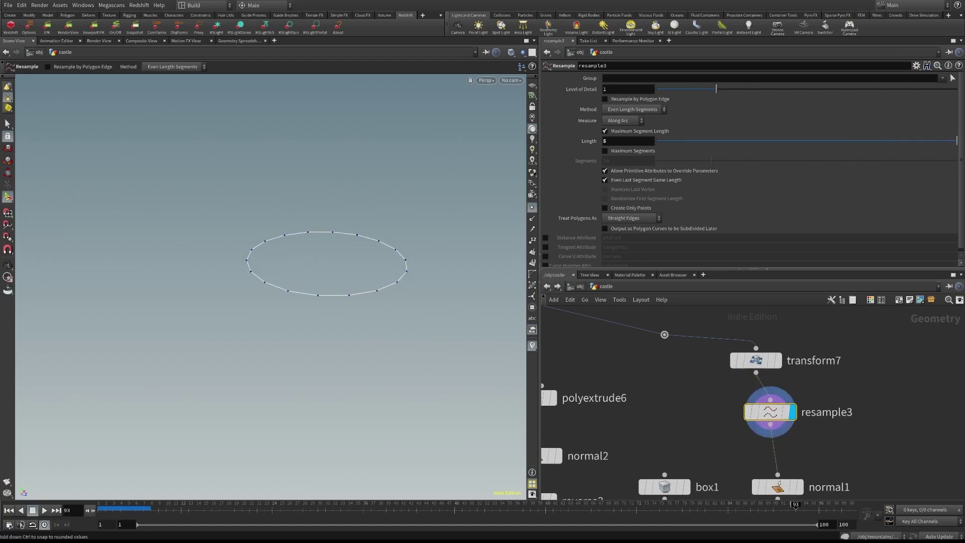
Display box1, the box feeding copytopoints1, to examine it against the resampled circle
middle_drag(701, 419, 697, 374)
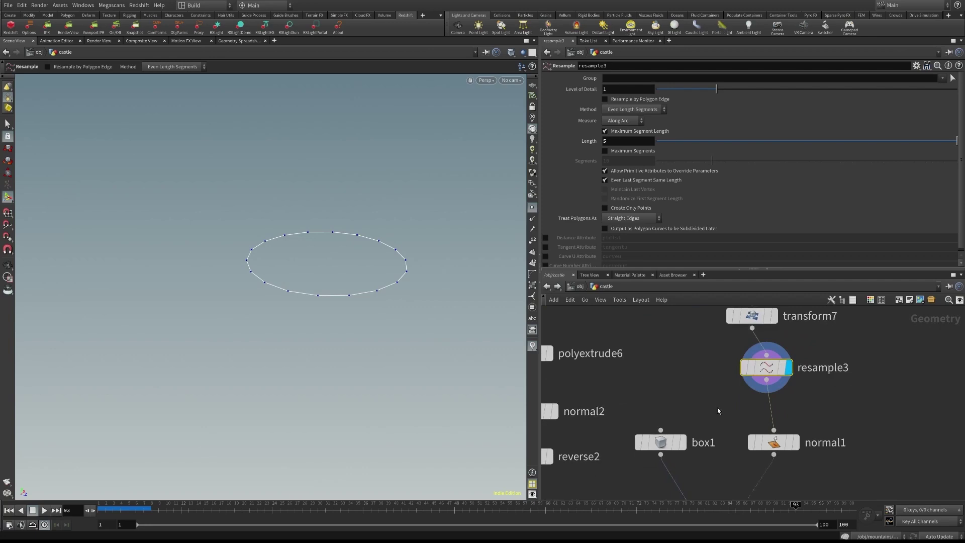
middle_drag(718, 408, 706, 384)
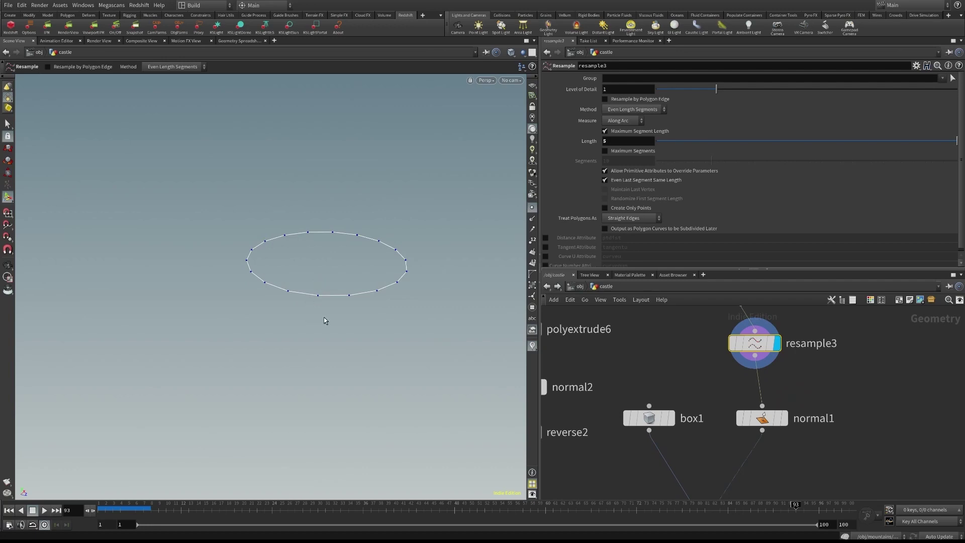
scroll(685, 384, down, 2)
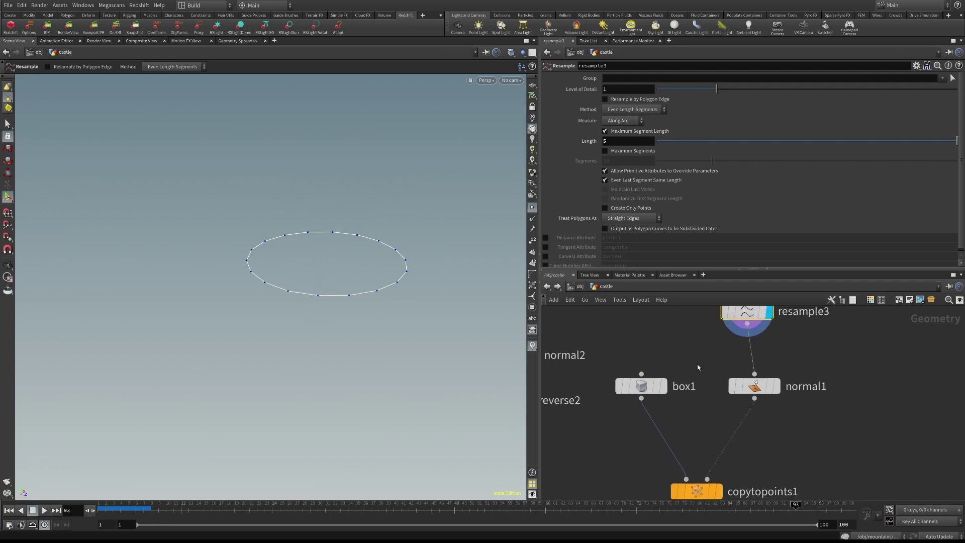
click(663, 387)
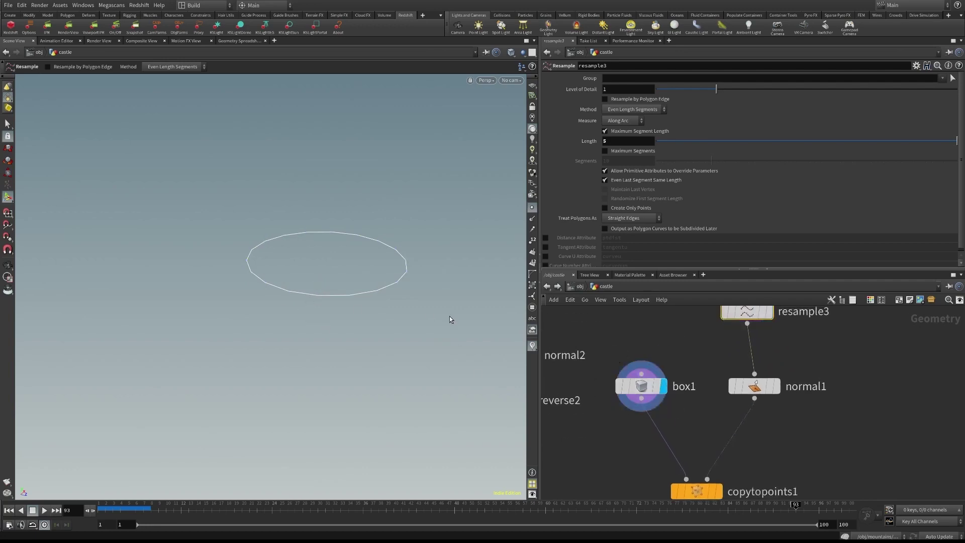
Select box1 and frame it in the viewport to examine its shape and size parameters
alt+right_drag(395, 304, 277, 281)
key(f)
click(628, 387)
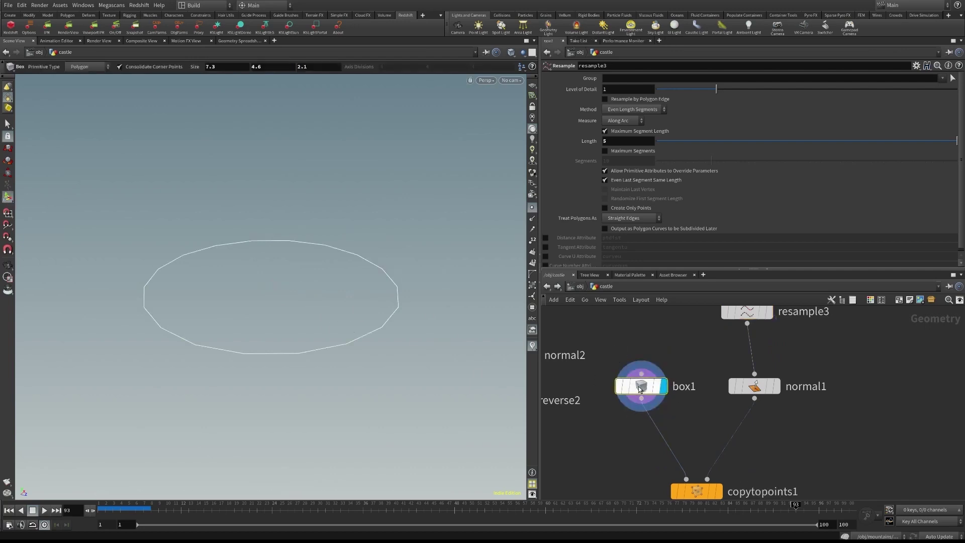
key(f)
alt+right_drag(403, 312, 380, 314)
middle_drag(729, 481, 720, 432)
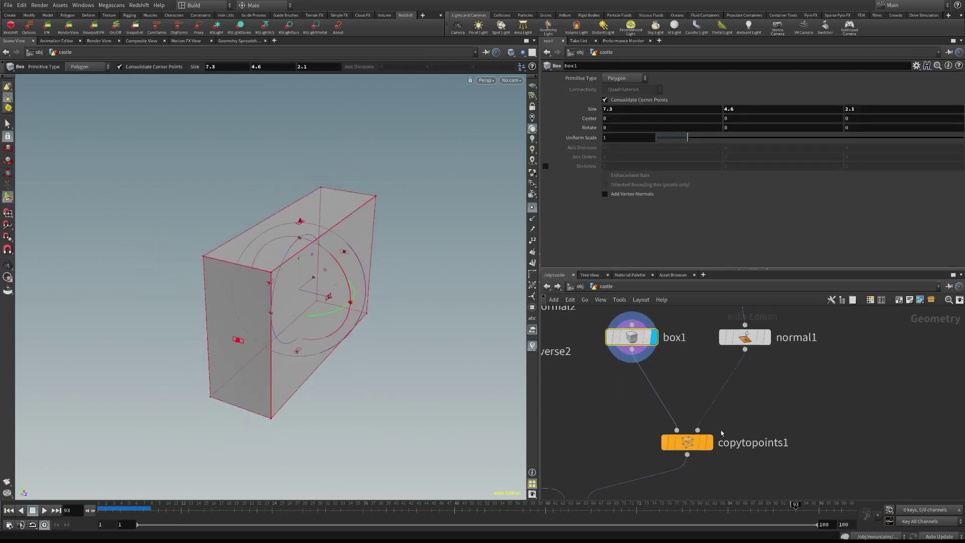
Display and select copytopoints1 to examine the ring of boxes copied around the circle
click(709, 442)
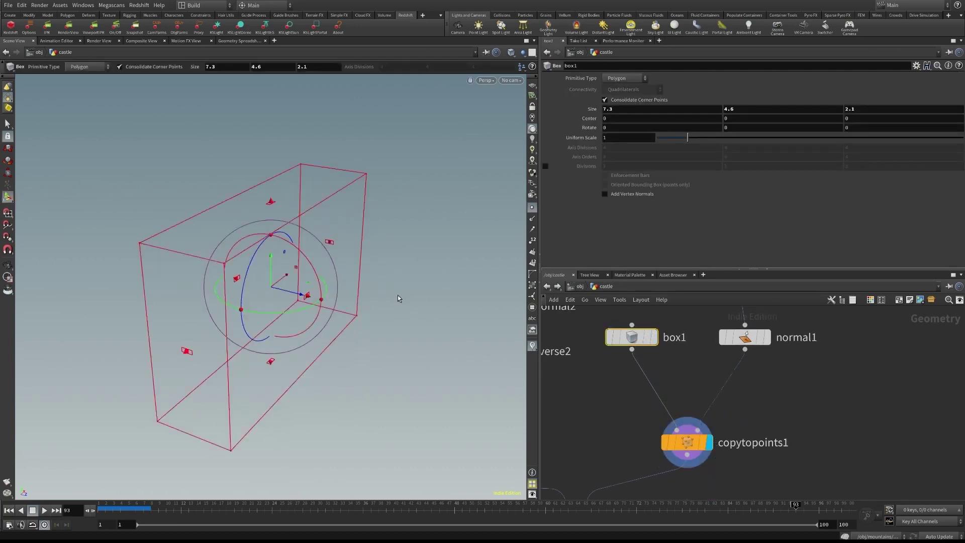
click(686, 442)
key(Escape)
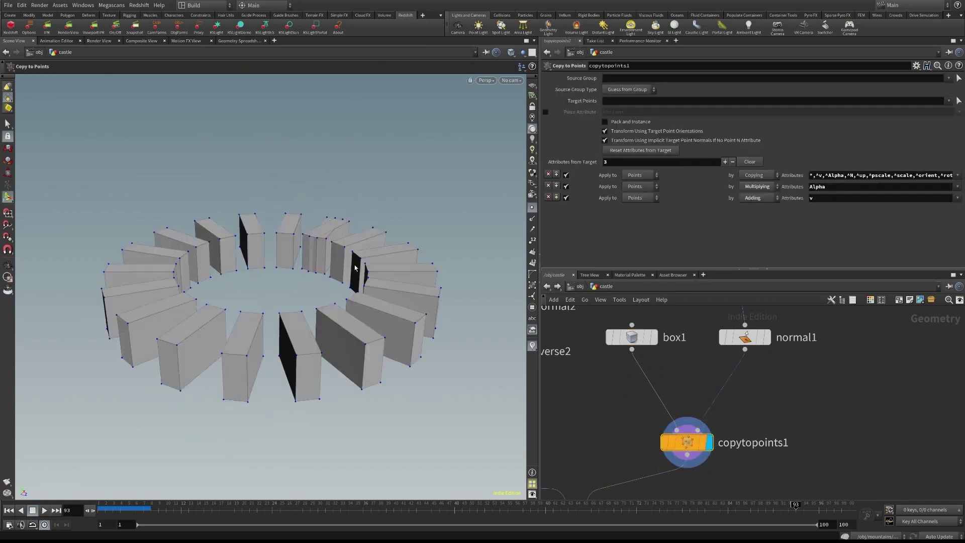
key(Return)
Revisit resample3's parameters to check the maximum segment length that spaces the copied boxes
scroll(763, 419, down, 5)
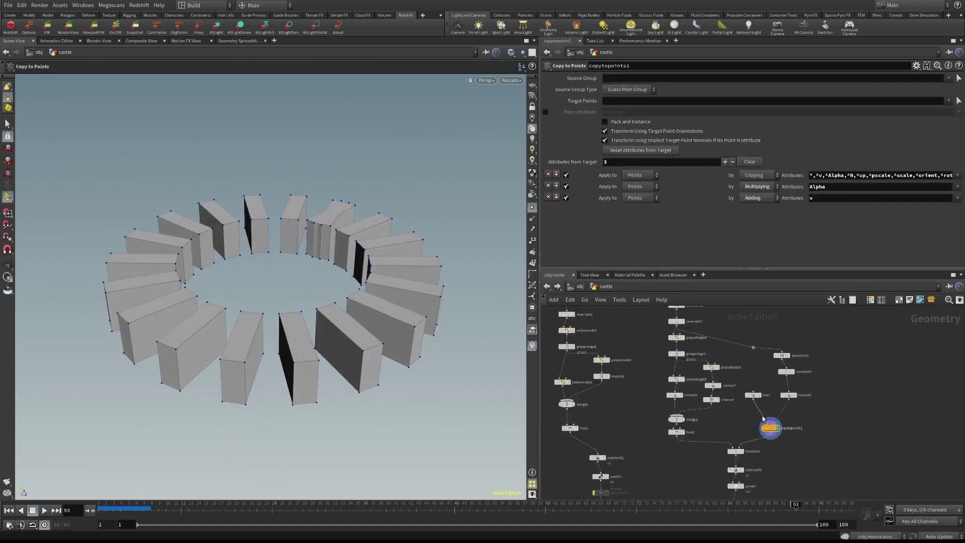
scroll(771, 424, up, 6)
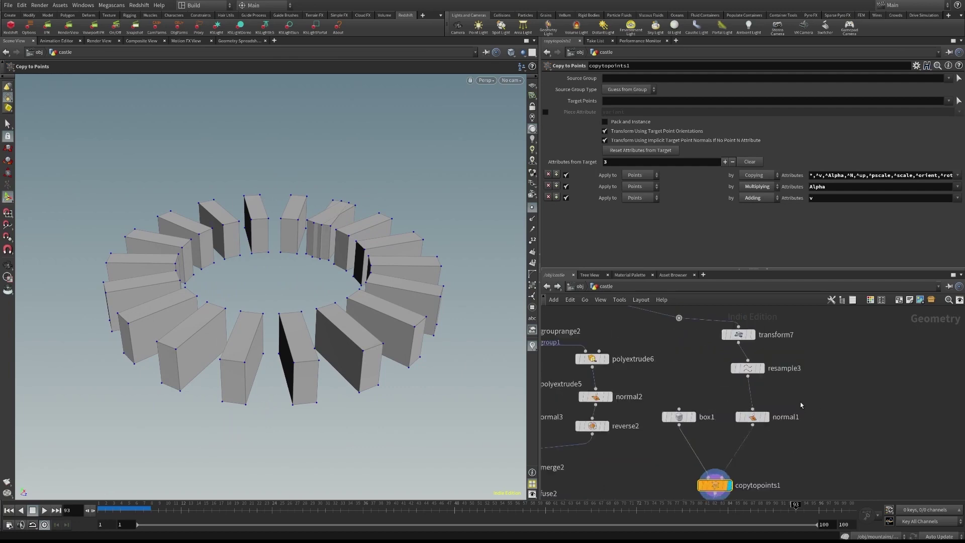
click(749, 360)
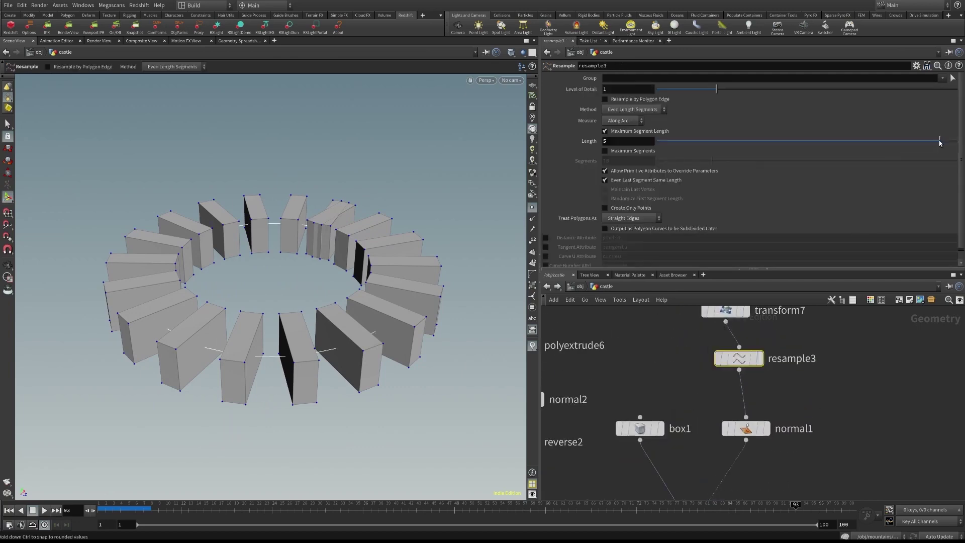
mouse_move(939, 143)
mouse_down()
mouse_move(758, 142)
mouse_move(956, 141)
mouse_up()
Display boolean1 and examine the window openings cut into the tower by the copied boxes
middle_drag(654, 410, 646, 333)
middle_drag(600, 444, 650, 328)
click(653, 405)
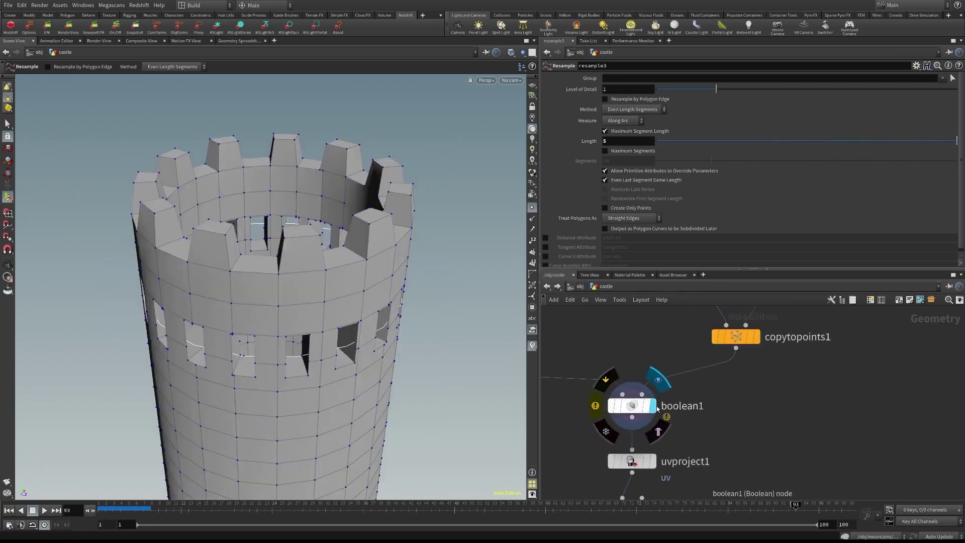
alt+drag(407, 327, 480, 300)
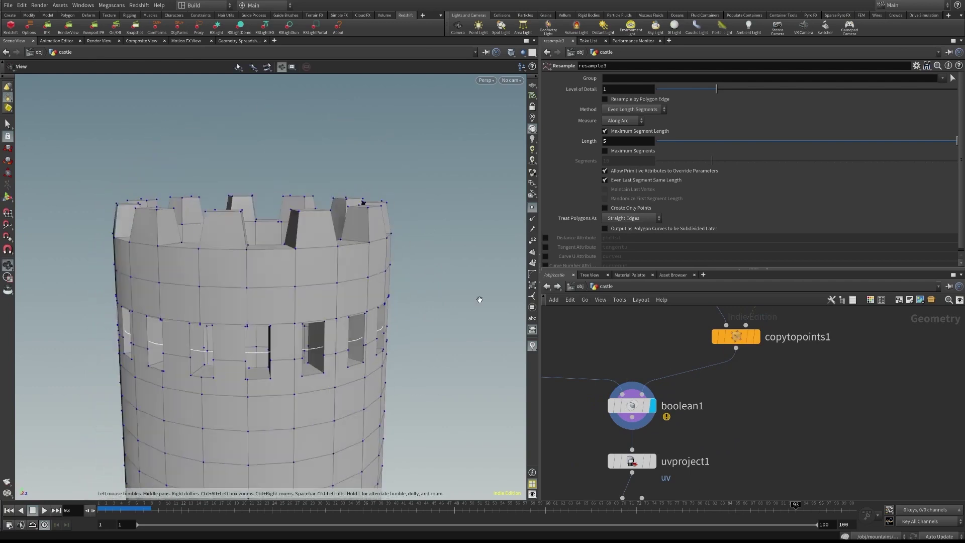
Display and select uvproject1 to examine the cylindrical UV projection around the tower
middle_drag(745, 440, 737, 355)
click(648, 352)
click(624, 377)
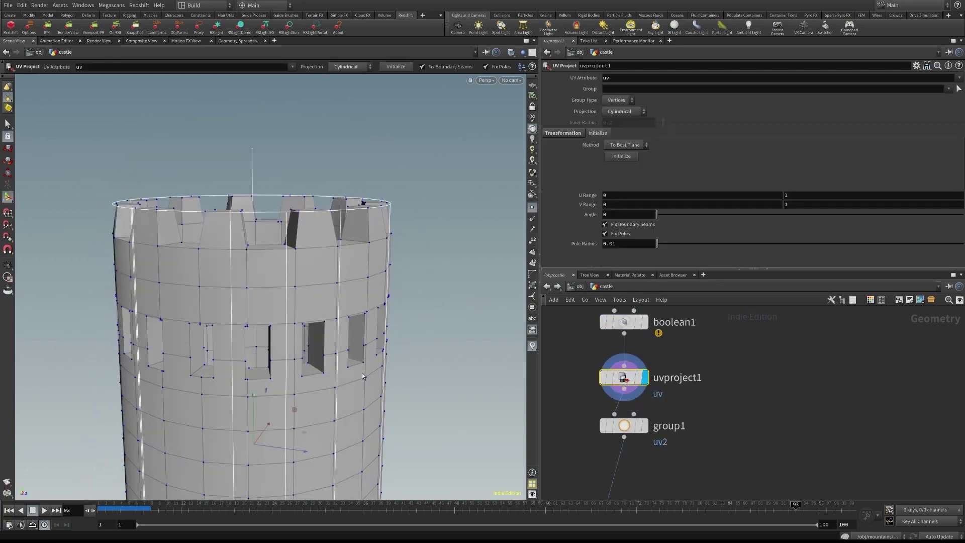
alt+right_drag(421, 318, 211, 301)
Follow the tower chain past uvunwrap1, display null1 and hide the point markers in the viewport
middle_drag(754, 394, 750, 337)
scroll(738, 367, down, 3)
middle_drag(709, 416, 712, 362)
scroll(686, 378, up, 3)
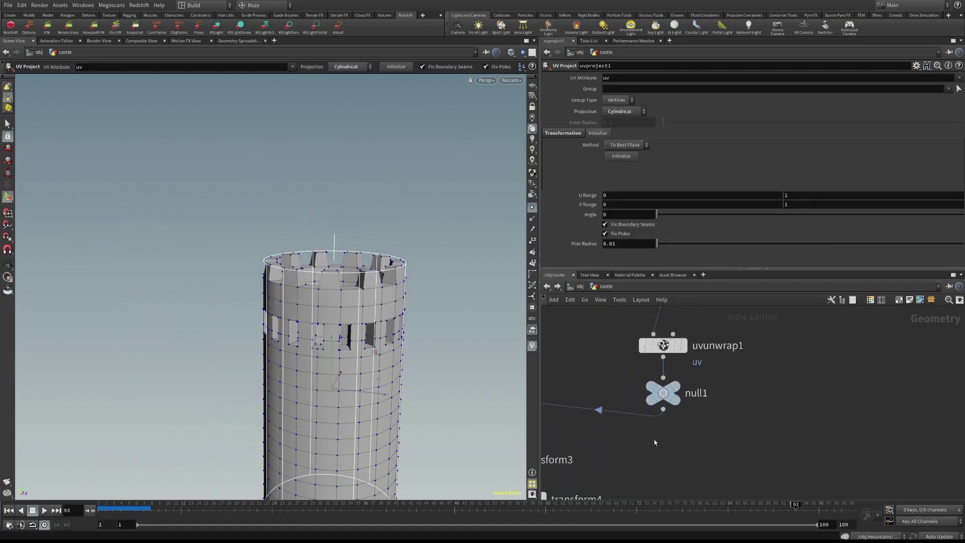
middle_drag(654, 442, 760, 389)
mouse_move(725, 353)
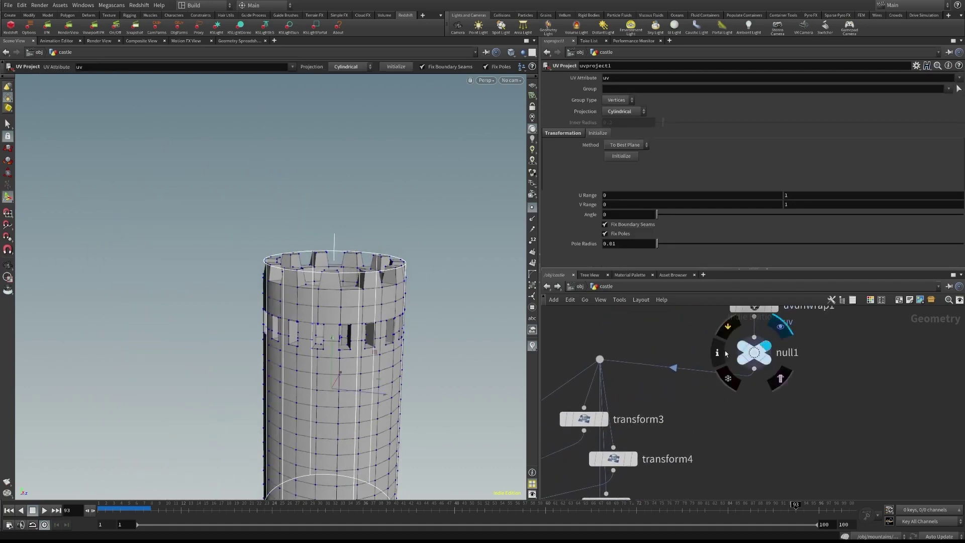
alt+right_drag(421, 291, 258, 260)
alt+middle_drag(354, 266, 306, 247)
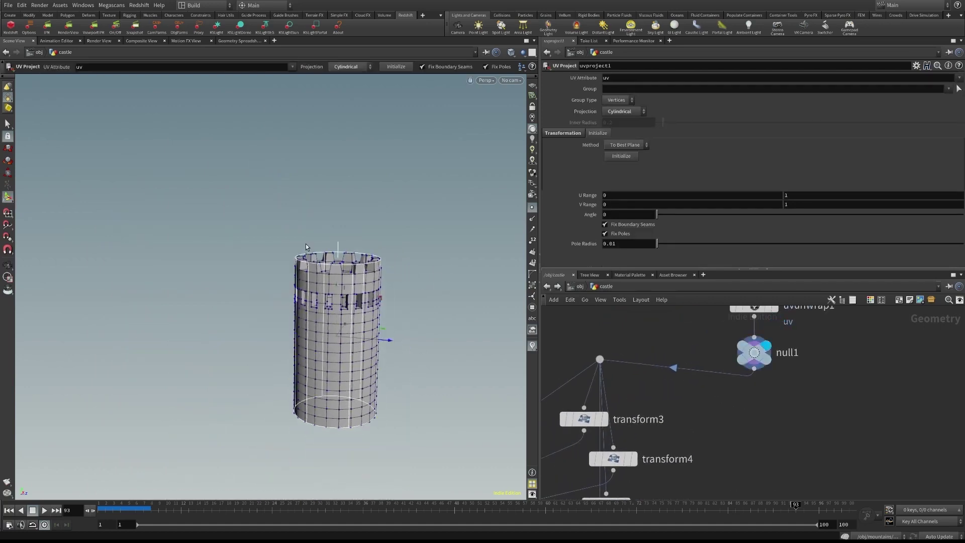
click(533, 208)
alt+middle_drag(441, 290, 437, 256)
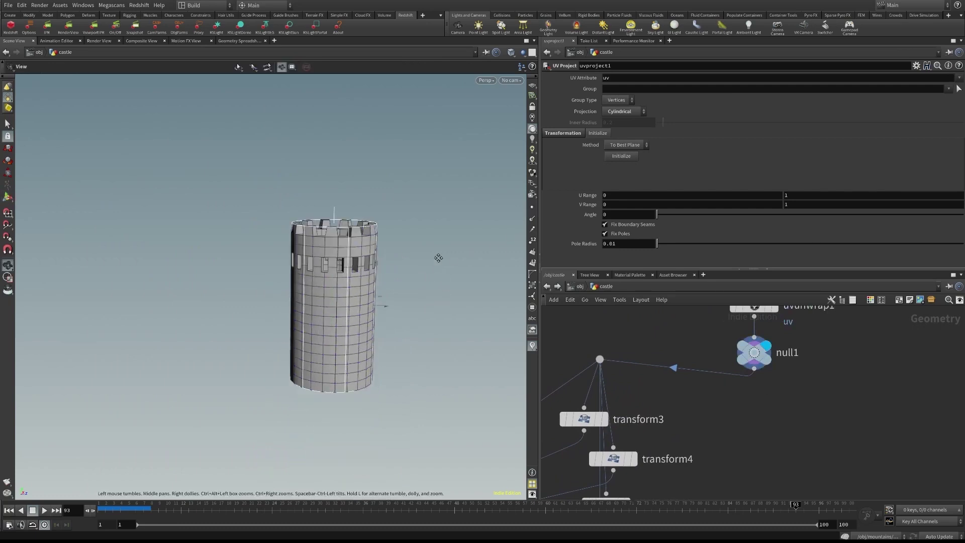
Select transform3 and spread out the transform4, transform5 and transform6 nodes in the network
middle_drag(674, 420, 741, 418)
click(637, 328)
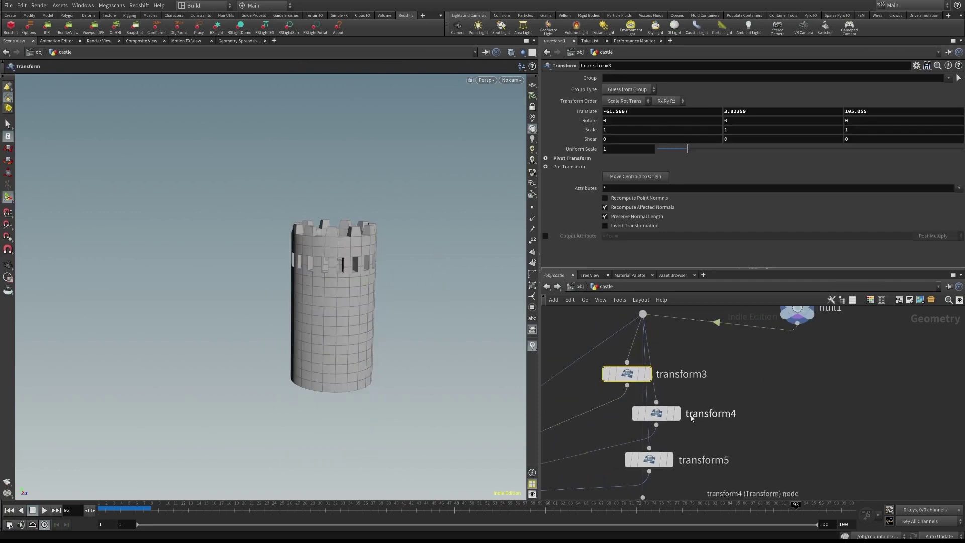
drag(641, 405, 685, 407)
middle_drag(671, 470, 675, 429)
drag(671, 418, 716, 411)
mouse_move(653, 465)
mouse_down()
mouse_move(698, 463)
mouse_move(661, 466)
mouse_up()
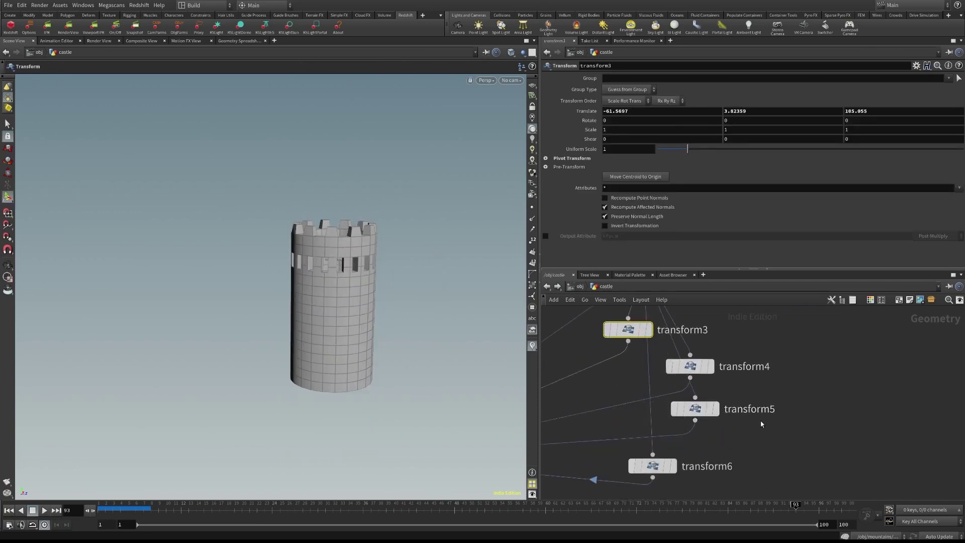
Compare the tower positions of transform3 to transform6 by selecting the transform nodes in turn
scroll(437, 341, down, 3)
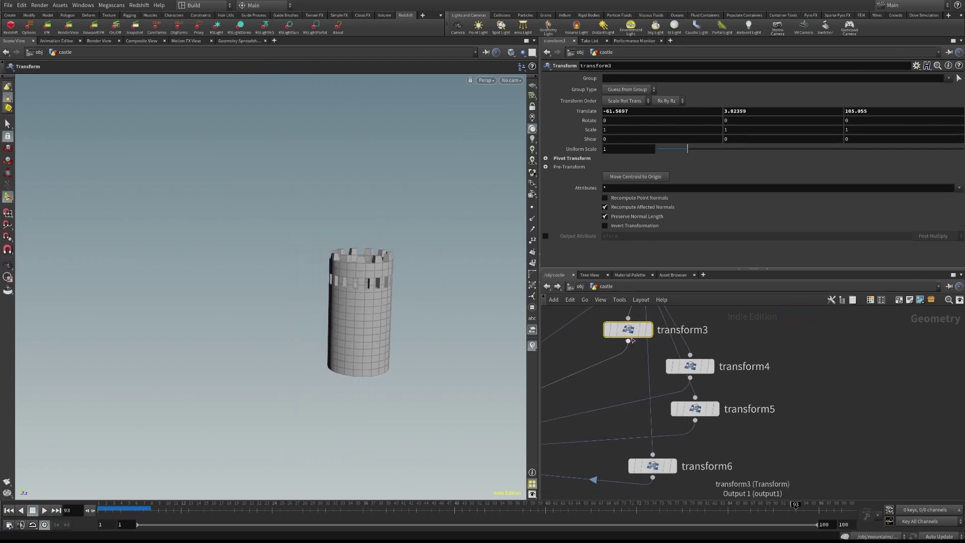
key(space)
scroll(404, 231, down, 5)
middle_drag(318, 219, 296, 248)
middle_drag(455, 326, 362, 305)
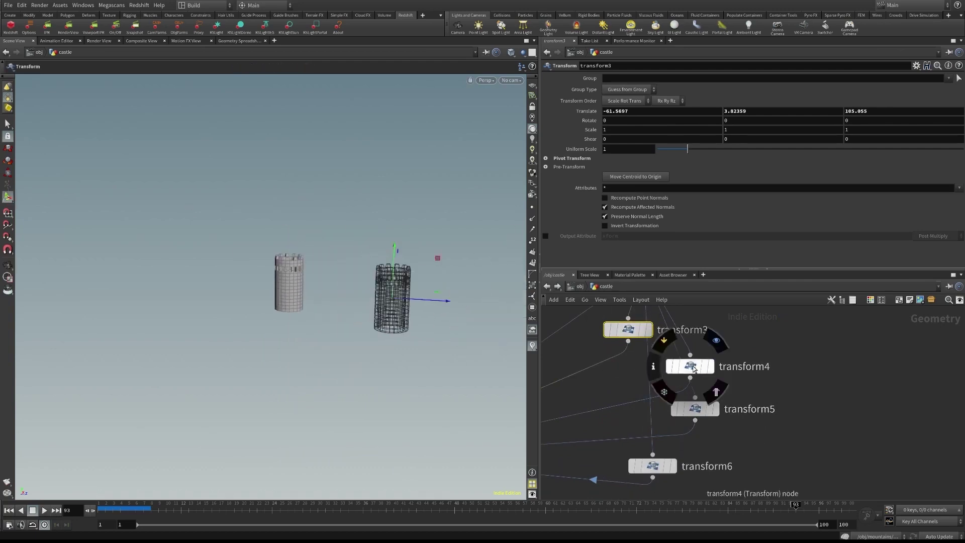
shift+click(690, 366)
click(695, 408)
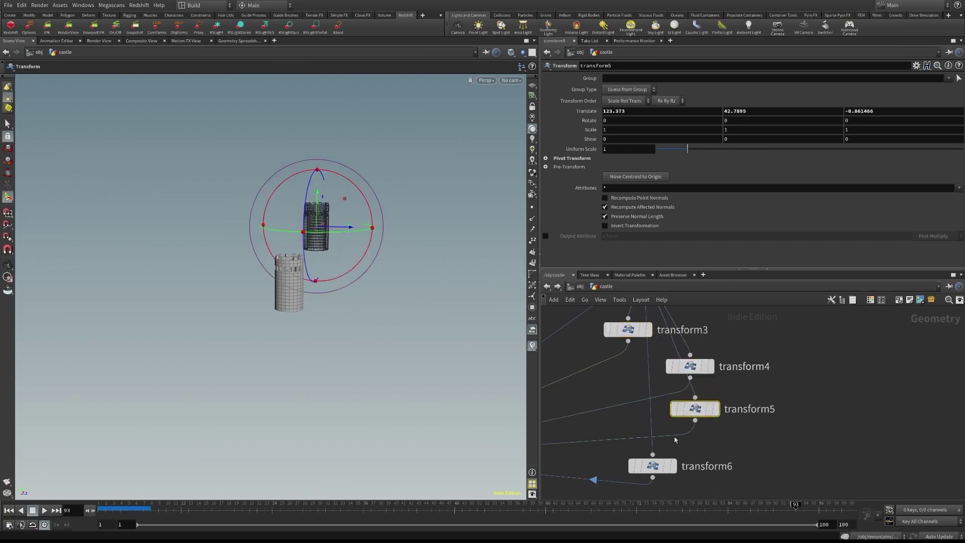
click(652, 465)
key(Escape)
drag(517, 338, 506, 333)
key(Return)
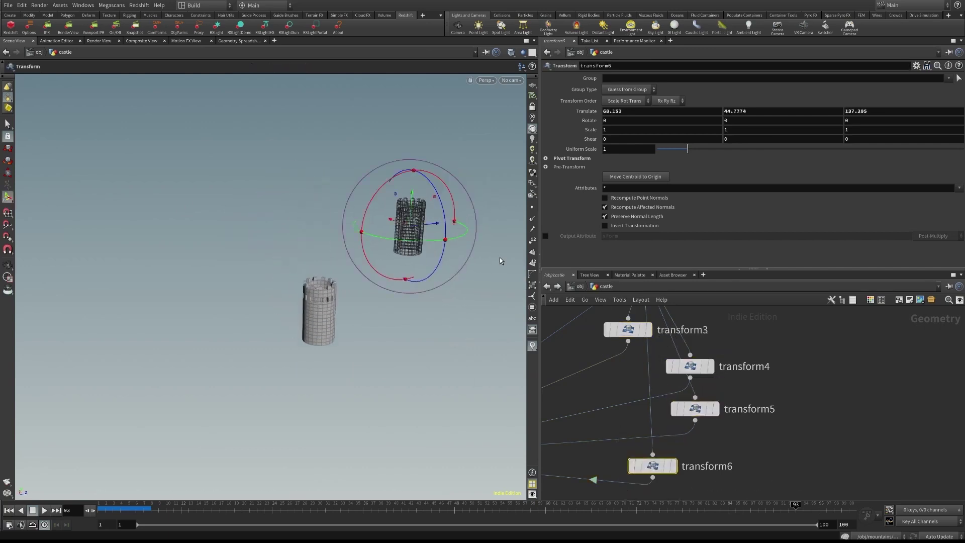
Display merge3 to examine the castle walls combined with all the tower copies
middle_drag(725, 483, 832, 401)
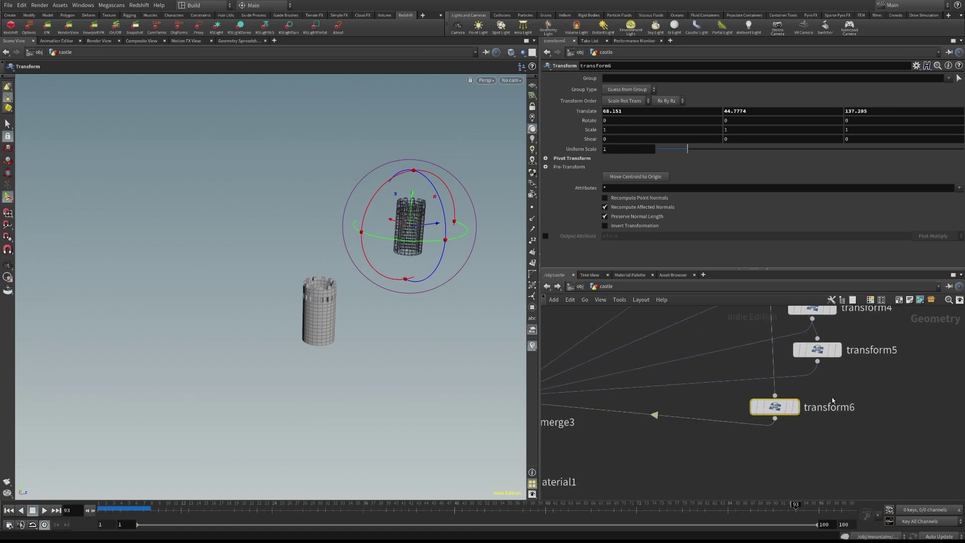
middle_drag(696, 401, 745, 400)
click(692, 406)
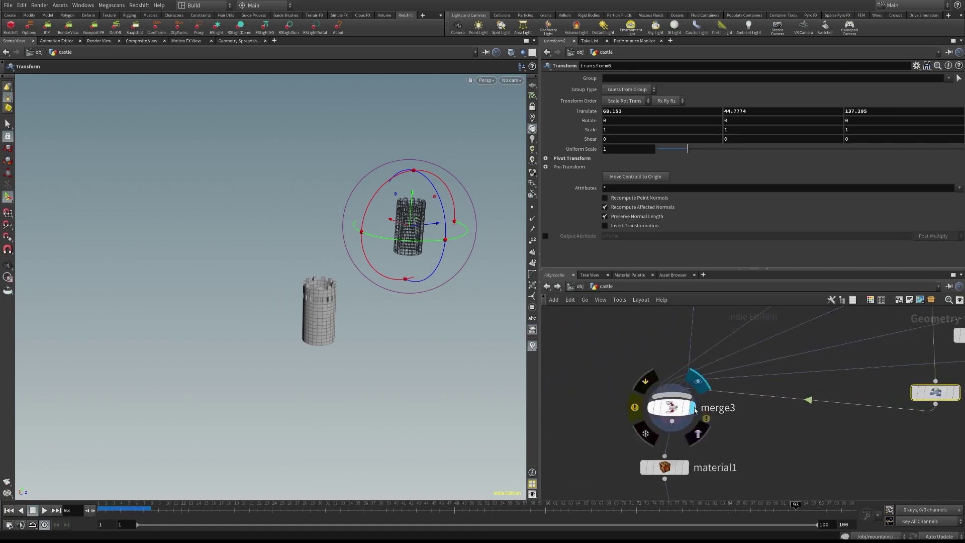
alt+drag(373, 321, 401, 341)
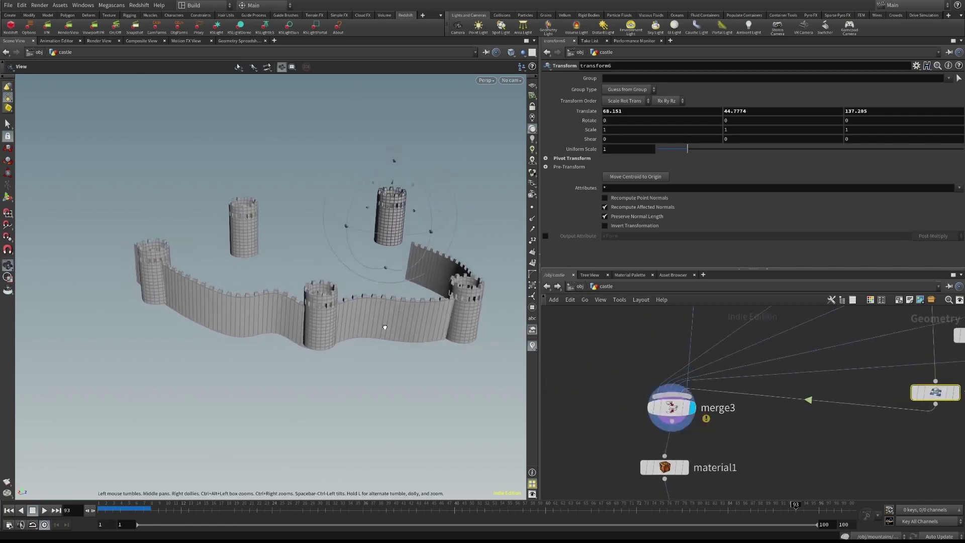
key(Return)
Display the castle network's OUT null and return to the object level
middle_drag(589, 439, 581, 355)
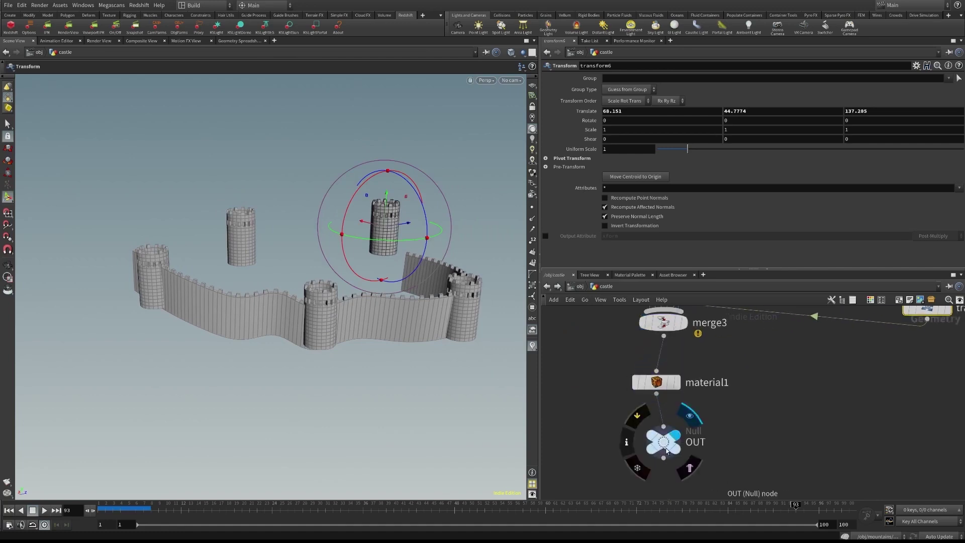
click(679, 437)
click(581, 288)
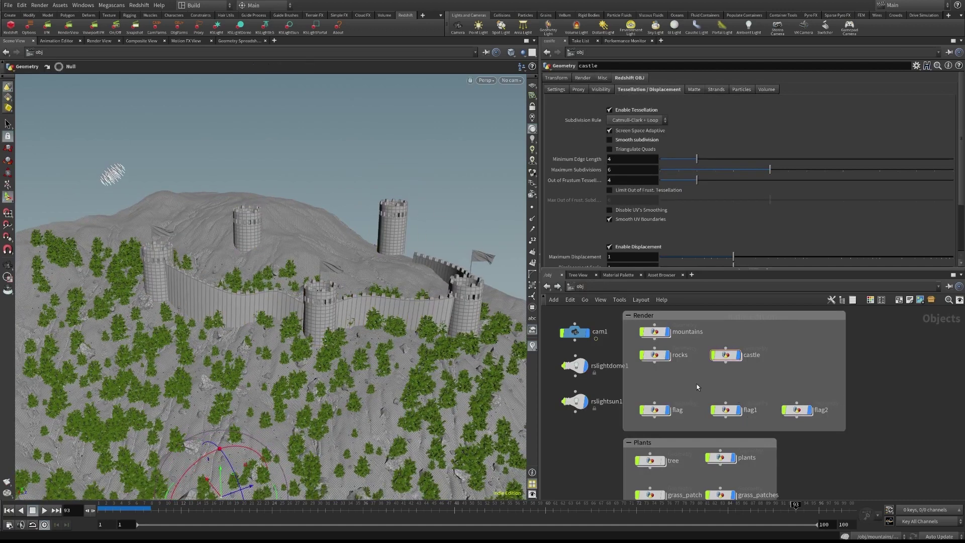
Enter the flag object's network and frame the flag and its pole in the viewport
middle_drag(678, 392, 674, 366)
scroll(651, 363, up, 3)
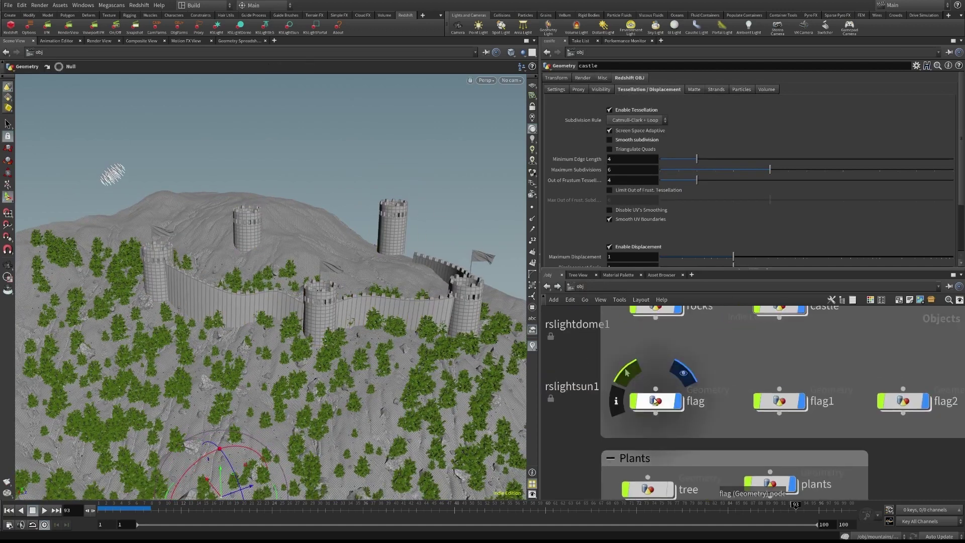
double_click(653, 401)
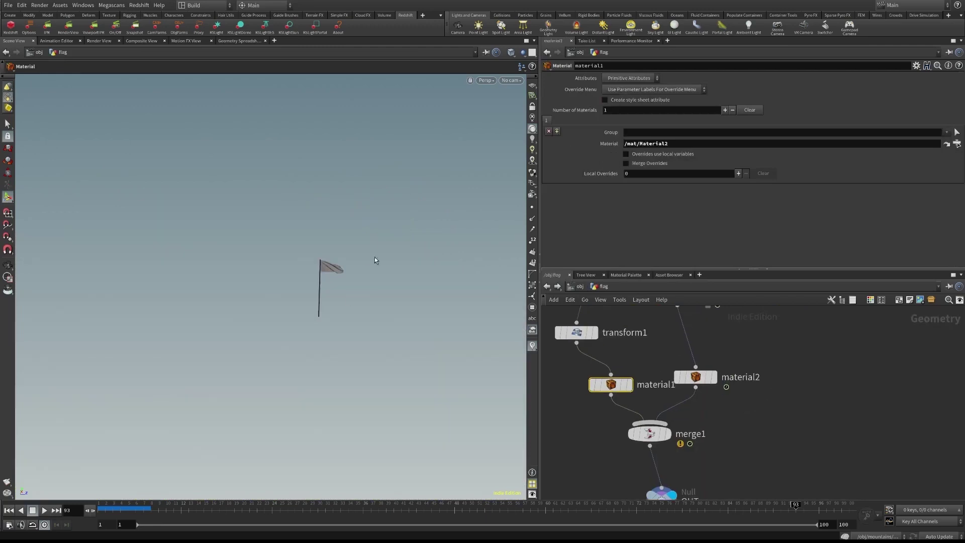
key(h)
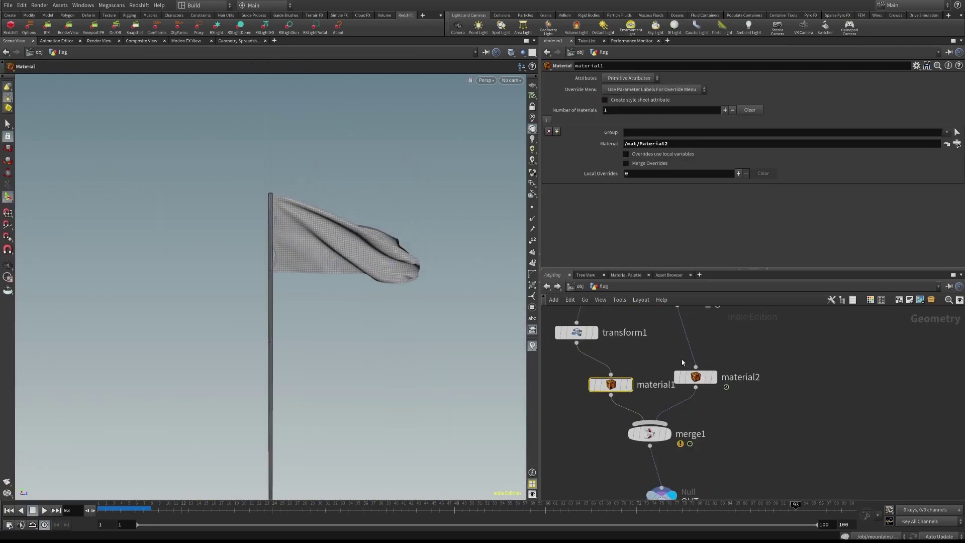
Trace the flag network back to its start and display grid1
middle_drag(756, 346, 740, 446)
scroll(740, 445, down, 5)
middle_drag(743, 314, 720, 381)
scroll(721, 382, up, 4)
scroll(720, 378, up, 2)
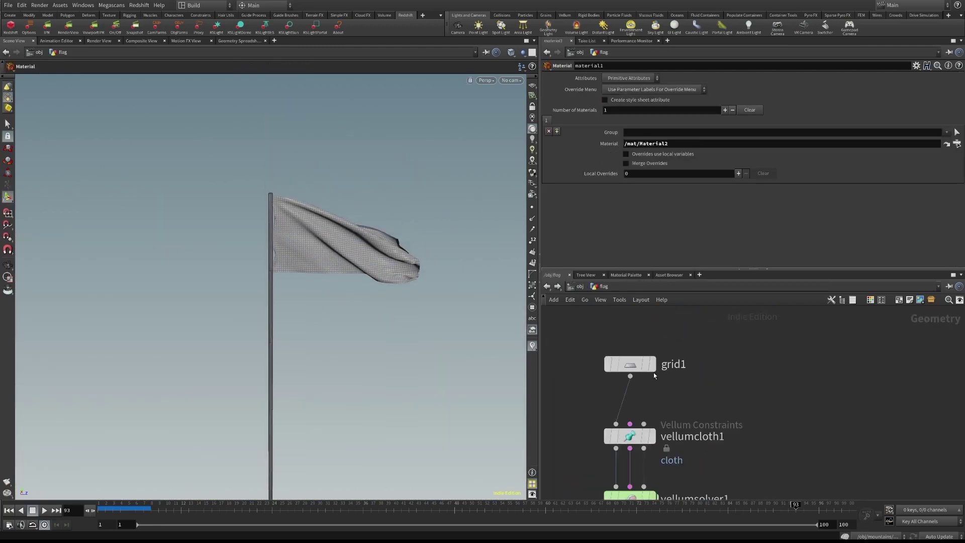
click(653, 367)
key(f)
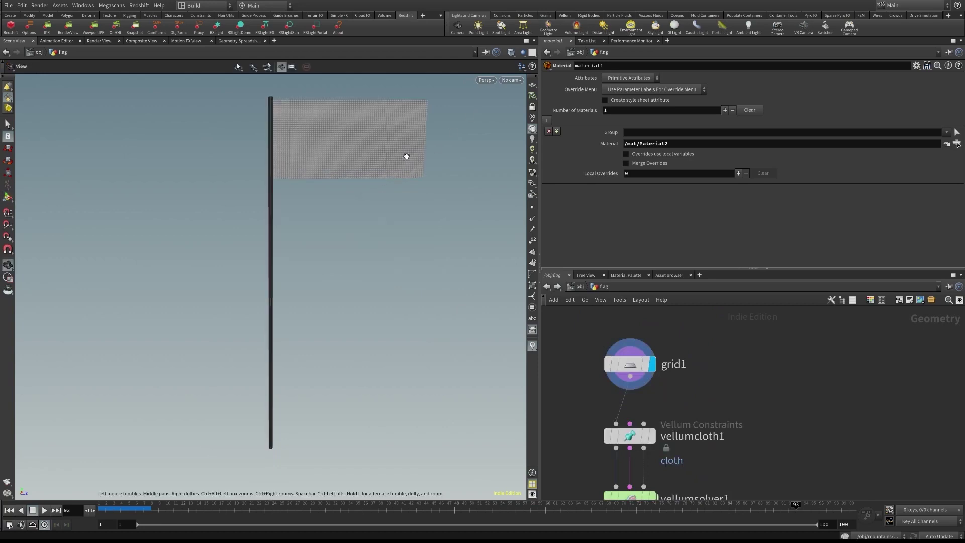
Select grid1 and frame it to examine its dimensions, rotation, rows and columns
click(636, 365)
middle_drag(403, 211, 410, 289)
key(space+f)
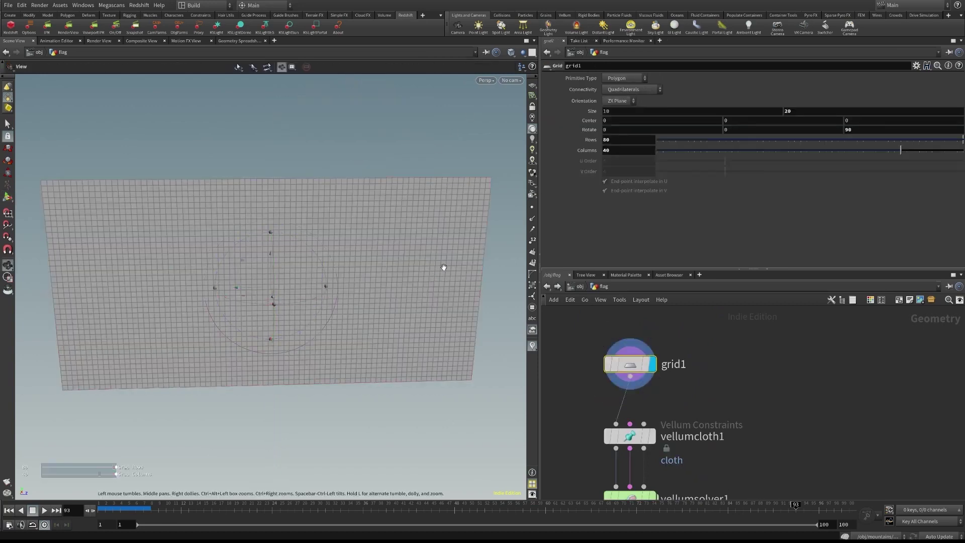
alt+drag(442, 267, 417, 252)
scroll(410, 243, down, 4)
scroll(246, 240, up, 3)
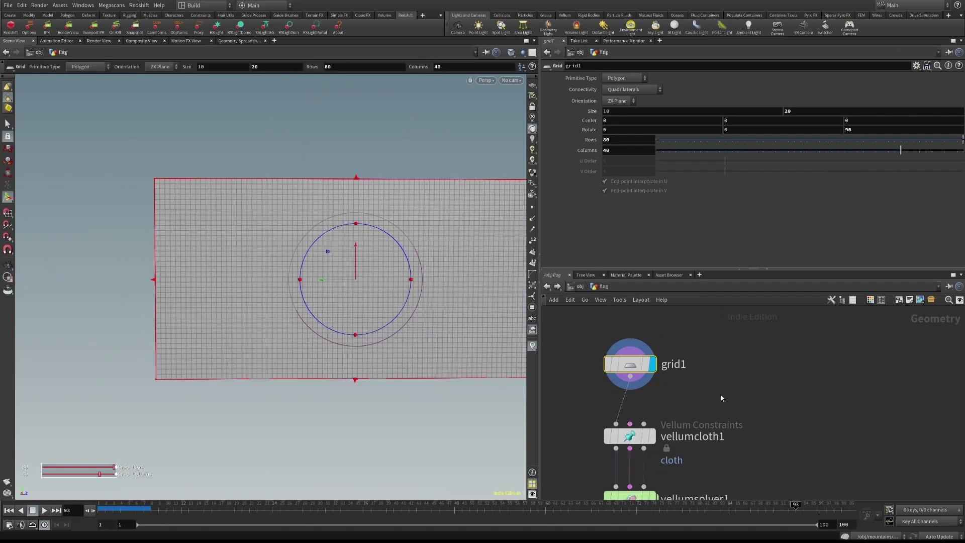
Select vellumcloth1 and examine its cloth constraint settings, especially the pin points
middle_drag(720, 410, 718, 378)
right_click(635, 405)
click(643, 401)
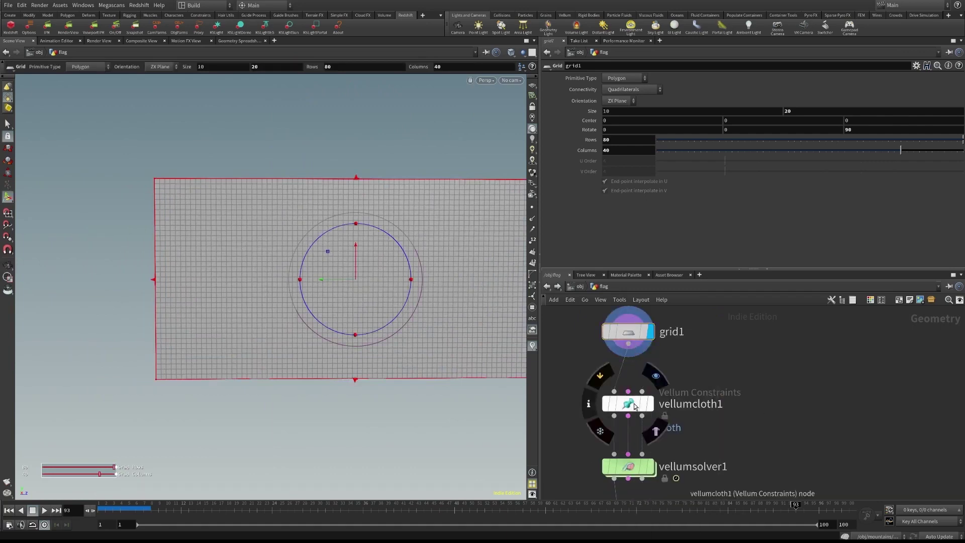
click(635, 405)
scroll(559, 204, down, 3)
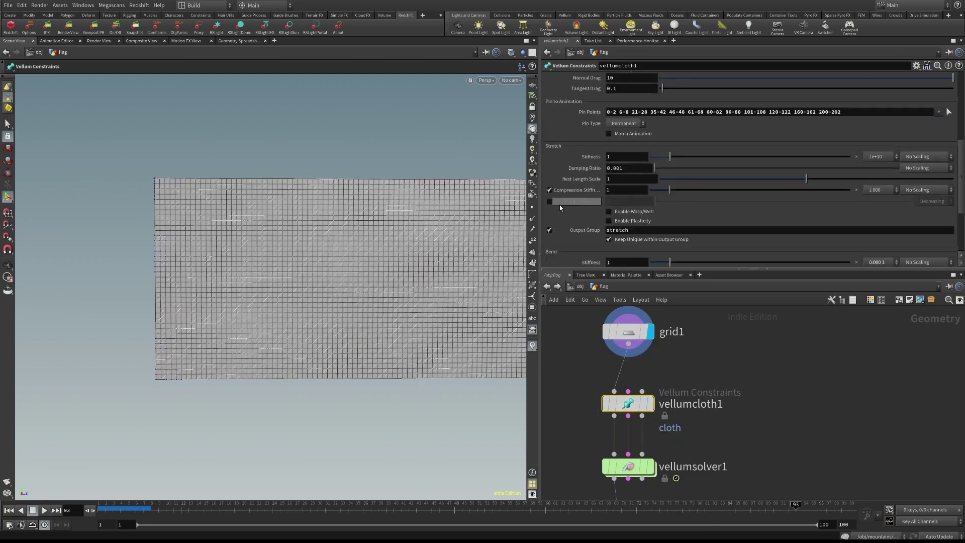
scroll(559, 204, down, 1)
scroll(559, 210, up, 2)
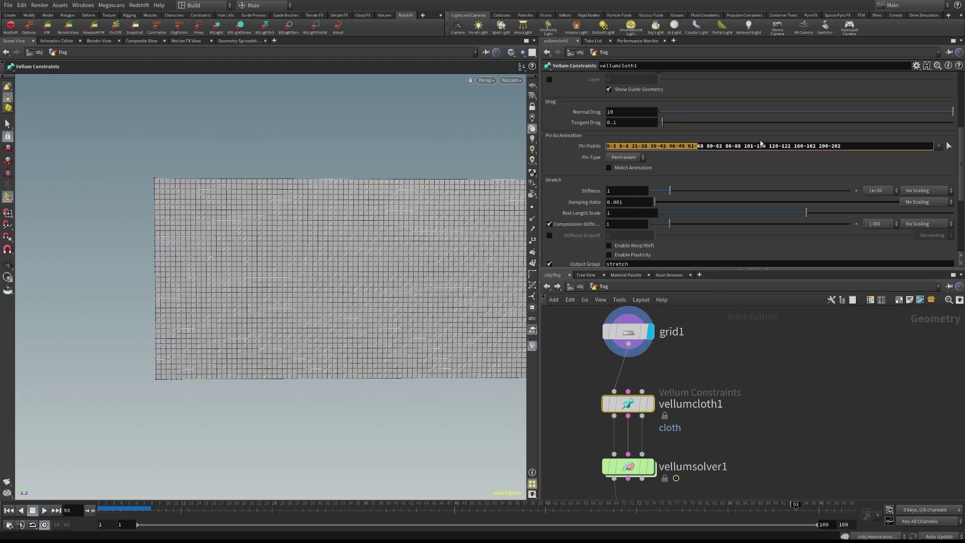
Replace vellumcloth1's pin points with several groups of points picked in the viewport along the flag's pole-side edge
triple_click(843, 147)
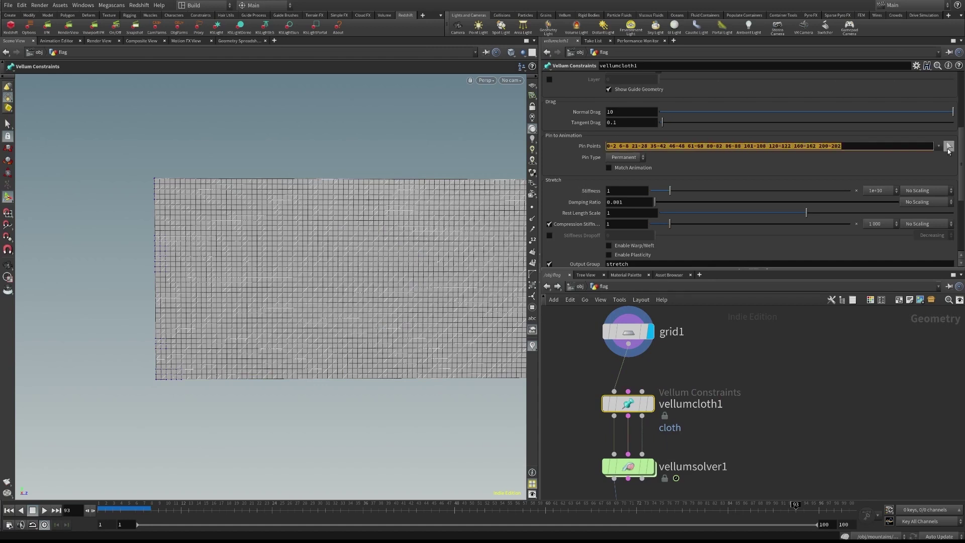
click(948, 147)
drag(134, 141, 159, 206)
shift+drag(178, 249, 179, 249)
shift+drag(142, 289, 162, 315)
shift+drag(150, 360, 171, 381)
key(Return)
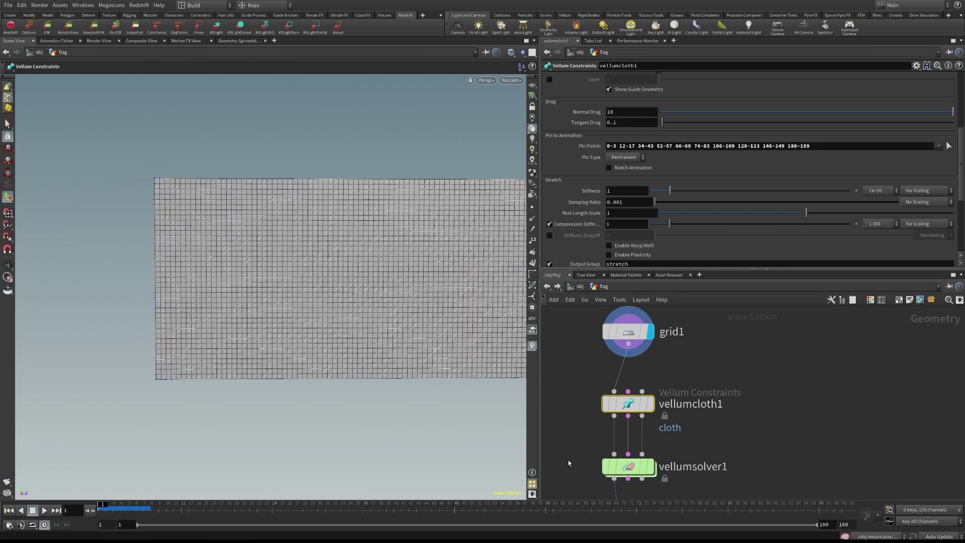
Select and display vellumsolver1 and play the cloth simulation to examine its gravity and wind forces
middle_drag(781, 428, 775, 378)
click(644, 416)
click(631, 418)
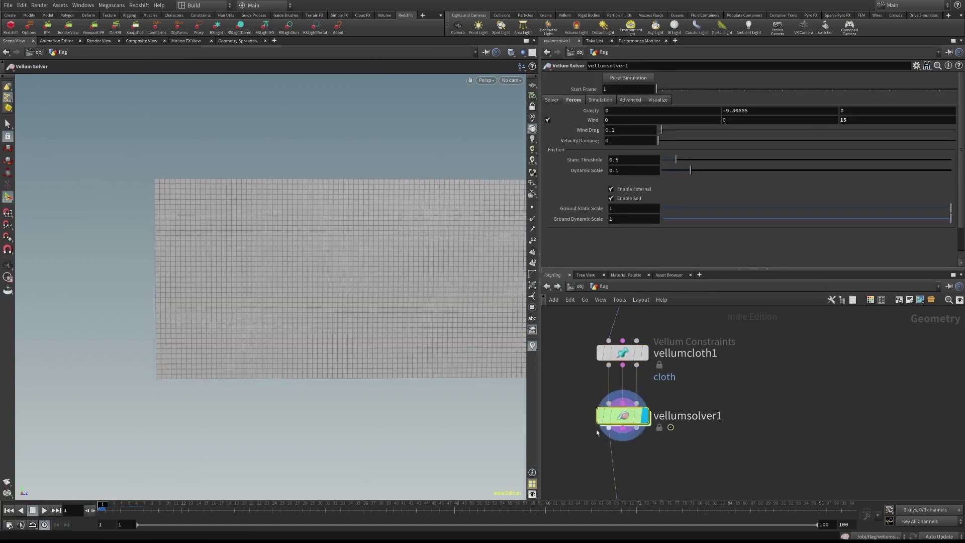
click(43, 510)
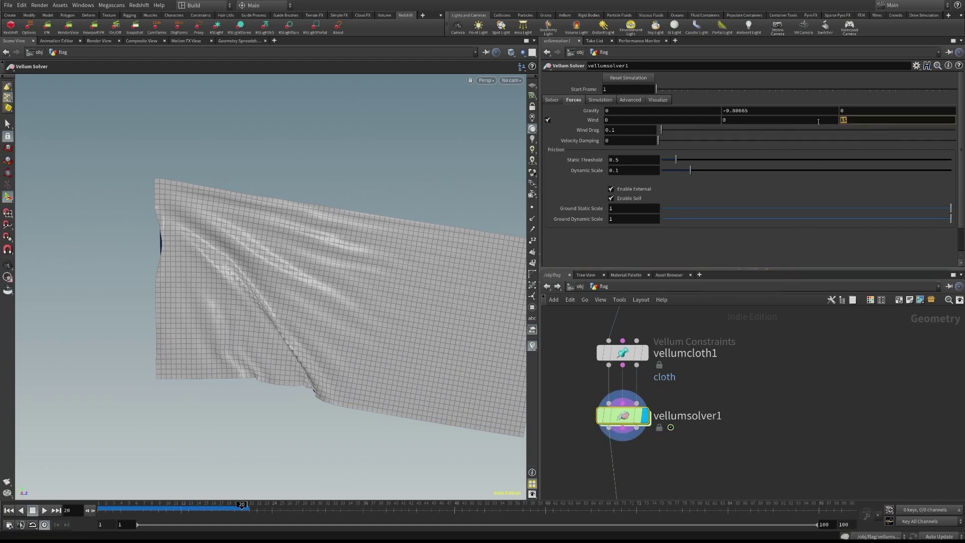
scroll(701, 406, down, 4)
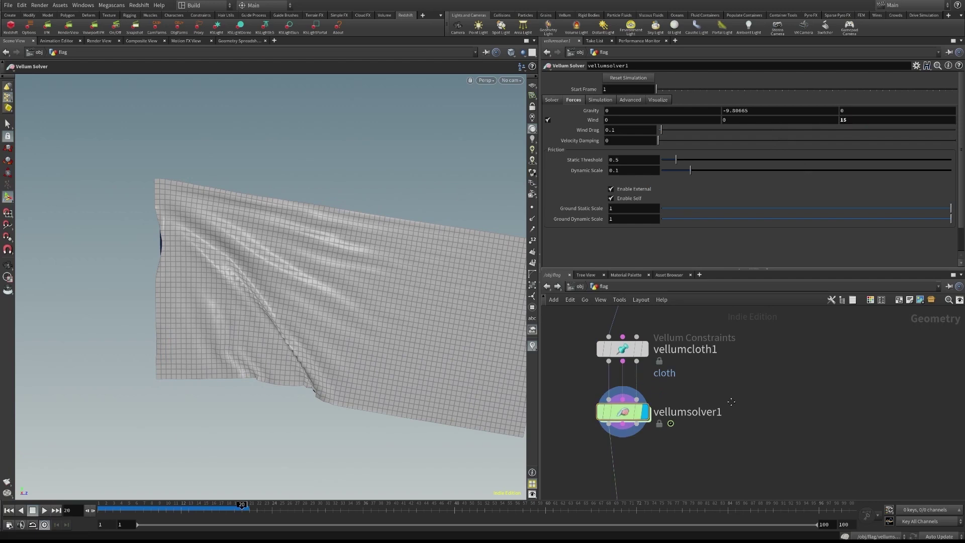
scroll(689, 424, up, 2)
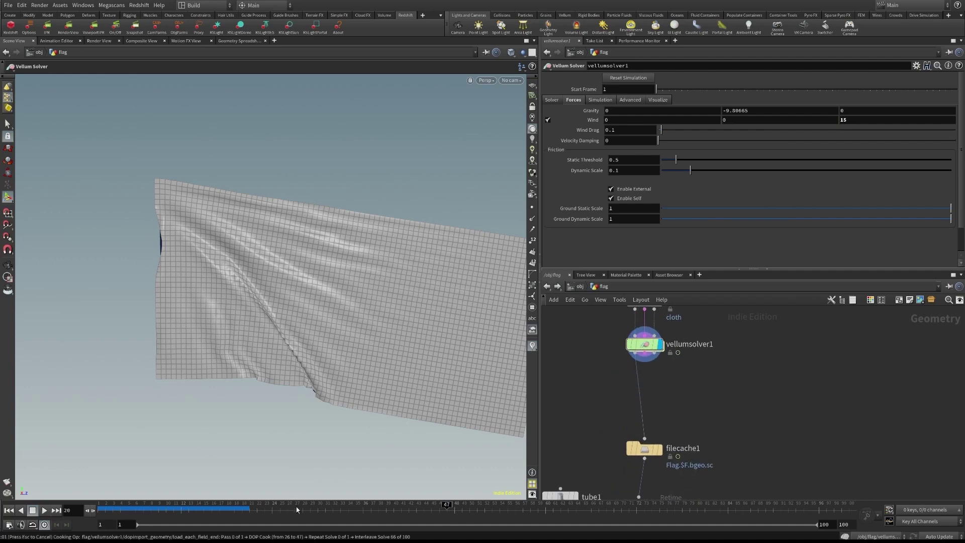
key(Escape)
Display filecache1, scrub through the cached flag animation and examine the cache's file and frame range settings
click(658, 449)
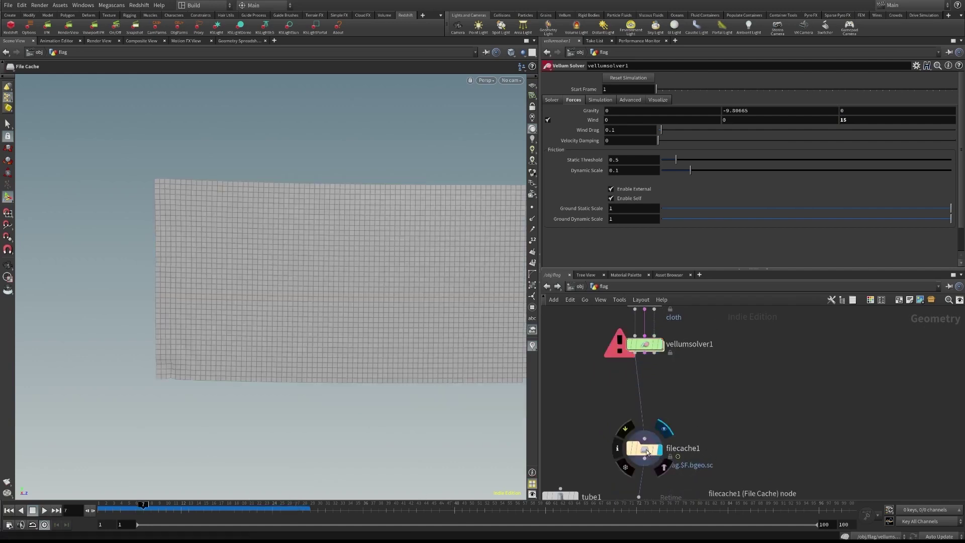
click(644, 448)
drag(332, 502, 881, 498)
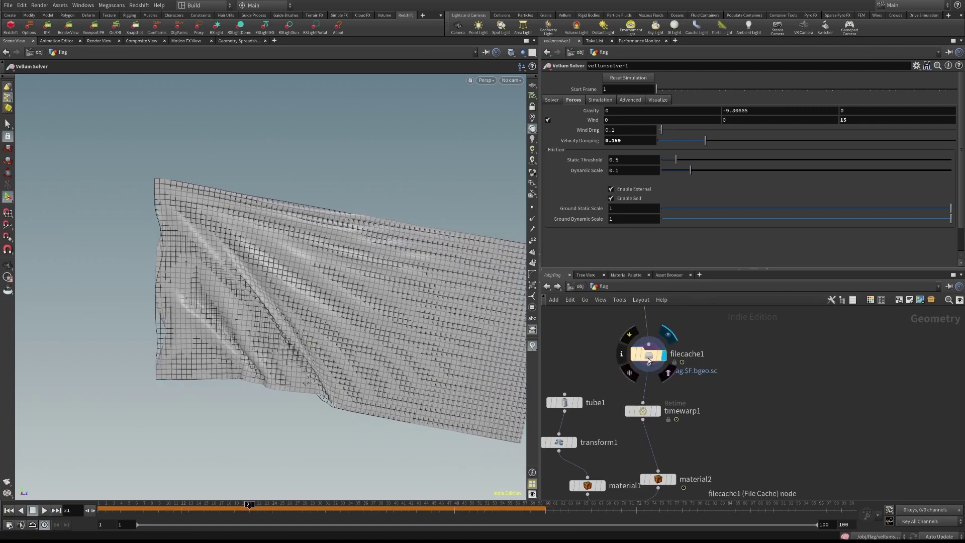
click(647, 358)
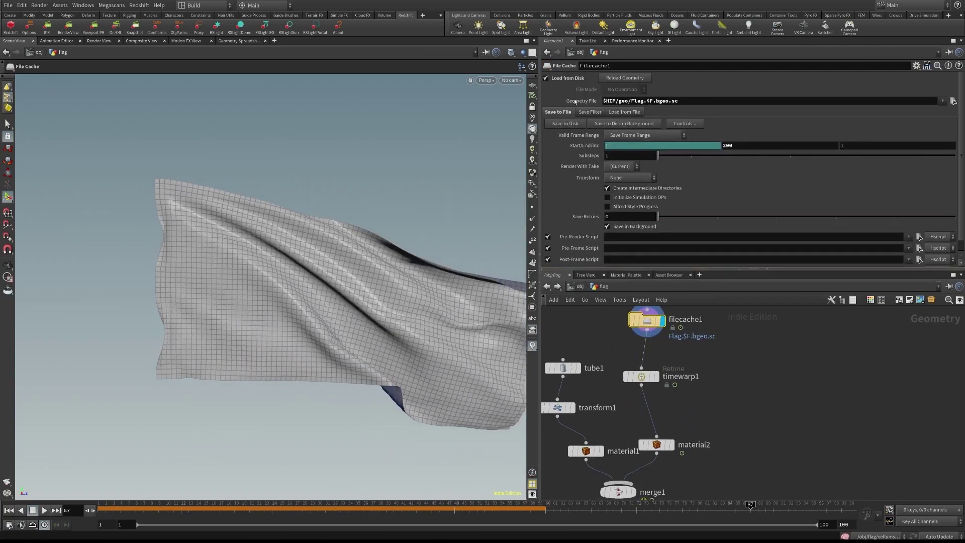
scroll(704, 372, up, 2)
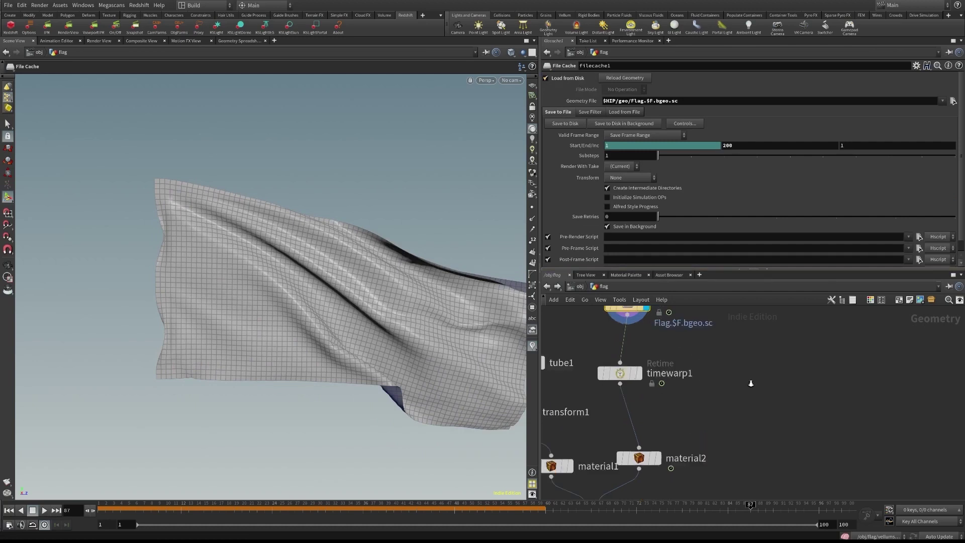
Select timewarp1 and scrub between frames 100 and 1 to examine its keyframed frame value and input range
mouse_move(588, 381)
drag(598, 374, 613, 377)
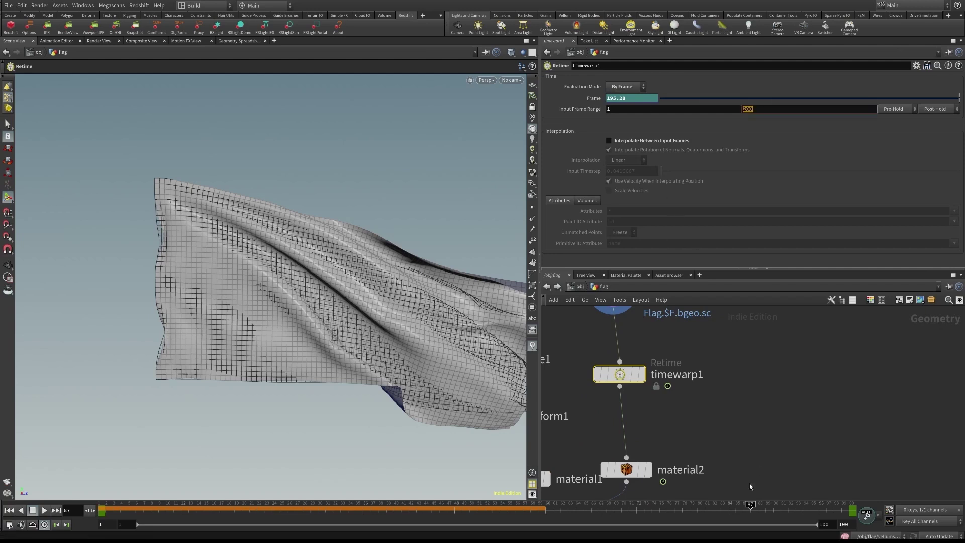
drag(743, 508, 852, 509)
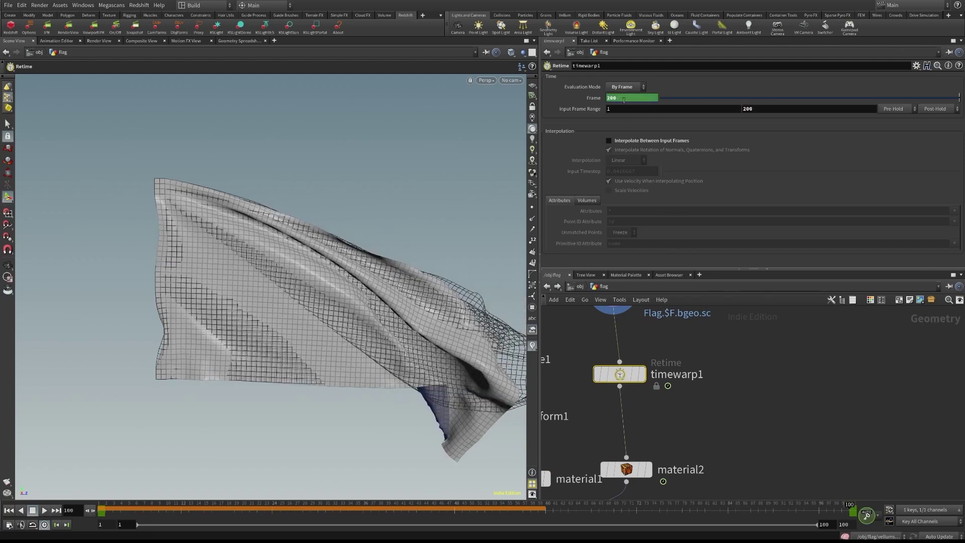
drag(832, 501, 85, 506)
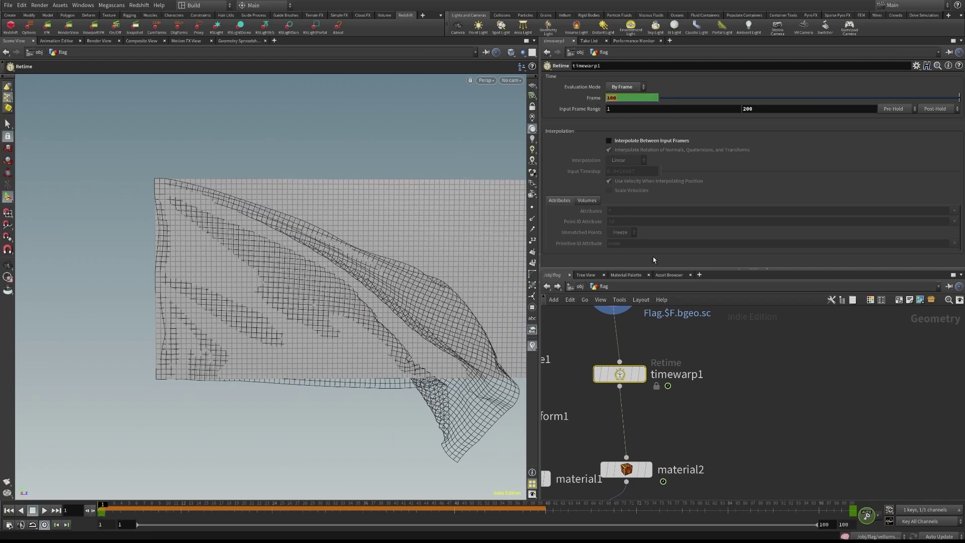
Inspect timewarp1 in the flag1 network at the last and first frames and return to the object level
click(767, 403)
click(860, 496)
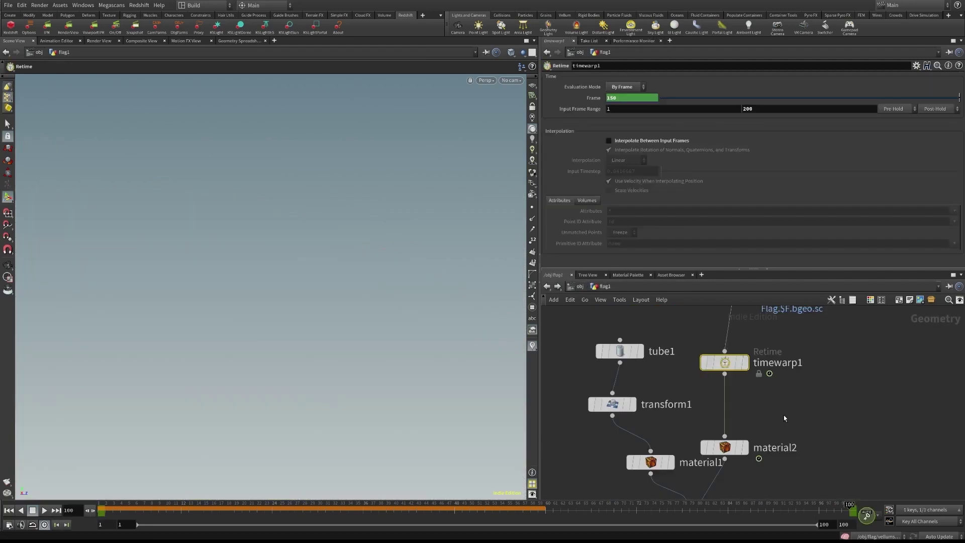
middle_drag(760, 397, 752, 406)
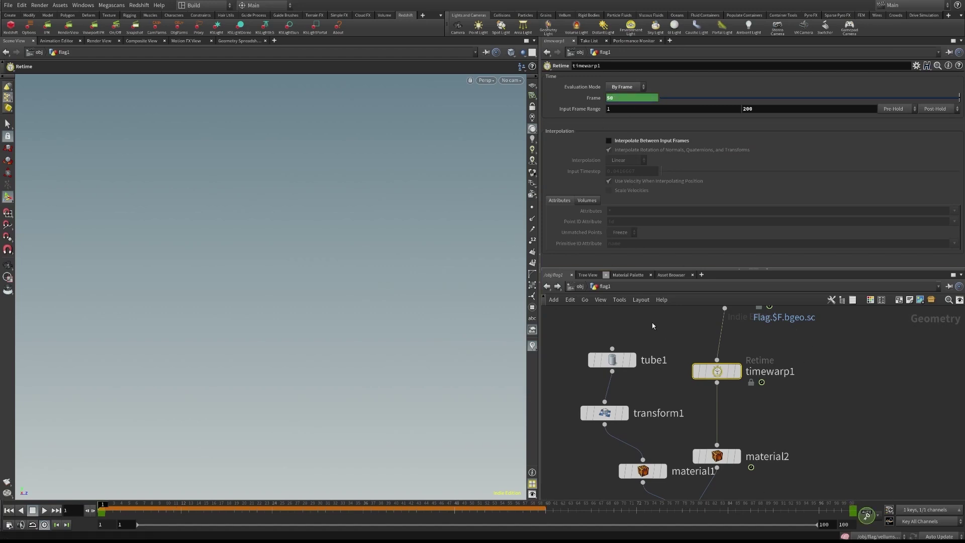
click(579, 286)
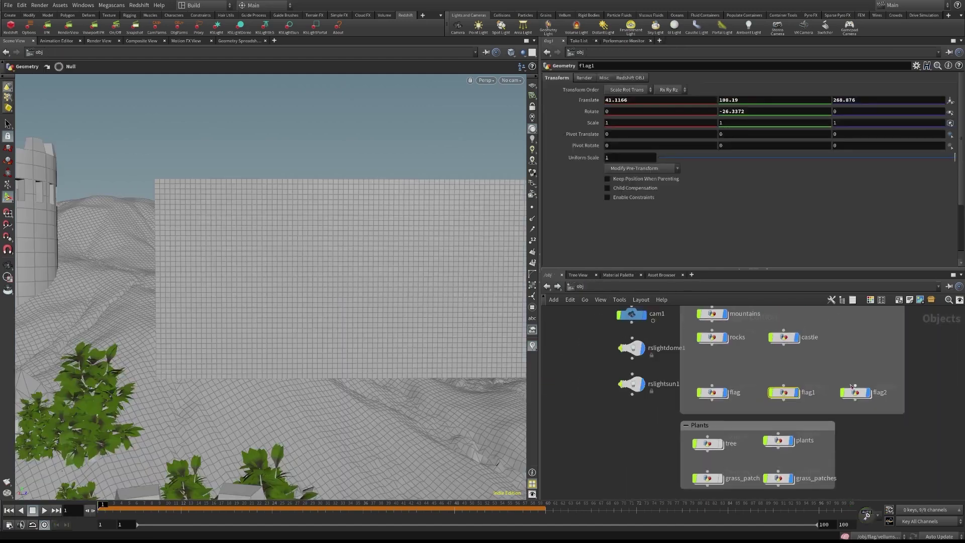
Re-enter the flag network, select tube1 and display transform1 to examine the flagpole's shape and placement
double_click(603, 390)
scroll(807, 398, down, 3)
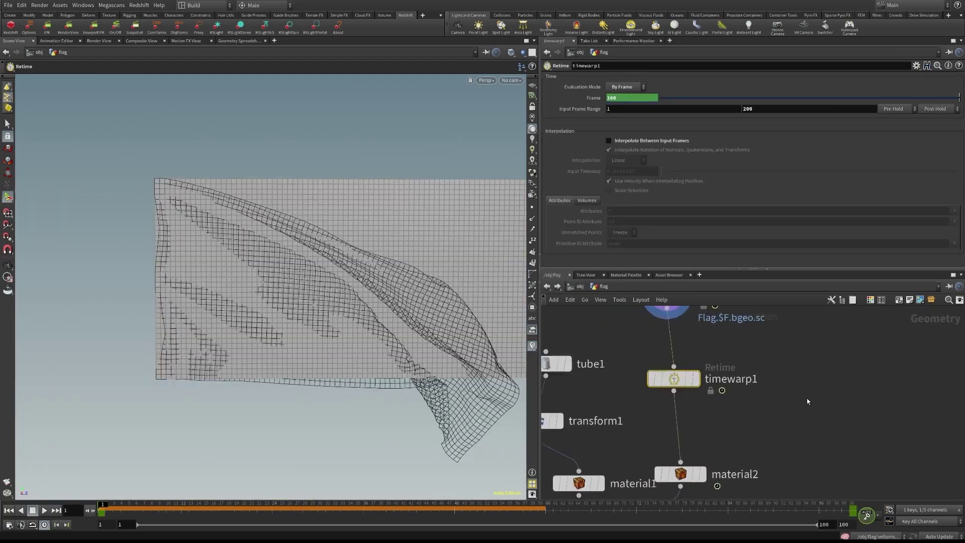
scroll(663, 373, up, 3)
click(663, 372)
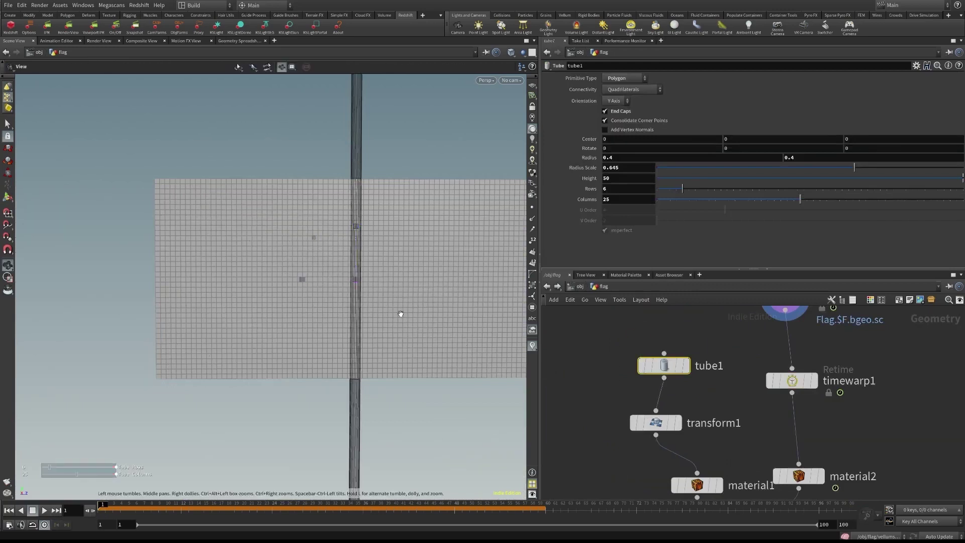
click(677, 422)
middle_drag(745, 488, 691, 404)
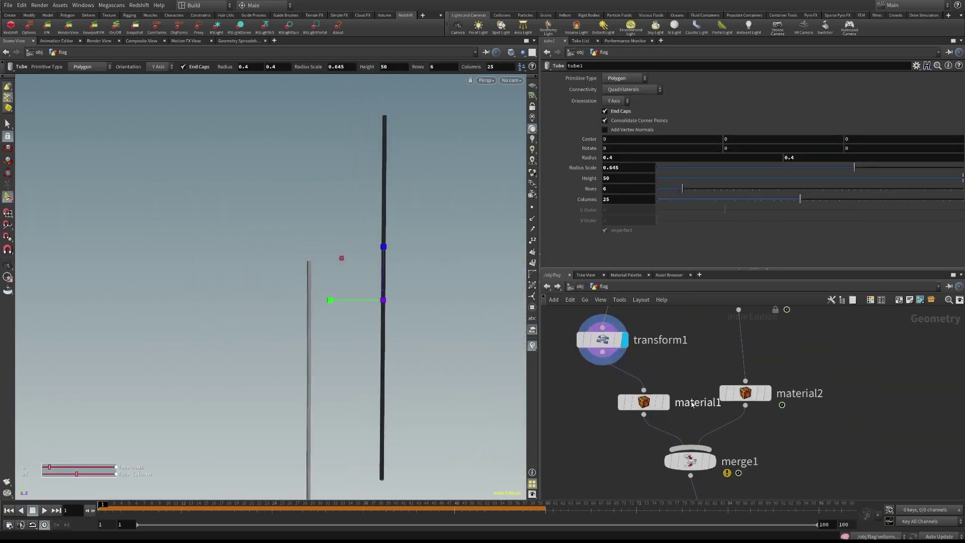
Display merge1 to check the flag with its pole, set the display to the OUT null and return to object level
click(713, 460)
middle_drag(713, 459, 671, 353)
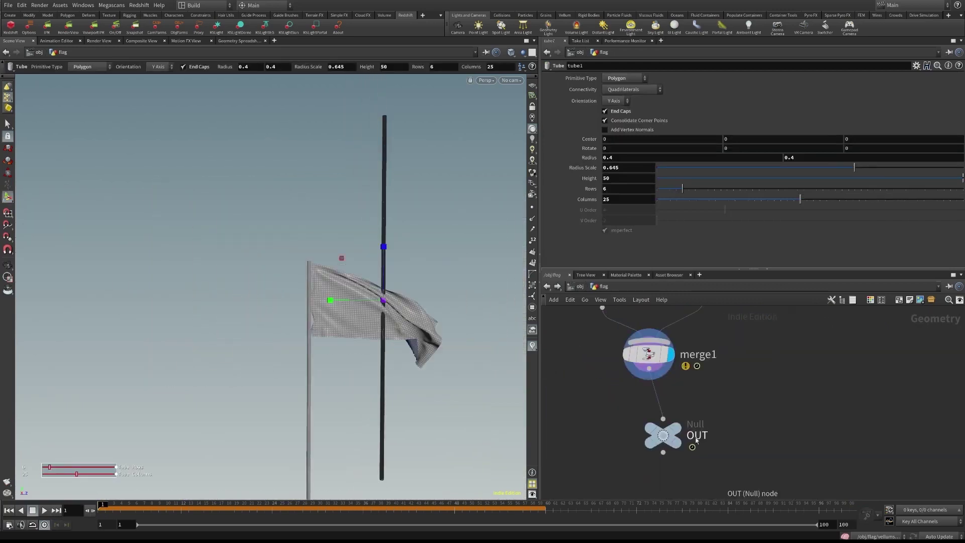
click(679, 428)
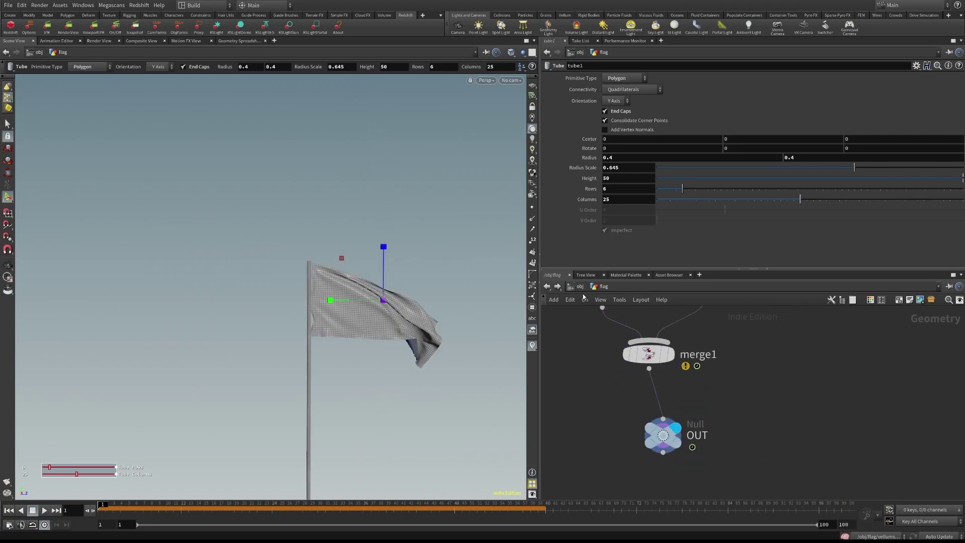
key(u)
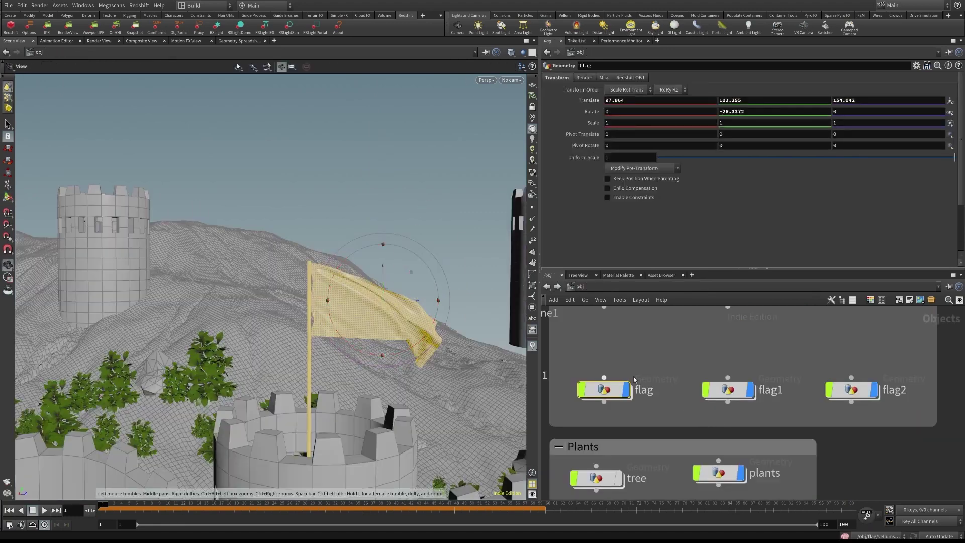
Pull back to the whole castle, look through cam1 and scrub the timeline to review the waving flags
scroll(382, 256, down, 10)
drag(382, 256, 332, 265)
key(r)
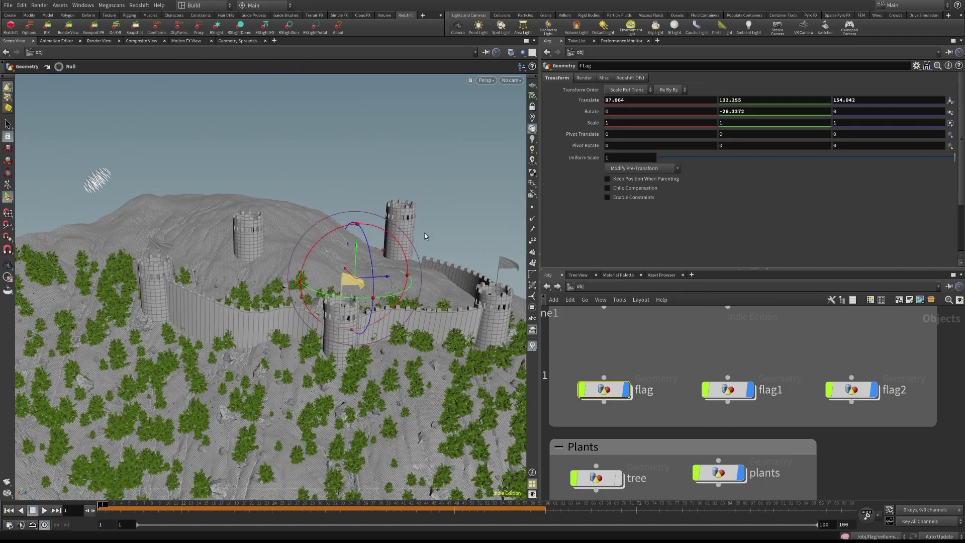
click(511, 80)
click(528, 126)
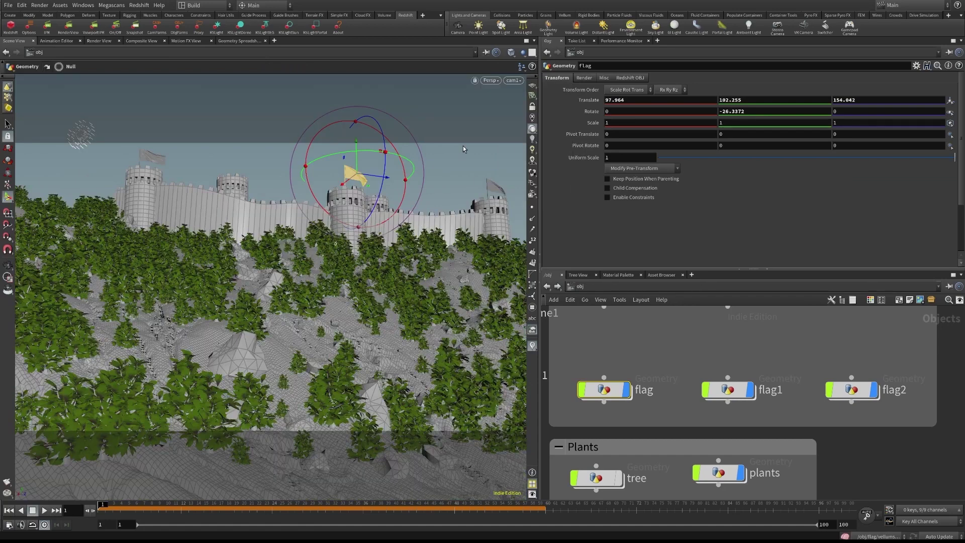
key(s)
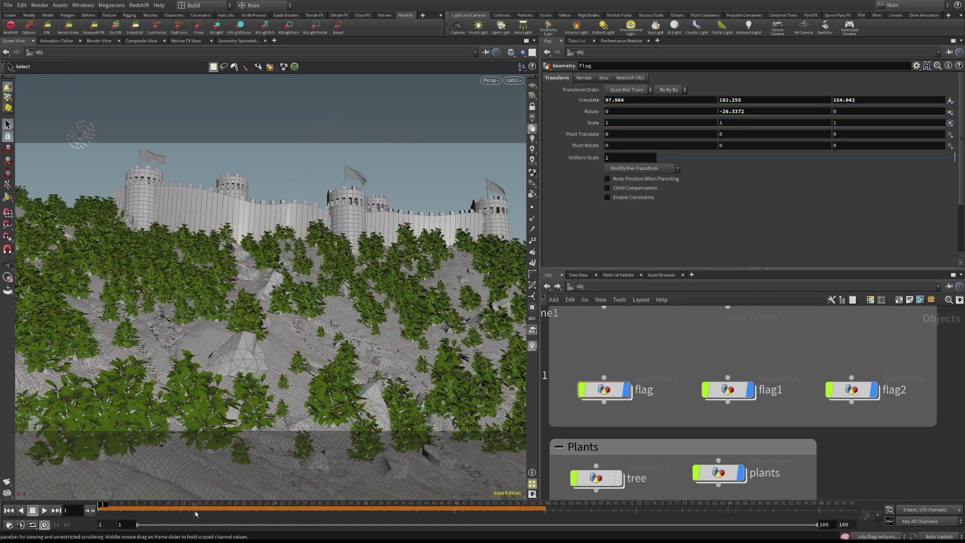
drag(195, 514, 634, 457)
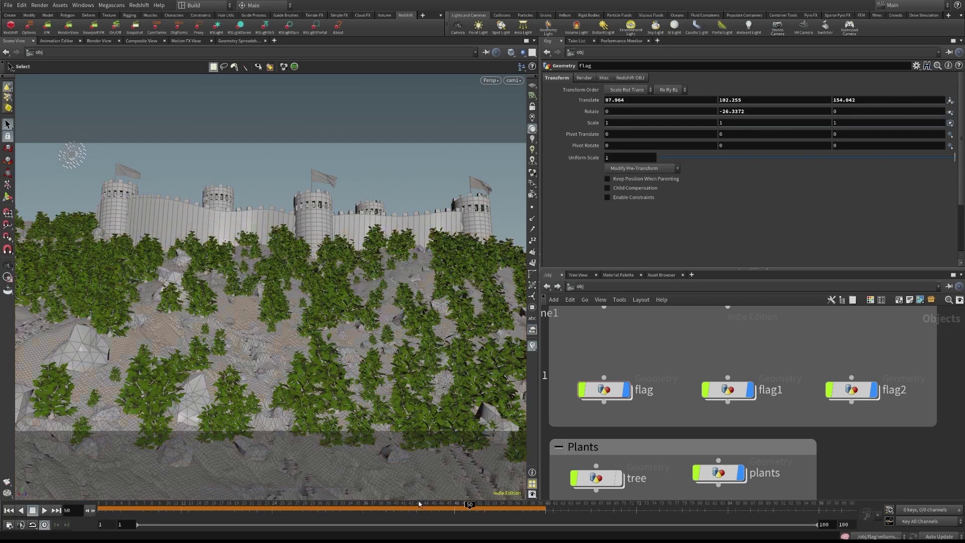
drag(422, 505, 73, 501)
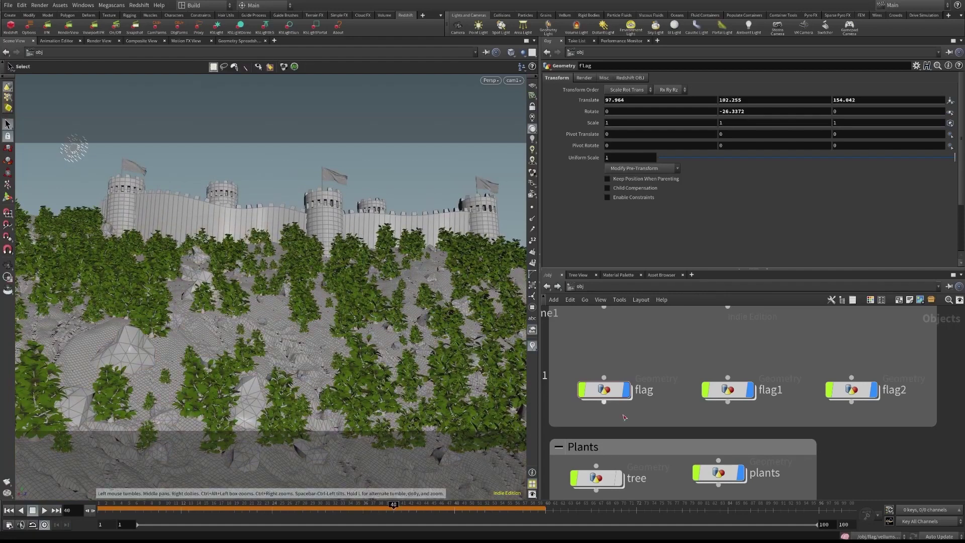
Leave the camera view and enter the tree object's network in the Plants group
alt+drag(308, 321, 308, 272)
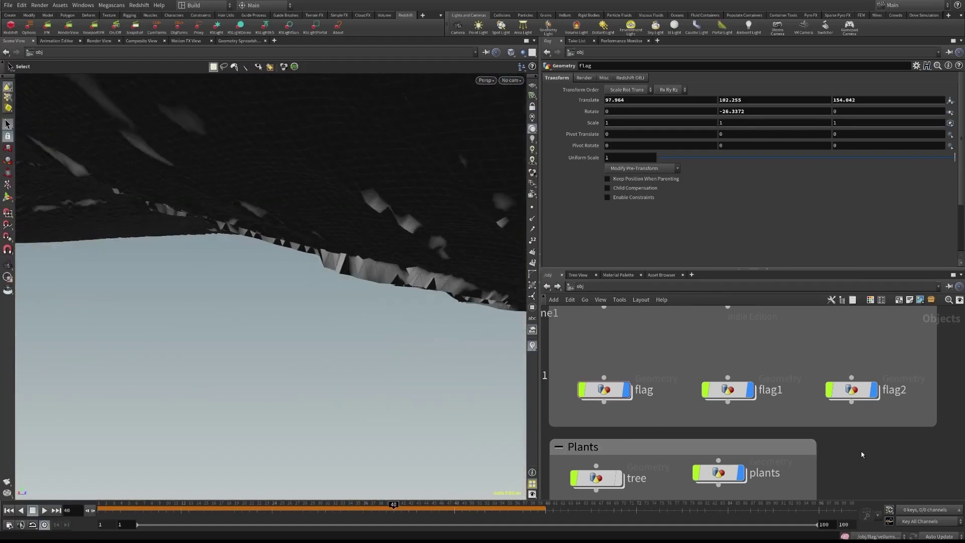
middle_drag(861, 452, 873, 408)
drag(362, 253, 340, 308)
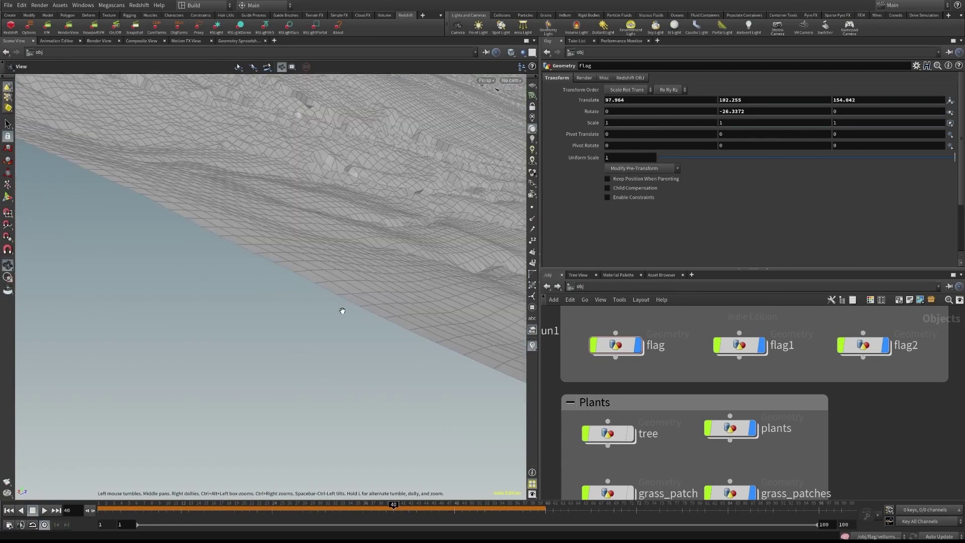
click(608, 432)
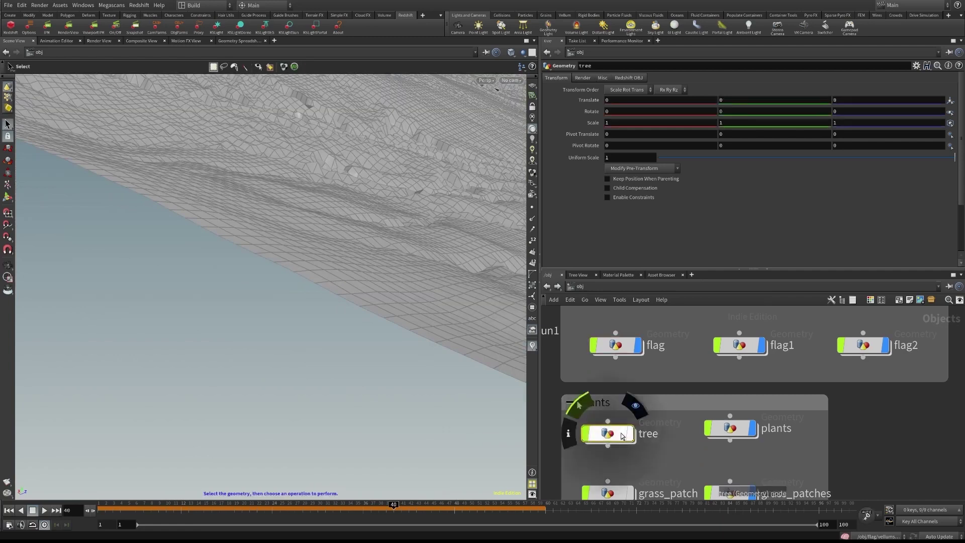
double_click(608, 433)
Trace the tree network from its file cache back to the trunk and branch generators
middle_drag(780, 361, 773, 409)
scroll(776, 387, down, 3)
middle_drag(794, 331, 787, 451)
scroll(697, 355, up, 4)
drag(616, 335, 613, 336)
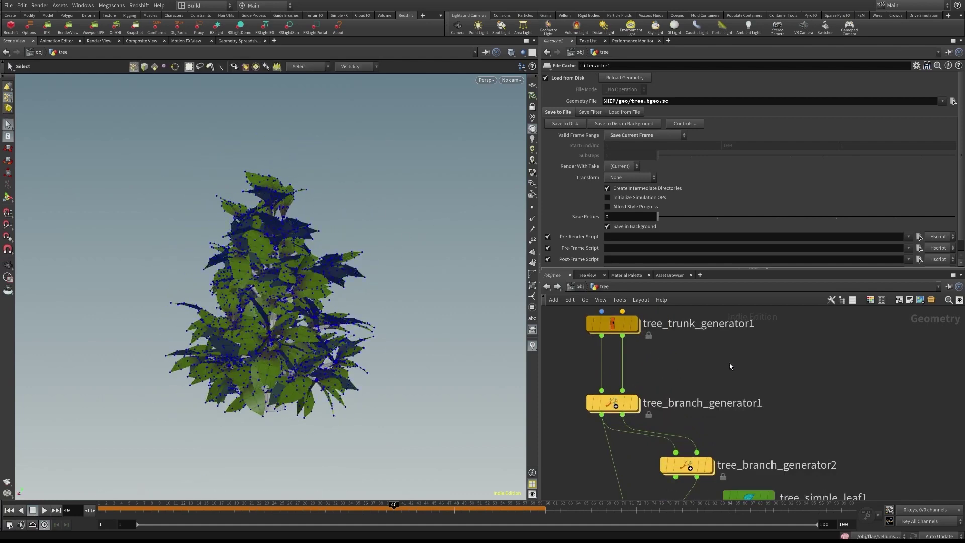
scroll(727, 368, down, 3)
scroll(707, 368, up, 3)
middle_drag(688, 358, 725, 375)
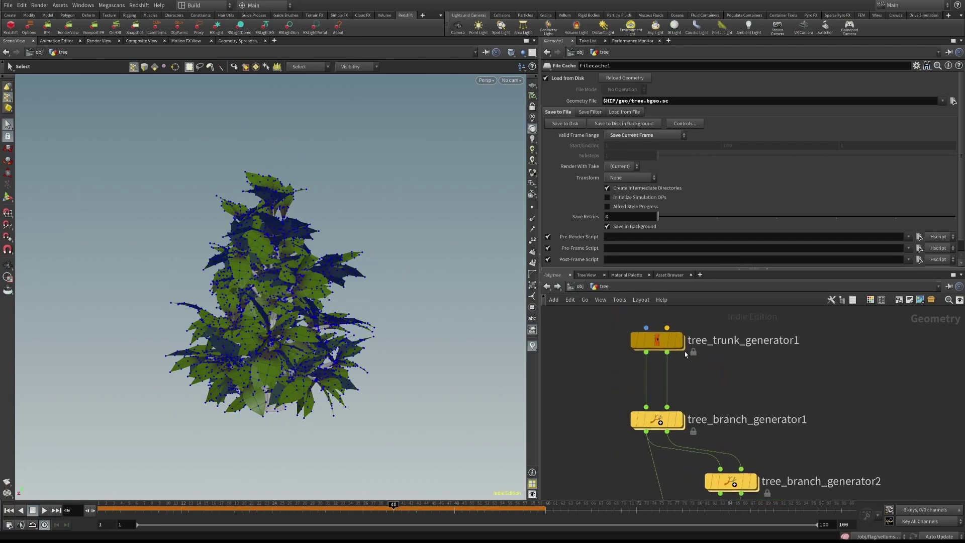
Select and display tree_trunk_generator1 to examine the trunk's length, radius and radius ramp up close
click(657, 338)
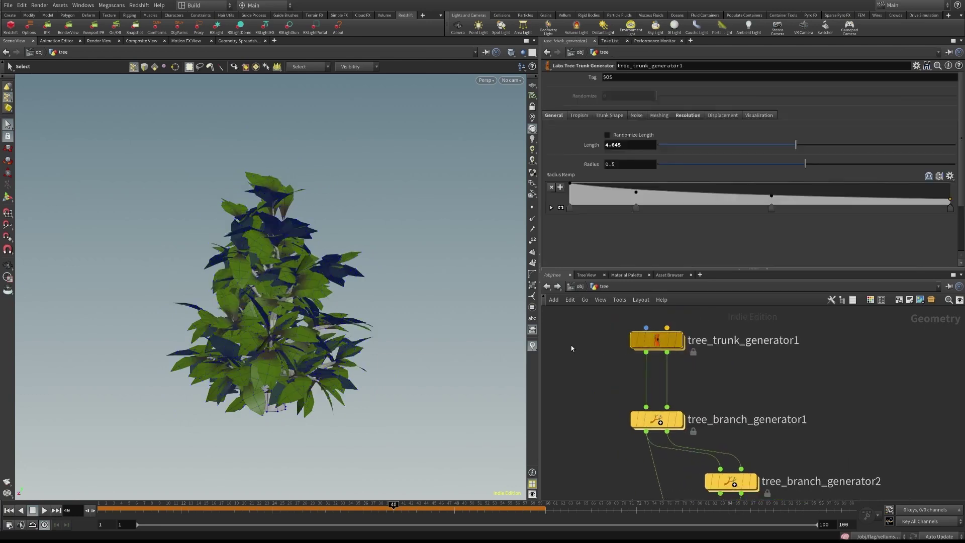
click(674, 341)
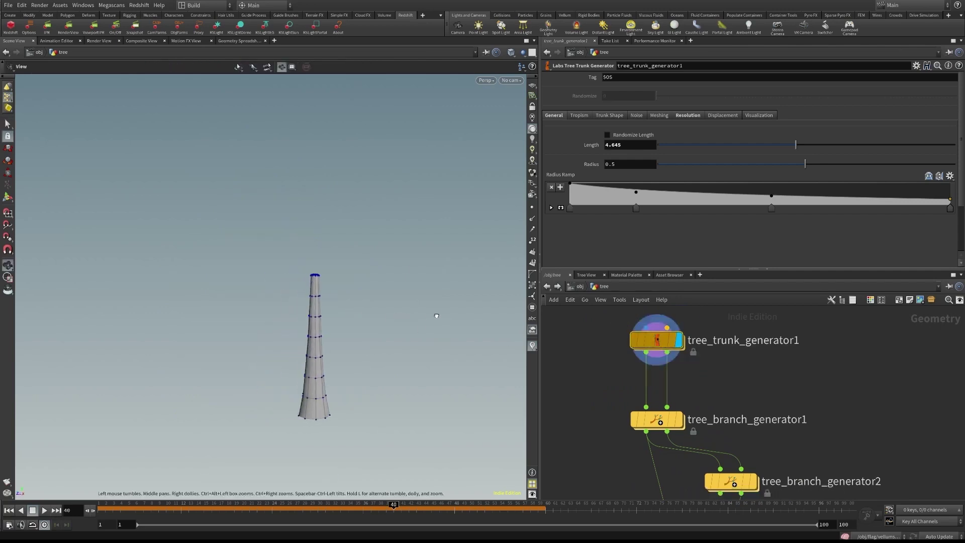
scroll(407, 351, up, 2)
scroll(382, 349, up, 5)
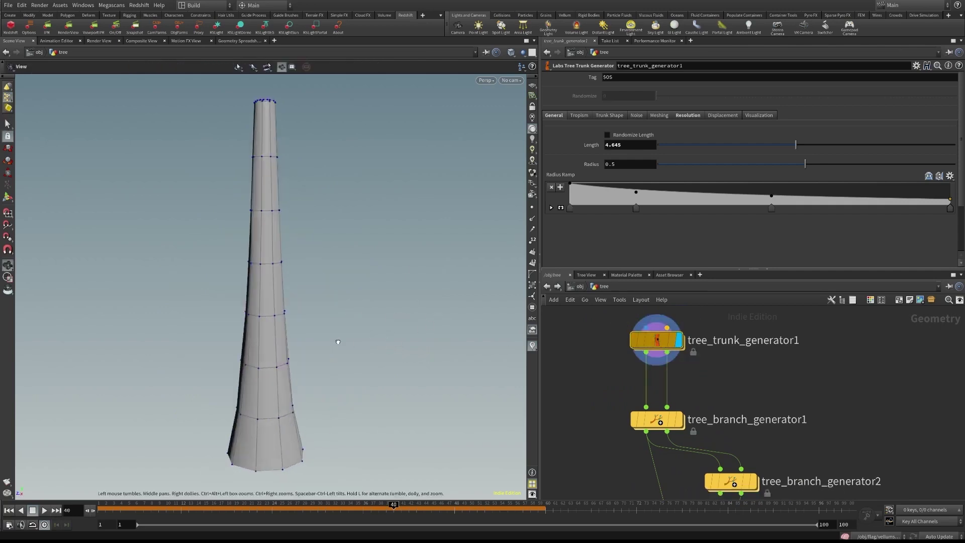
Check the trunk generator's resolution settings and set the trunk's length to 4.879
scroll(338, 342, down, 5)
key(s)
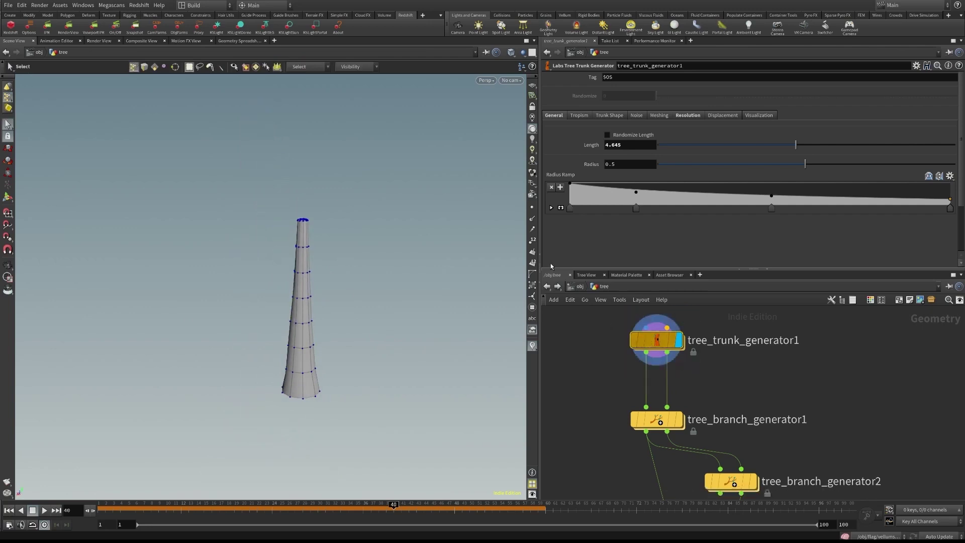
click(689, 115)
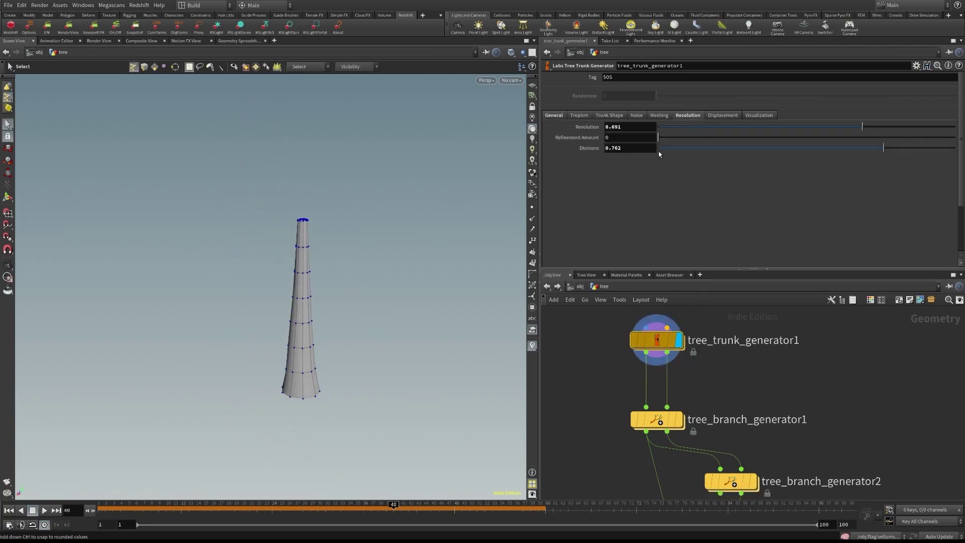
click(554, 115)
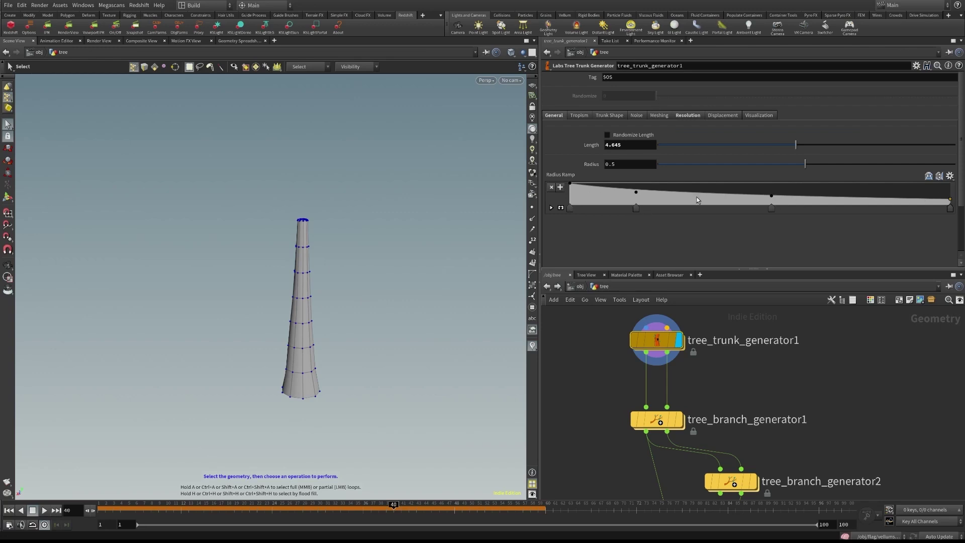
drag(798, 147, 803, 136)
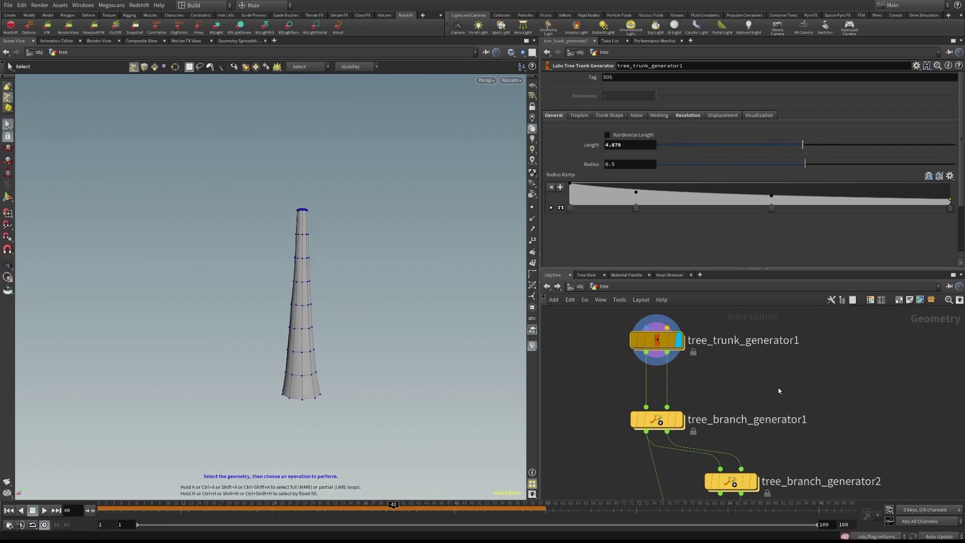
Display and select tree_branch_generator1 to examine the main branches and their resolution settings
middle_drag(776, 380, 744, 328)
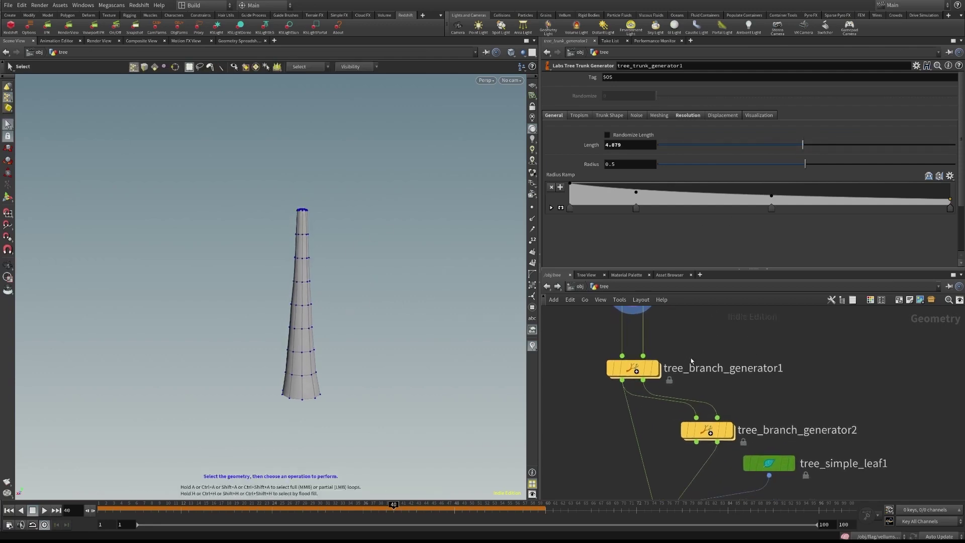
click(657, 368)
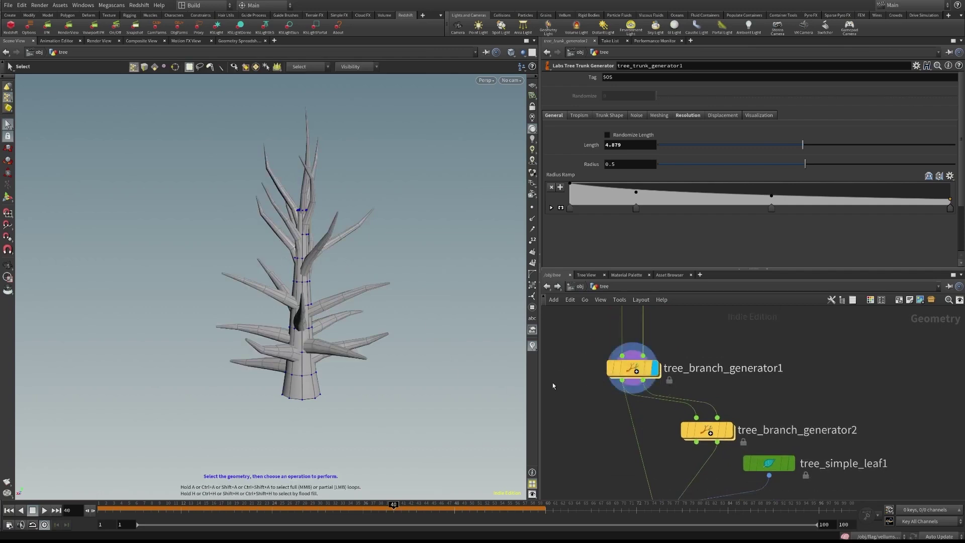
mouse_move(382, 275)
alt+mouse_down()
mouse_move(438, 291)
mouse_move(377, 270)
alt+mouse_up()
key(s)
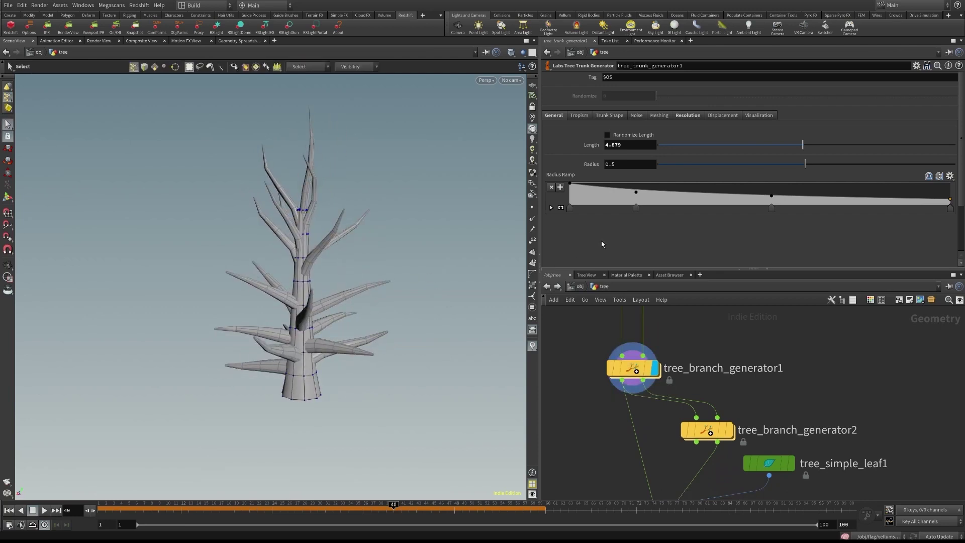
click(632, 364)
click(660, 147)
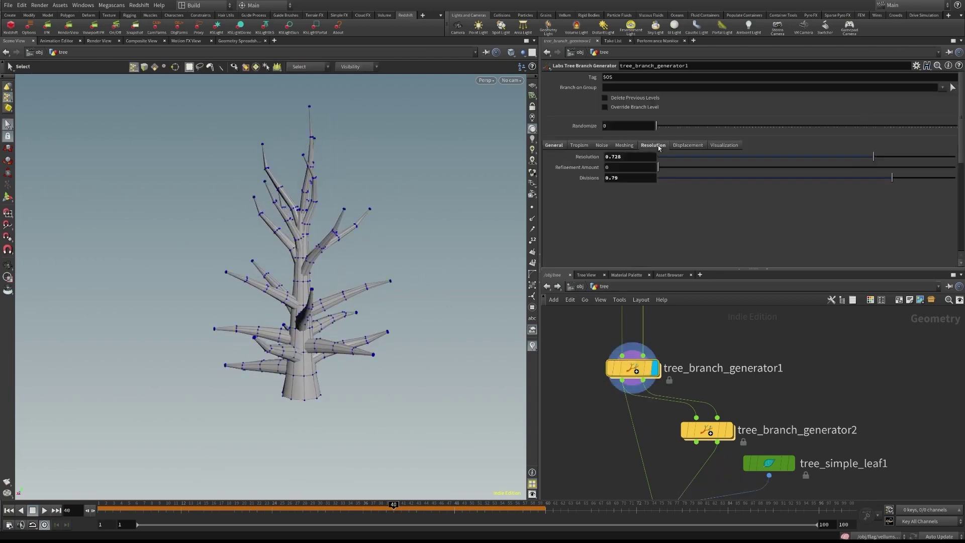
Review the placement and radius settings of tree_branch_generator1 and set its Branch nodes to 20
click(554, 146)
scroll(555, 234, down, 2)
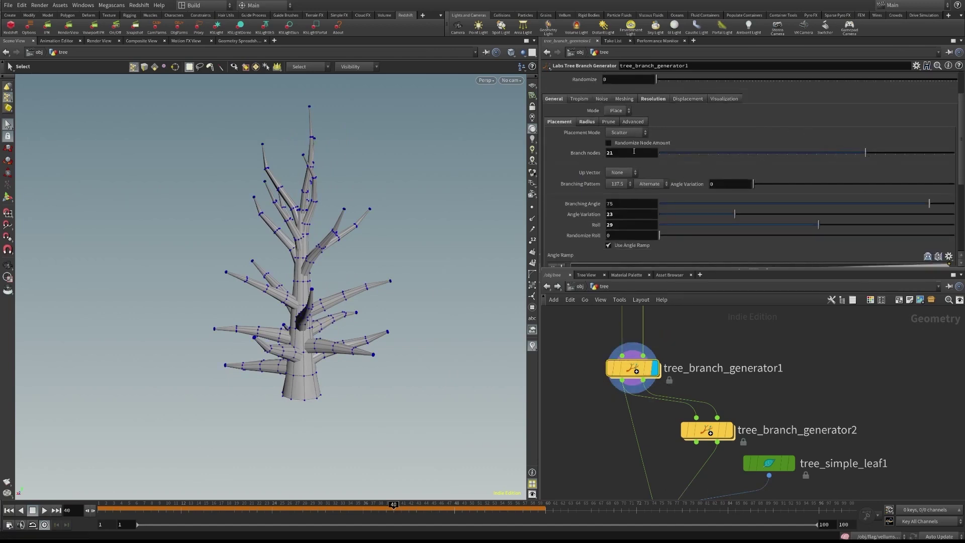
click(586, 122)
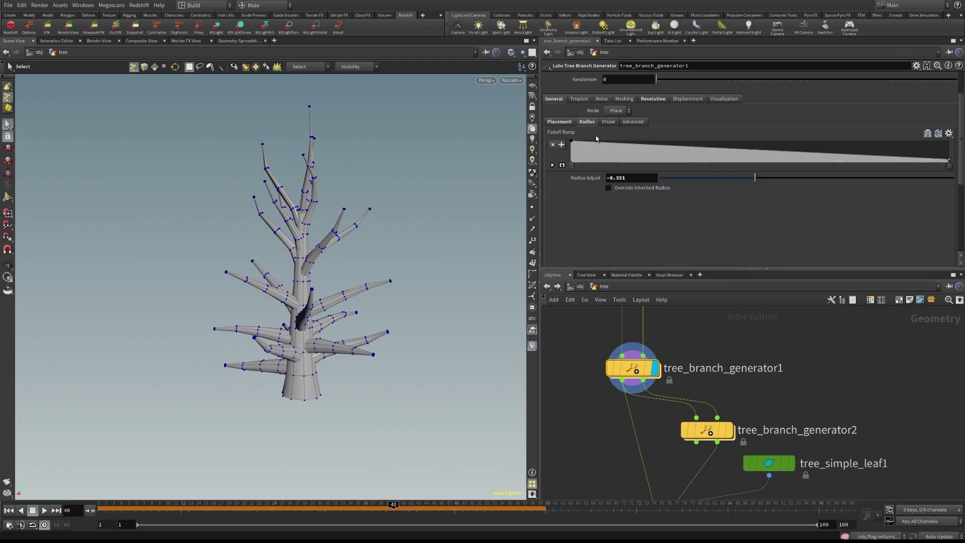
click(559, 121)
mouse_move(843, 158)
mouse_down()
mouse_move(807, 159)
mouse_move(855, 158)
mouse_up()
Select and display tree_branch_generator2 to examine the secondary branches up close
middle_drag(794, 398, 790, 347)
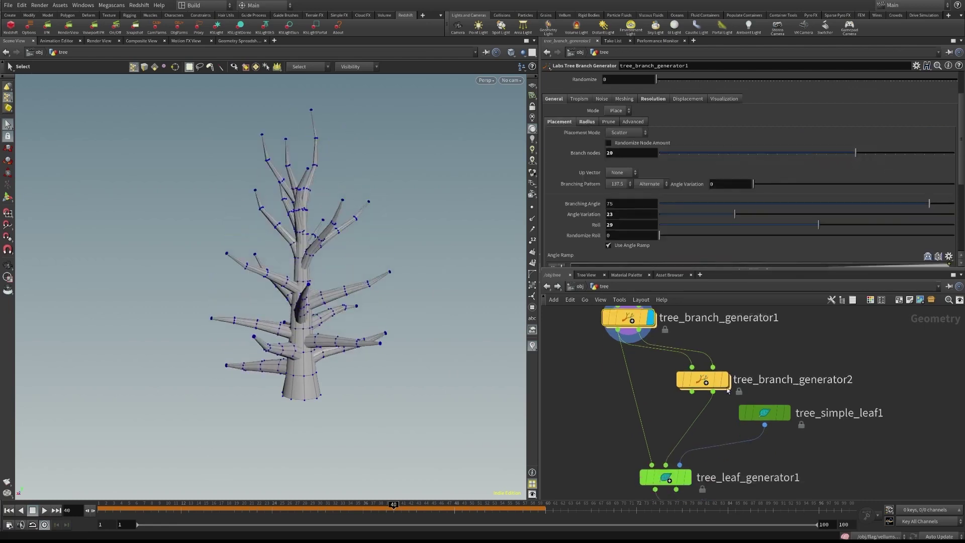
click(725, 382)
click(724, 382)
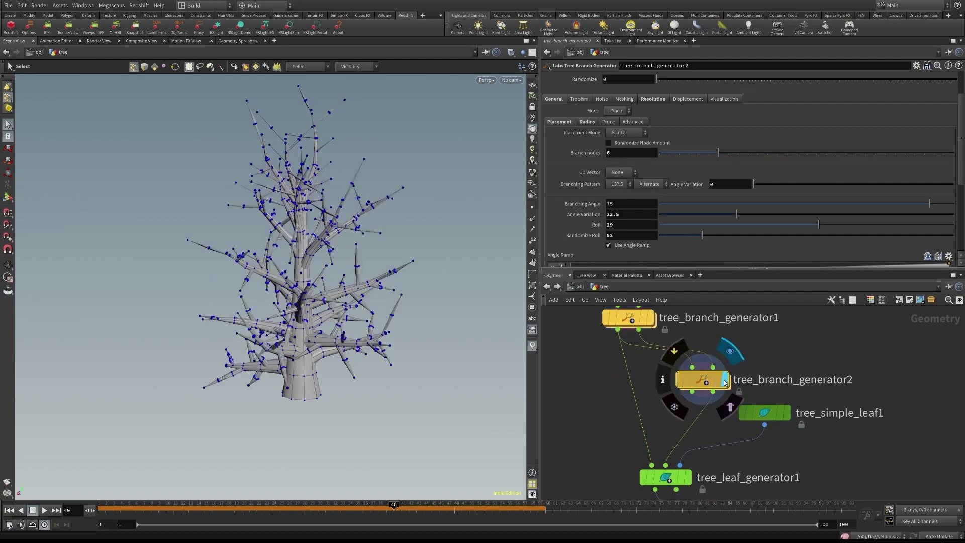
alt+drag(379, 268, 383, 206)
alt+right_drag(383, 206, 422, 333)
key(s)
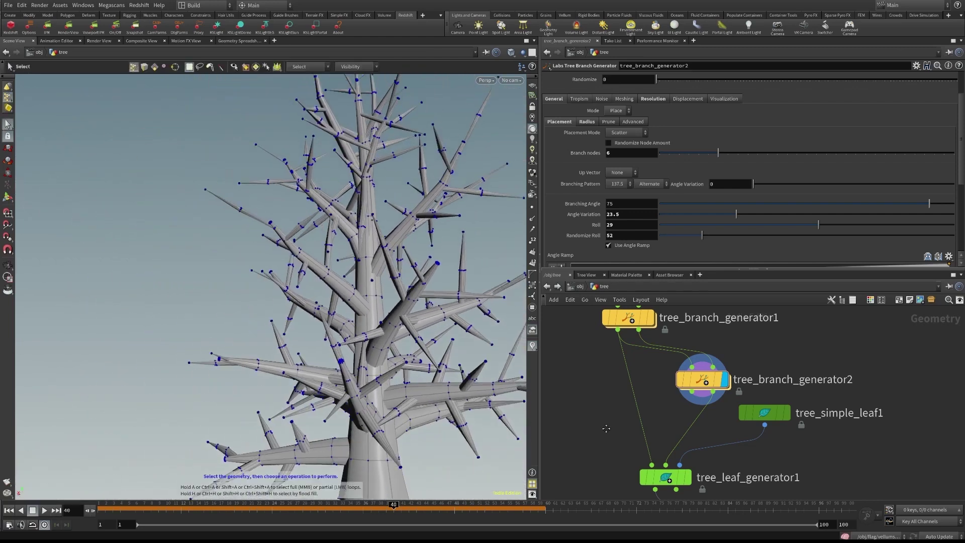
Select and display tree_simple_leaf1, frame the single leaf and examine its shape from several angles
middle_drag(616, 492, 584, 420)
middle_drag(777, 392, 770, 419)
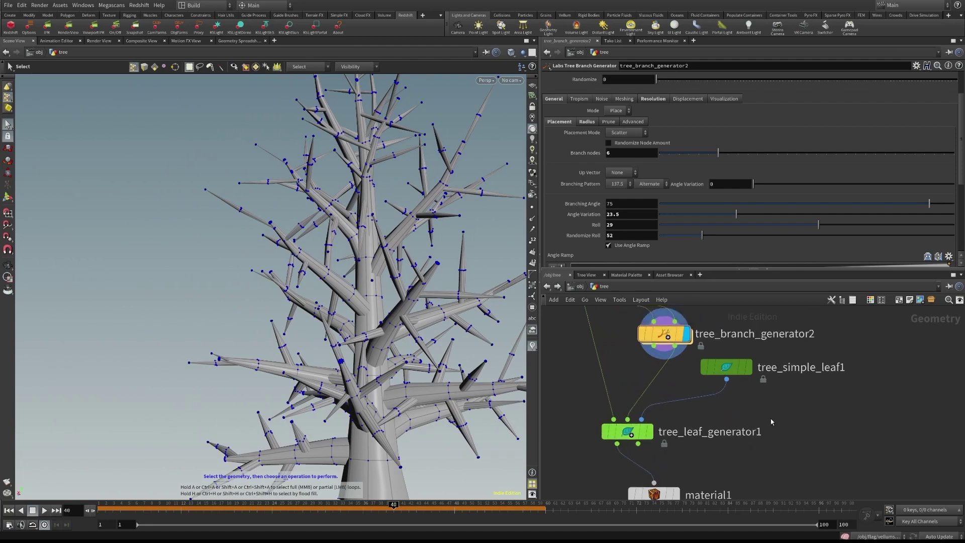
click(731, 367)
drag(730, 367, 752, 371)
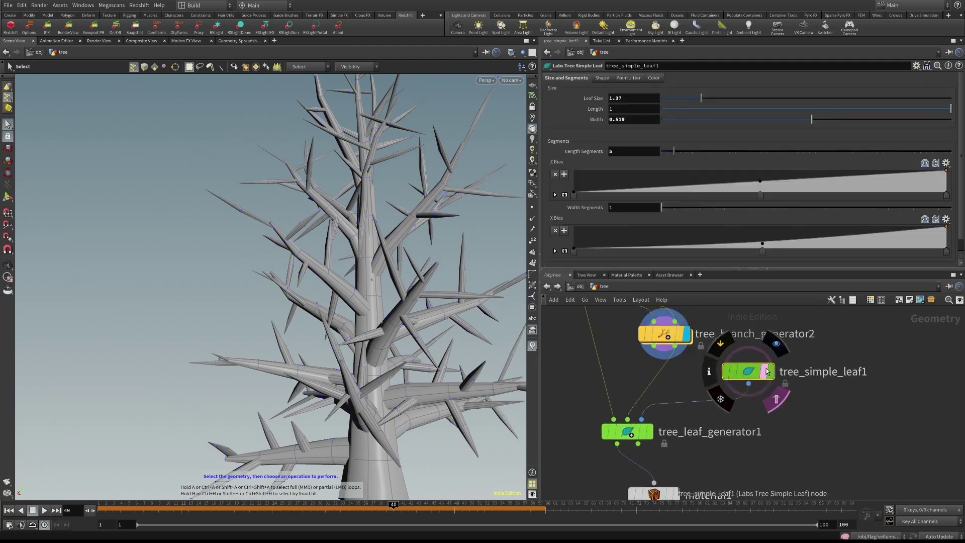
click(766, 372)
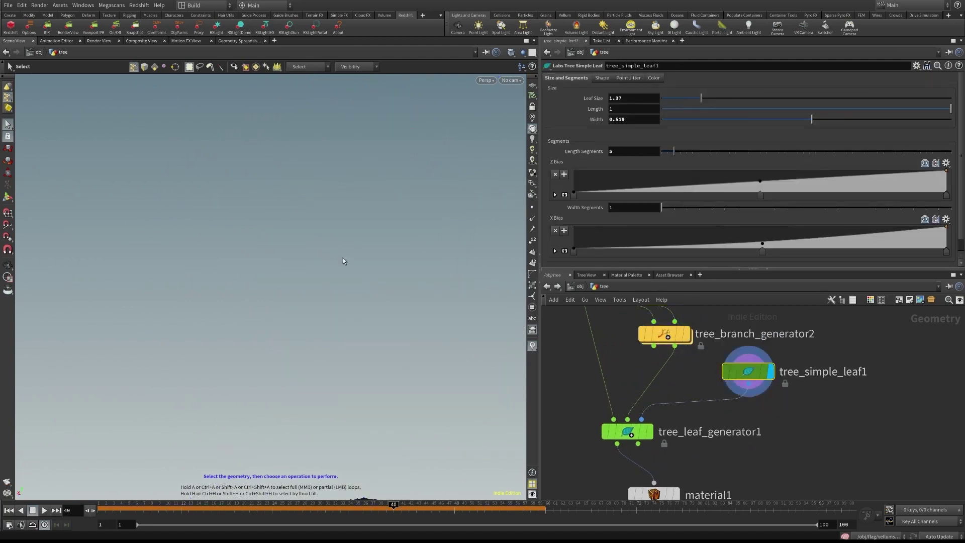
alt+drag(403, 252, 387, 243)
key(space+g)
alt+drag(359, 278, 219, 267)
drag(452, 280, 350, 223)
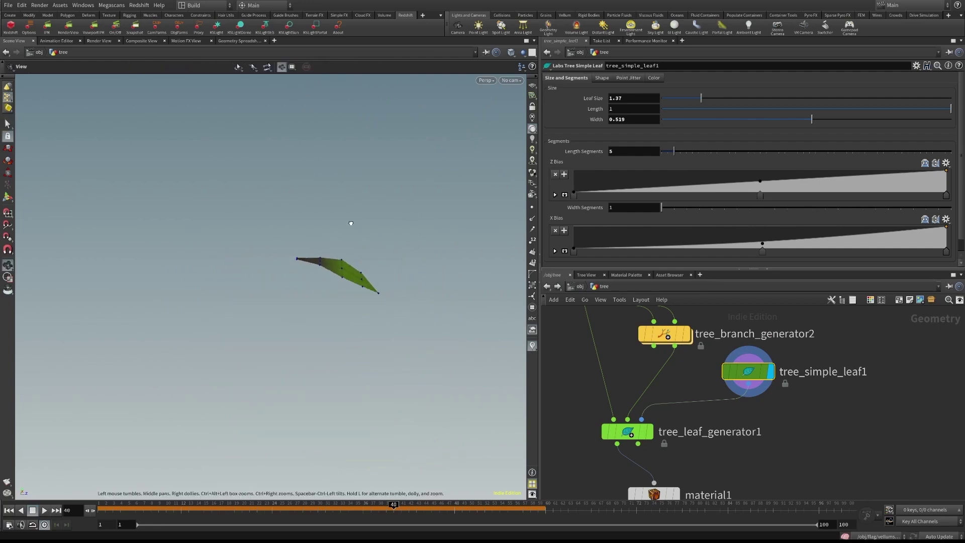
drag(395, 275, 455, 283)
key(s)
Select and display tree_leaf_generator1, and move the tree_simple_leaf1 node slightly away from it
mouse_move(617, 375)
middle_down()
mouse_move(622, 412)
mouse_move(618, 365)
middle_up()
scroll(617, 365, down, 2)
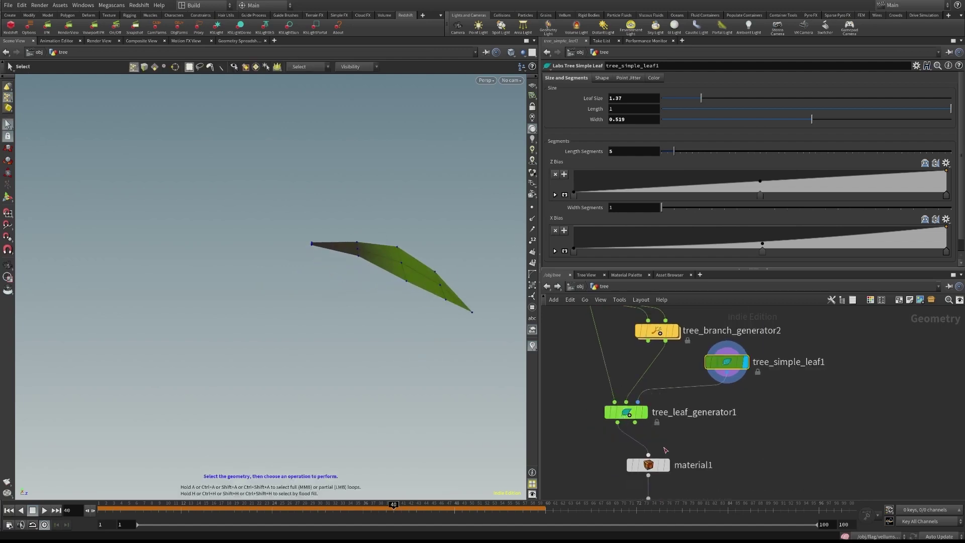
scroll(698, 449, up, 2)
middle_drag(708, 438, 746, 500)
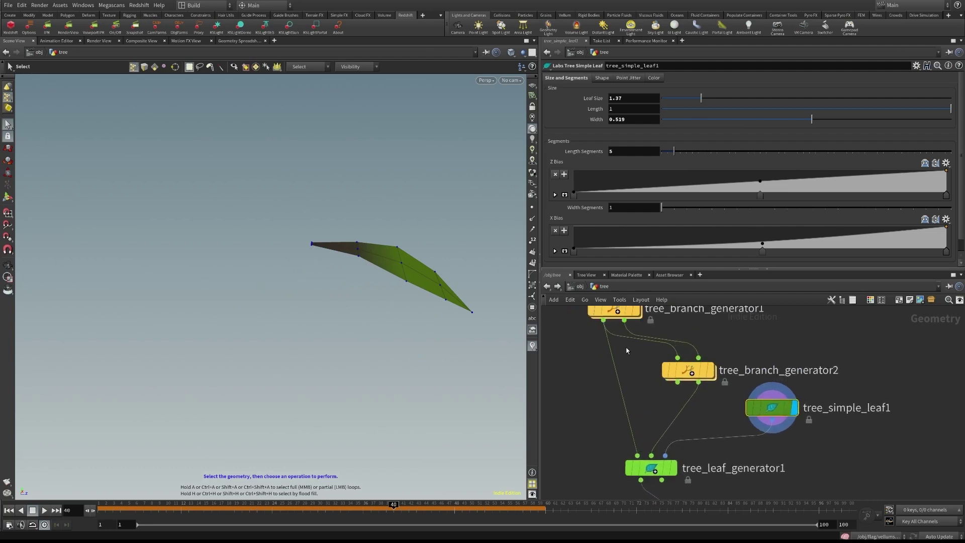
middle_drag(641, 414, 634, 380)
click(636, 410)
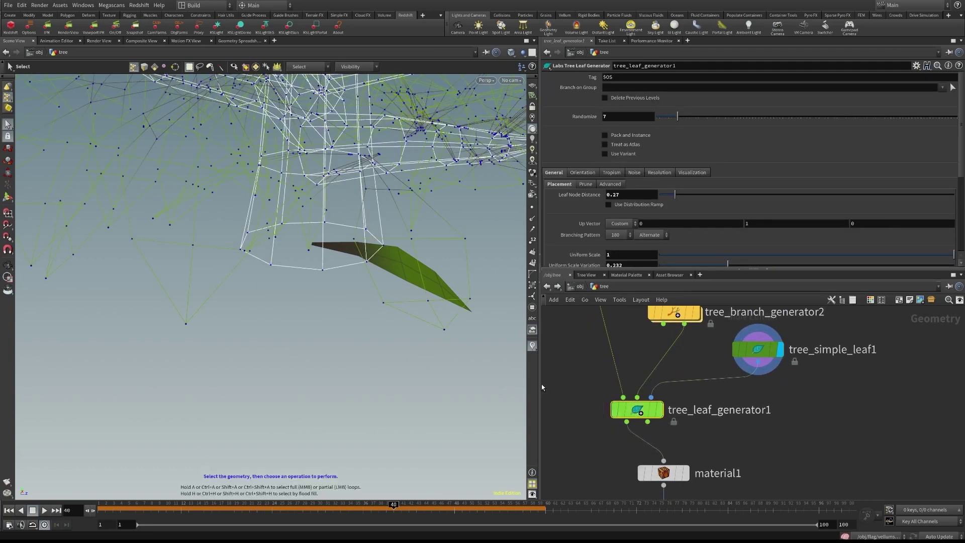
click(648, 410)
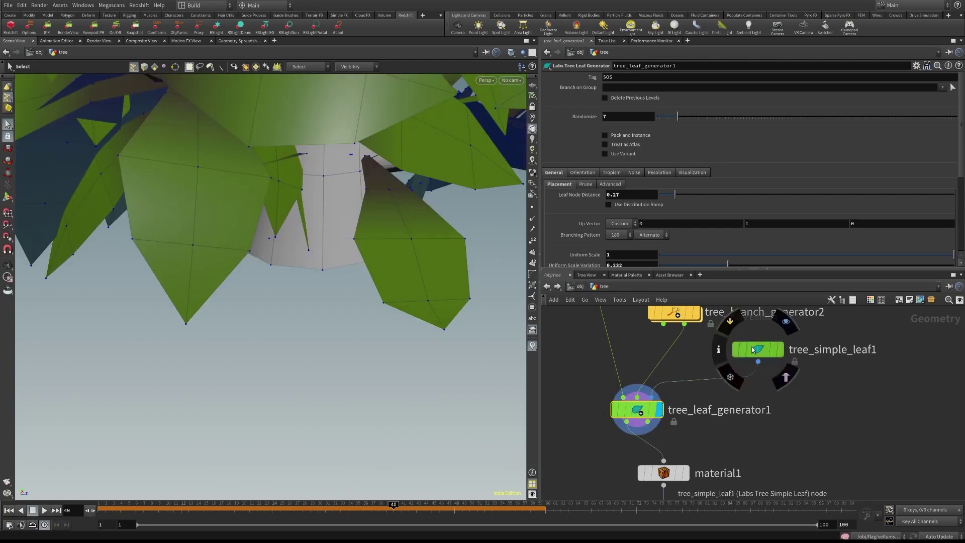
drag(757, 349, 760, 339)
Examine the complete leafy tree from several sides, with its point markers out of the way
key(space)
right_drag(350, 311, 281, 322)
drag(281, 322, 287, 267)
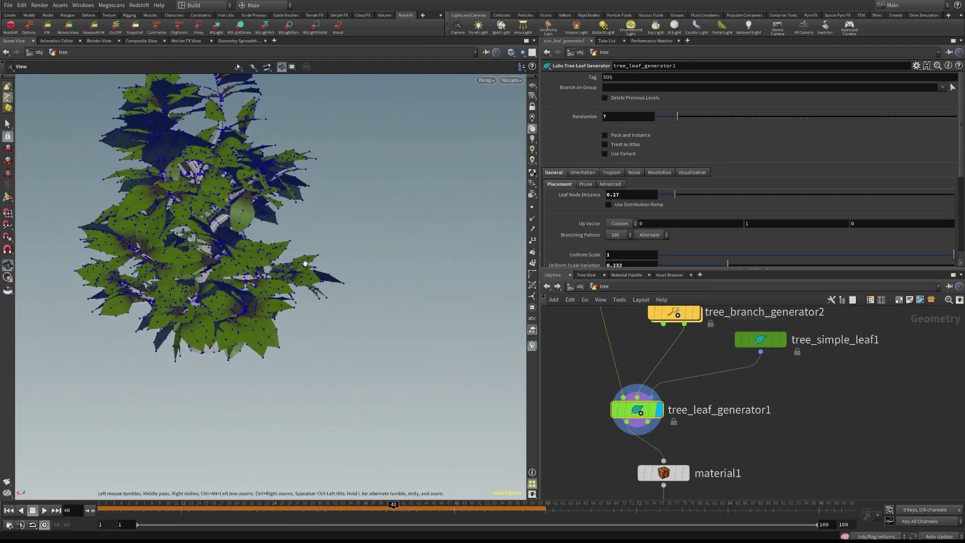
middle_drag(305, 265, 364, 284)
right_drag(364, 284, 216, 276)
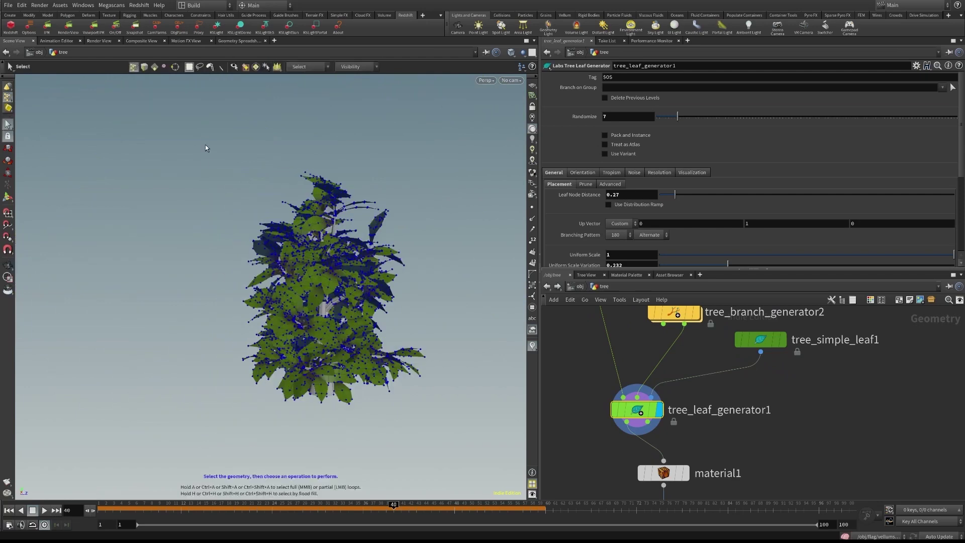
key(r)
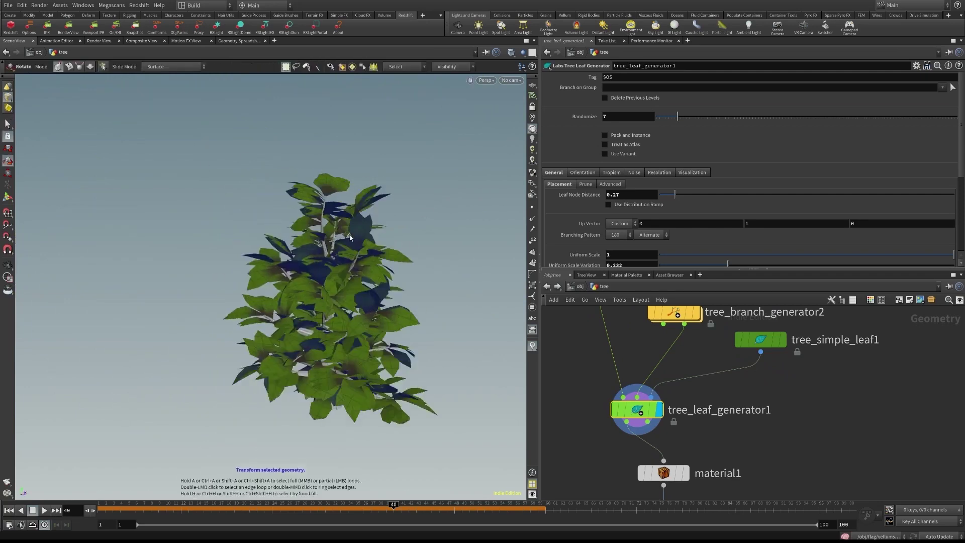
key(space)
drag(350, 237, 392, 281)
middle_drag(473, 305, 307, 315)
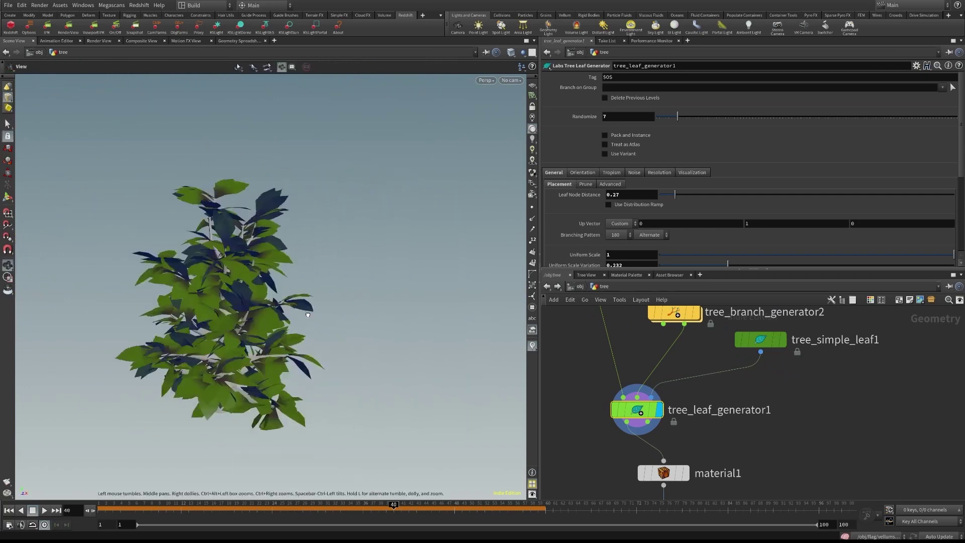
drag(308, 314, 245, 343)
Select material1 and examine its two assignments, the bark material and the material for the leaf group
middle_drag(766, 456, 754, 375)
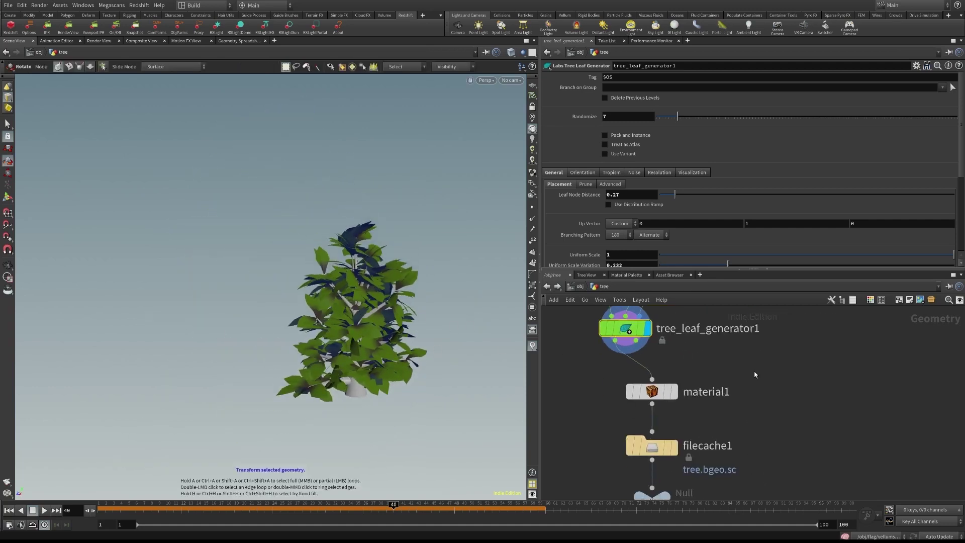
middle_drag(701, 389, 695, 366)
click(647, 367)
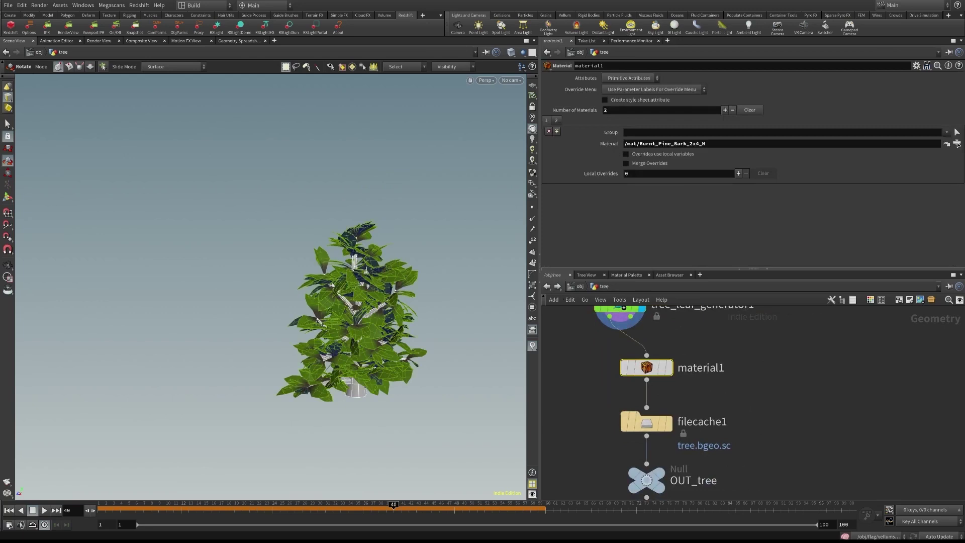
click(714, 143)
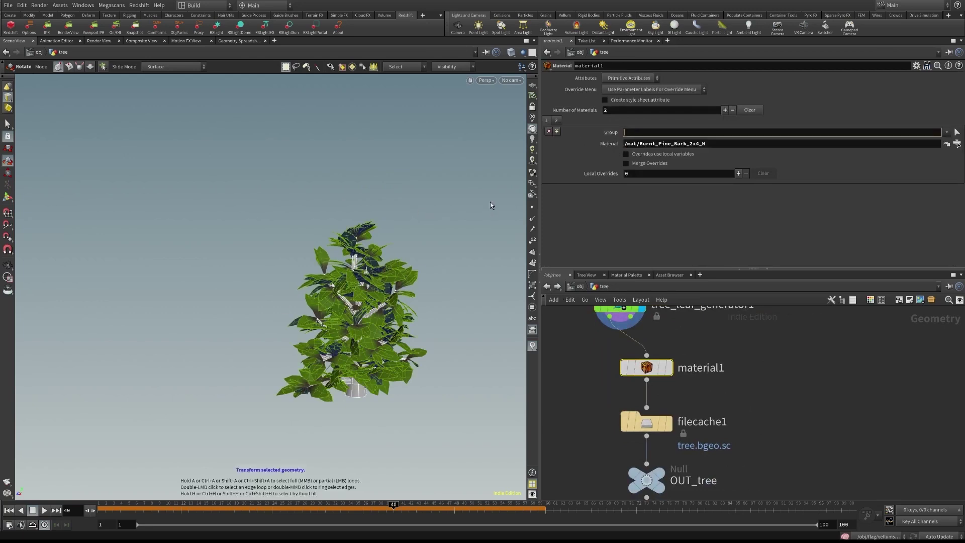
click(556, 120)
click(650, 132)
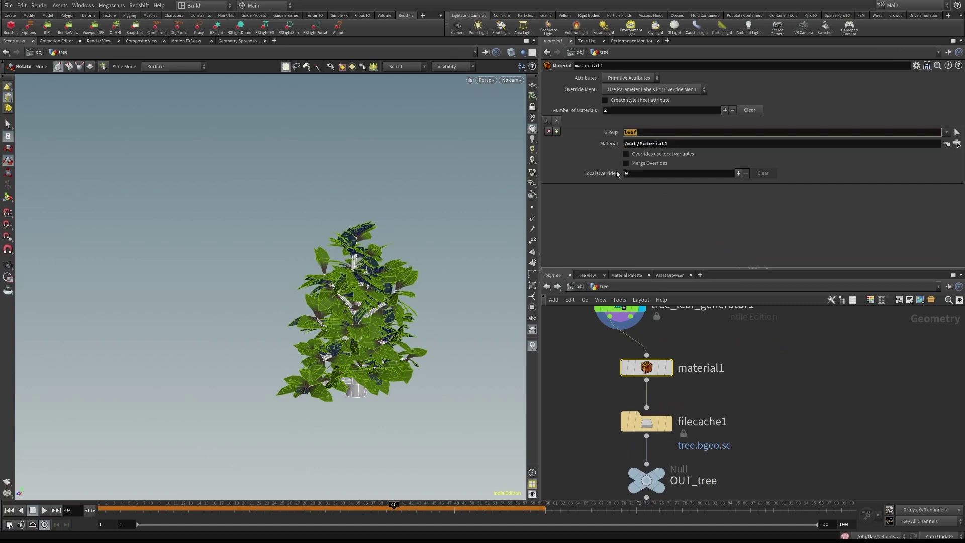
middle_drag(767, 319, 769, 360)
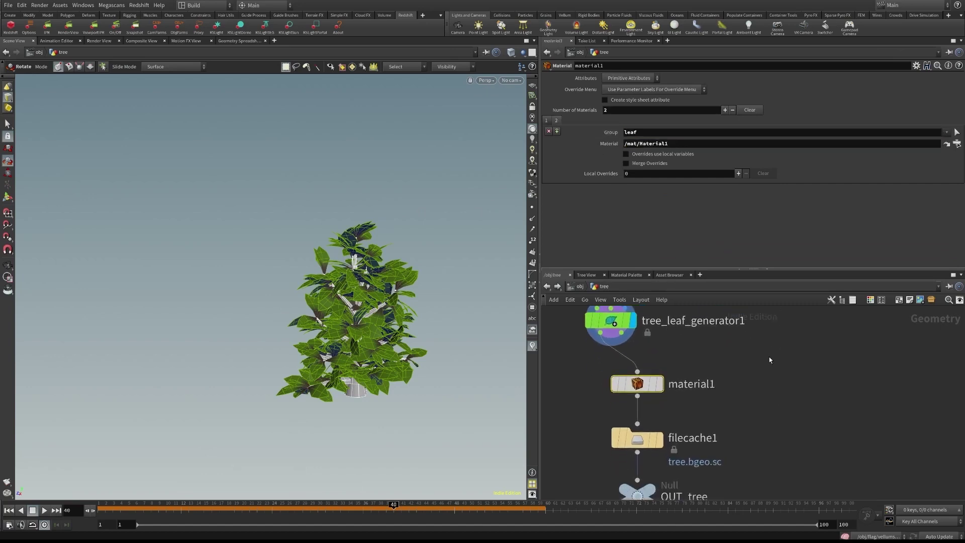
click(681, 145)
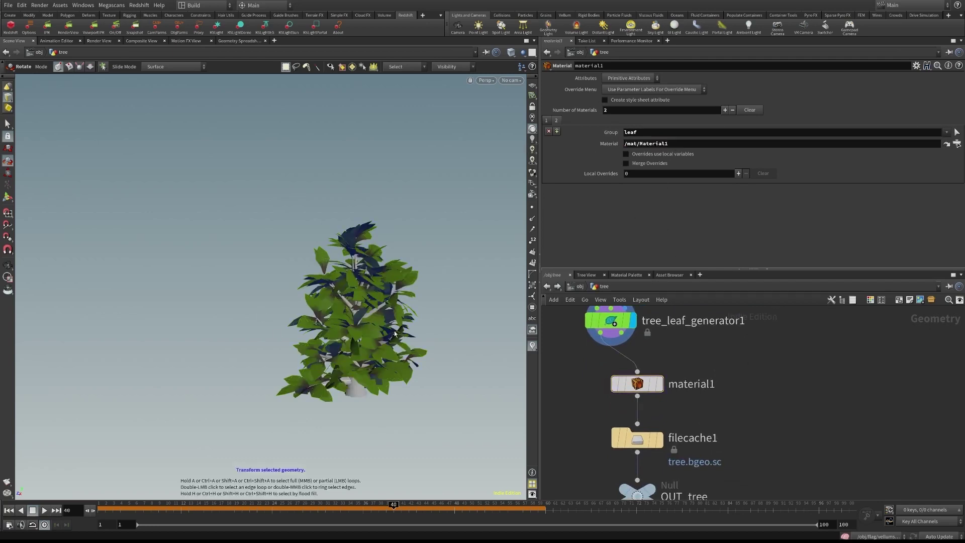
Select filecache1 and compare its cached tree with the material1 output, ending with filecache1 displayed
middle_drag(765, 412, 769, 356)
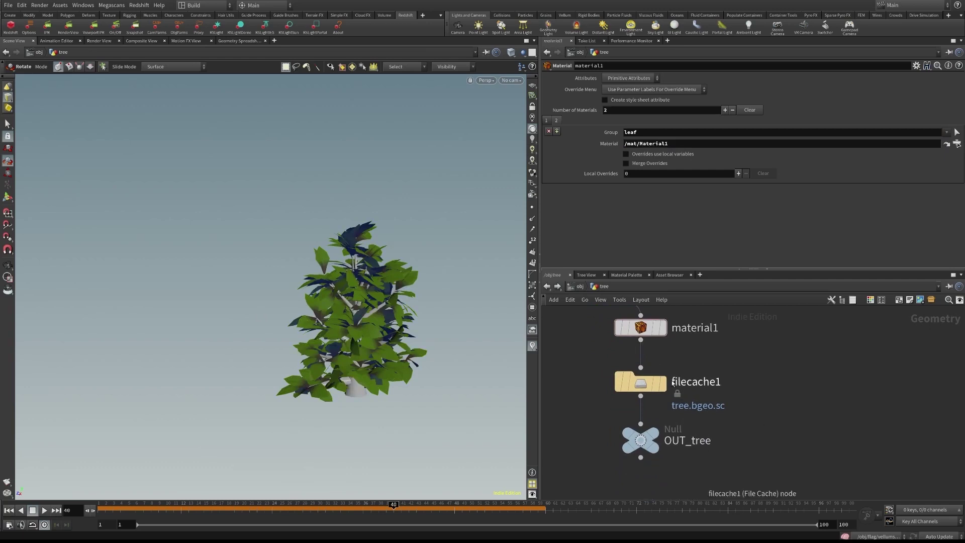
click(644, 384)
click(642, 381)
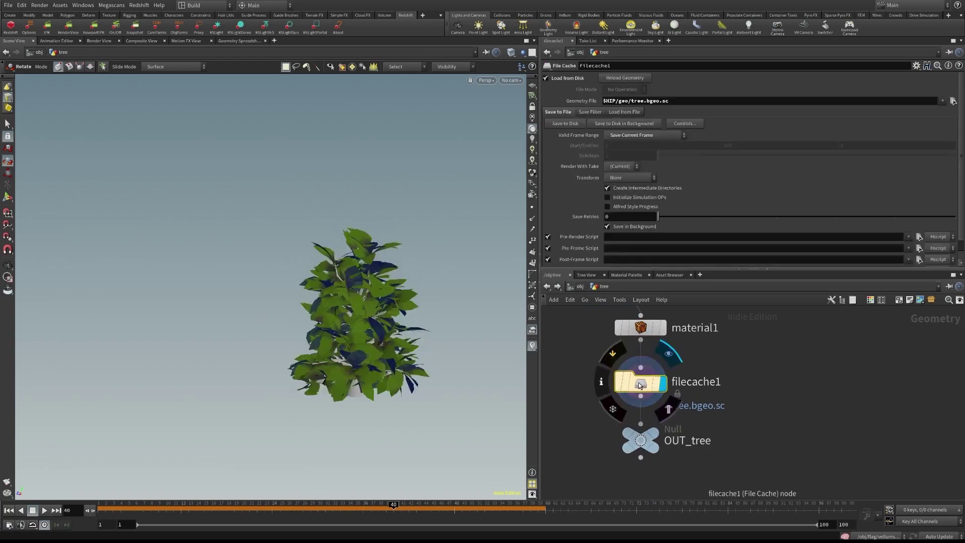
click(662, 329)
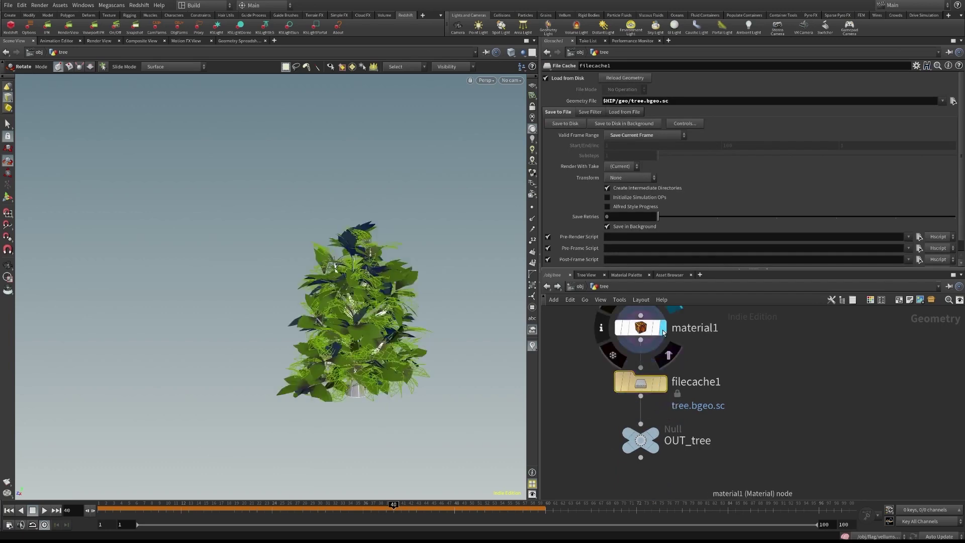
click(662, 383)
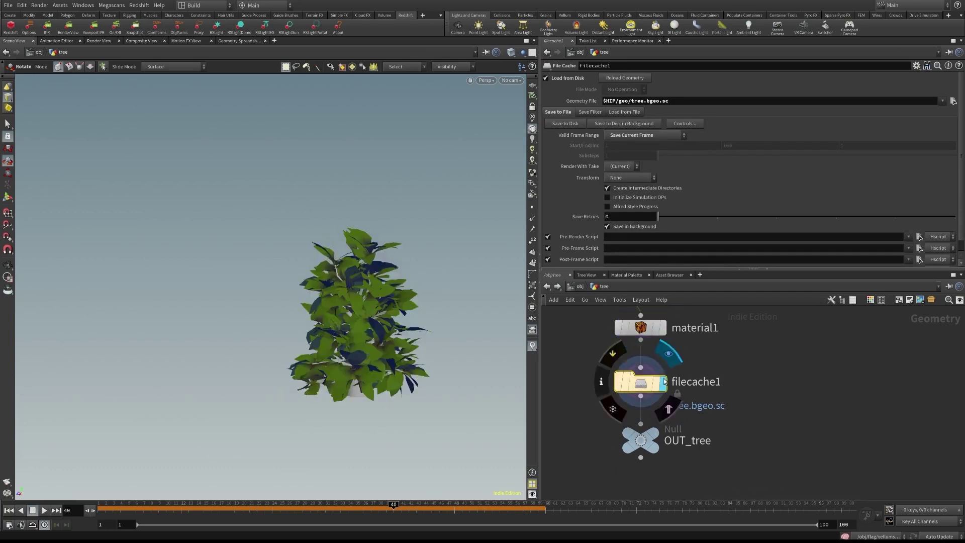
Display OUT_tree in the tree network, and open the plants network to view all of its scattered trees
click(659, 433)
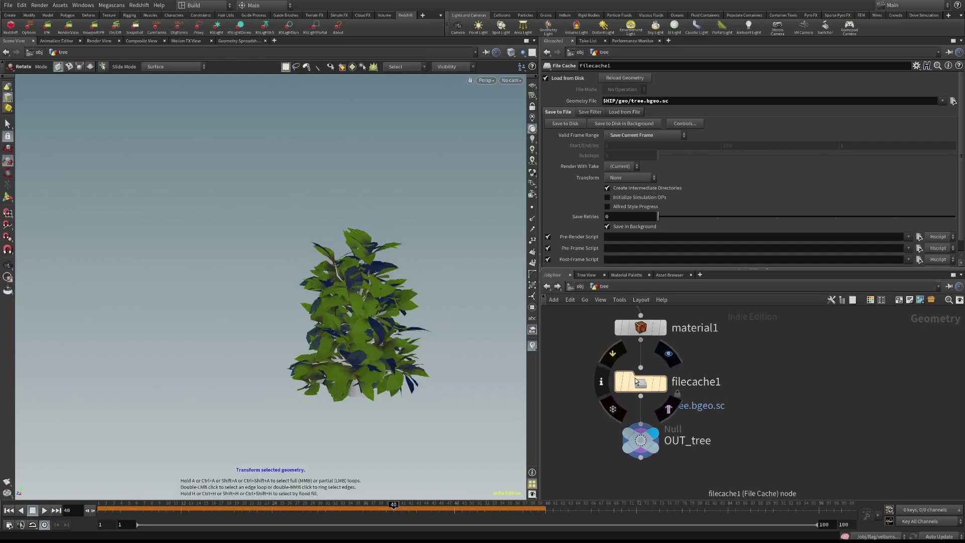
click(580, 286)
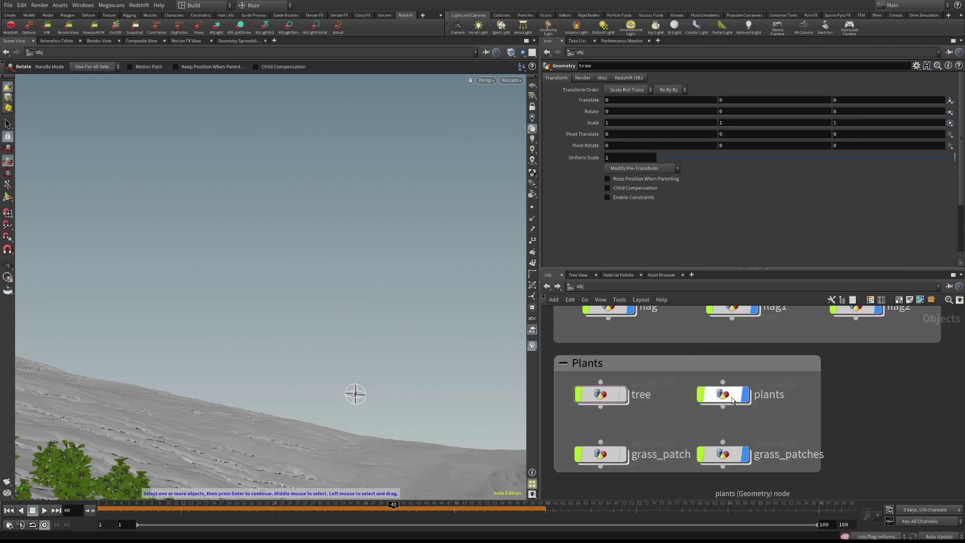
double_click(734, 389)
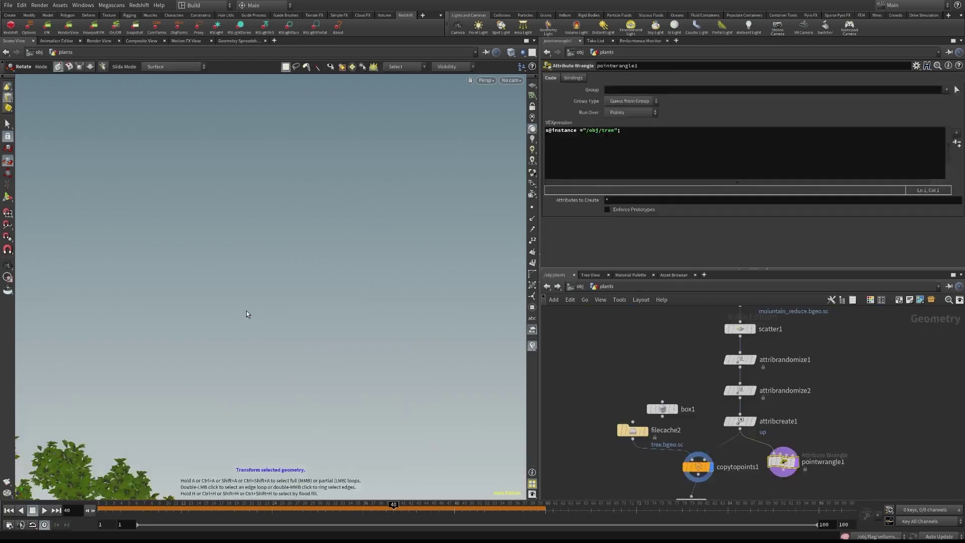
key(space+h)
alt+drag(312, 327, 206, 366)
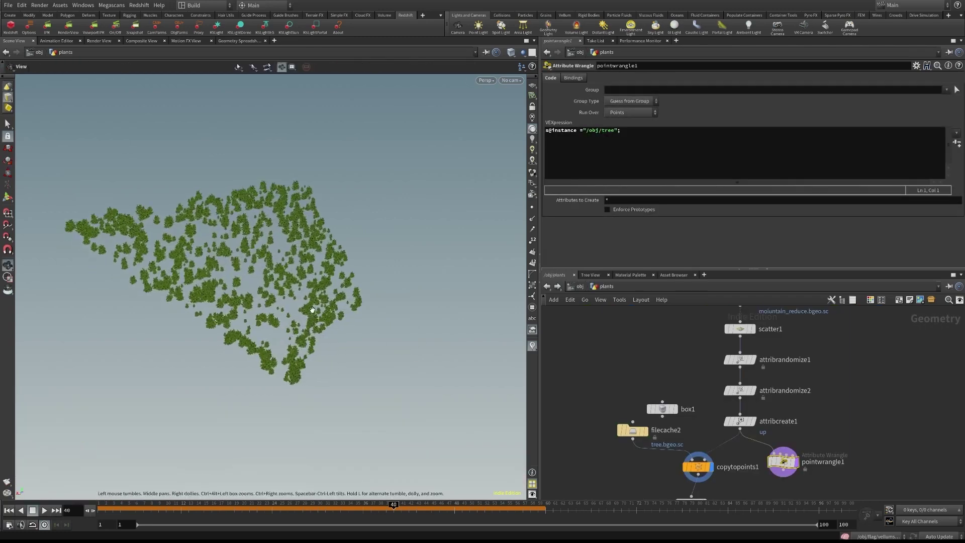
alt+drag(312, 310, 281, 293)
Display object_merge1 at the start of the plants network and examine the imported mountain mesh from several sides
middle_drag(700, 359, 672, 428)
scroll(672, 423, down, 2)
middle_drag(648, 354, 640, 397)
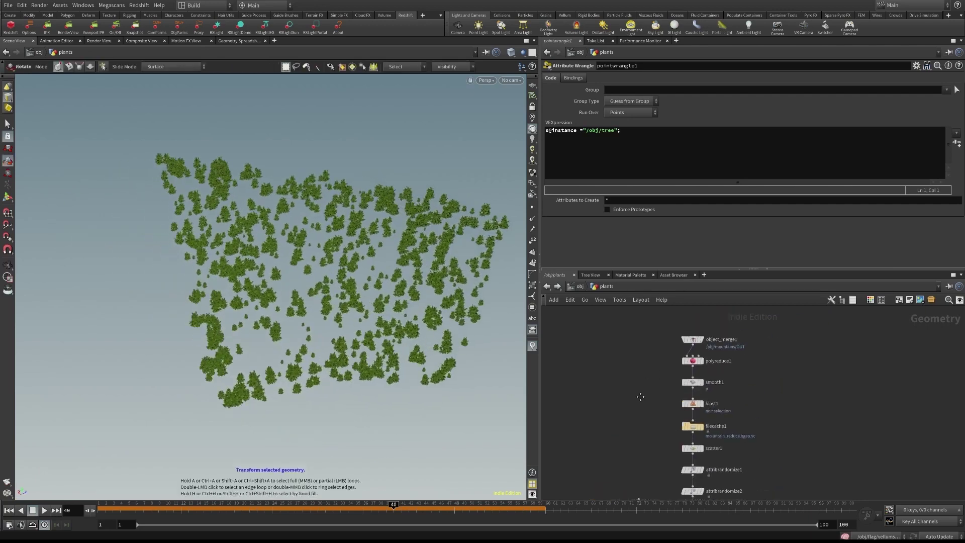
scroll(691, 370, up, 2)
scroll(833, 382, up, 1)
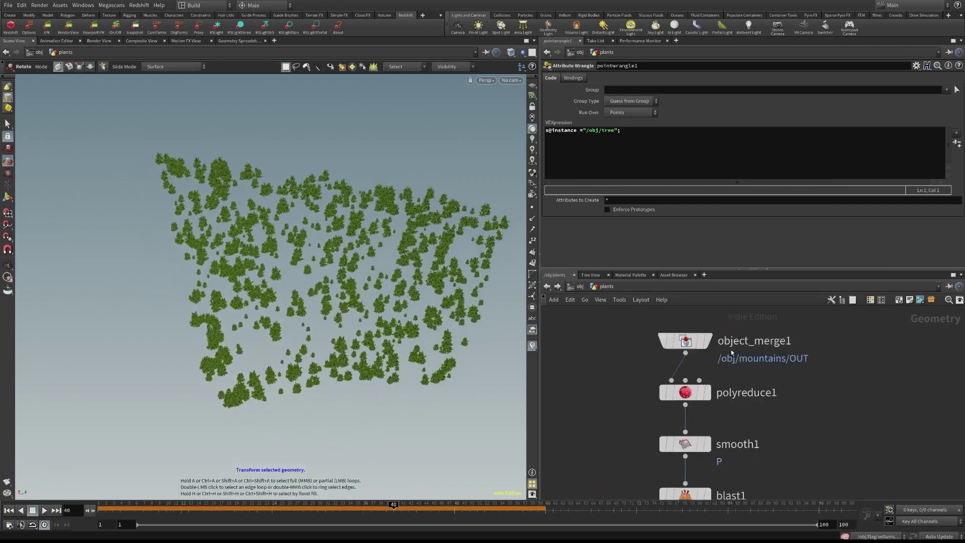
click(707, 340)
key(Escape)
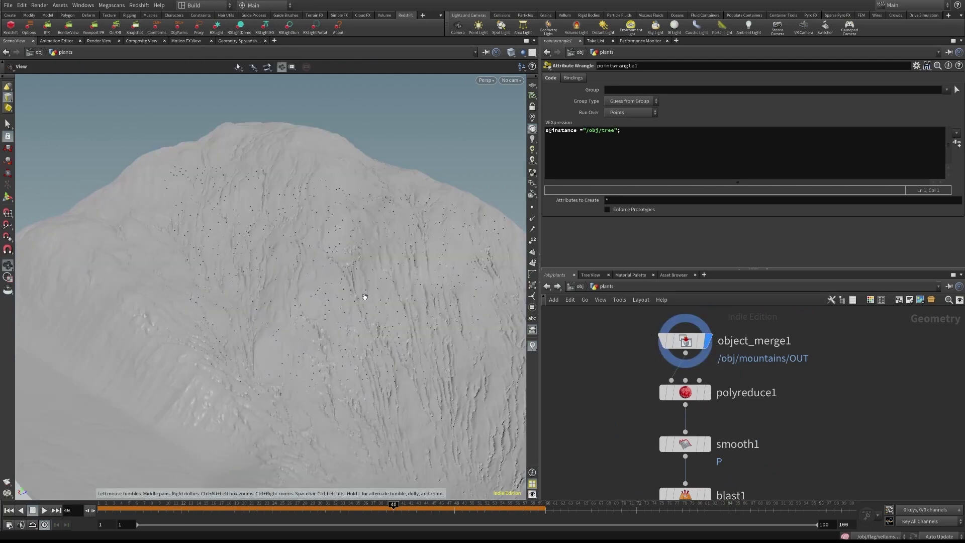
mouse_move(362, 300)
mouse_down()
mouse_move(304, 284)
mouse_move(346, 278)
mouse_move(373, 289)
mouse_up()
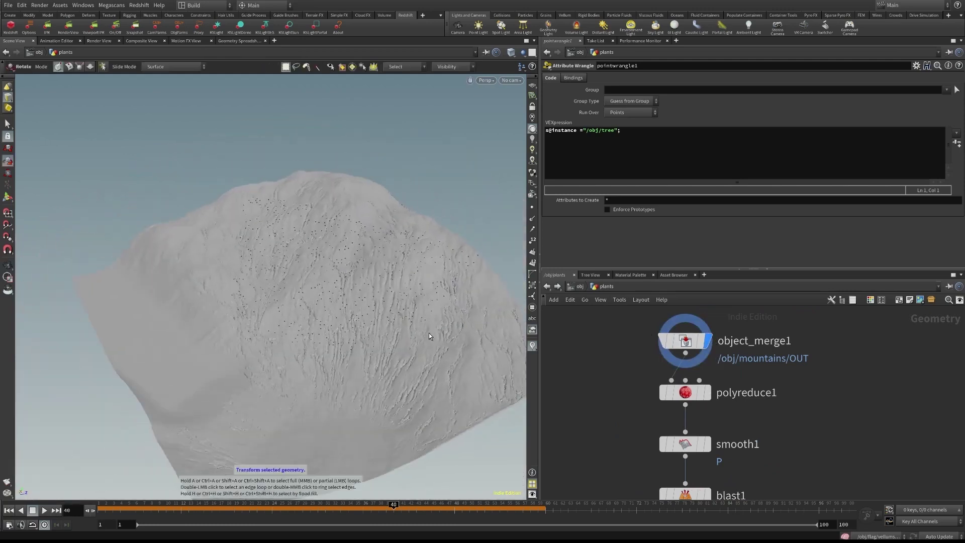
right_drag(218, 293, 439, 287)
middle_drag(439, 287, 324, 258)
drag(324, 258, 352, 251)
key(r)
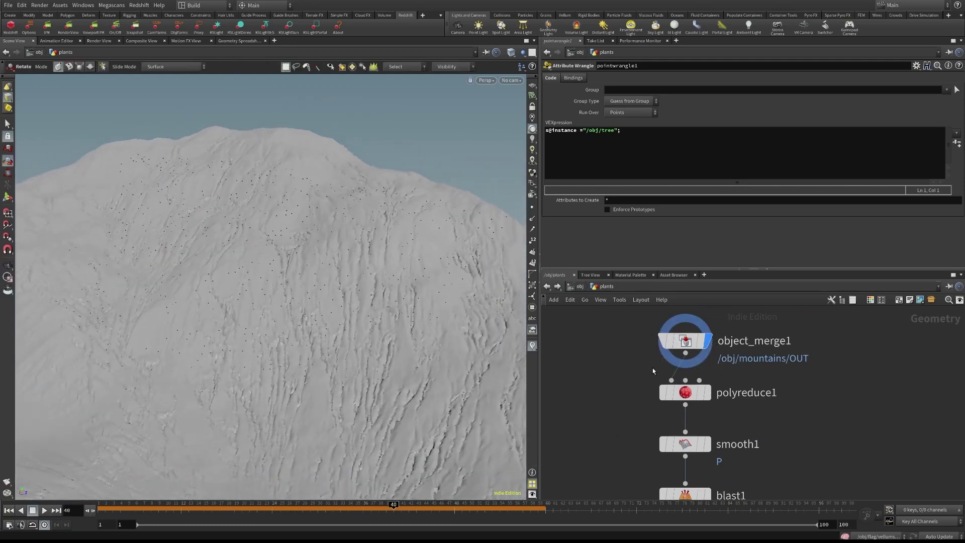
Display and select filecache1, examining the reduced mountain patch and its geometry file path
middle_drag(829, 406, 818, 350)
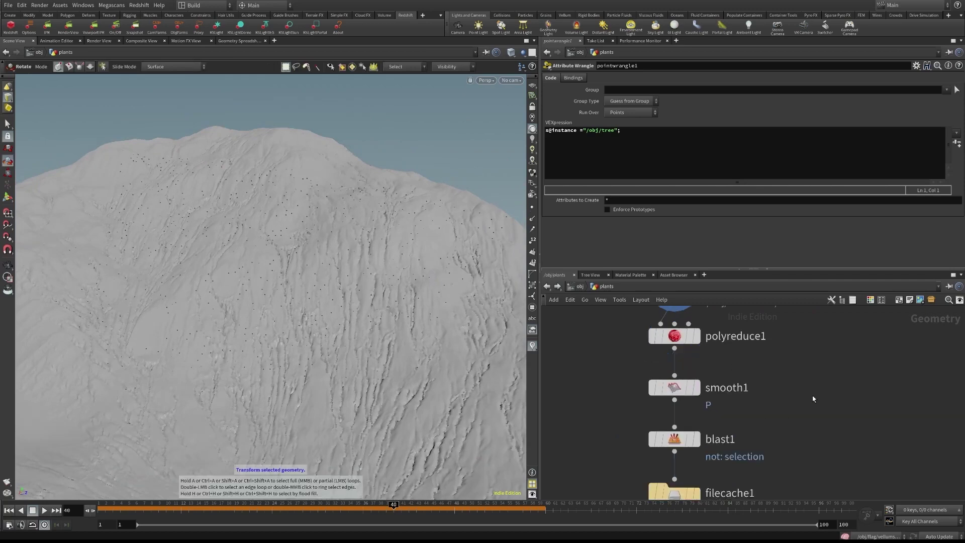
scroll(768, 348, down, 3)
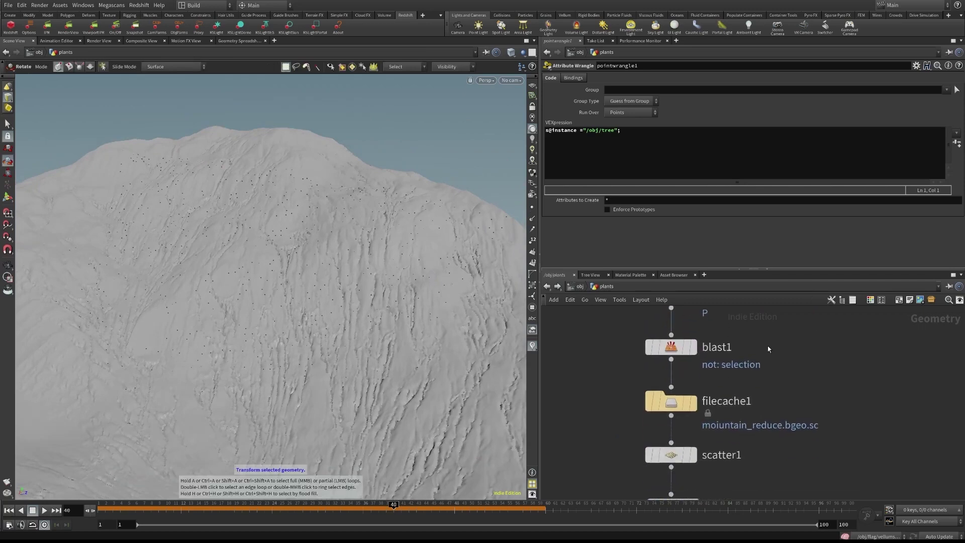
click(695, 401)
drag(383, 285, 322, 327)
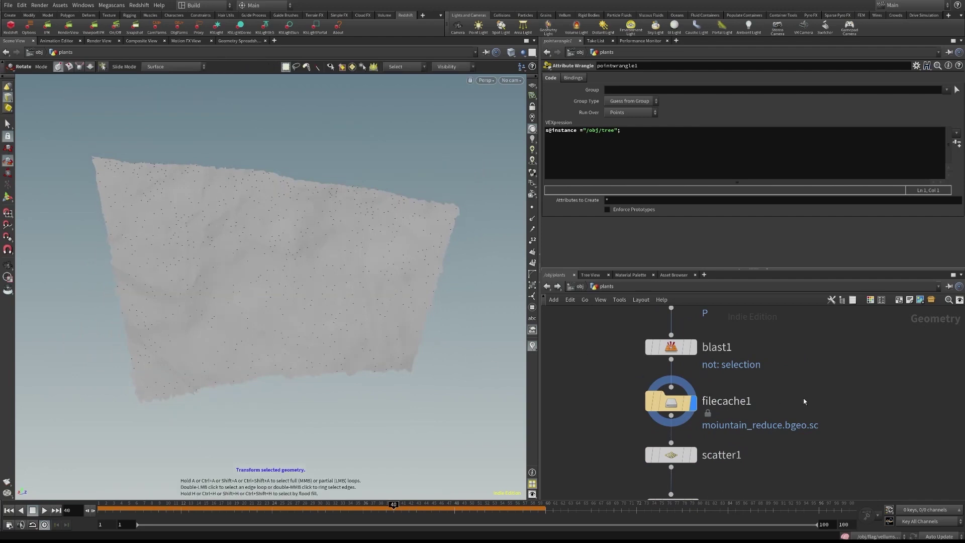
scroll(804, 400, down, 1)
click(678, 368)
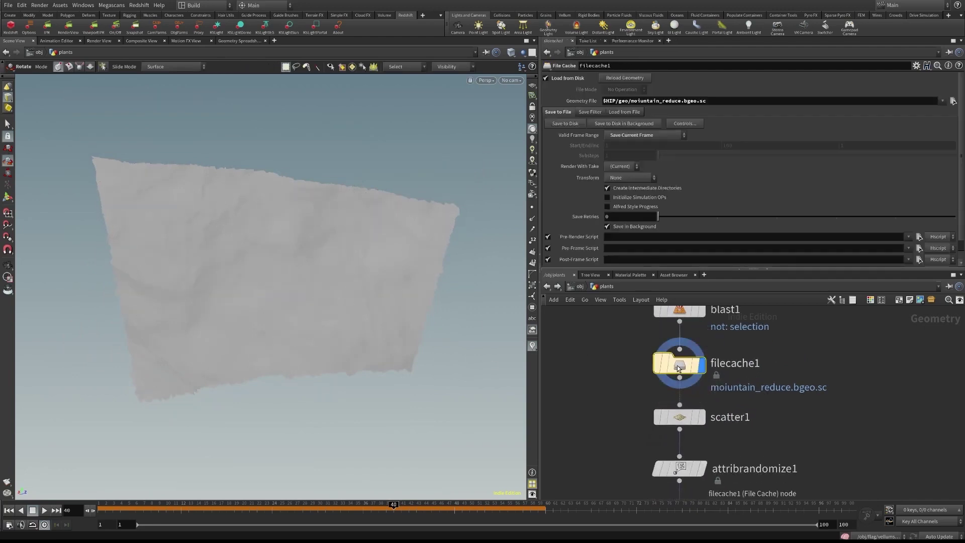
drag(634, 101, 690, 100)
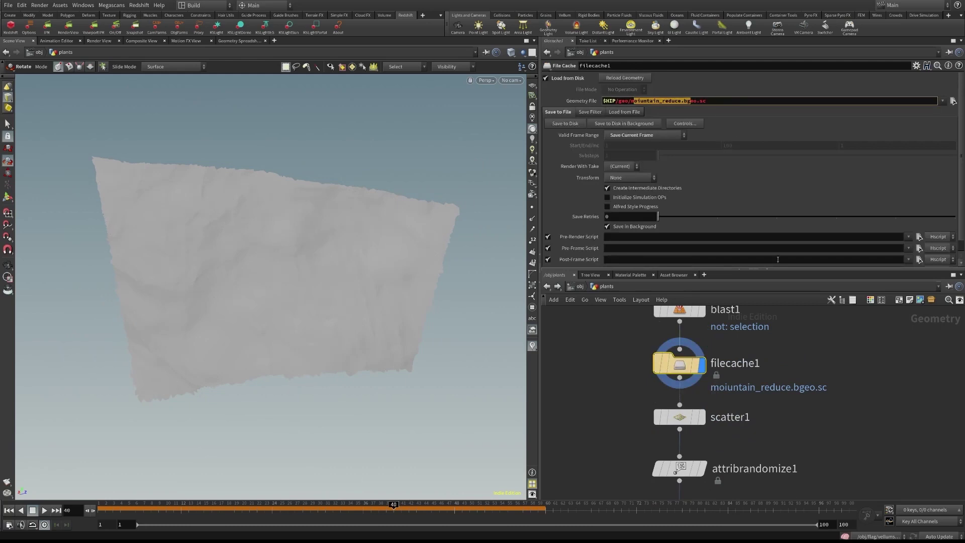
click(800, 339)
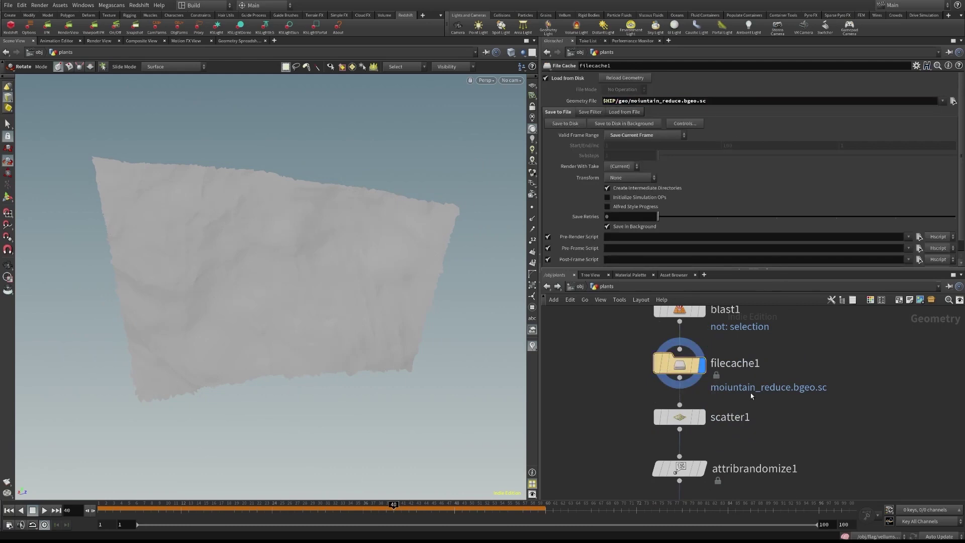
Select and display scatter1, and examine the points scattered over the mountain patch
scroll(772, 439, down, 2)
click(693, 383)
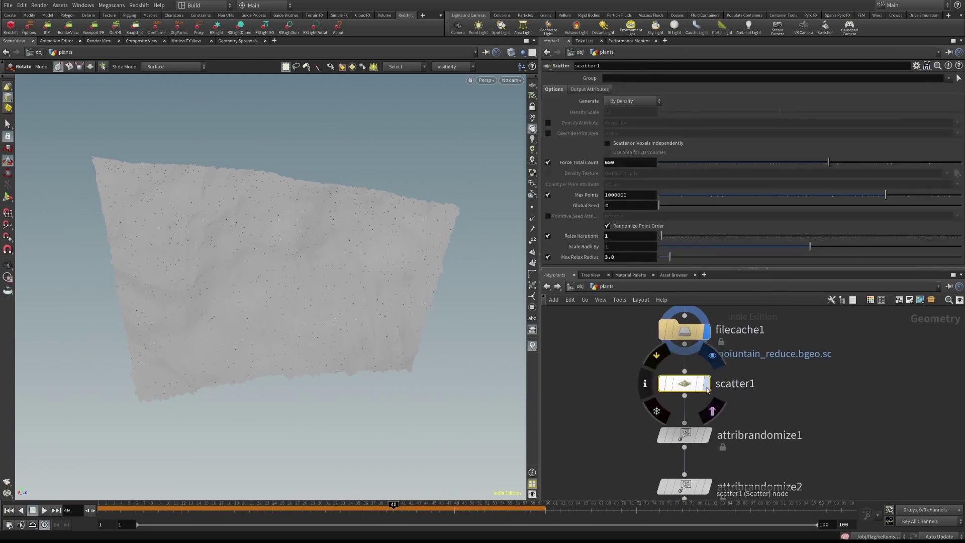
click(709, 387)
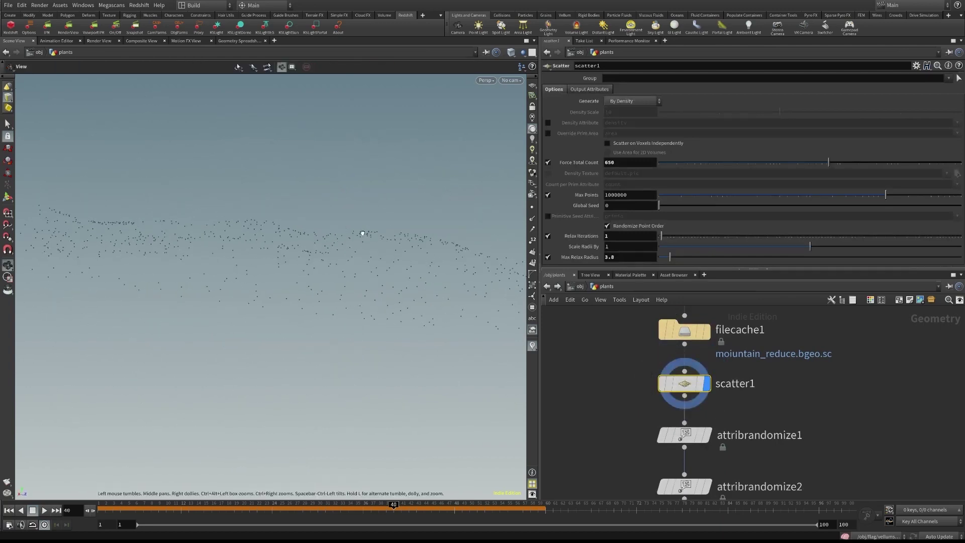
key(r)
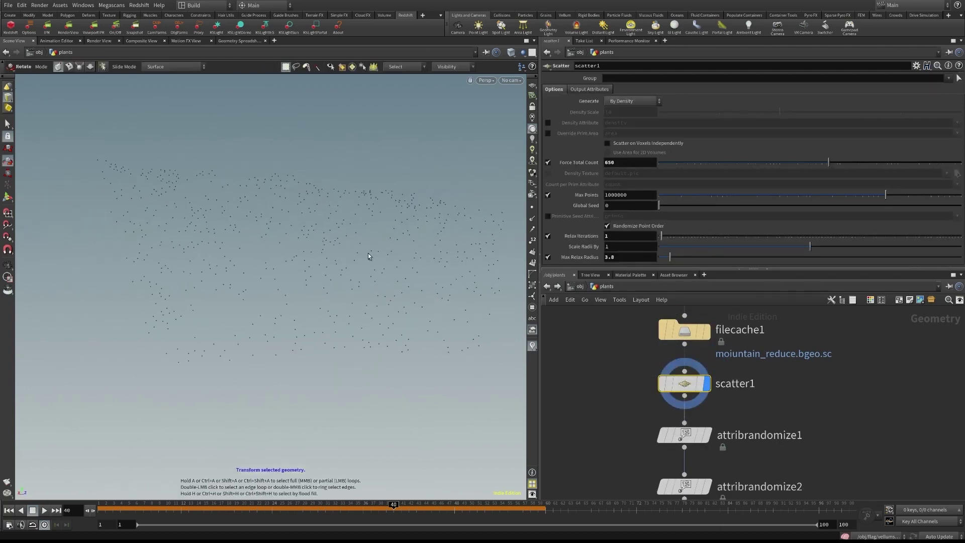
Select attribrandomize1 below scatter1 to show its pscale randomization settings
middle_drag(620, 402, 634, 337)
scroll(635, 336, down, 1)
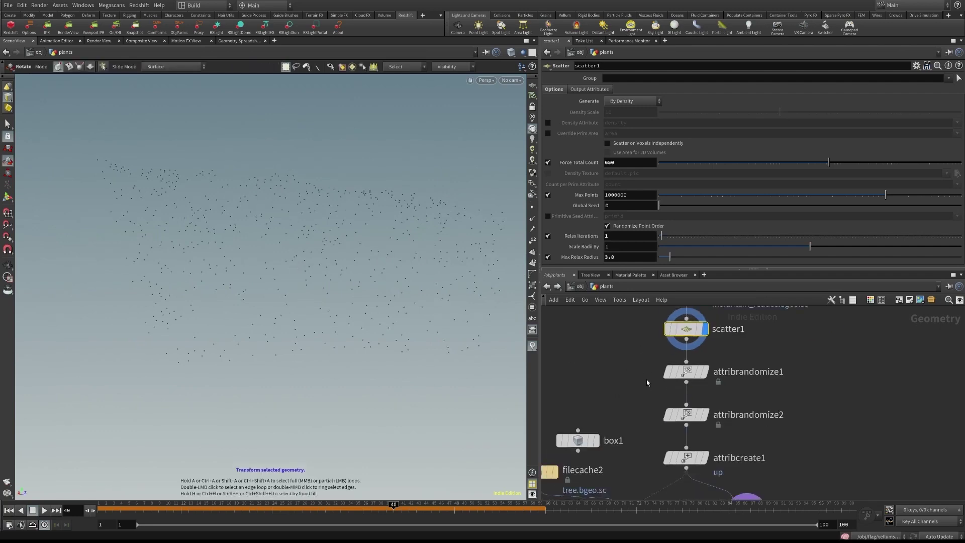
mouse_move(646, 379)
middle_down()
mouse_move(645, 350)
mouse_move(642, 370)
middle_up()
scroll(641, 369, up, 1)
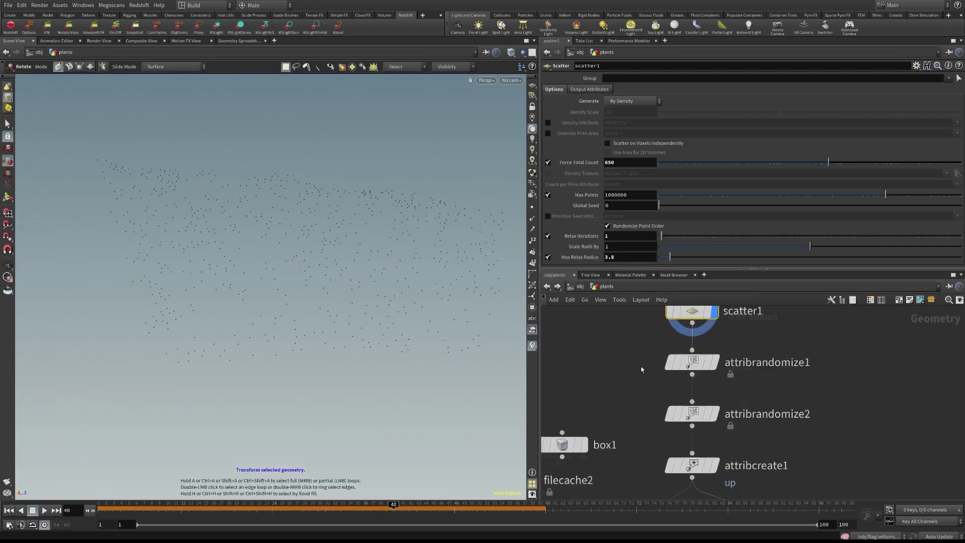
click(695, 361)
Connect box1 to the first input of copytopoints1 and display copytopoints1, moving box1 slightly closer to it
middle_drag(645, 381, 682, 370)
drag(602, 382, 650, 455)
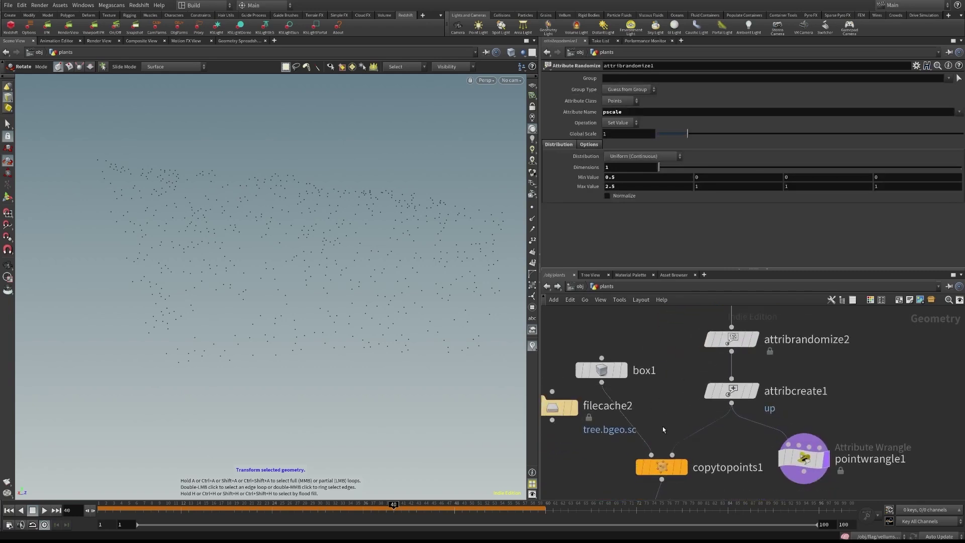
click(688, 440)
mouse_move(605, 368)
drag(604, 368, 615, 389)
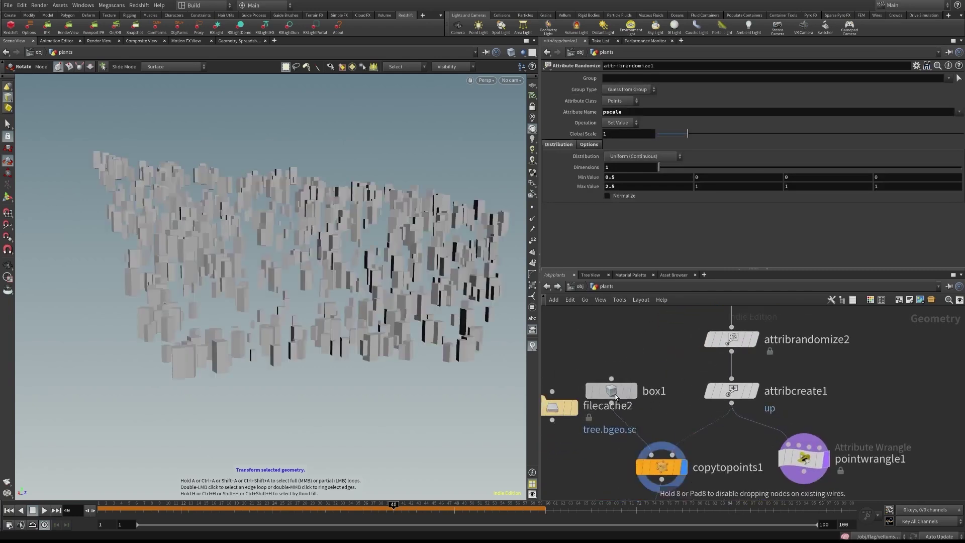
alt+drag(356, 206, 322, 342)
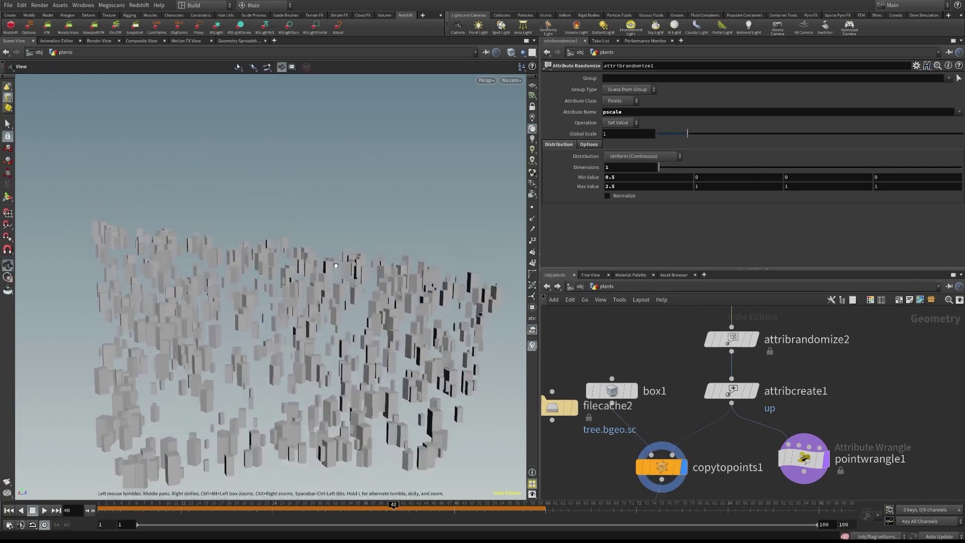
key(r)
Move attribrandomize1 slightly closer to attribrandomize2 and examine its pscale minimum and maximum values against the box sizes
middle_drag(689, 332, 657, 351)
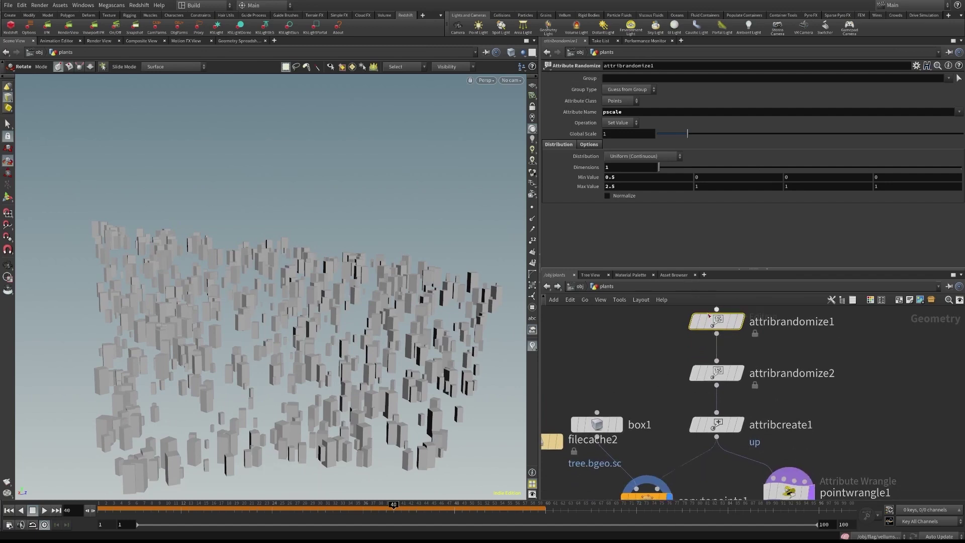
mouse_move(722, 324)
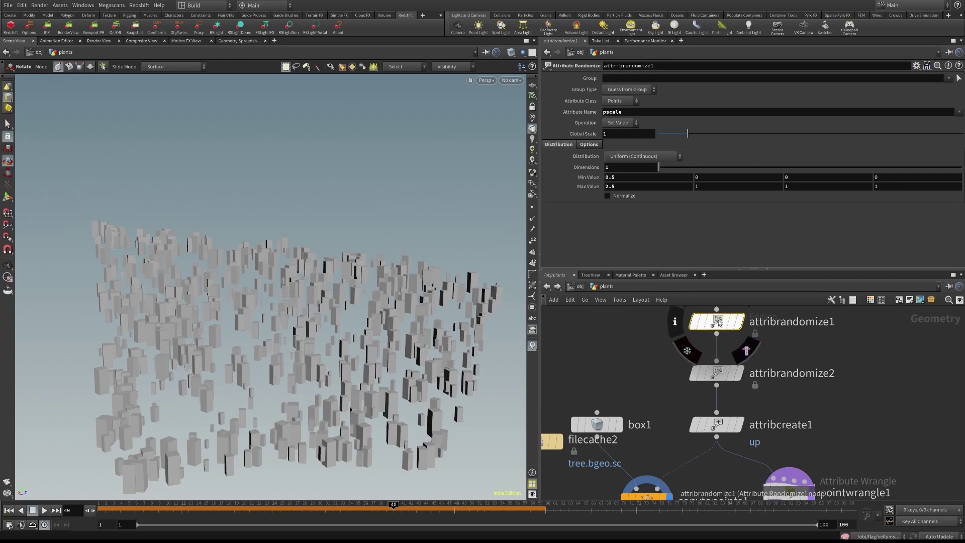
drag(719, 320, 723, 327)
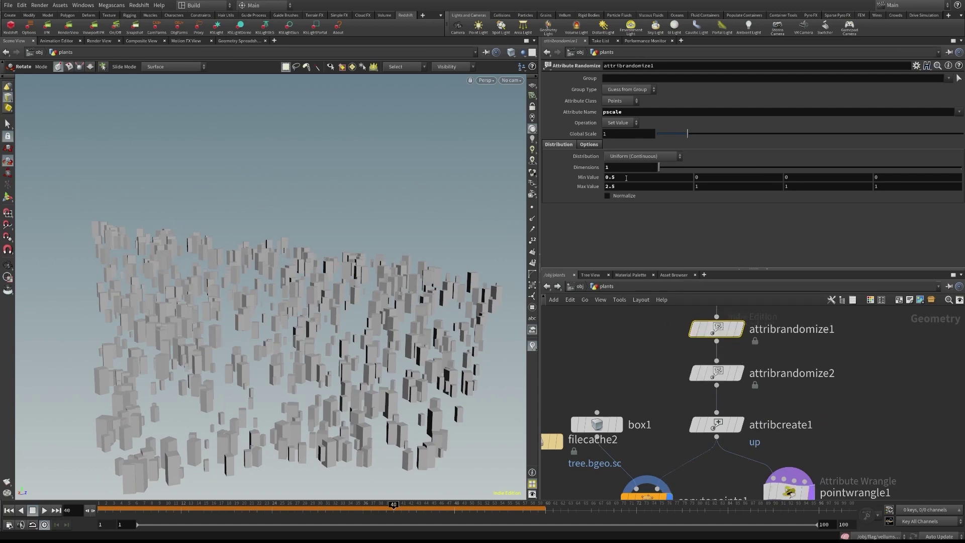
click(605, 182)
alt+drag(365, 254, 370, 286)
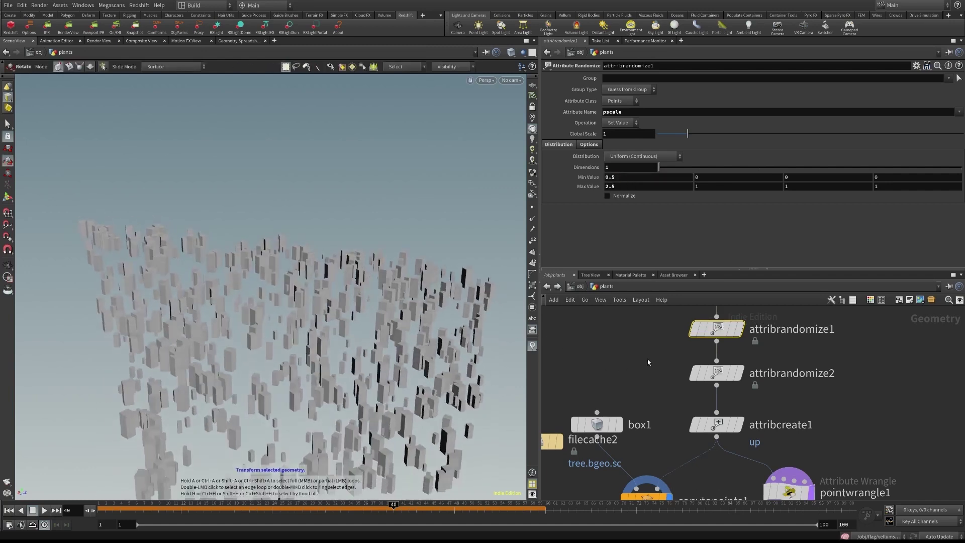
Compare the copied boxes with attribrandomize1 bypassed and active, leaving it active
middle_drag(647, 359, 667, 368)
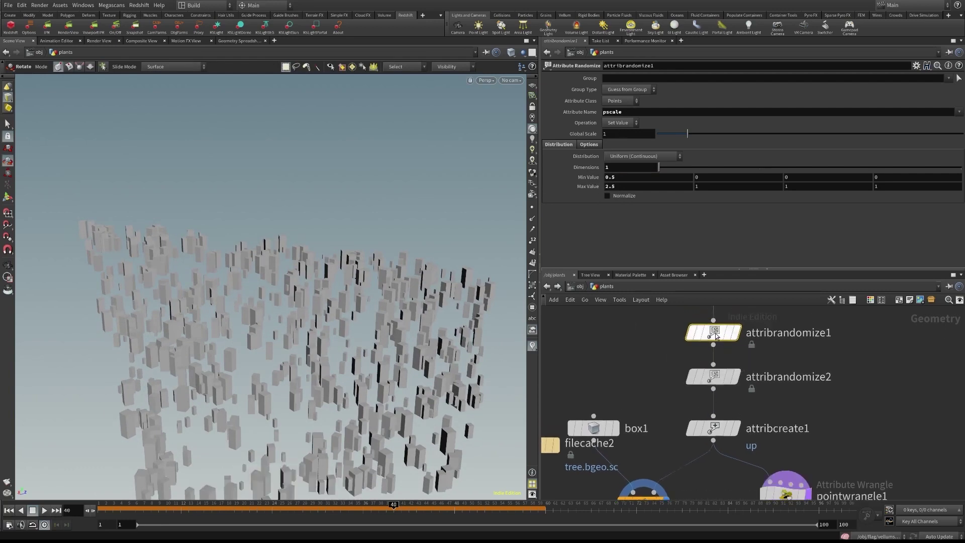
key(b)
key(b)
key(q)
key(q)
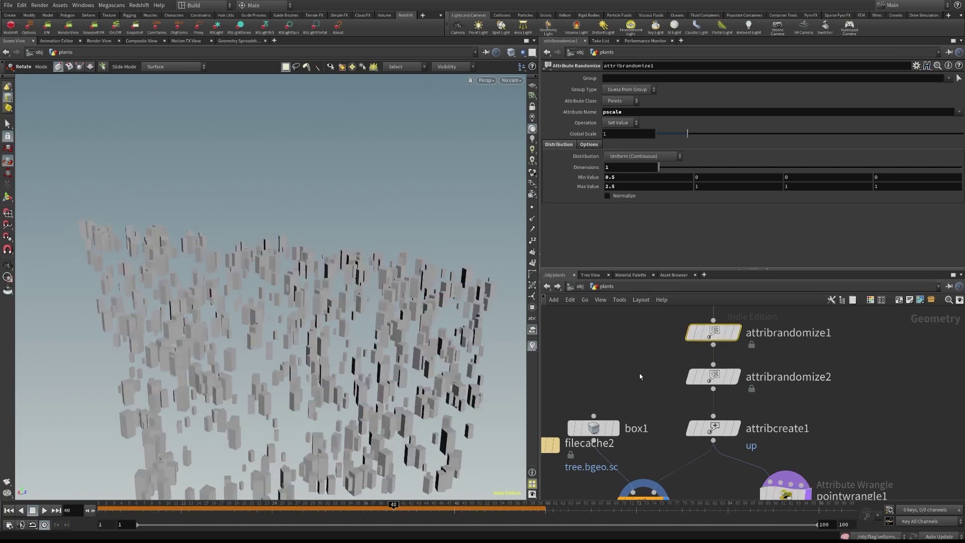
Select attribrandomize2 and compare the copied boxes with its orient randomization bypassed and active, leaving it active
middle_drag(644, 380, 668, 366)
click(722, 356)
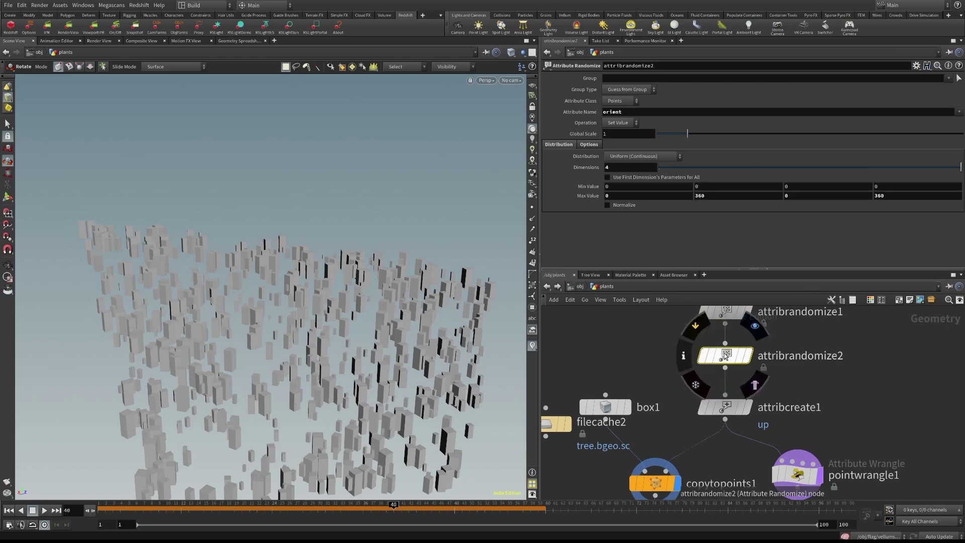
key(q)
key(q)
key(q)
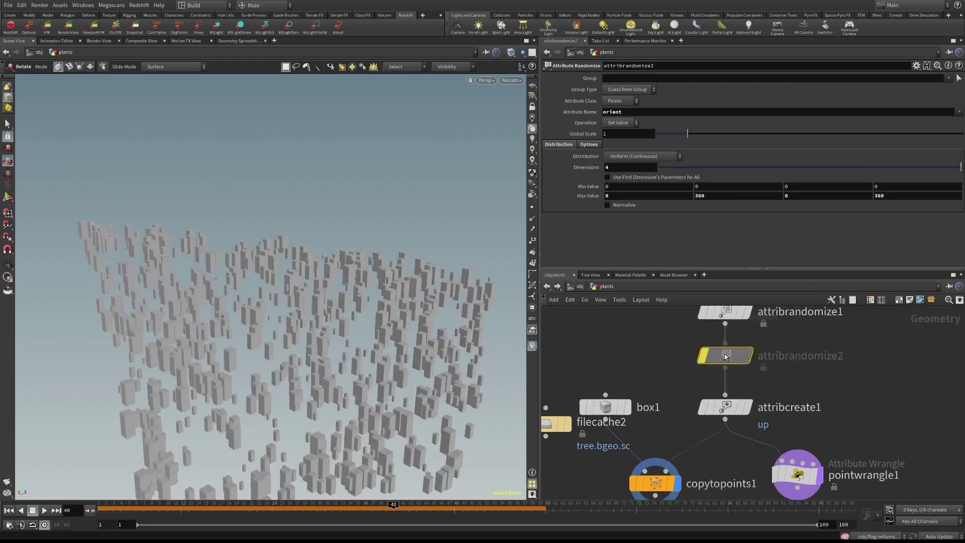
key(q)
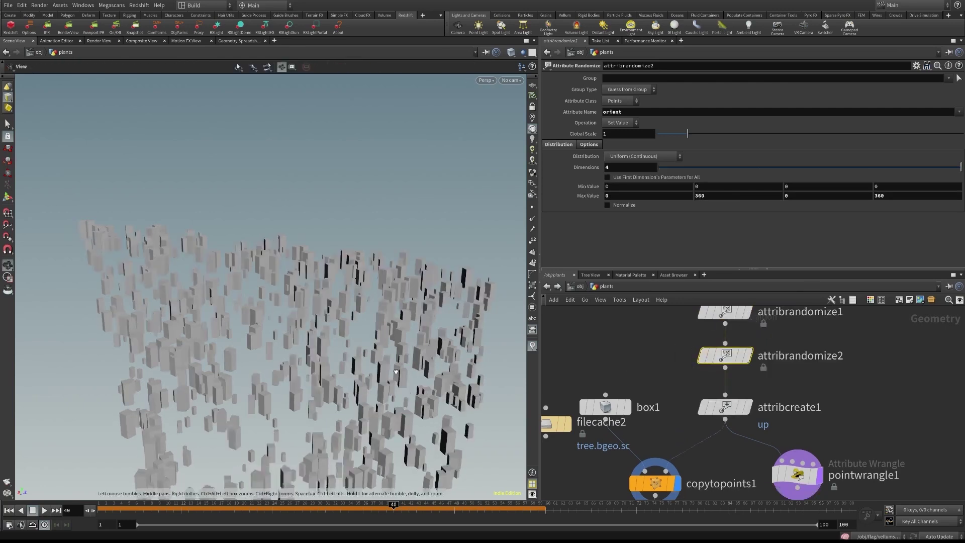
Examine the randomly rotated boxes up close, and check the orient attribute's Dimensions setting, keeping it at 4
alt+drag(430, 384, 415, 354)
scroll(417, 375, up, 3)
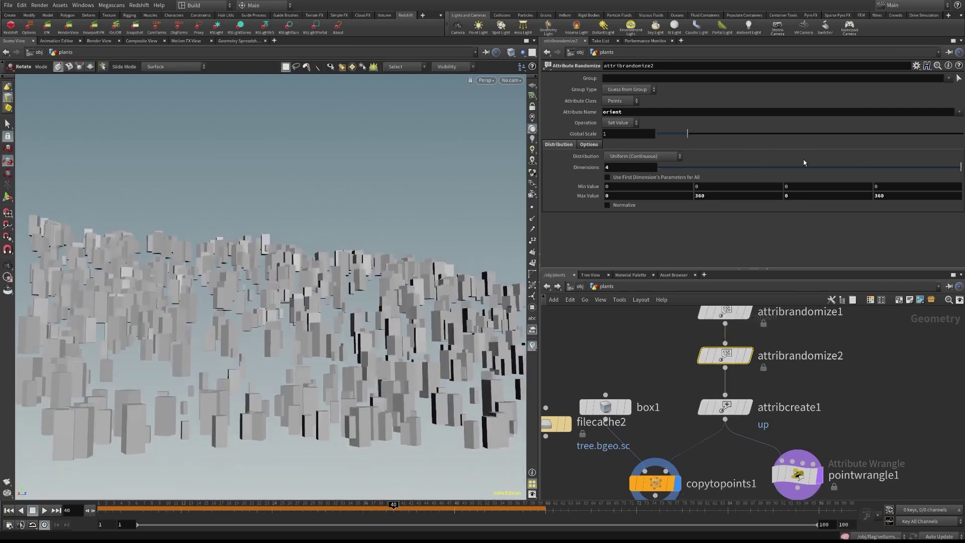
drag(899, 166, 961, 168)
Select attribcreate1 and compare the boxes with its up attribute bypassed and active, leaving it active
middle_drag(639, 361, 644, 335)
click(732, 382)
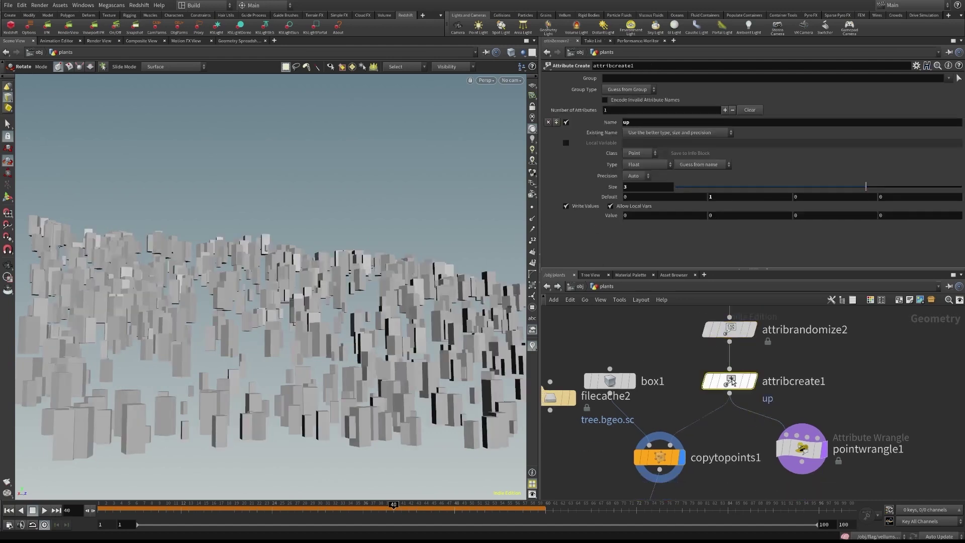
key(q)
key(q)
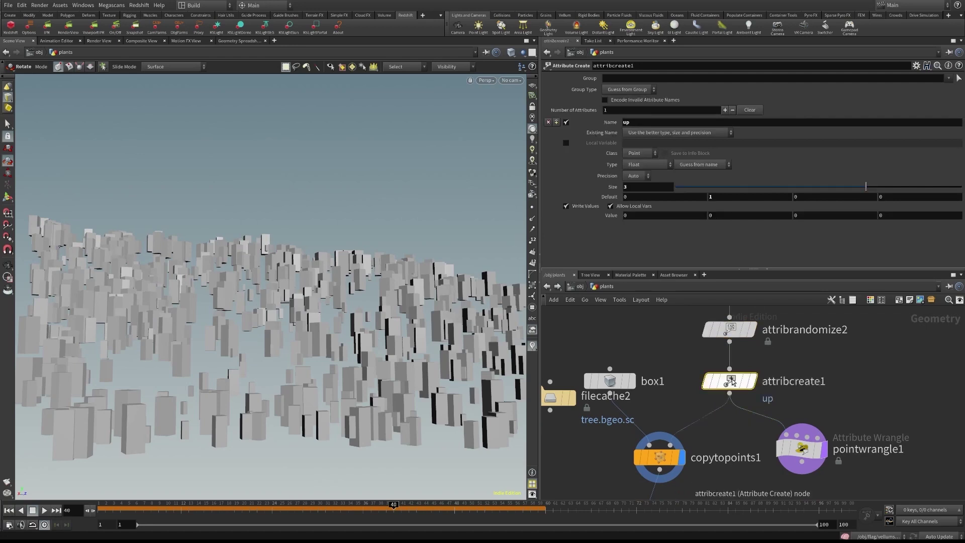
Tidy the network by lowering box1 beside attribcreate1 and lining up copytopoints1 with material1 beneath it
key(q)
click(710, 384)
middle_drag(646, 359, 641, 302)
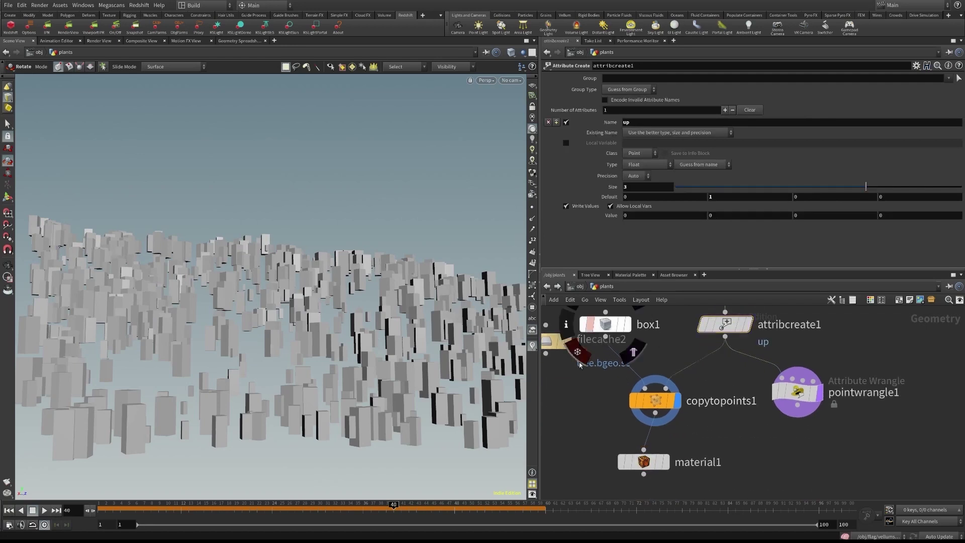
middle_drag(588, 404, 632, 409)
drag(603, 348, 567, 376)
middle_drag(660, 355, 631, 366)
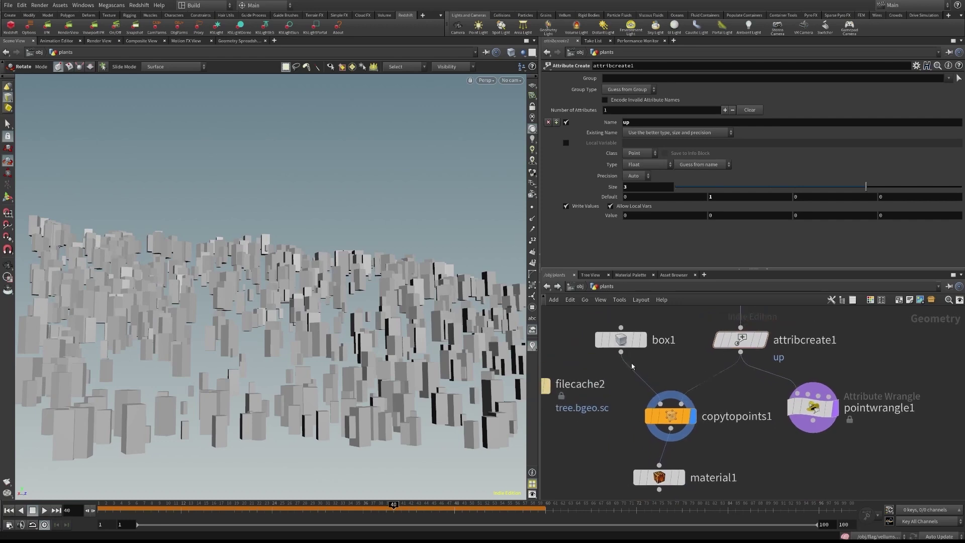
drag(622, 359, 631, 367)
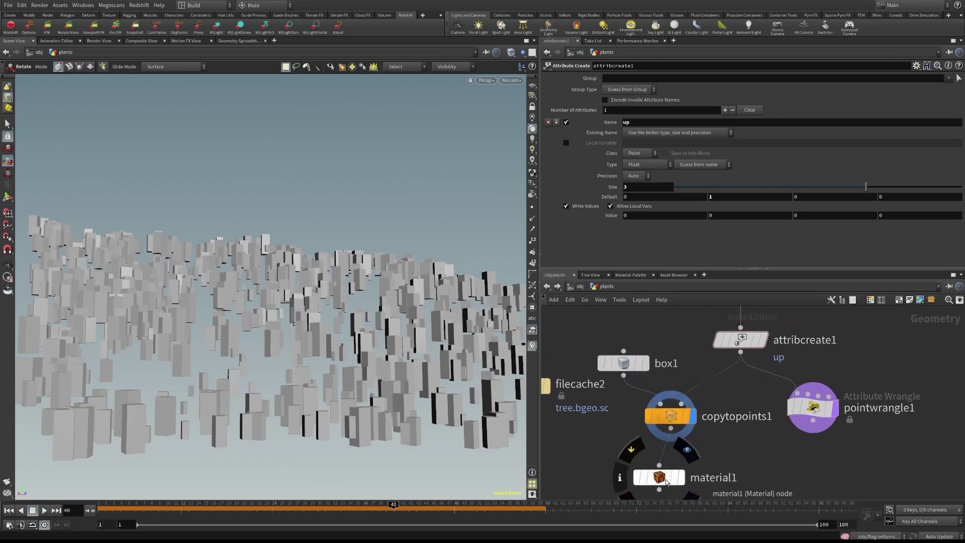
drag(665, 480, 687, 476)
drag(670, 418, 681, 409)
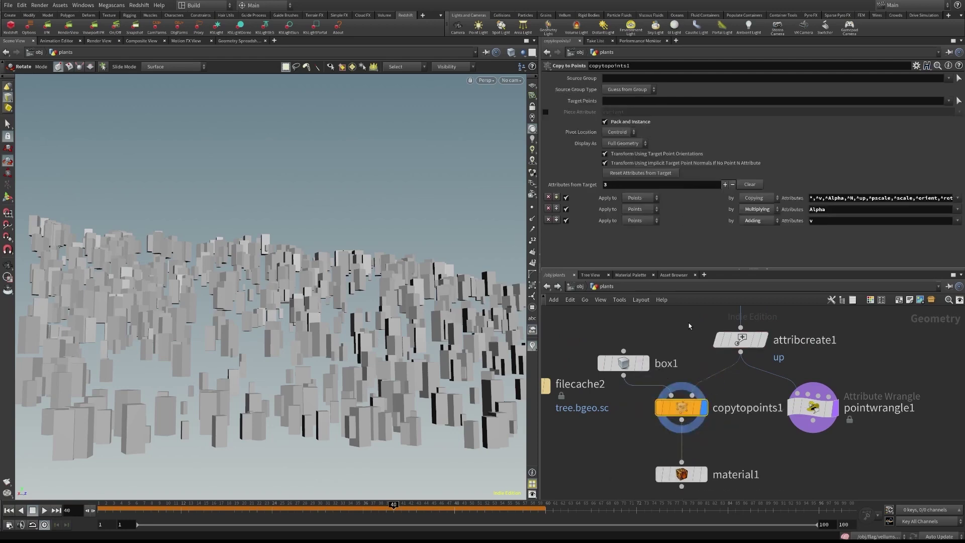
mouse_move(677, 404)
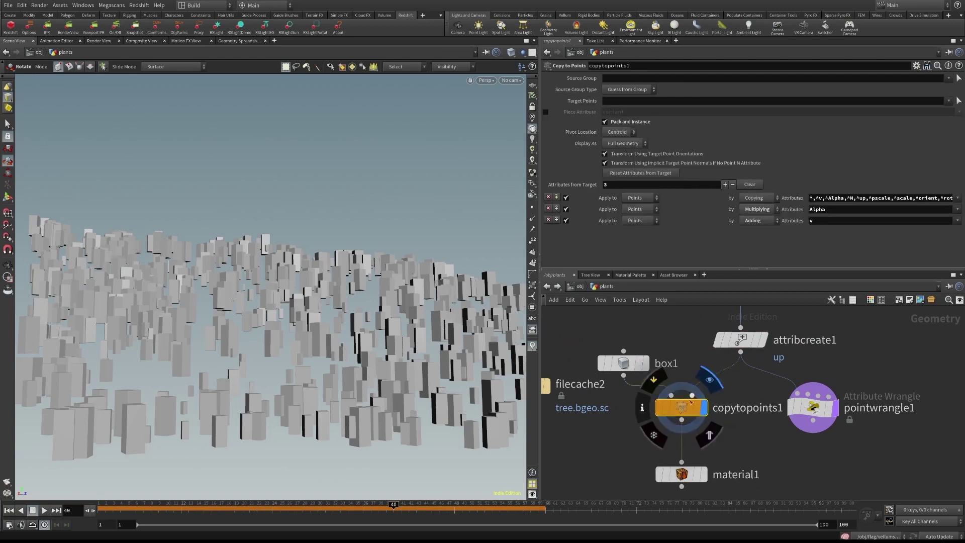
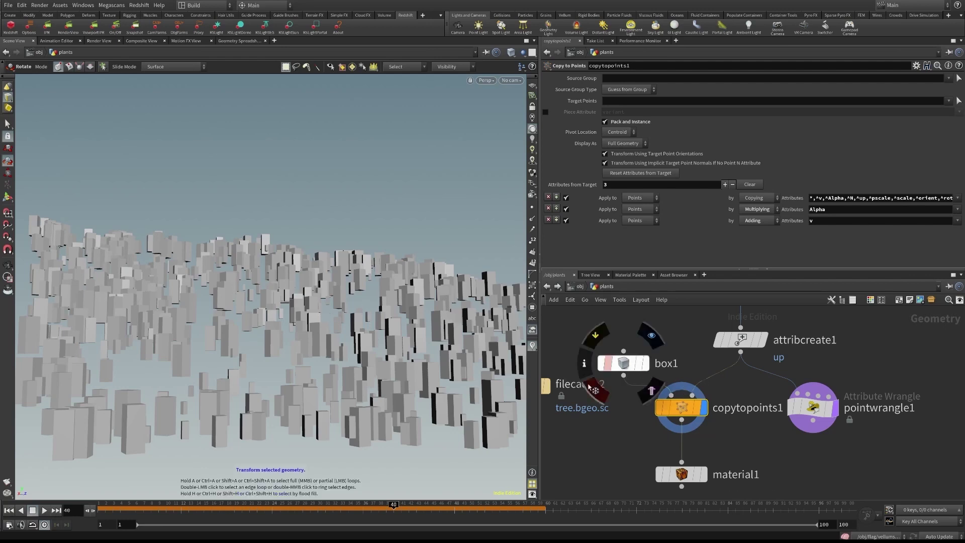
Move box1 next to attribcreate1 and connect filecache2 to copytopoints1's first input in place of the box
drag(634, 366, 659, 342)
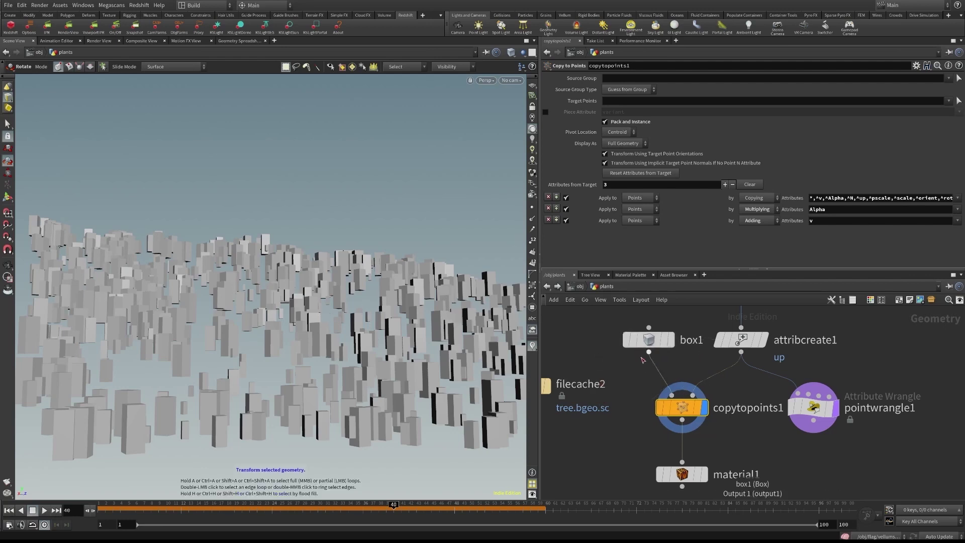
middle_drag(604, 357, 634, 347)
drag(558, 377, 702, 386)
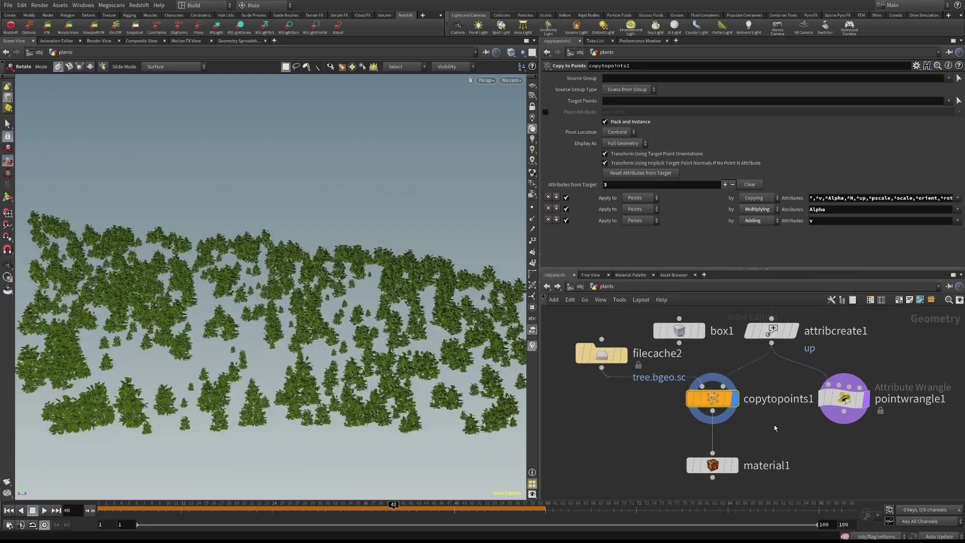
Select pointwrangle1 and examine its VEXpression that assigns the instance attribute, highlighting the object path "/obj/tree"
middle_drag(774, 427, 710, 438)
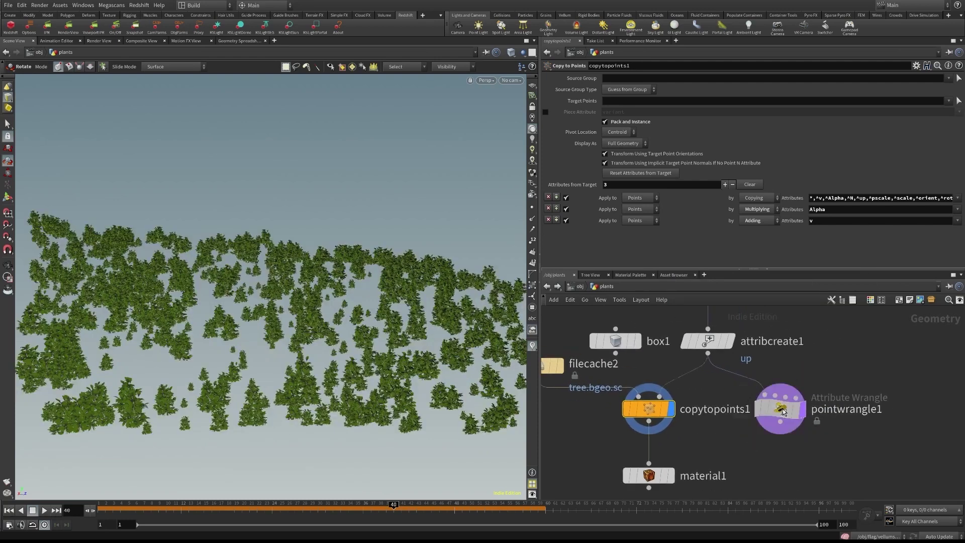
click(783, 410)
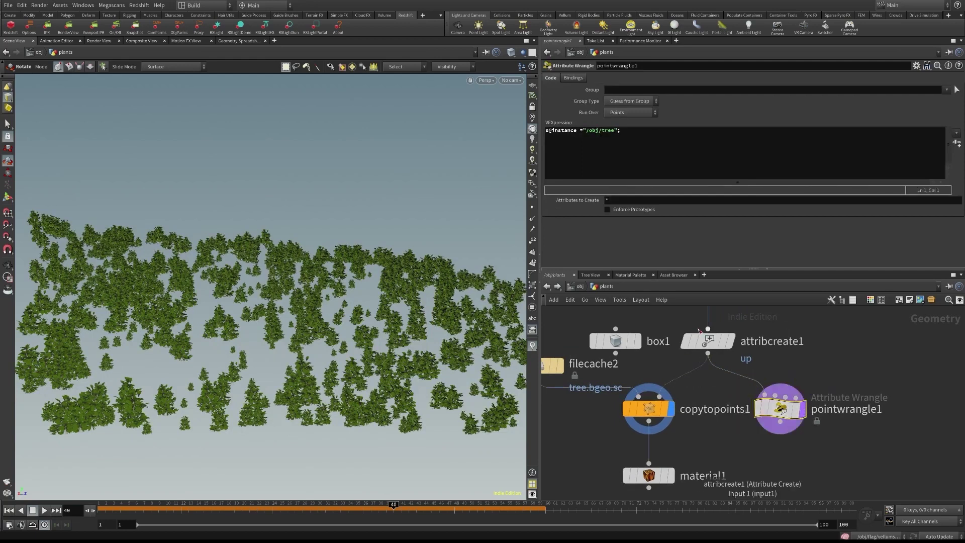
click(589, 144)
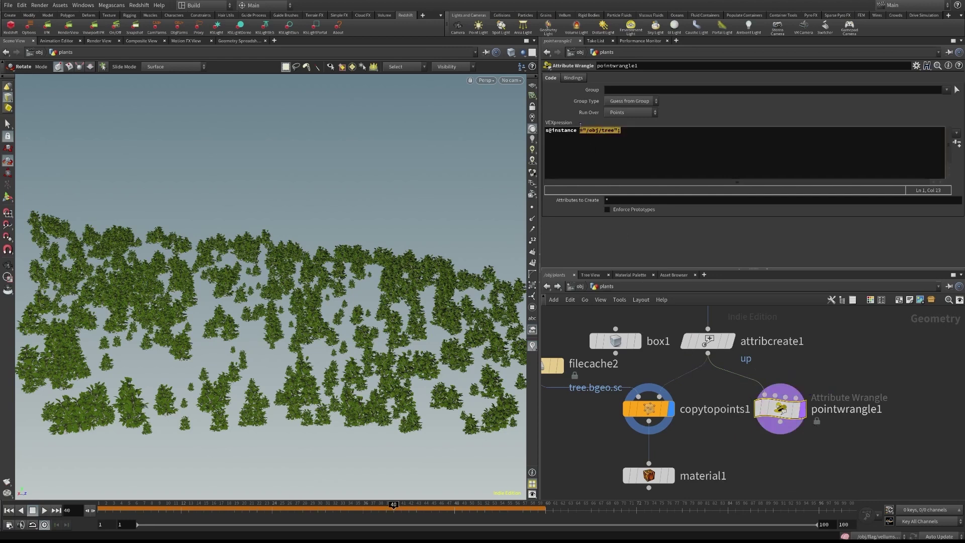
click(648, 142)
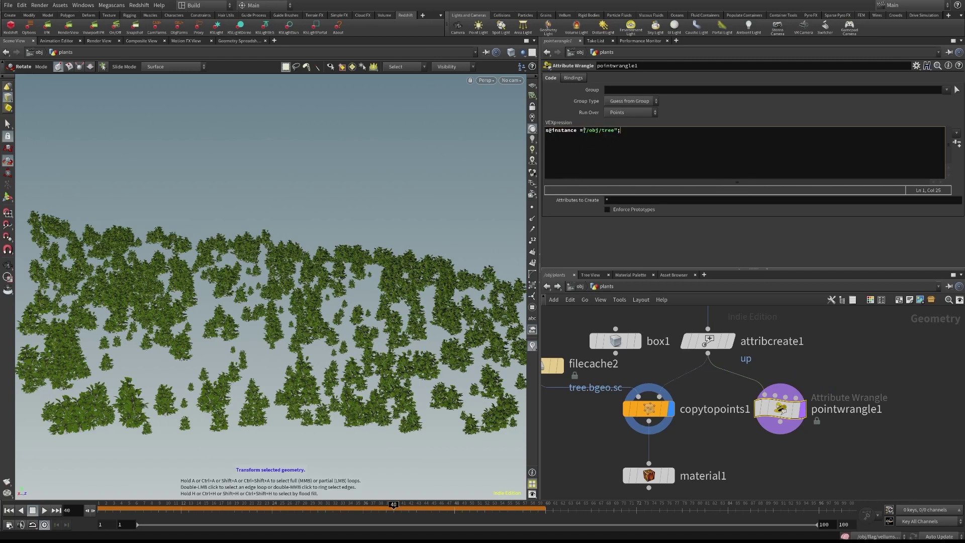
click(628, 132)
drag(620, 131, 592, 130)
click(627, 131)
mouse_move(774, 409)
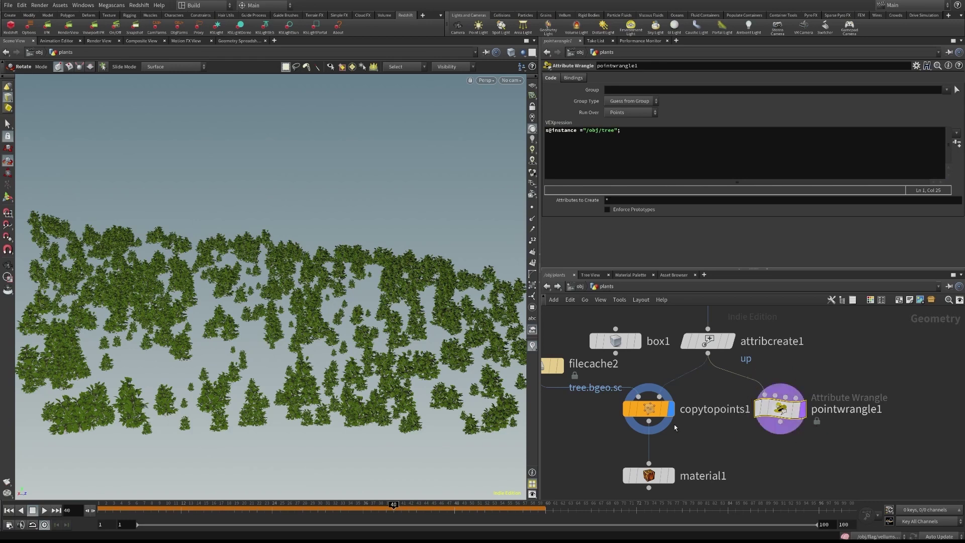
mouse_move(672, 418)
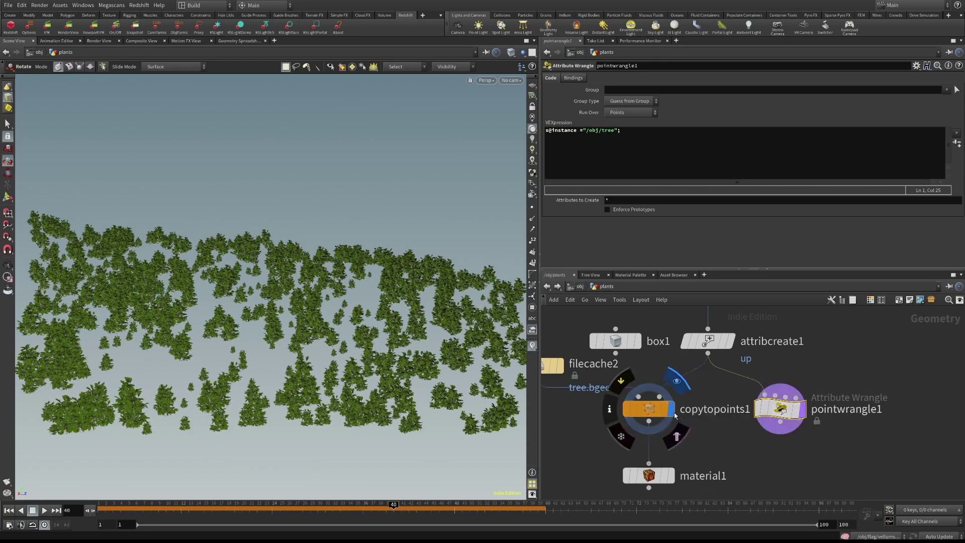
Compare the displayed output of pointwrangle1 and copytopoints1, leaving display on copytopoints1 and only the render flag on pointwrangle1
click(806, 410)
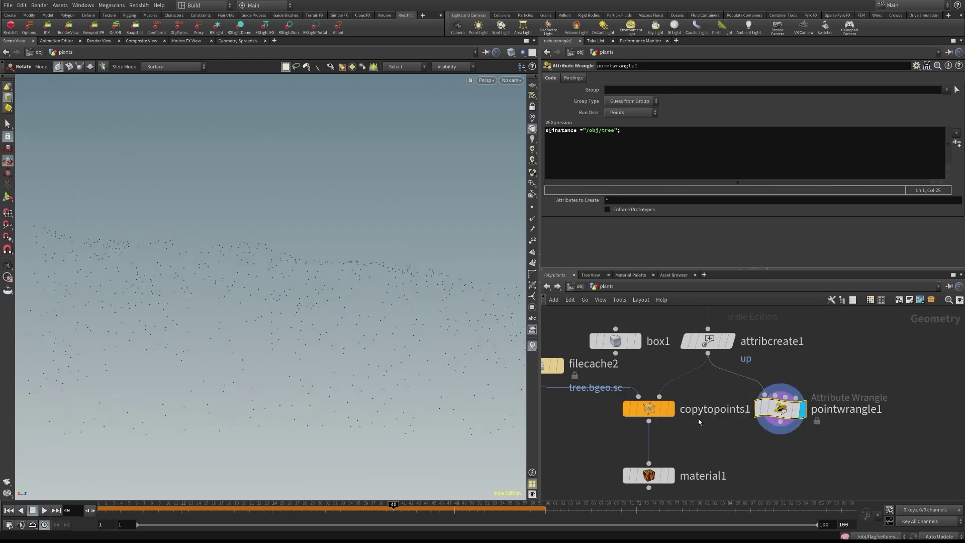
mouse_move(672, 415)
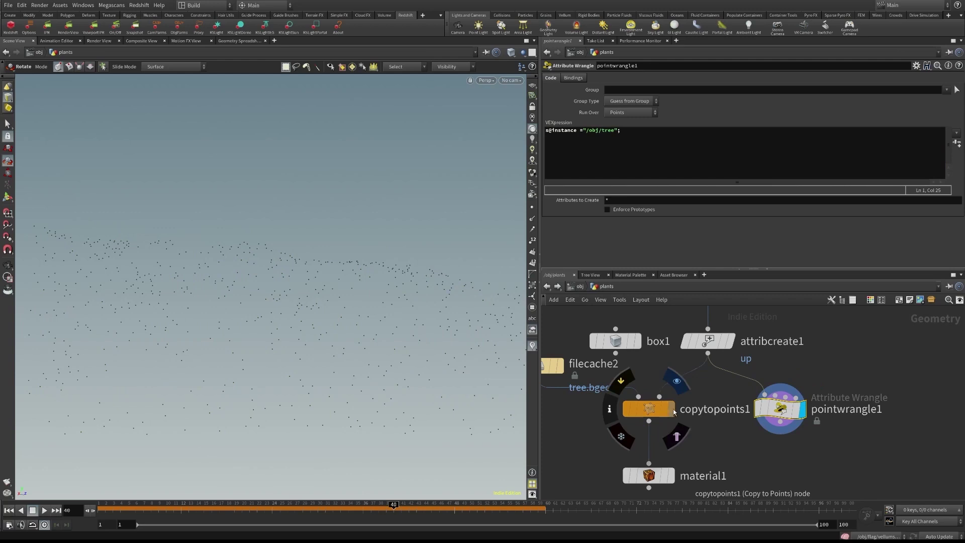
click(671, 410)
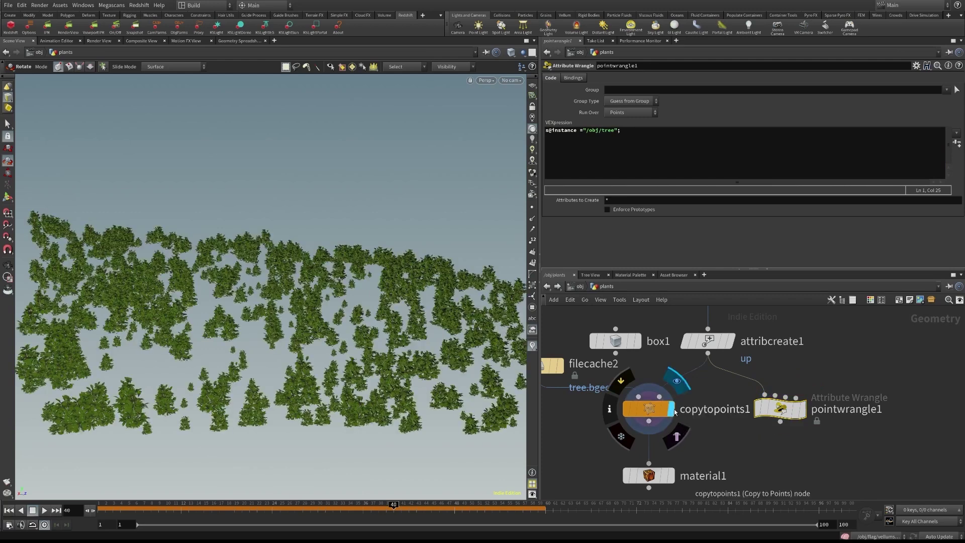
mouse_move(806, 411)
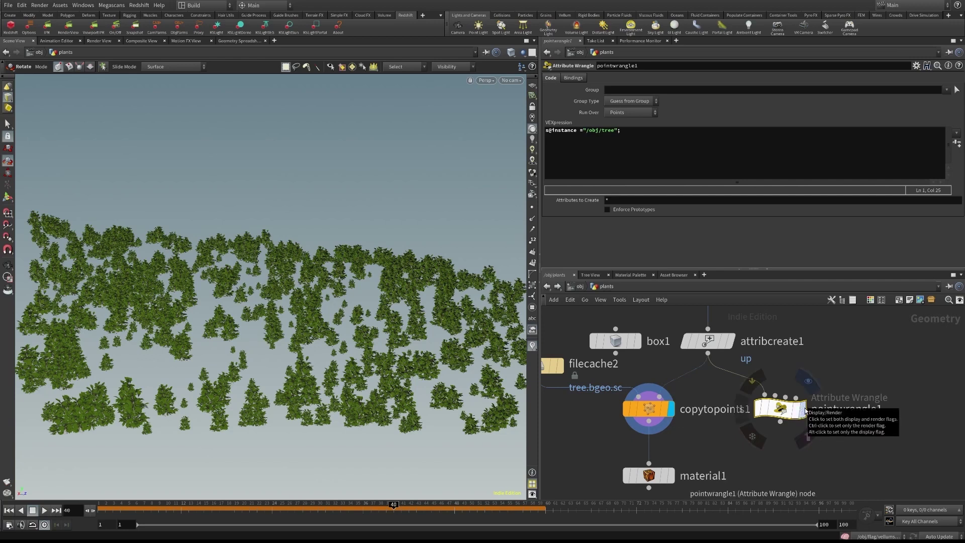
ctrl+click(806, 411)
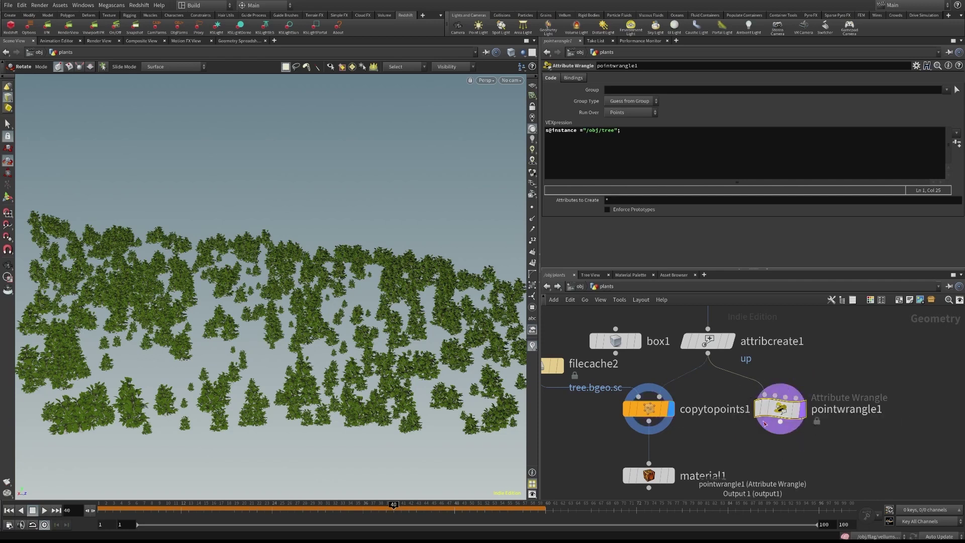
mouse_move(657, 408)
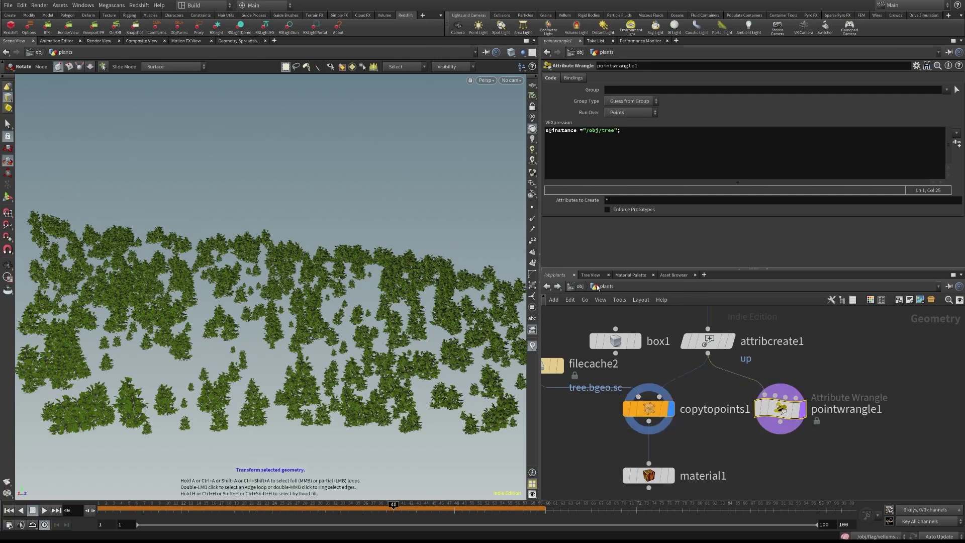
Return to the object level, extend the Plants network box slightly downward and open the grass_patch node
click(579, 286)
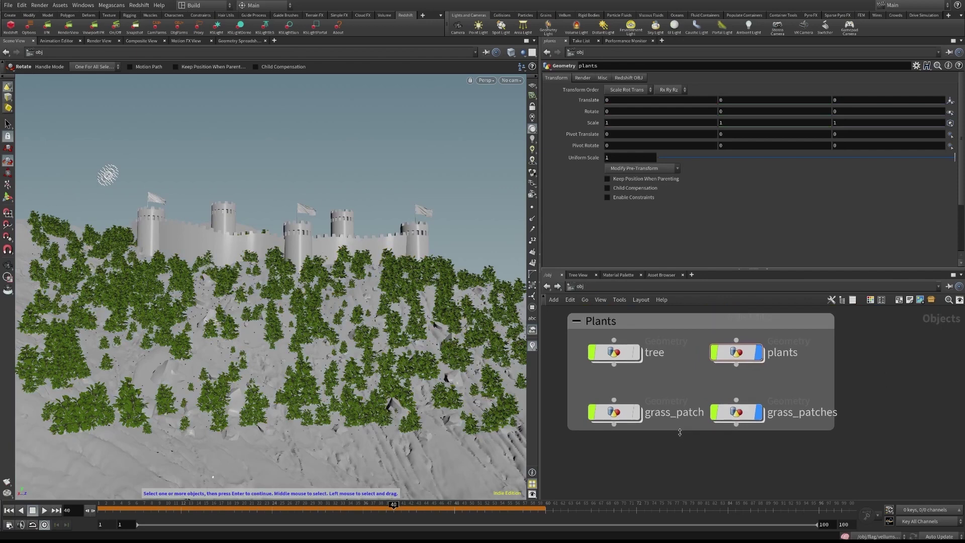
drag(680, 430, 682, 448)
double_click(616, 411)
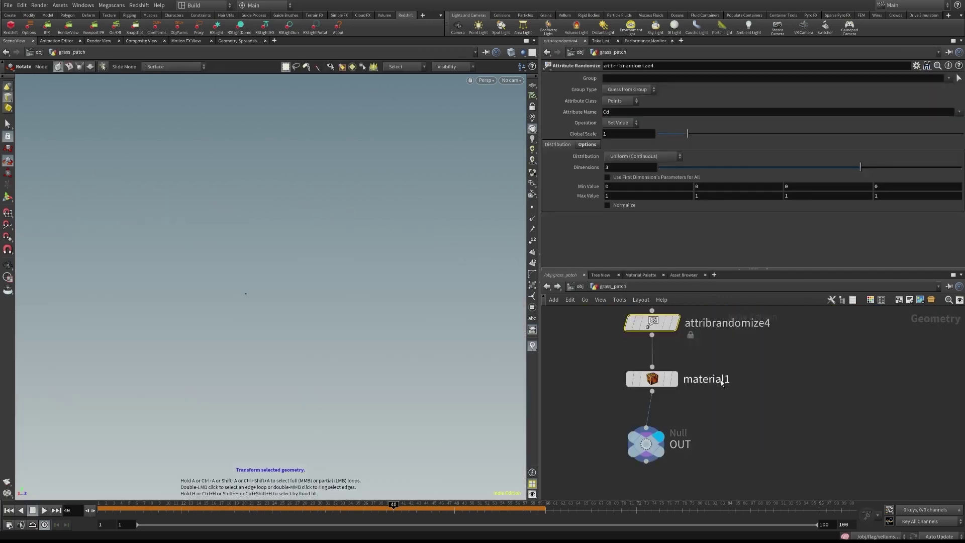
Frame the complete grass patch and examine it from a higher angle
scroll(758, 453, down, 5)
scroll(652, 402, up, 3)
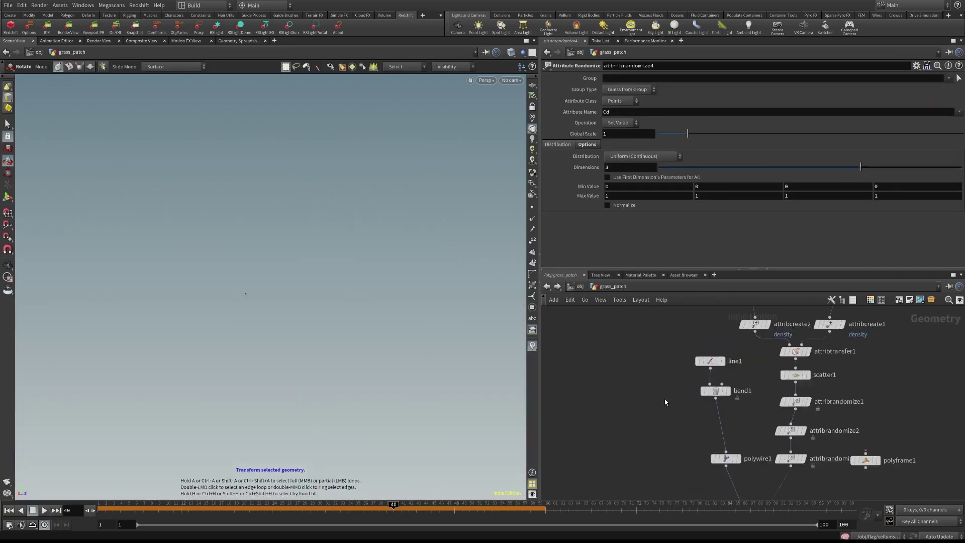
key(Escape)
key(g)
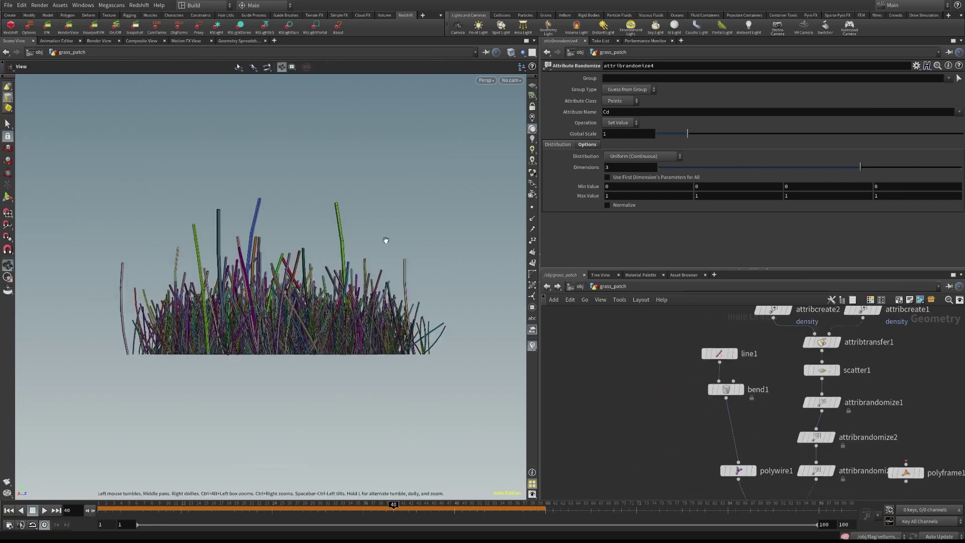
drag(386, 239, 386, 322)
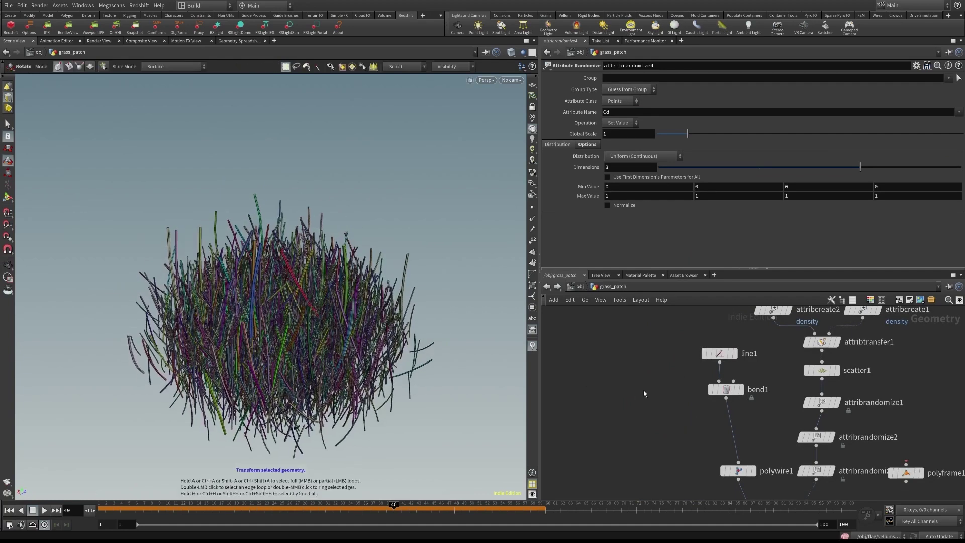
Display line1 with its point markers turned on, and compare it with the curved output of bend1
click(737, 354)
drag(372, 249, 354, 310)
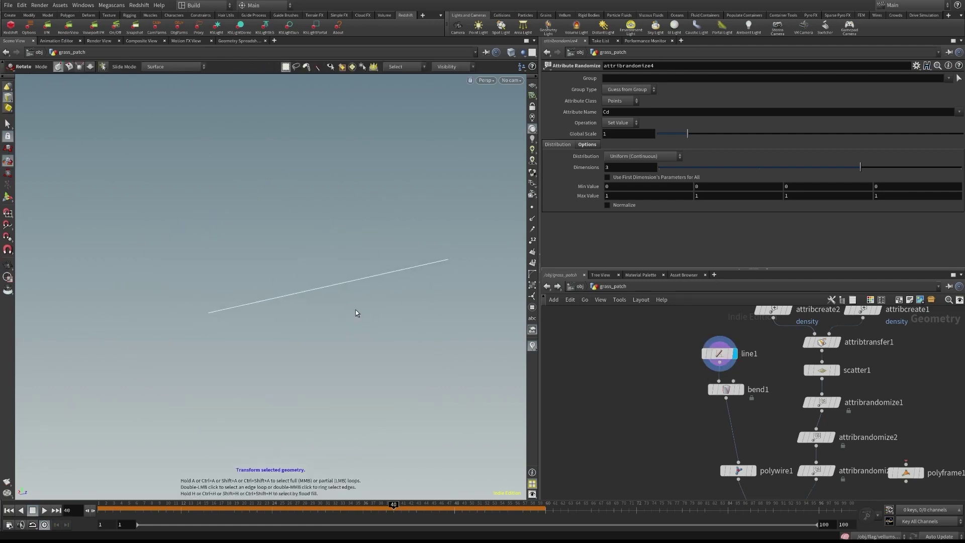
click(532, 206)
drag(416, 257, 386, 302)
middle_drag(676, 399, 663, 383)
click(740, 388)
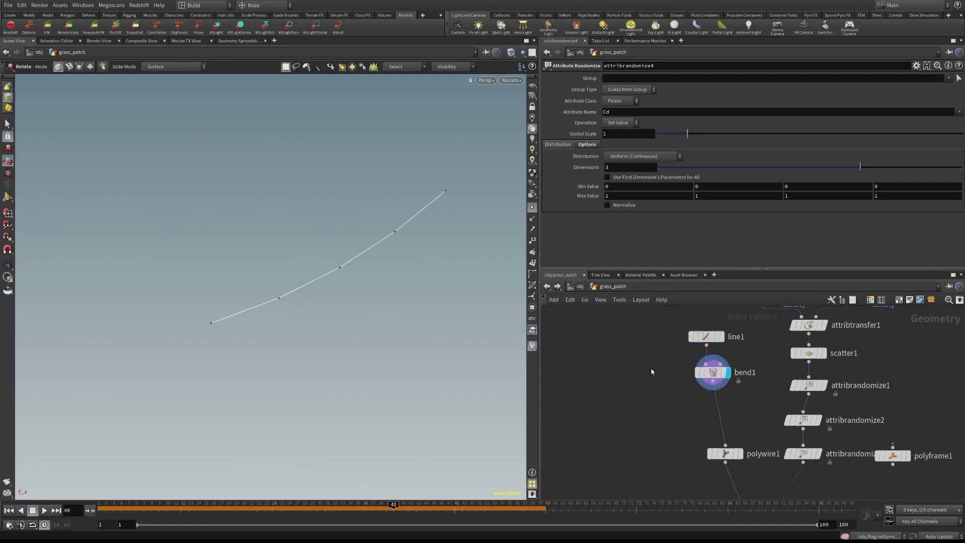
Display and select polywire1, and examine the thickened grass blade up close
middle_drag(669, 444, 642, 381)
click(715, 390)
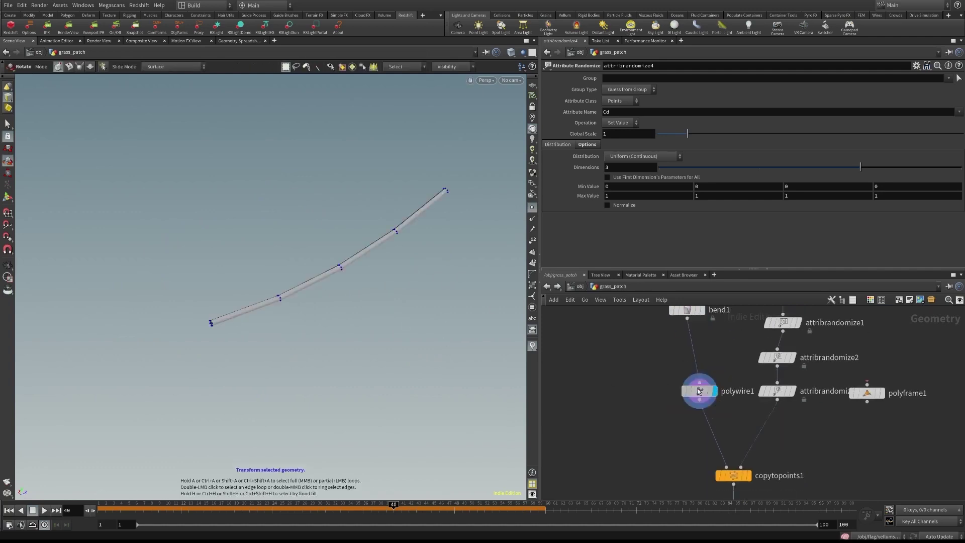
click(695, 391)
alt+drag(415, 280, 449, 180)
alt+right_drag(211, 272, 450, 262)
alt+middle_drag(450, 262, 323, 267)
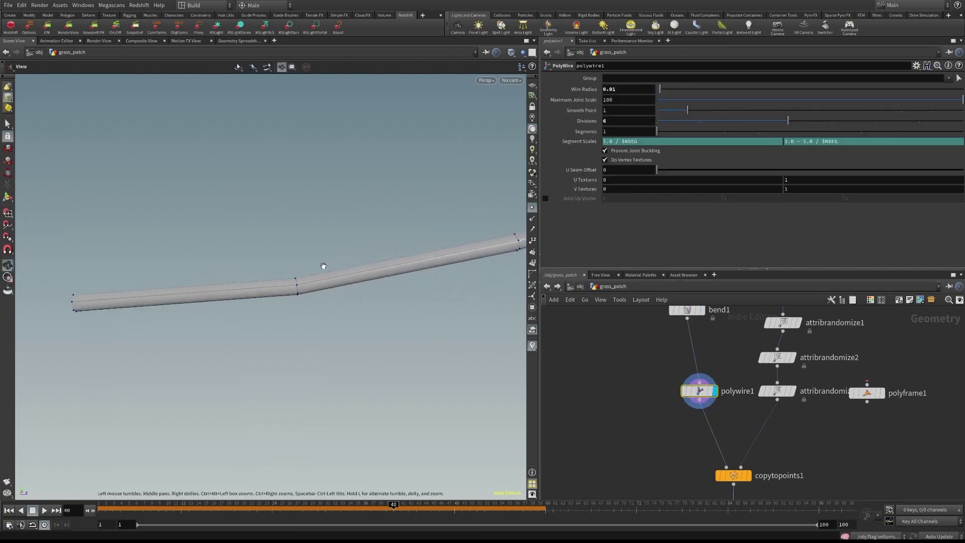
alt+drag(323, 267, 370, 265)
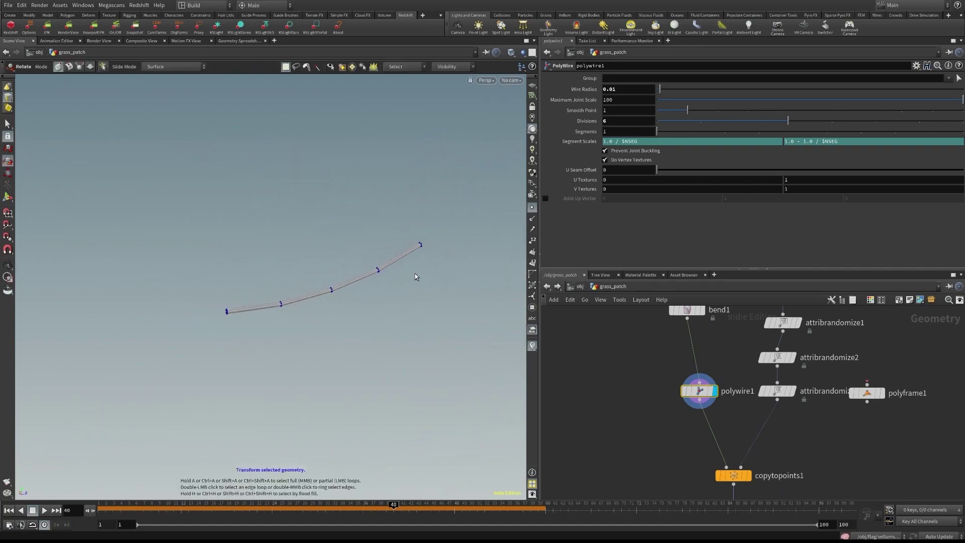
Go to the start of the scatter surface branch and display tube1, examining the cylinder from above
scroll(752, 420, down, 5)
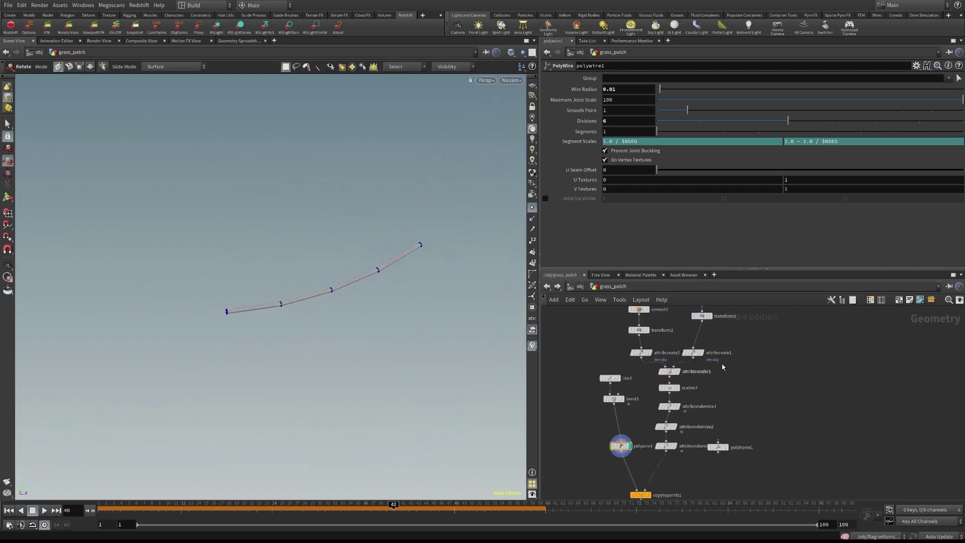
scroll(678, 355, up, 4)
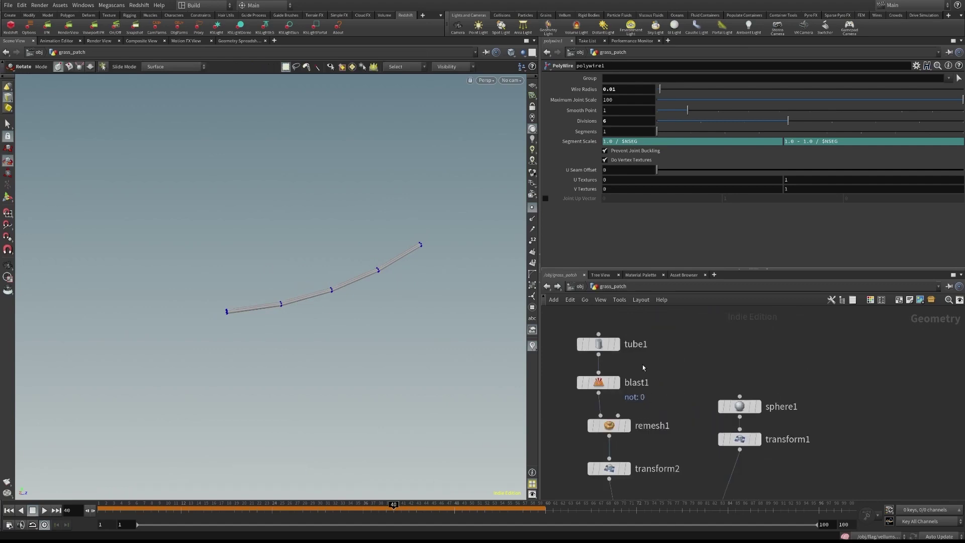
click(616, 344)
alt+right_drag(388, 303, 360, 276)
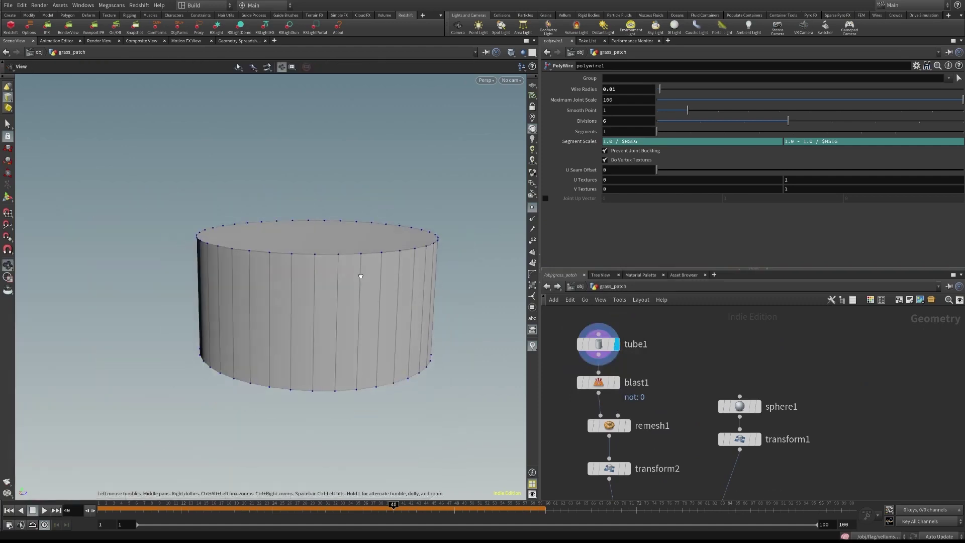
alt+drag(360, 275, 370, 314)
Display the disc isolated by blast1 and the denser mesh produced from it by remesh1
click(616, 382)
click(620, 383)
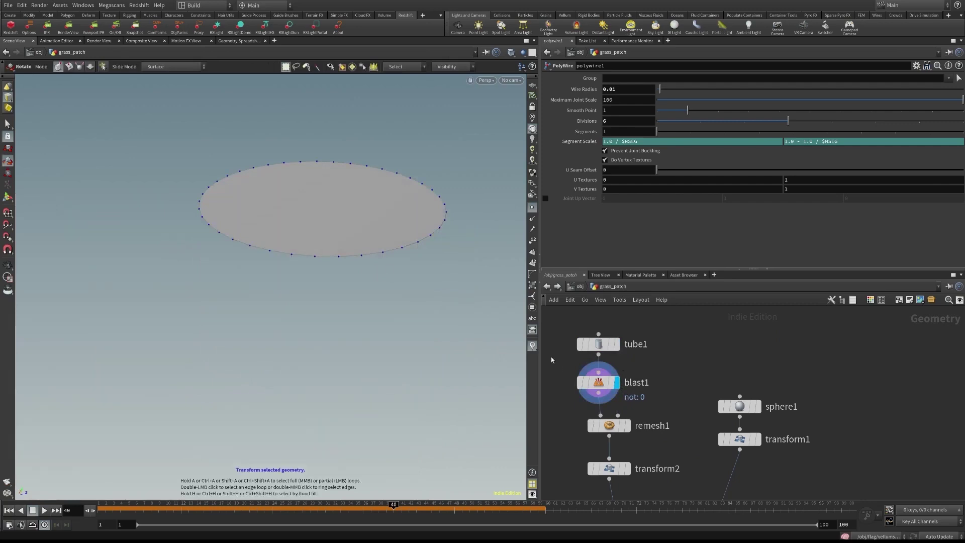
click(627, 426)
key(Escape)
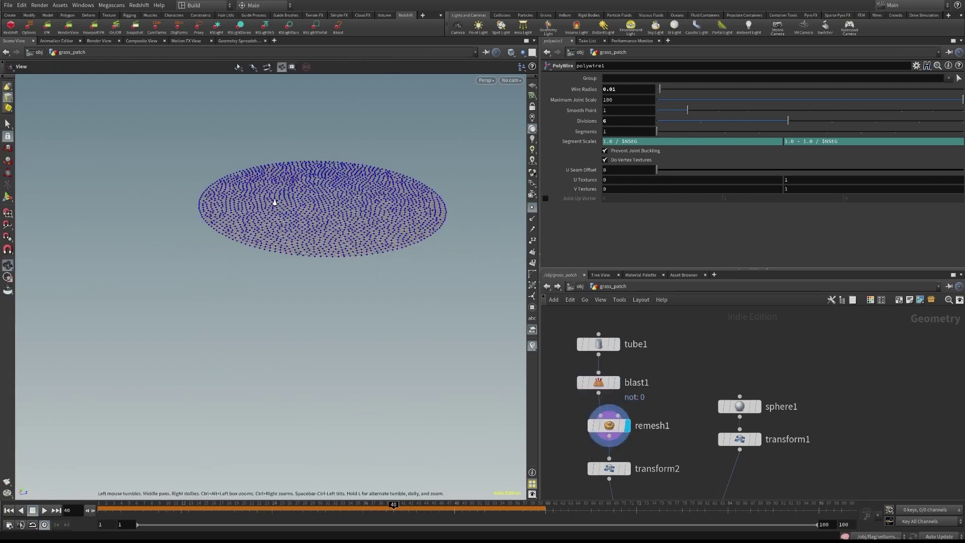
Examine the remesh1 disc up close from above, and display transform2 for comparison
scroll(275, 202, up, 2)
key(r)
alt+drag(325, 202, 368, 195)
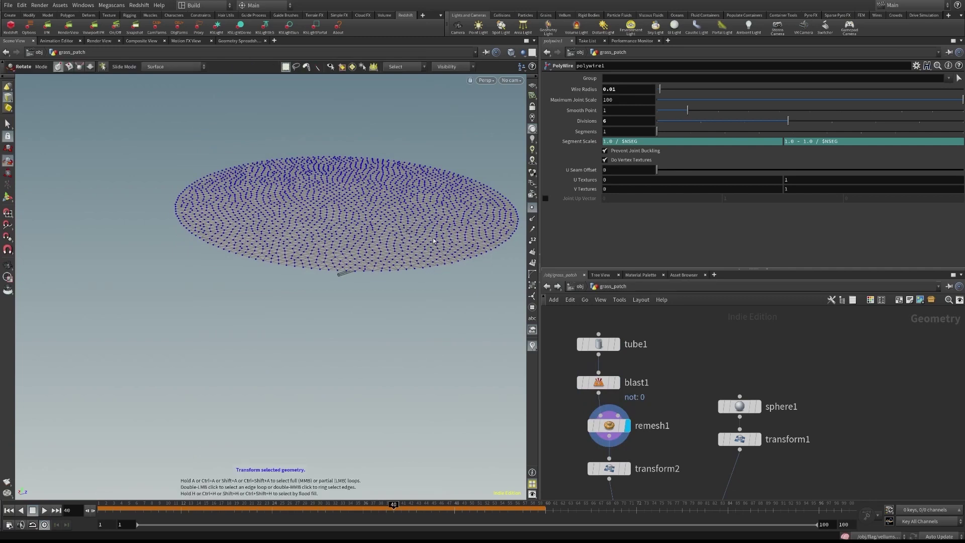
alt+drag(404, 221, 401, 259)
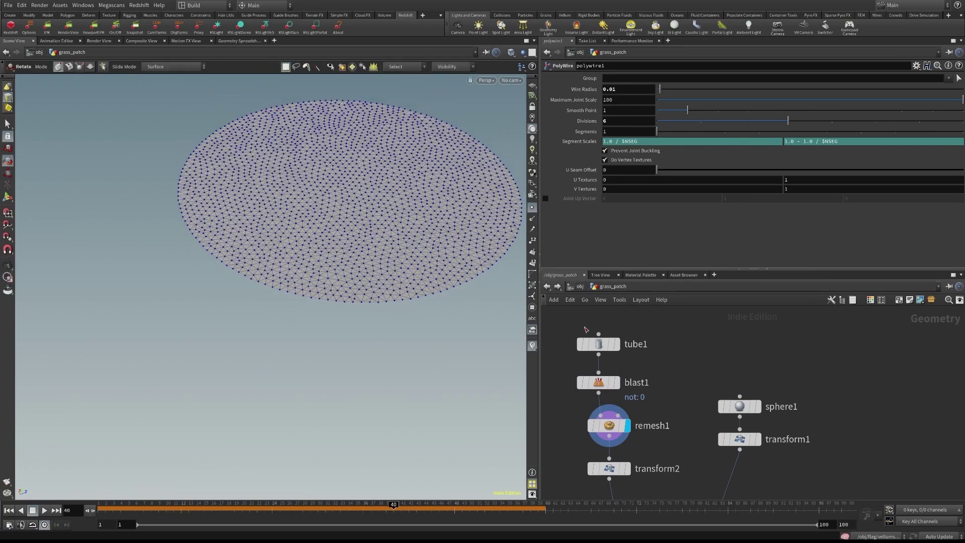
middle_drag(676, 379, 666, 328)
click(617, 417)
alt+drag(380, 211, 375, 286)
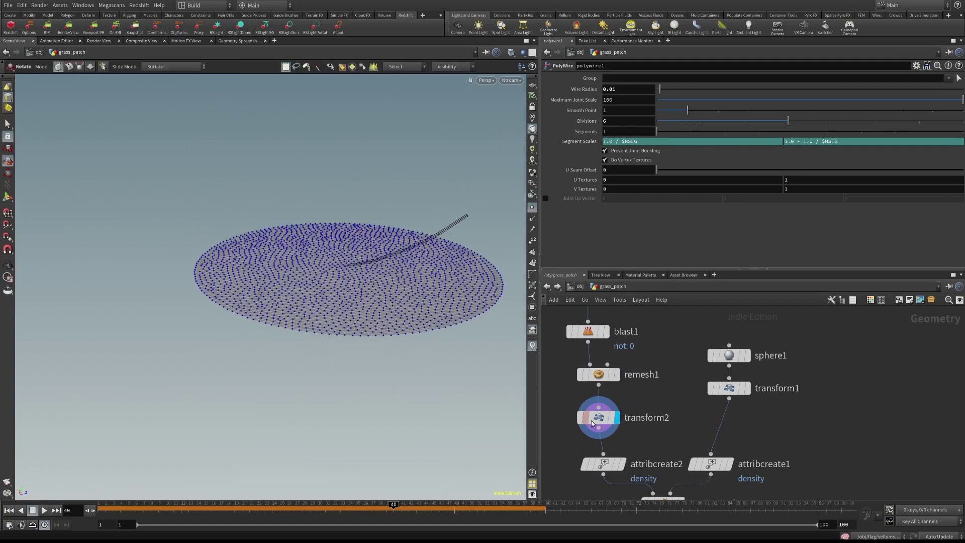
Select attribcreate2, check its density attribute's name and value, and display its output on the disc
middle_drag(604, 464, 601, 403)
click(602, 404)
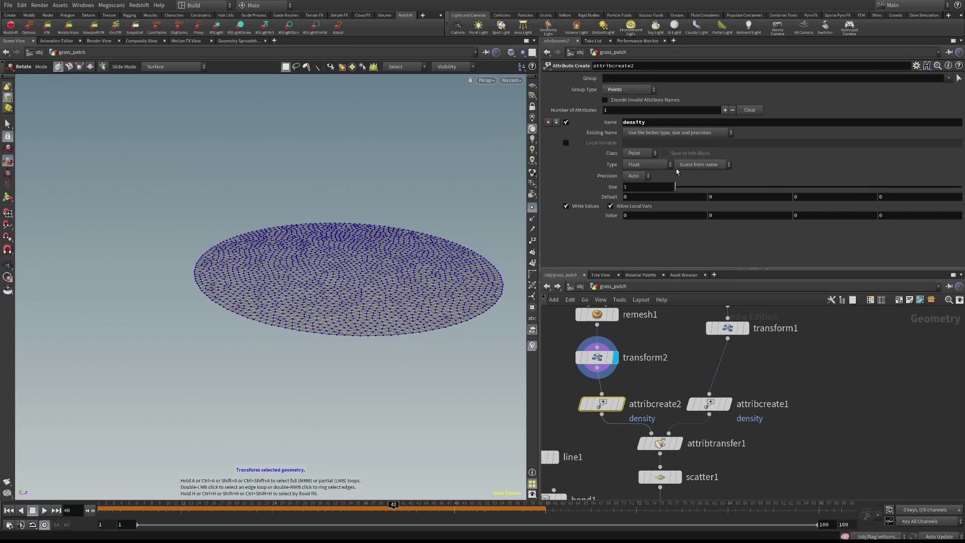
click(655, 122)
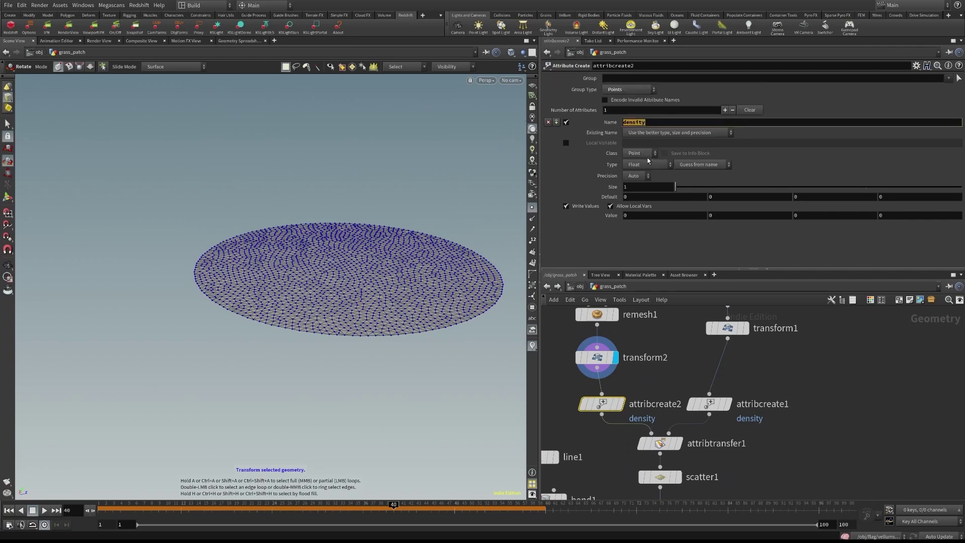
click(644, 216)
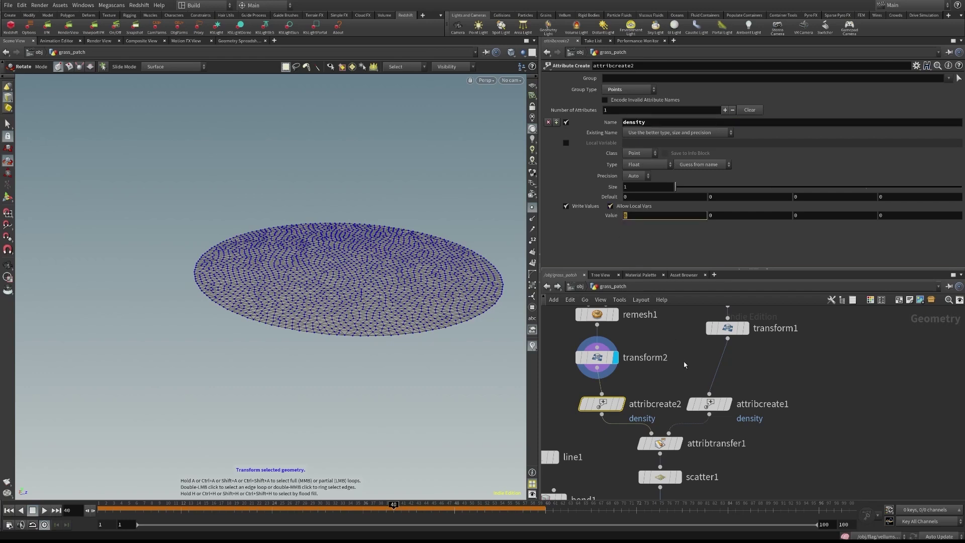
click(621, 403)
alt+drag(422, 203, 405, 222)
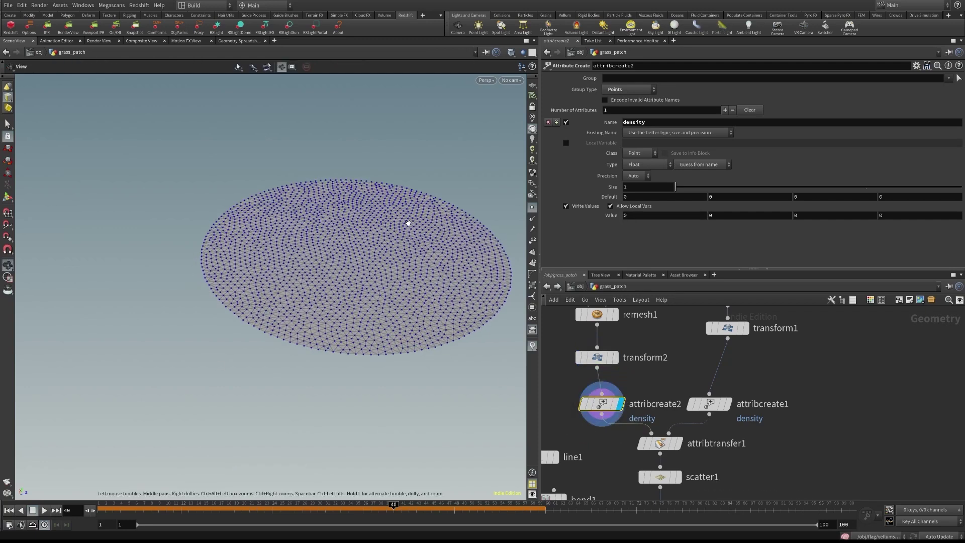
Display sphere1 and its scaled-down output from transform1, examining the small sphere against the disc
middle_drag(698, 345, 680, 405)
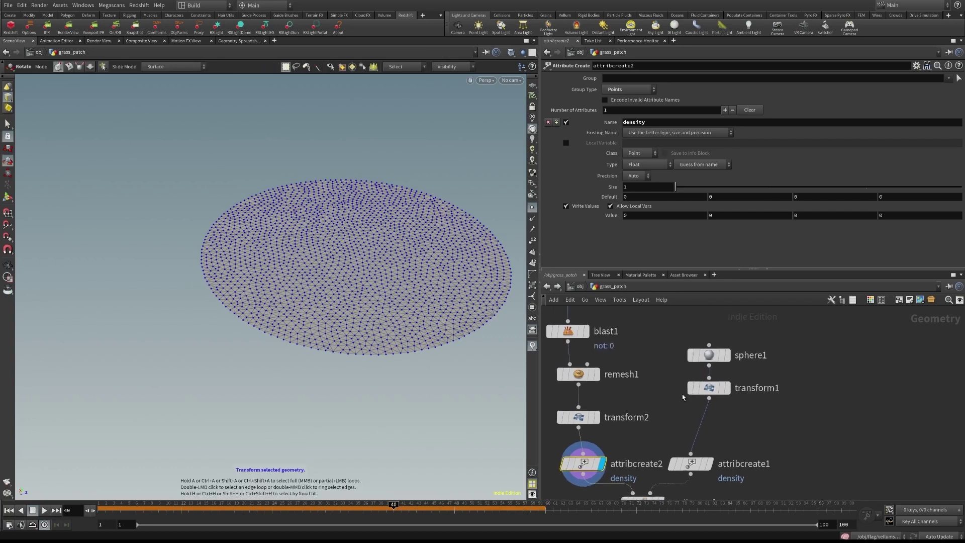
click(732, 331)
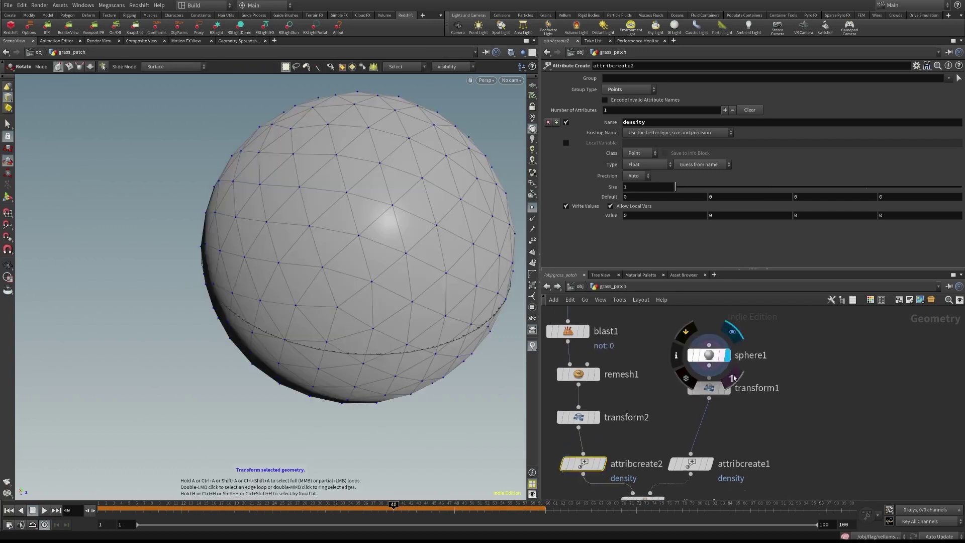
click(728, 389)
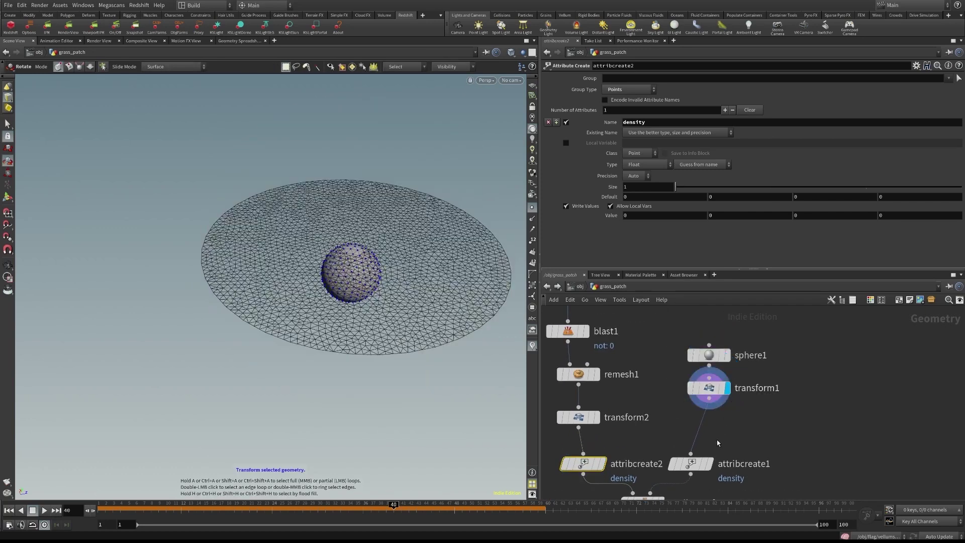
alt+drag(483, 378, 368, 204)
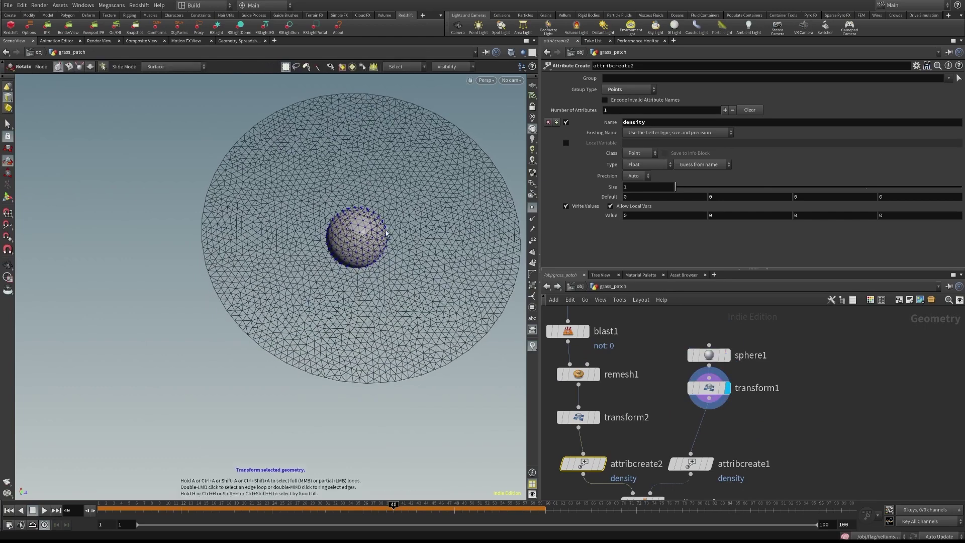
alt+drag(374, 228, 323, 220)
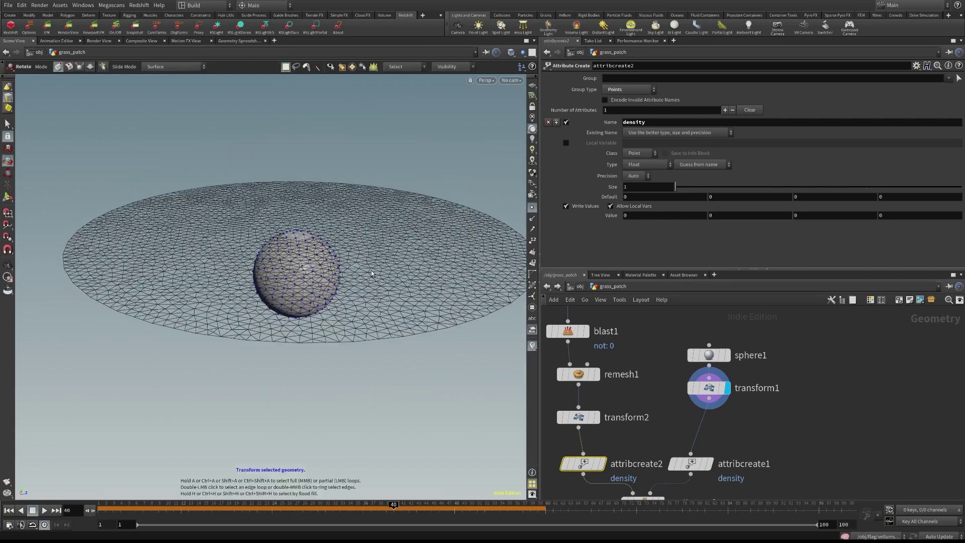
Select attribcreate1 on the sphere branch and check its density attribute's name and value
middle_drag(682, 420, 684, 366)
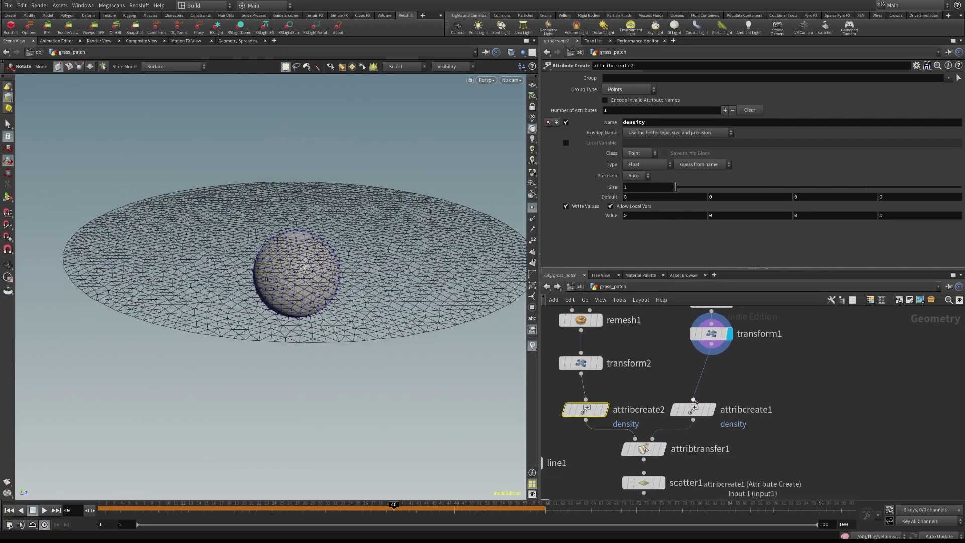
click(692, 416)
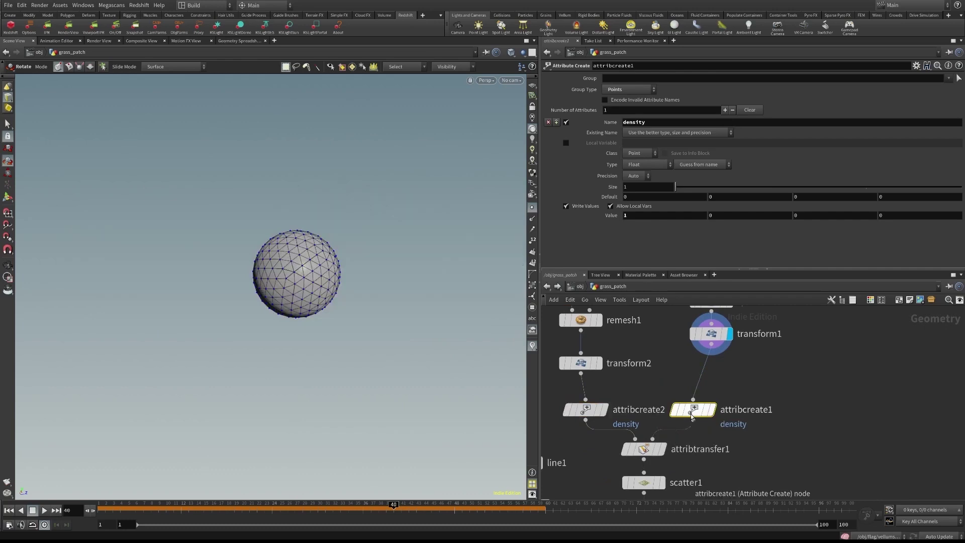
double_click(660, 122)
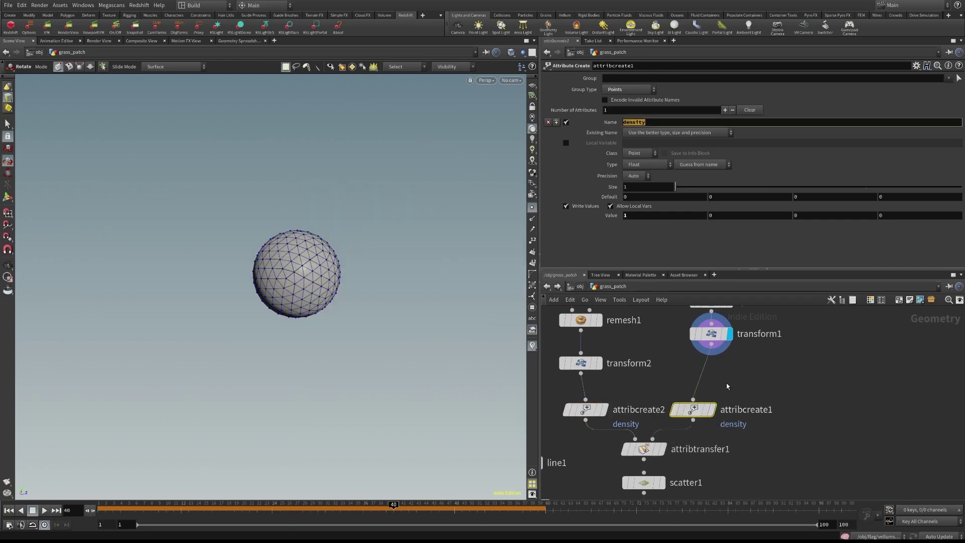
click(633, 218)
click(777, 466)
Select attribtransfer1 to review its transfer conditions, and examine where the transform1 sphere overlaps the disc
middle_drag(778, 465, 789, 416)
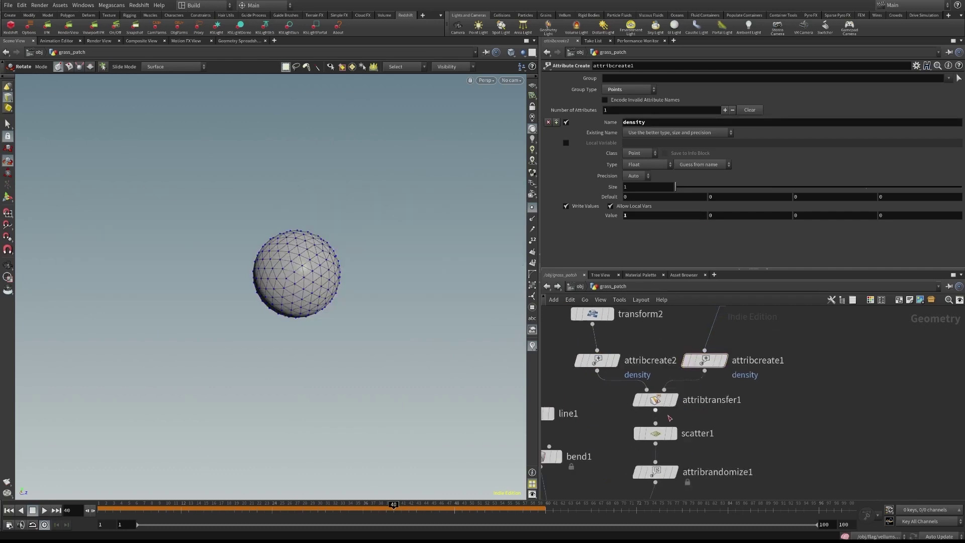
scroll(653, 402, up, 1)
click(655, 404)
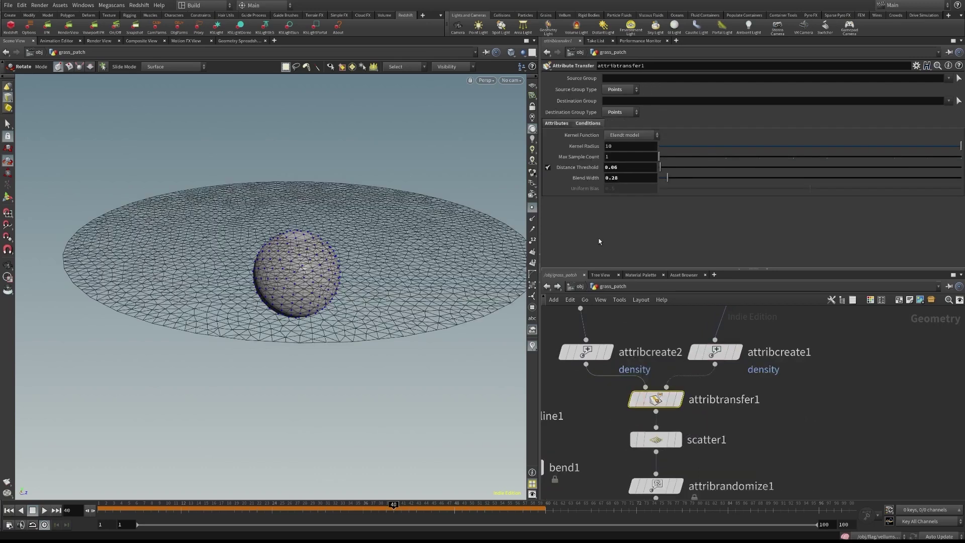
mouse_move(657, 401)
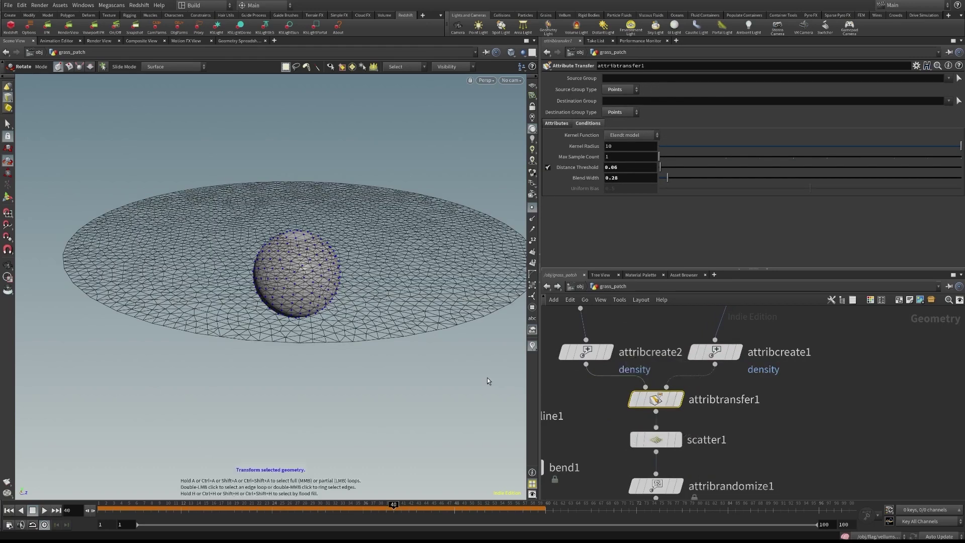
middle_drag(668, 325, 661, 413)
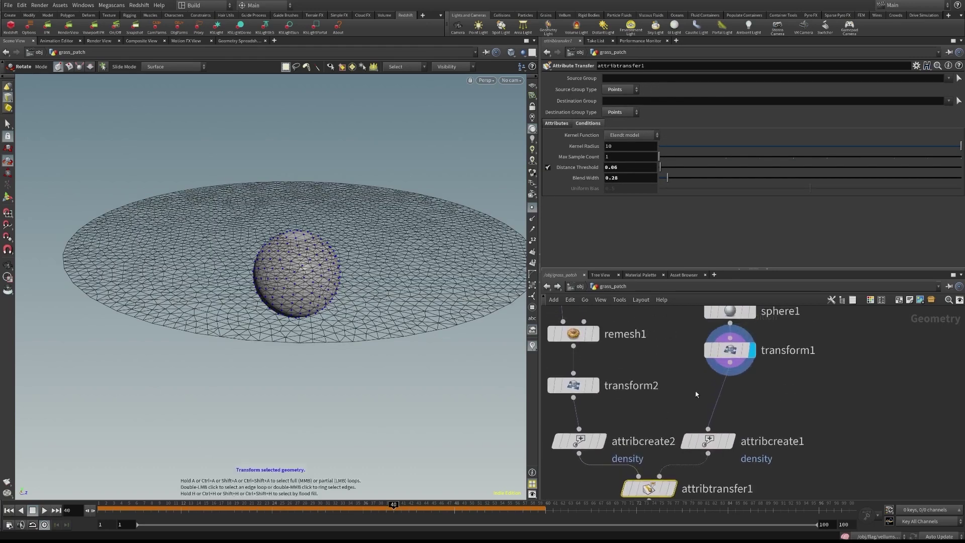
mouse_move(720, 348)
alt+drag(318, 226, 337, 256)
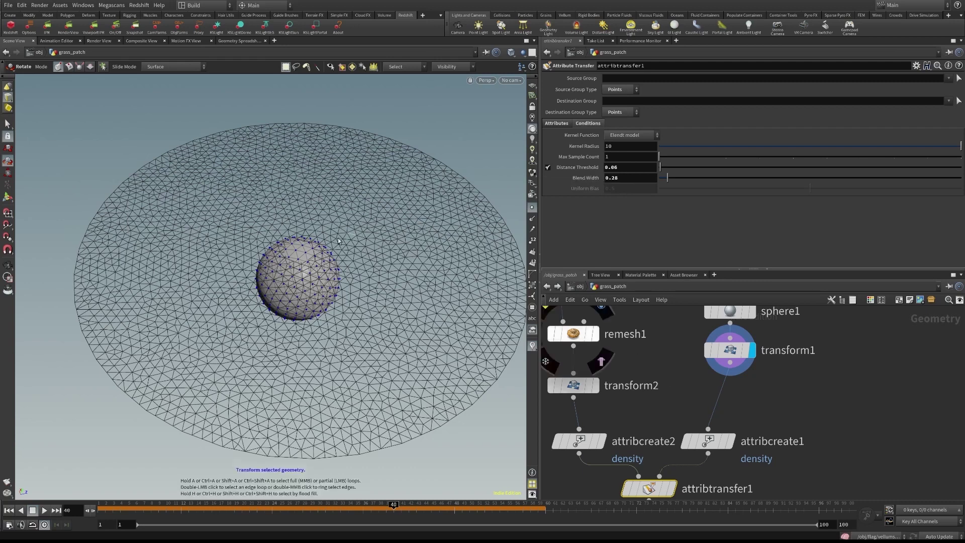
Display and select scatter1, and check the density attribute that drives its point distribution
middle_drag(653, 433, 640, 337)
middle_drag(781, 423, 781, 357)
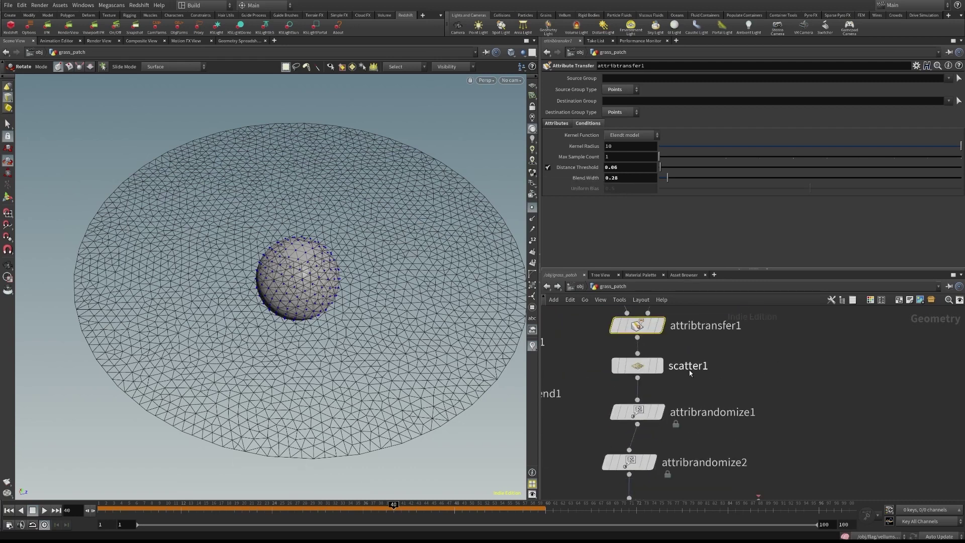
click(658, 365)
click(631, 369)
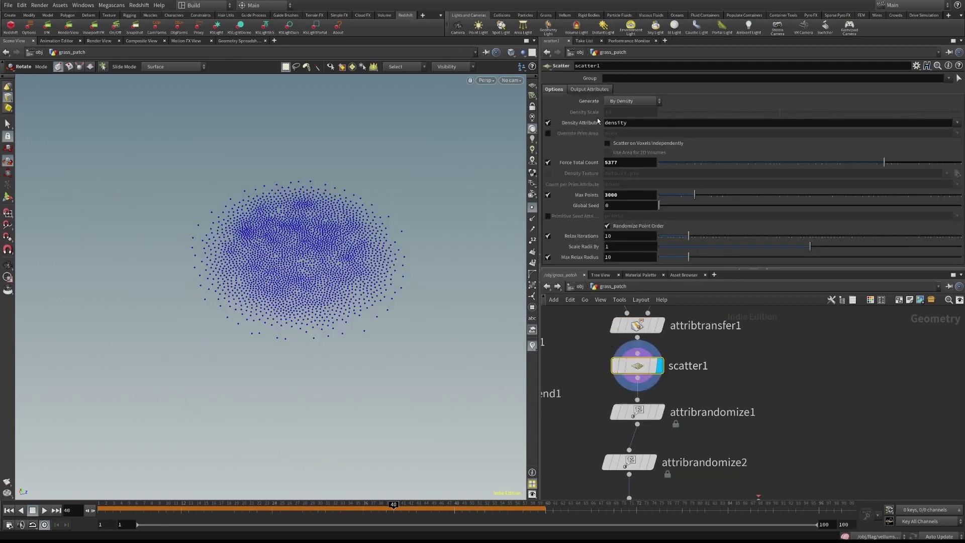
double_click(625, 122)
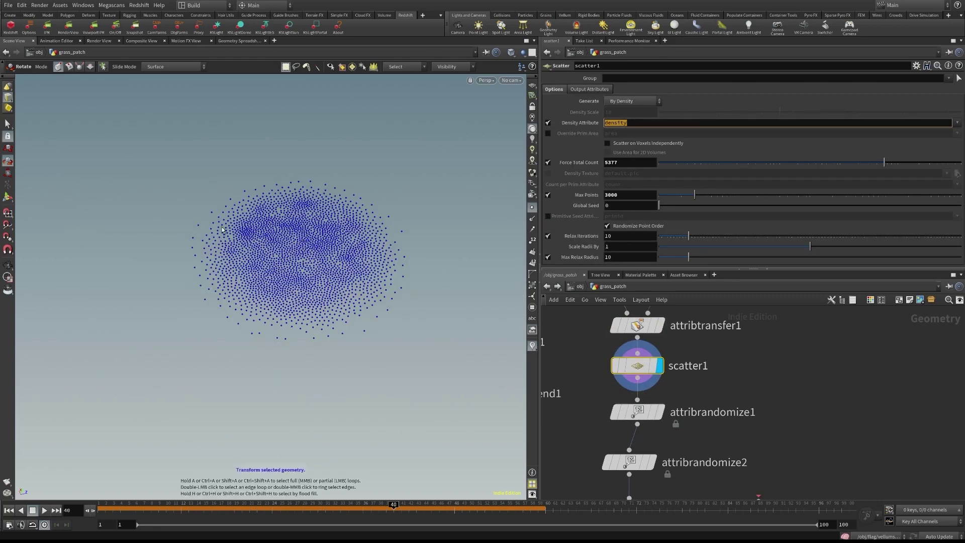
Set the Blend Width of attribtransfer1 to 0.19 to tighten the scattered point area
middle_drag(722, 352, 760, 403)
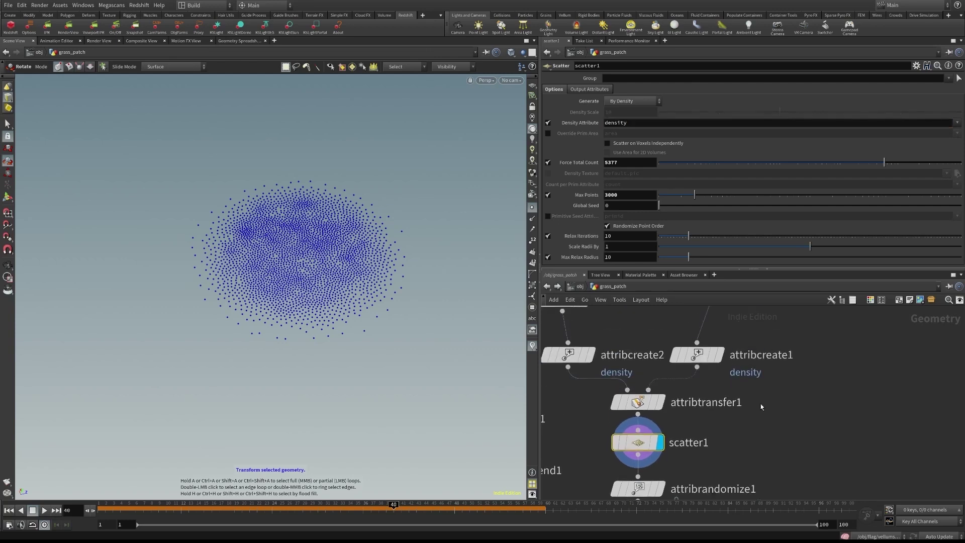
click(658, 404)
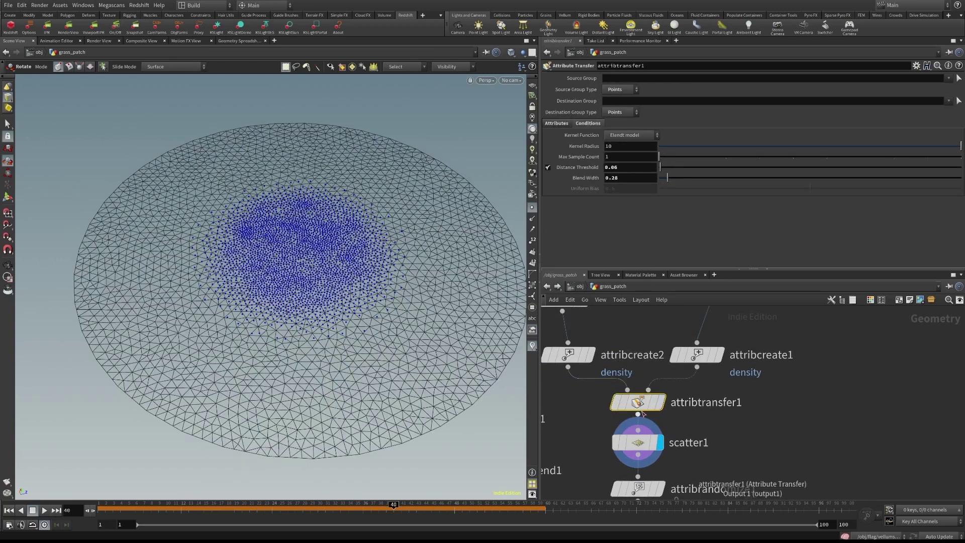
click(791, 388)
middle_drag(645, 179, 602, 185)
Review the attribute names and distribution settings of attribrandomize1, attribrandomize2 and attribrandomize3 in turn
middle_drag(780, 447, 776, 365)
middle_drag(654, 436, 661, 392)
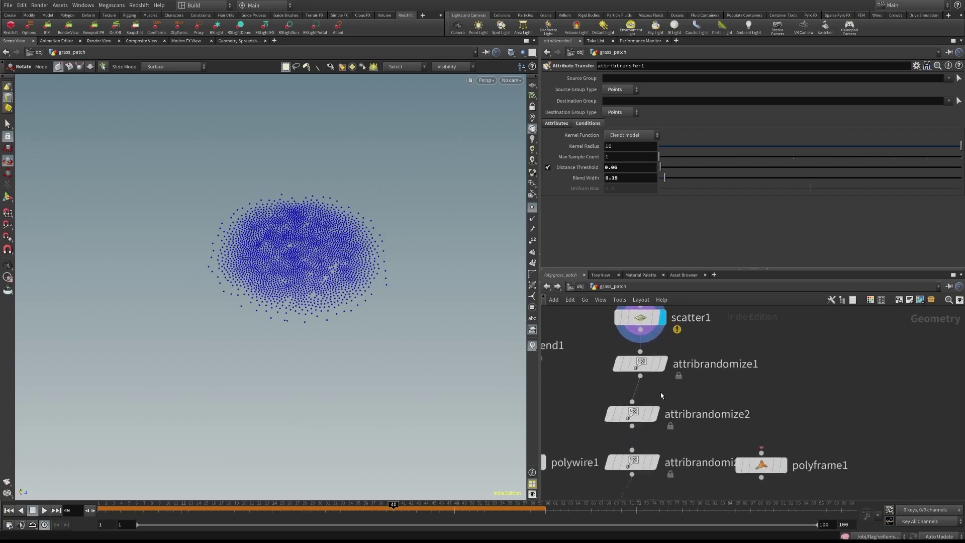
click(640, 363)
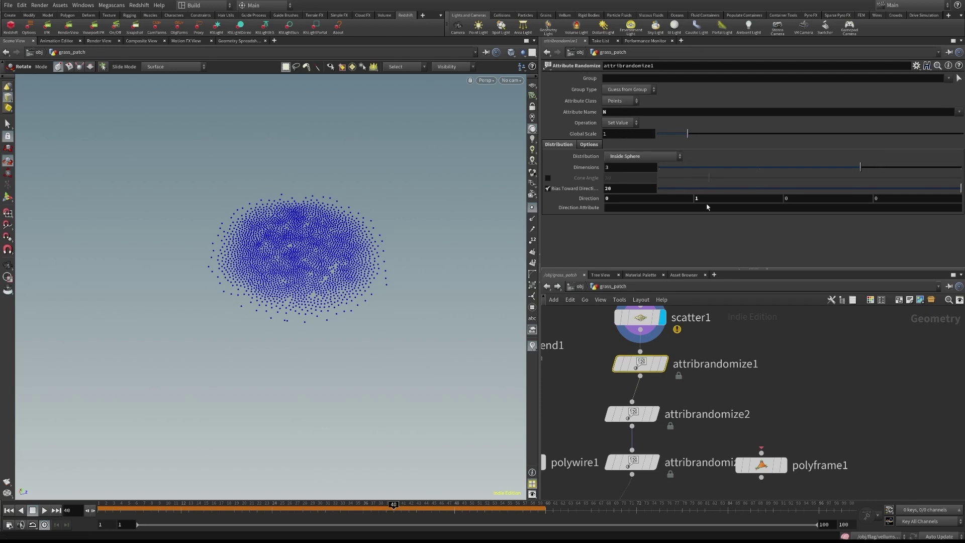
middle_drag(674, 396, 701, 337)
click(657, 357)
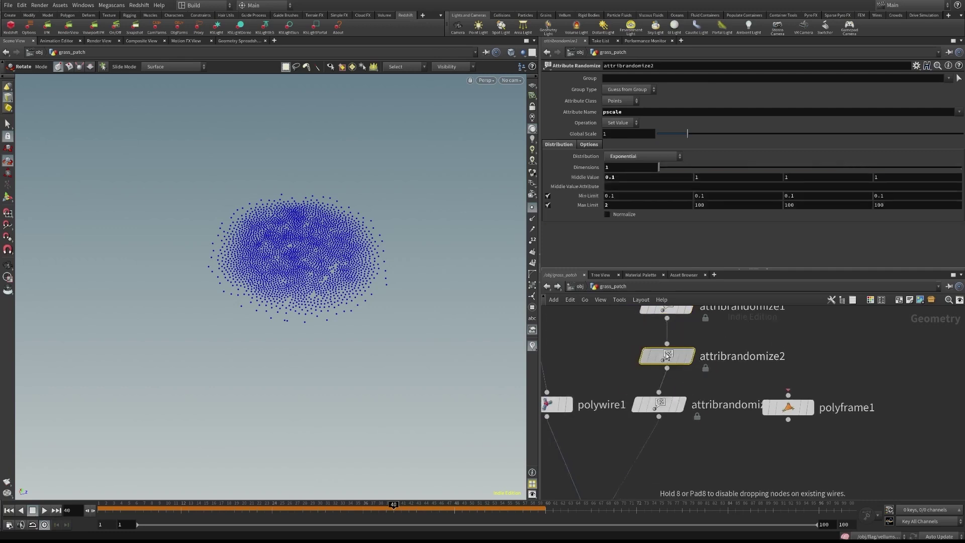
middle_drag(671, 409, 678, 361)
click(678, 359)
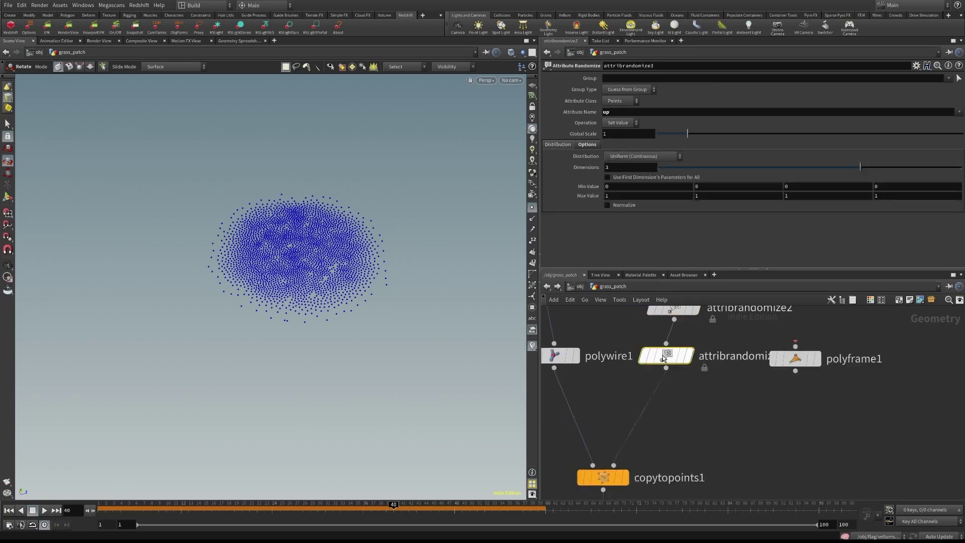
Display copytopoints1 with point markers turned off, and examine the copied grass blades from several angles
middle_drag(717, 418, 760, 318)
click(673, 378)
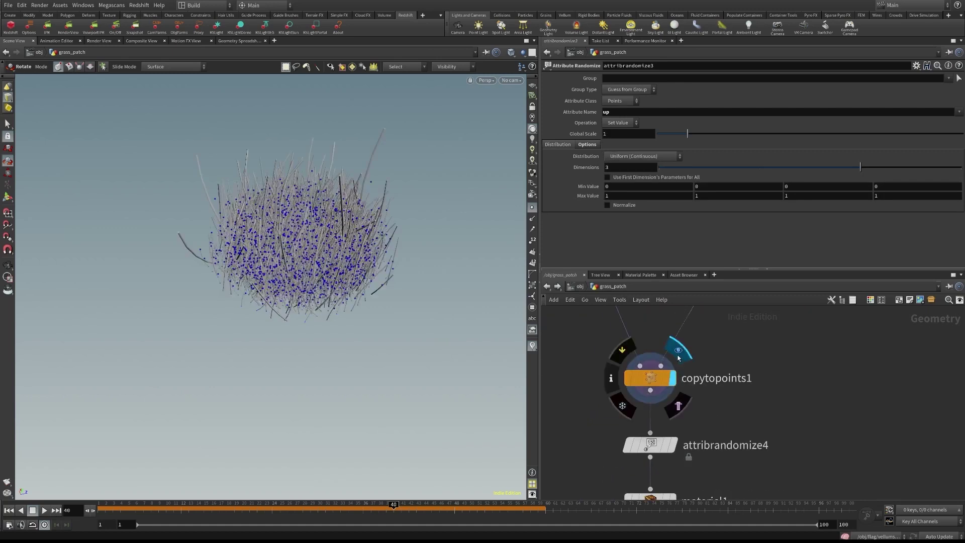
click(531, 207)
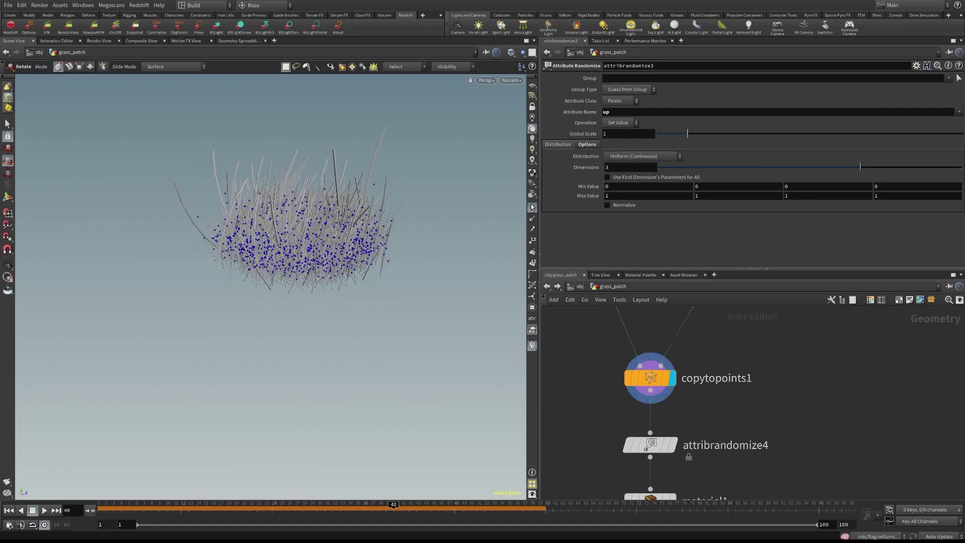
alt+middle_drag(424, 221, 422, 283)
mouse_move(422, 283)
alt+mouse_down()
mouse_move(409, 360)
mouse_move(406, 267)
mouse_move(466, 256)
mouse_move(508, 282)
mouse_move(448, 338)
mouse_move(407, 269)
mouse_move(397, 312)
mouse_move(394, 302)
mouse_move(395, 272)
mouse_move(440, 283)
alt+mouse_up()
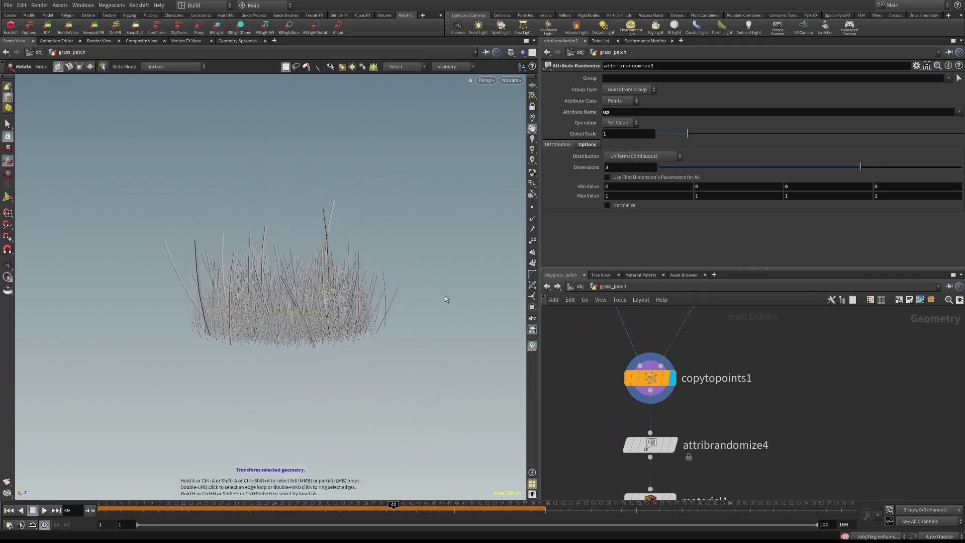
alt+drag(392, 264, 395, 305)
Display and select attribrandomize4, and examine the randomly coloured grass blades from several angles and distances
middle_drag(731, 418, 716, 357)
click(674, 386)
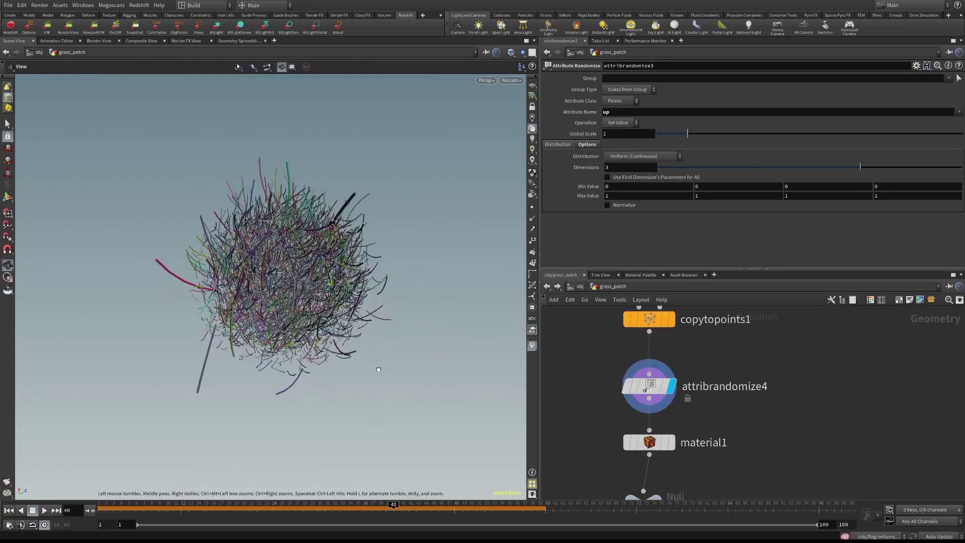
click(650, 384)
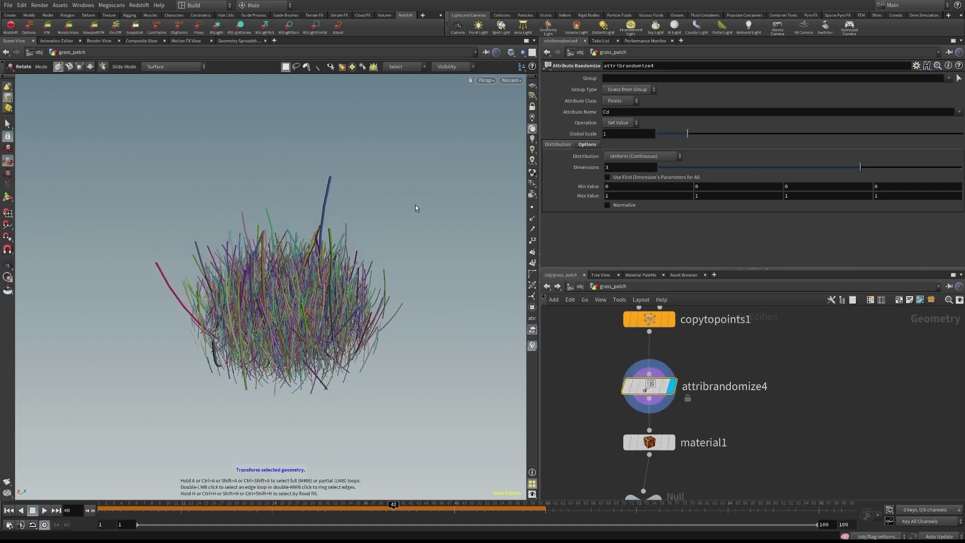
alt+drag(416, 205, 399, 283)
alt+right_drag(399, 283, 387, 339)
alt+drag(387, 339, 357, 315)
alt+right_drag(356, 315, 315, 294)
alt+drag(315, 294, 395, 373)
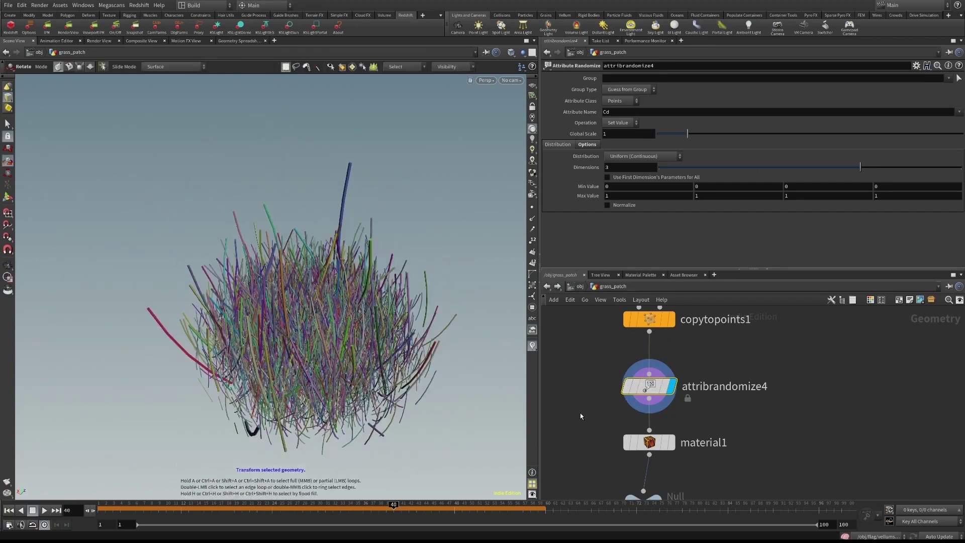
Display material1 and then the OUT null at the end of the grass_patch chain, and return to the object level
middle_drag(580, 412, 580, 339)
click(670, 371)
click(656, 428)
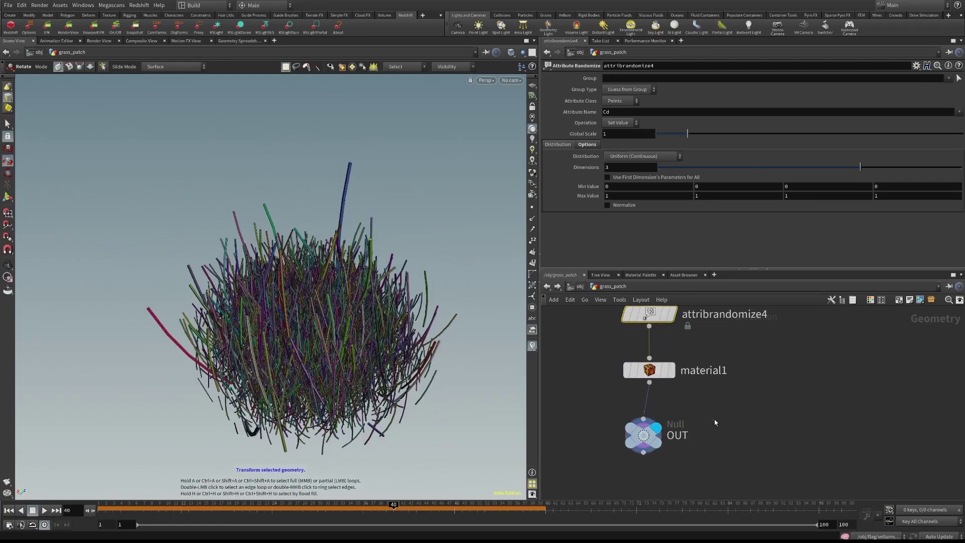
click(580, 286)
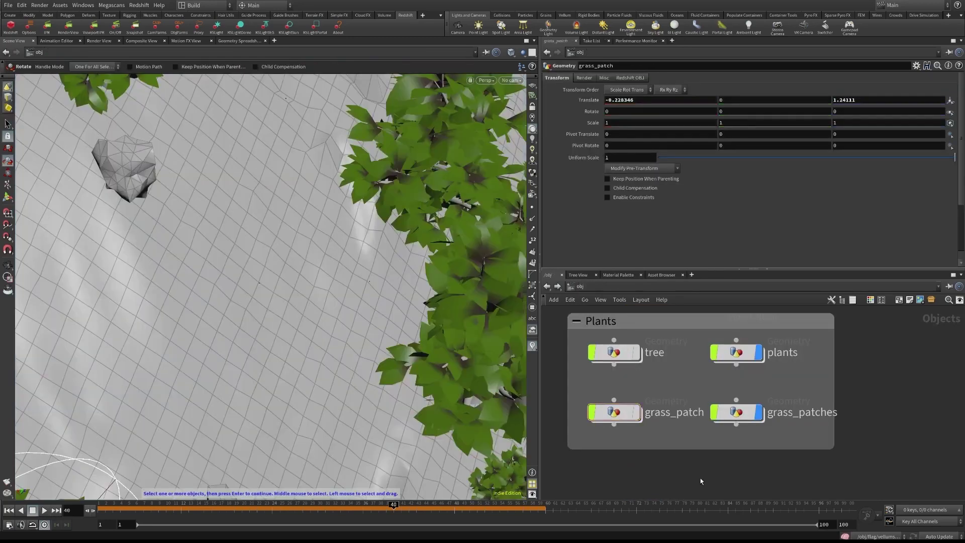
Open the grass_patches network and frame its scattered points in the viewport
double_click(736, 409)
right_drag(723, 335, 670, 323)
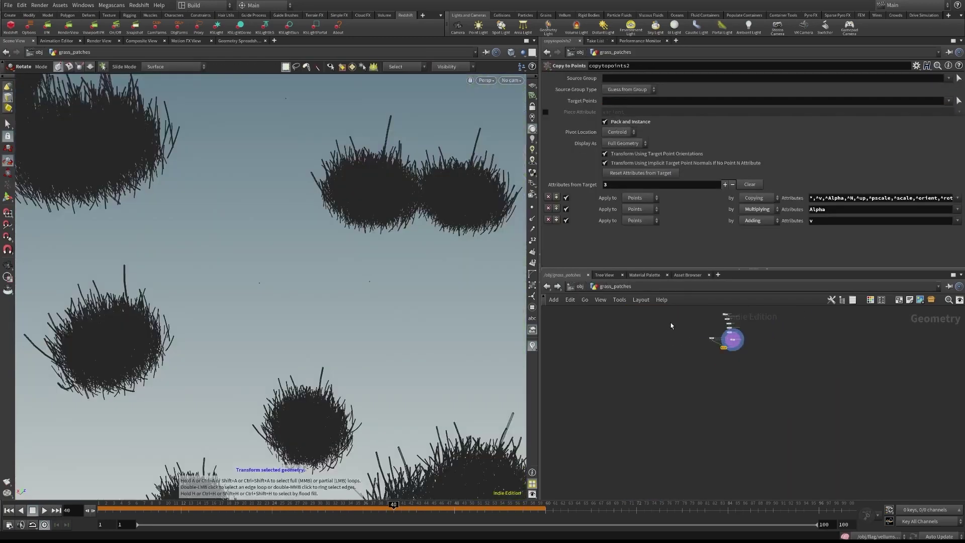
middle_drag(712, 323, 704, 353)
right_drag(704, 353, 744, 348)
scroll(744, 349, up, 1)
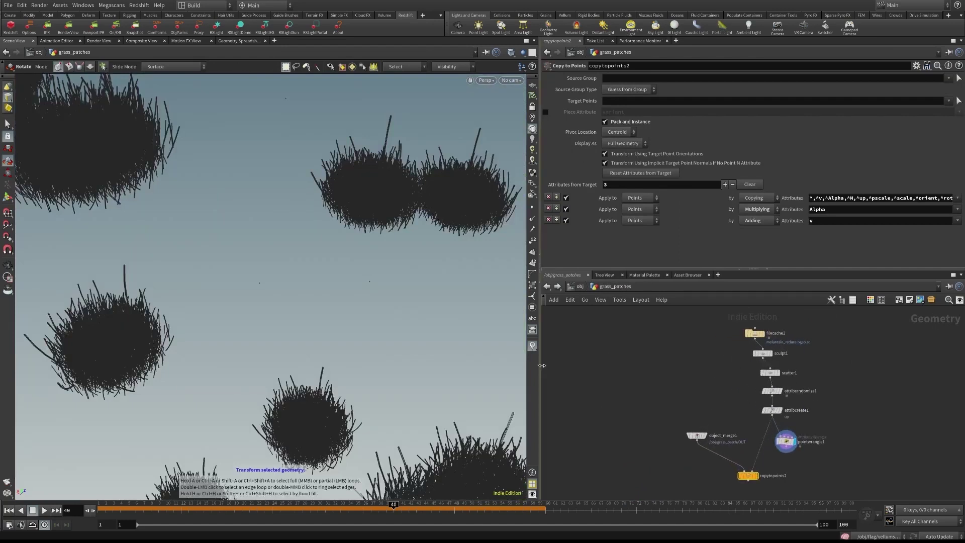
middle_drag(732, 419, 661, 365)
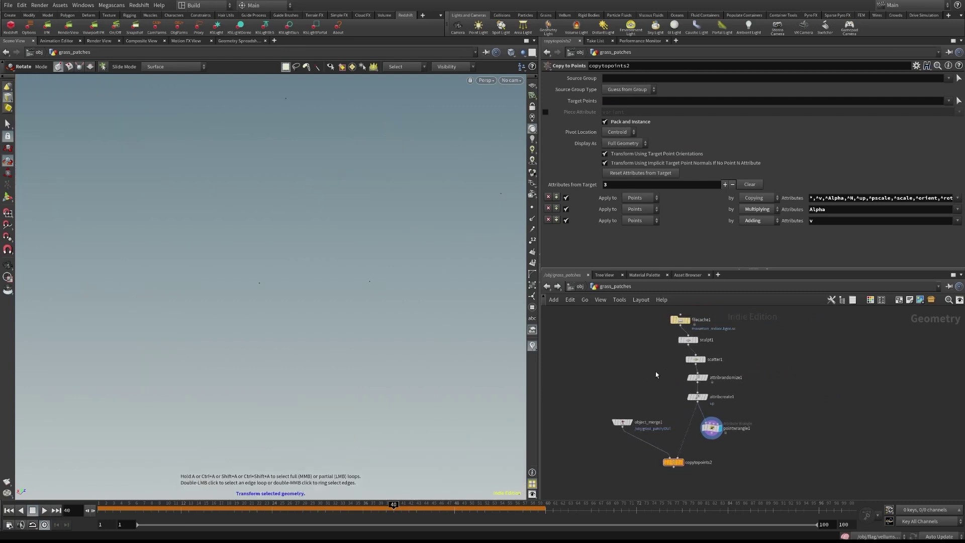
key(space+g)
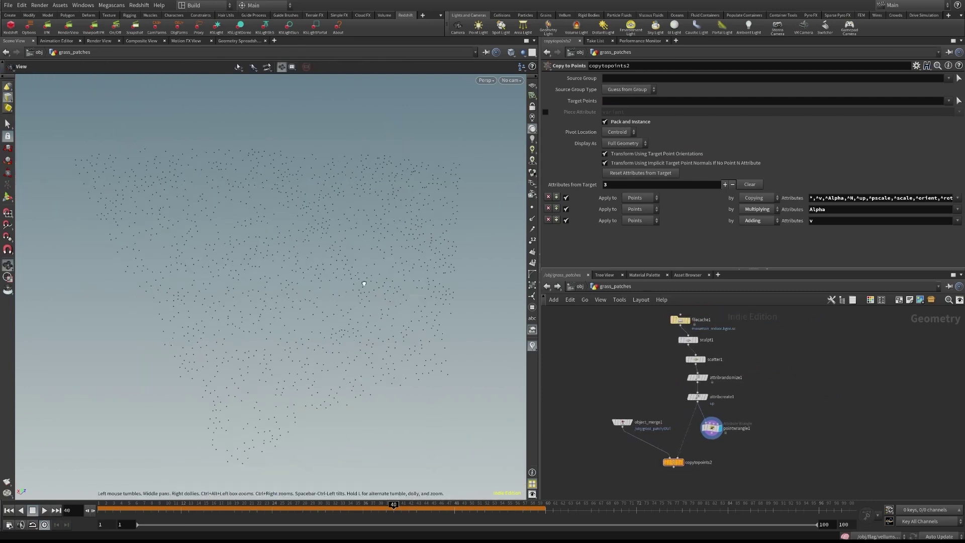
middle_drag(390, 297, 364, 242)
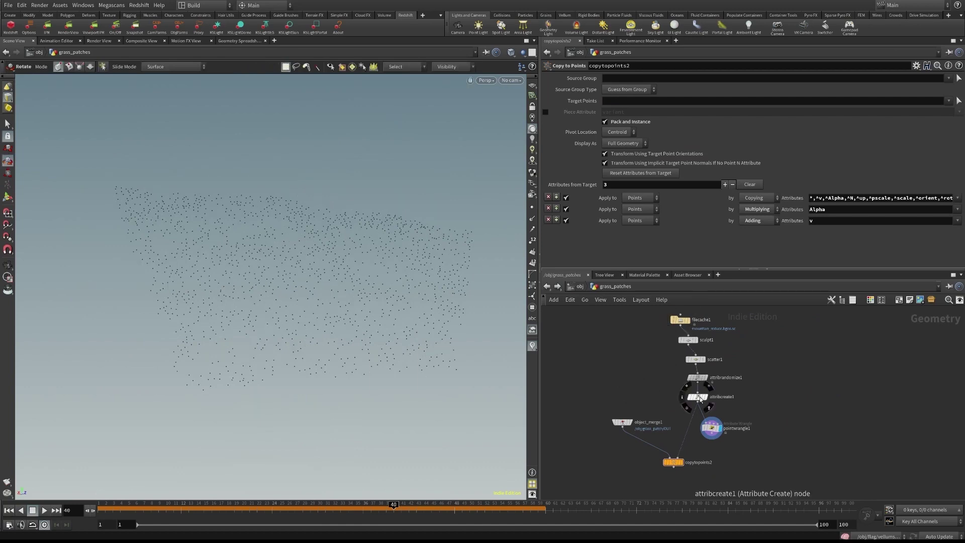
Align the nodes from attribcreate1 up to filecache1 in a straight vertical column
key(a)
drag(696, 393, 709, 338)
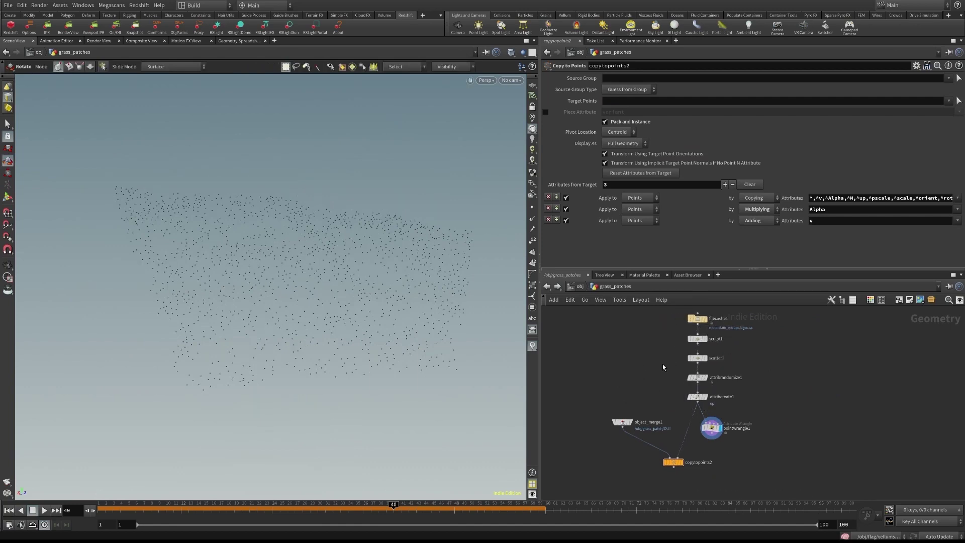
Display filecache1 and examine the cached mountain mesh from several angles and distances
key(space)
middle_drag(652, 335, 652, 337)
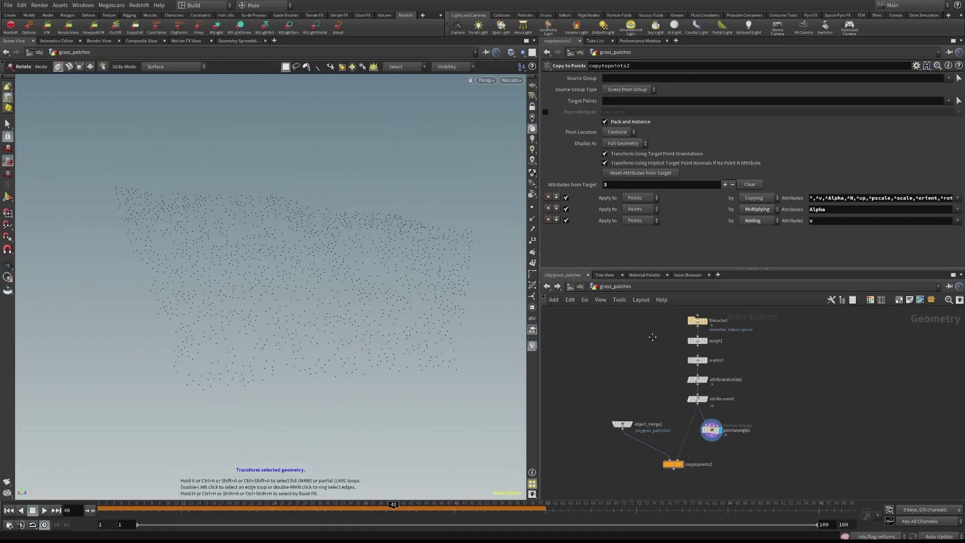
scroll(672, 300, up, 5)
click(740, 344)
key(space)
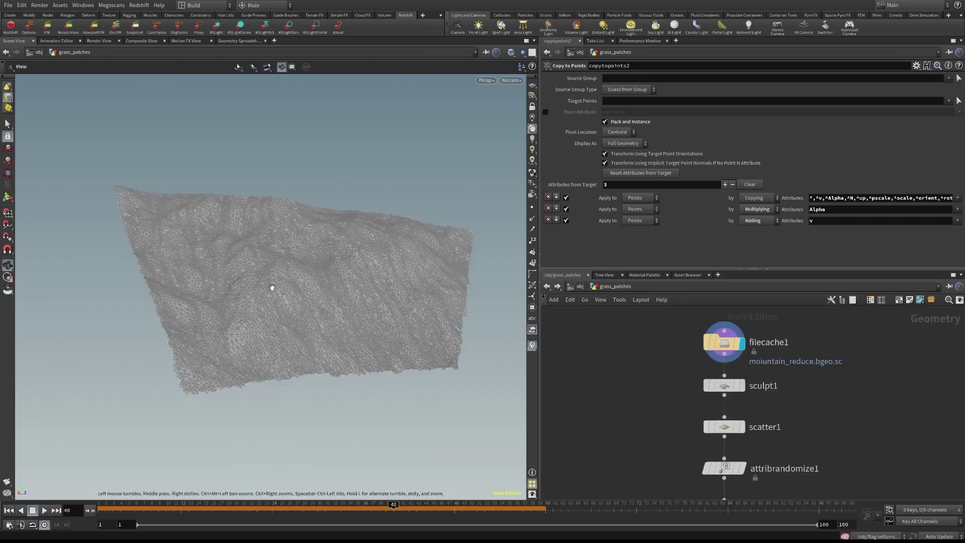
right_drag(272, 287, 405, 280)
drag(405, 280, 338, 295)
right_drag(338, 295, 273, 299)
mouse_move(274, 299)
mouse_down()
mouse_move(275, 267)
mouse_move(278, 308)
mouse_move(279, 272)
mouse_up()
Display sculpt1 to examine the trimmed terrain from a lower angle, and display scatter1 to show its points
middle_drag(668, 390, 661, 355)
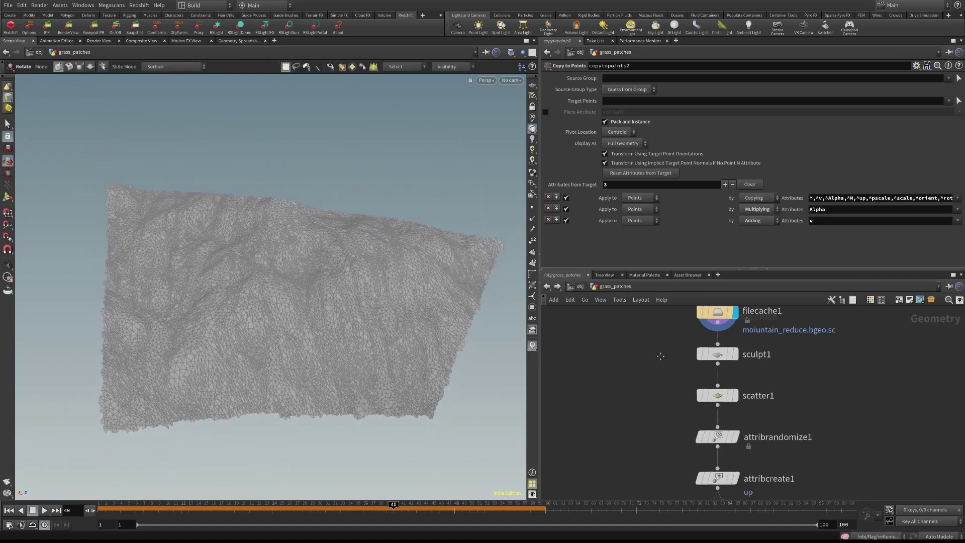
click(734, 349)
drag(316, 322, 319, 285)
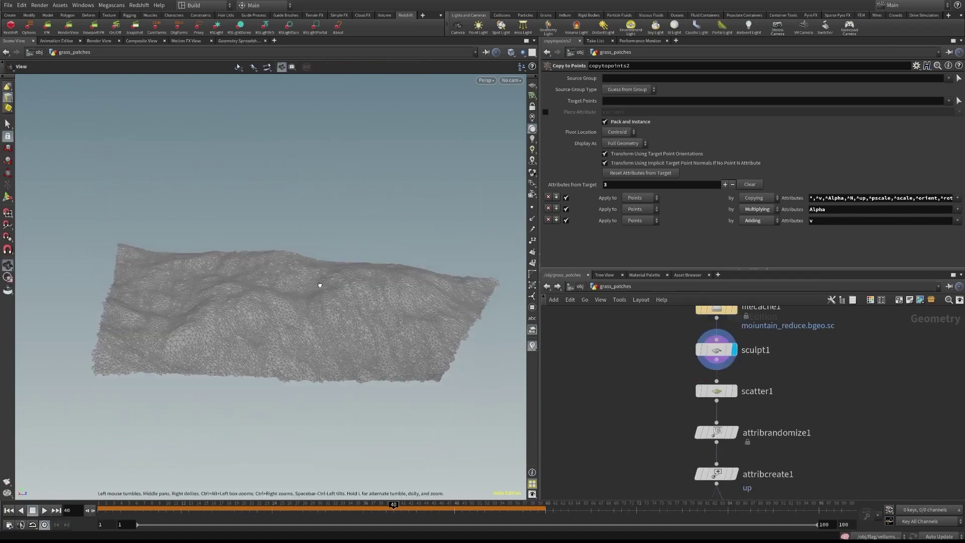
click(737, 369)
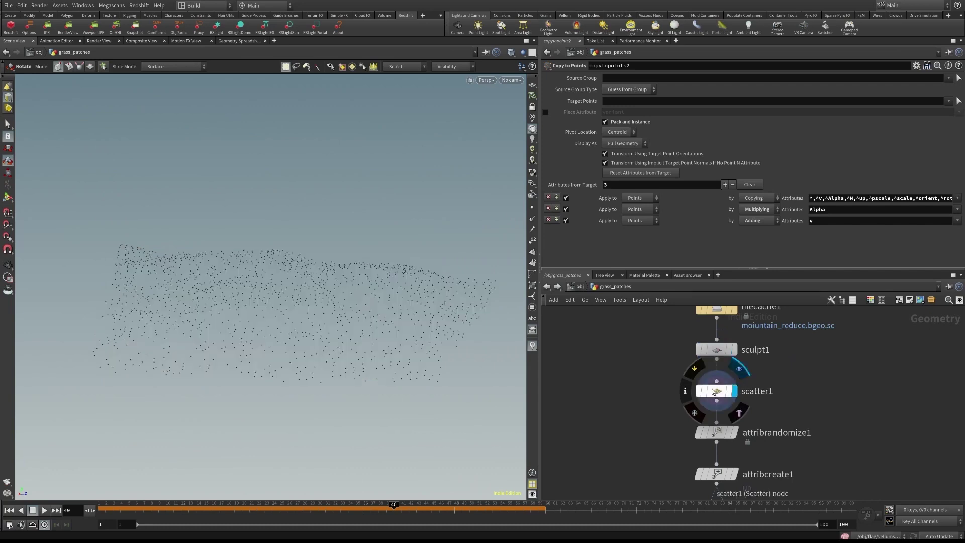
Select attribrandomize1 to review its pscale distribution settings, and display that node
click(716, 432)
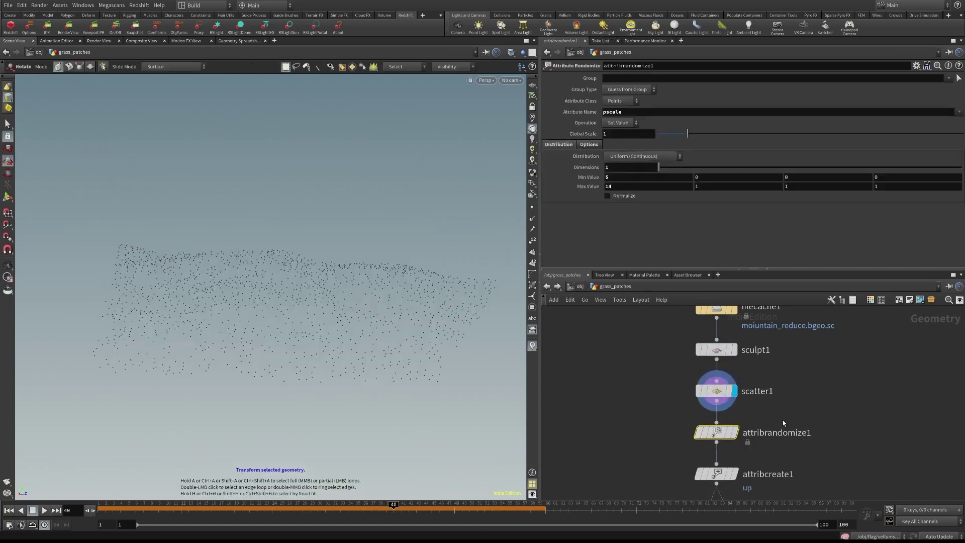
middle_drag(782, 420, 776, 357)
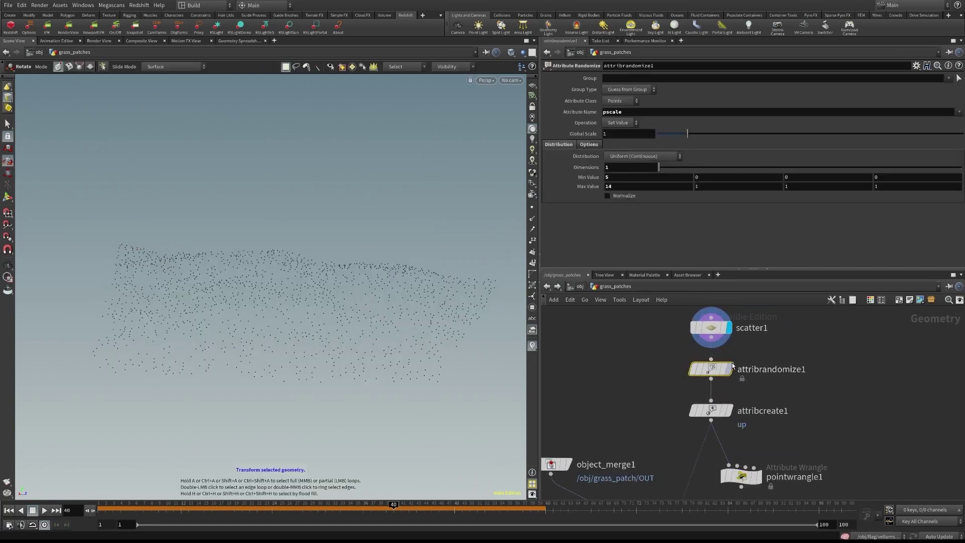
click(729, 369)
middle_drag(806, 393, 801, 356)
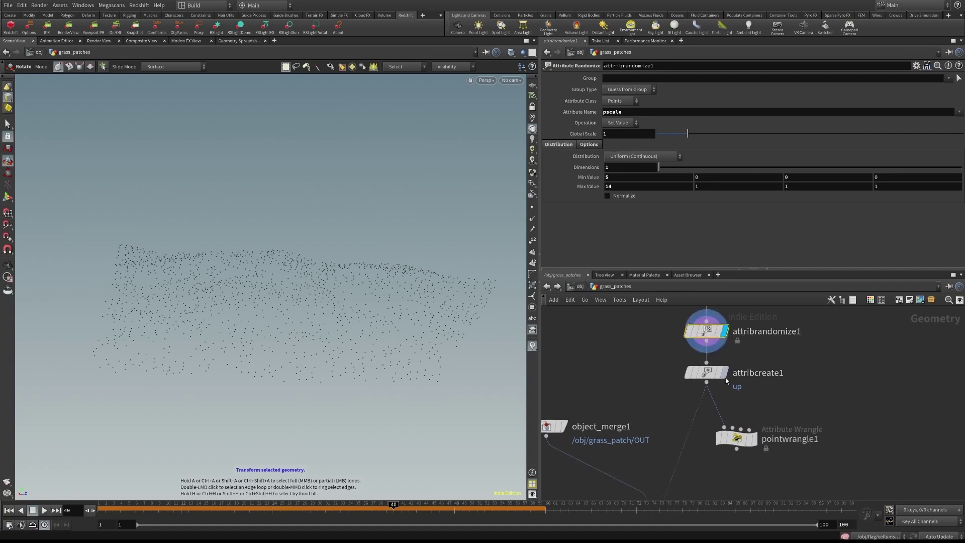
Select attribcreate1 to review its up attribute settings, and display that node
click(710, 374)
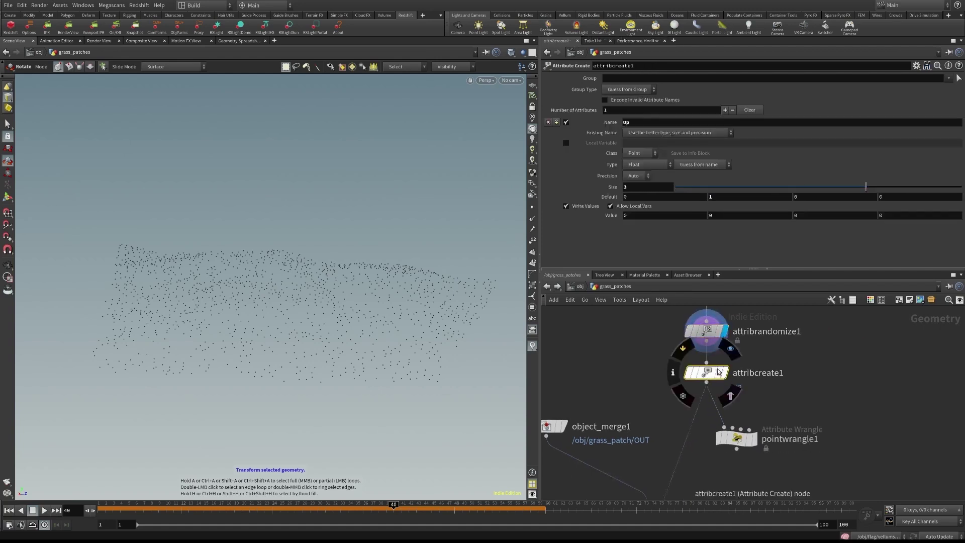
click(729, 349)
middle_drag(797, 381, 808, 325)
middle_drag(727, 417, 736, 422)
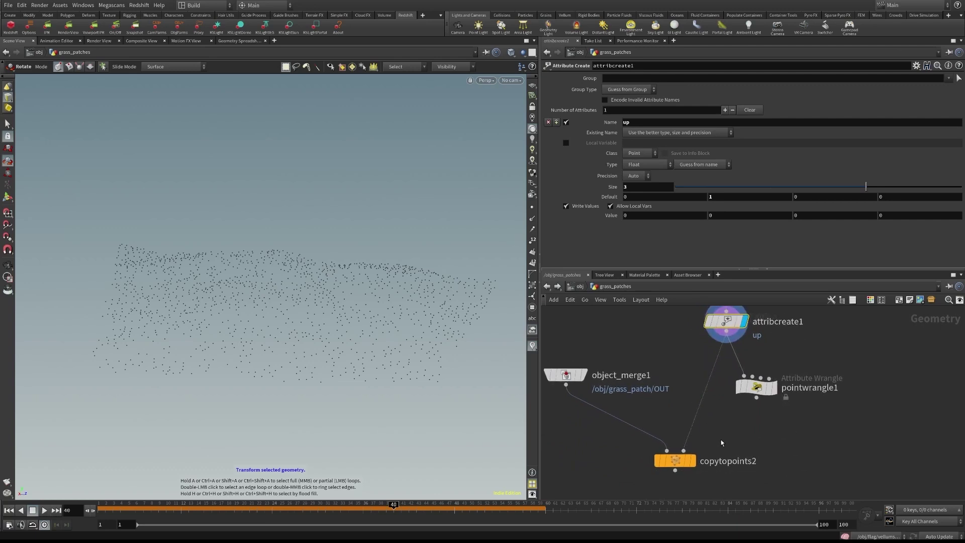
Reposition object_merge1 and pointwrangle1 in the network, and display pointwrangle1
drag(565, 374, 589, 365)
mouse_move(751, 389)
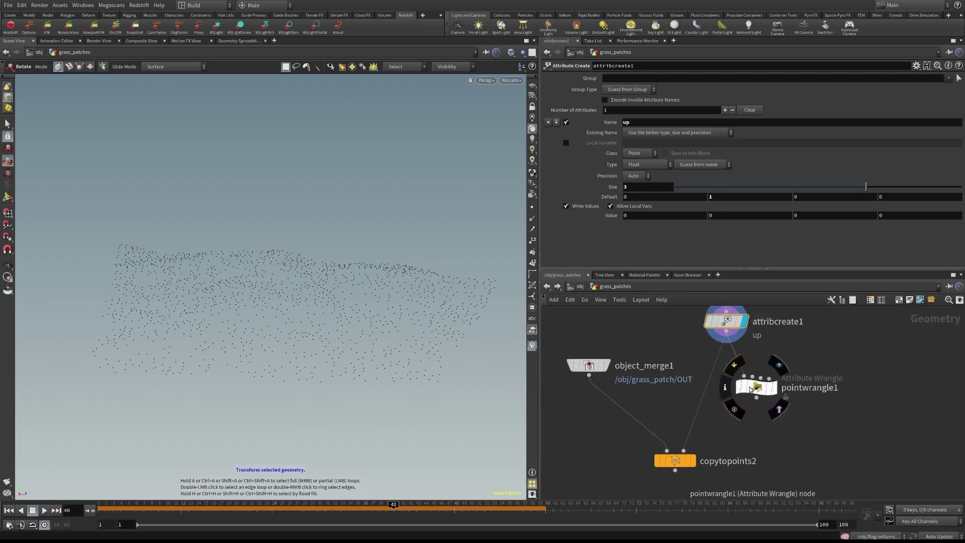
drag(757, 392, 781, 418)
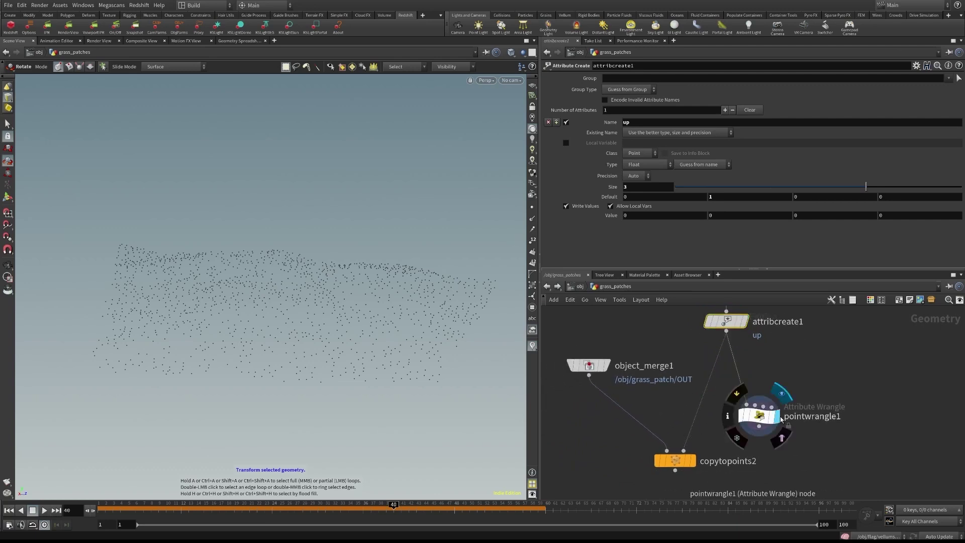
Select pointwrangle1, shift it slightly upward, and highlight the "/obj/grass_patch" instance path in its VEXpression
click(760, 417)
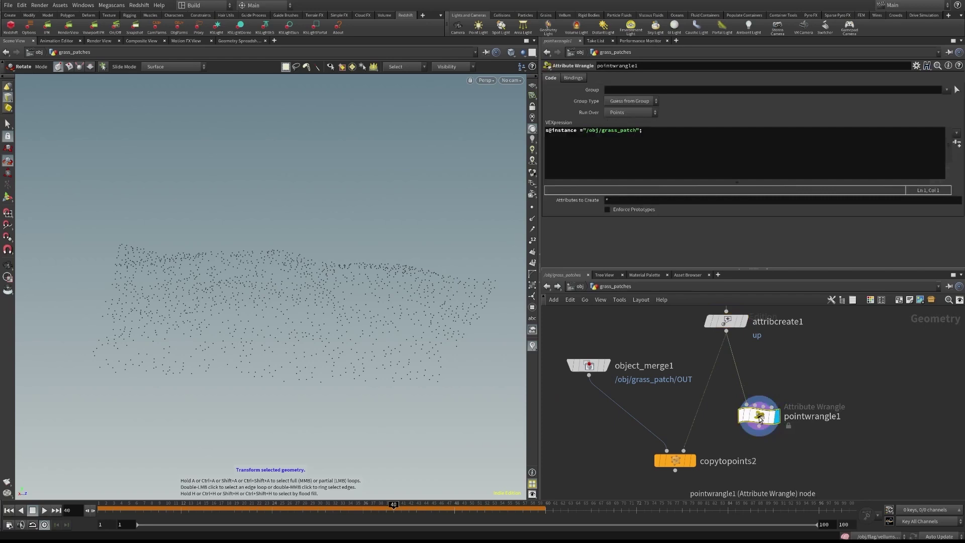
drag(760, 418, 763, 401)
mouse_move(764, 400)
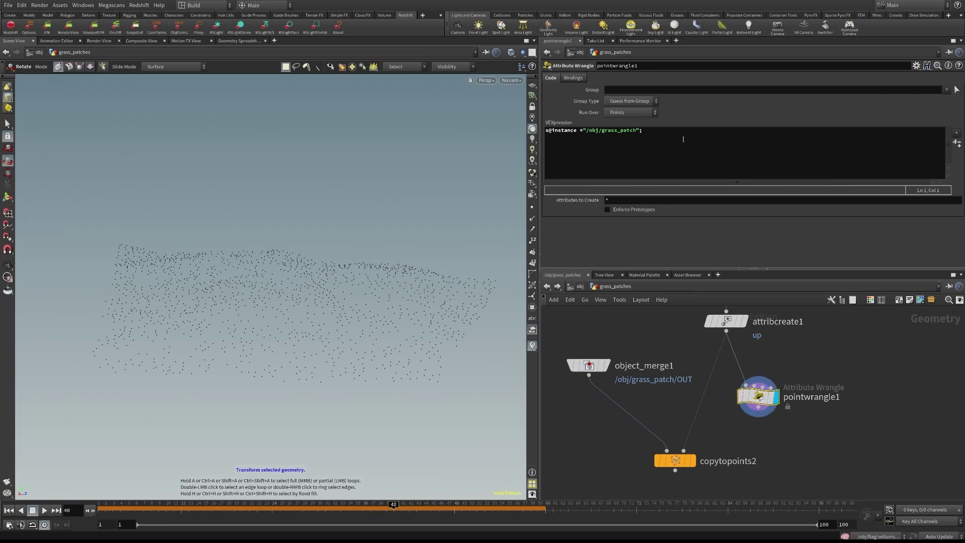
drag(683, 138, 579, 130)
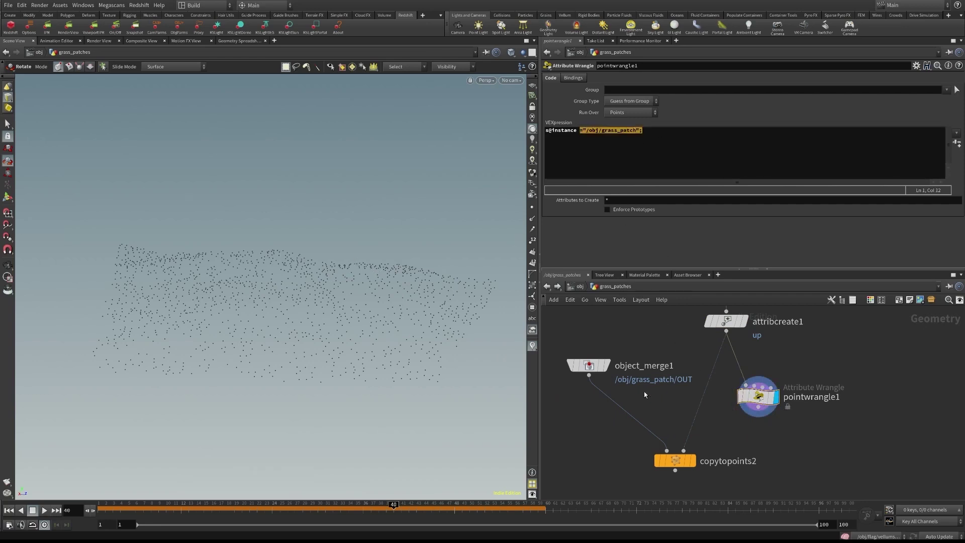
Display object_merge1, frame the merged grass patch in the viewport, and examine it from another angle
click(606, 366)
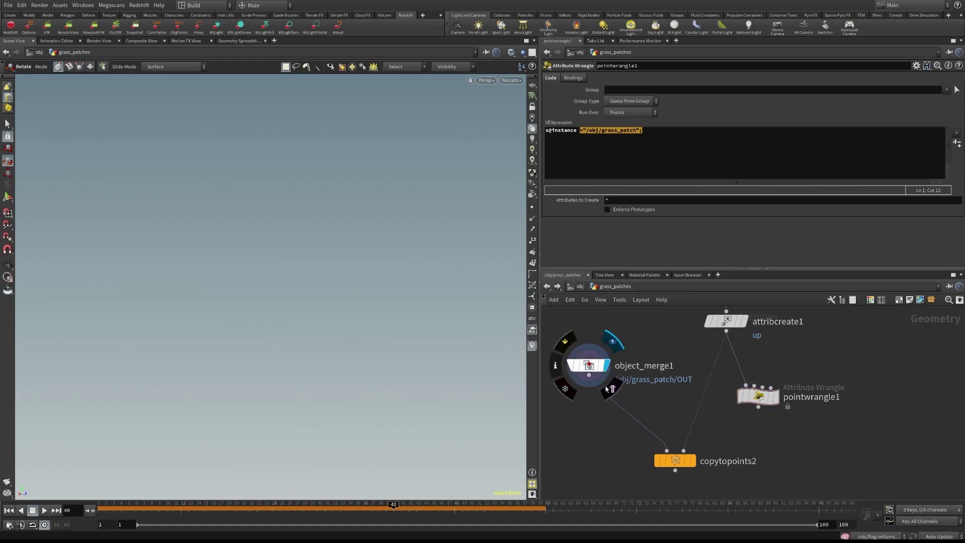
drag(588, 371, 590, 377)
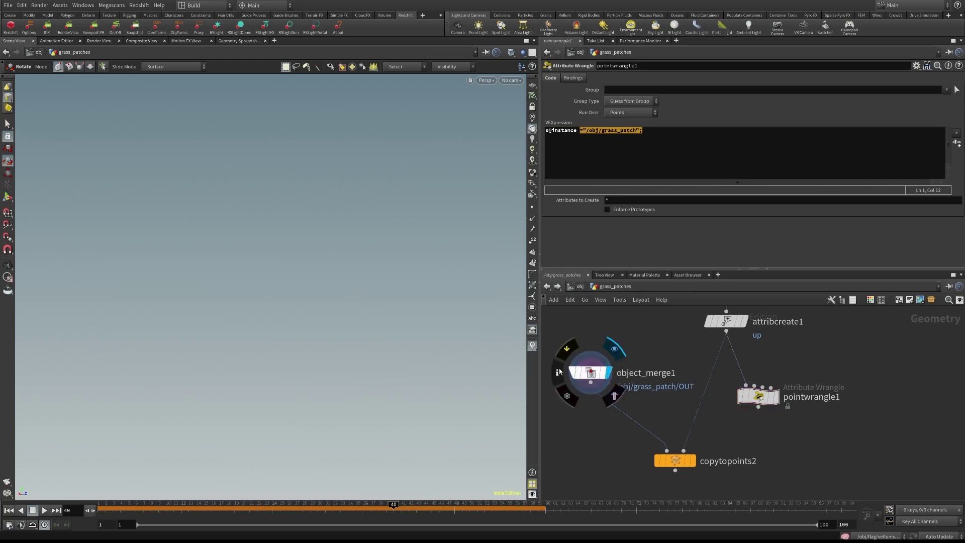
key(space)
key(space+g)
alt+drag(342, 285, 382, 354)
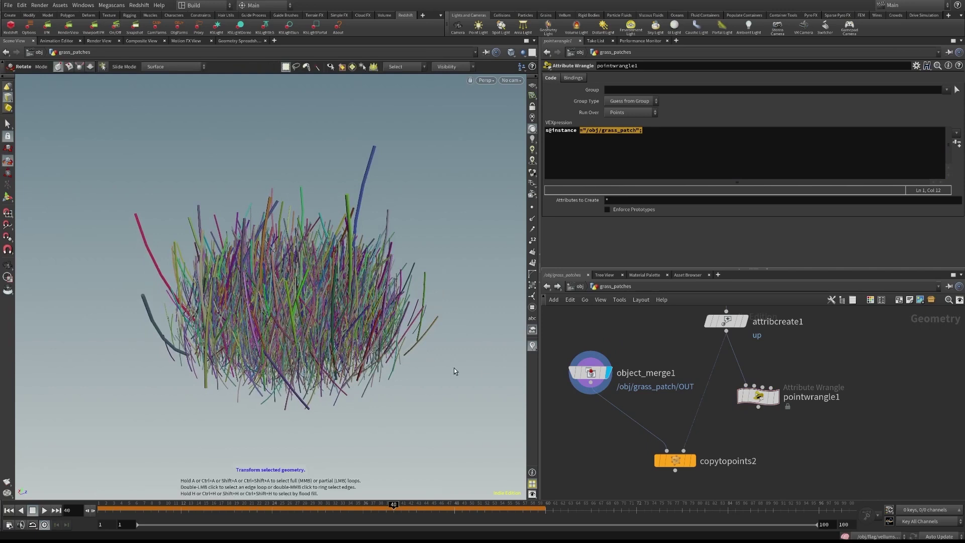
Display copytopoints2 and examine the copied grass patches up close and across the whole terrain
click(696, 461)
alt+drag(398, 243, 403, 233)
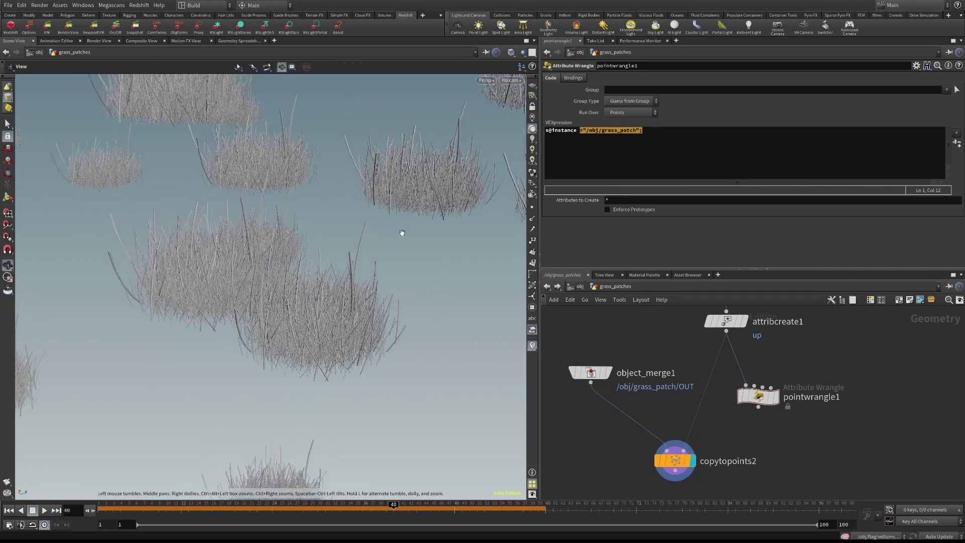
scroll(318, 215, down, 6)
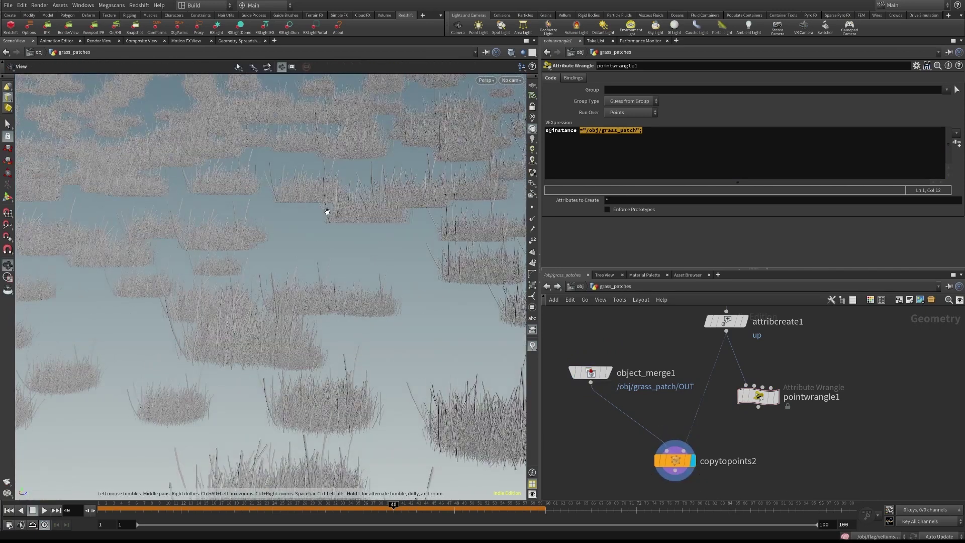
scroll(347, 232, down, 10)
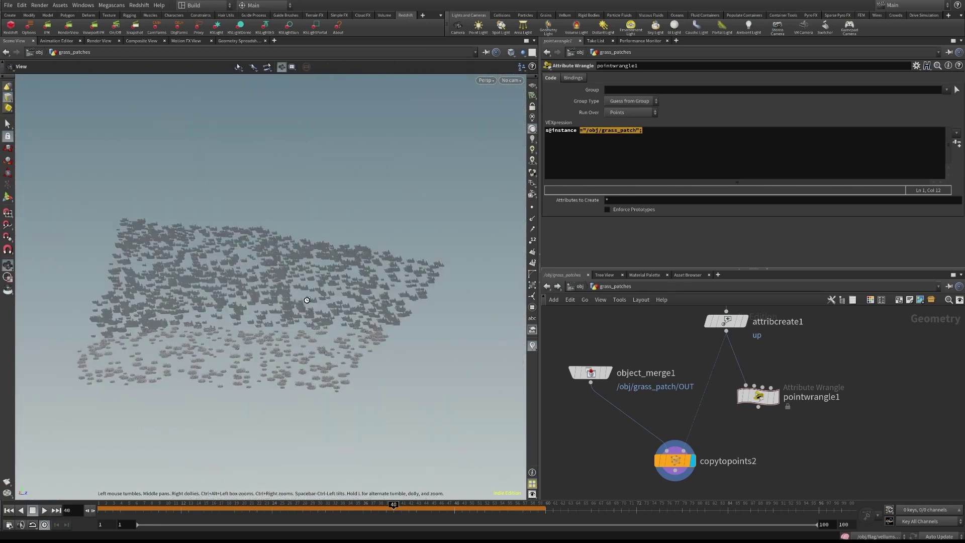
alt+drag(306, 300, 384, 338)
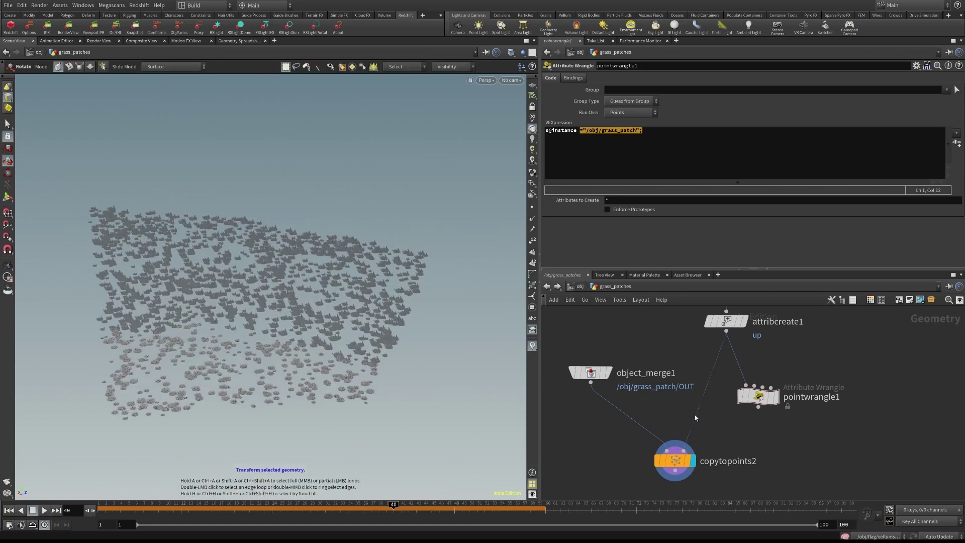
Display pointwrangle1 again, and move object_merge1 slightly down and pointwrangle1 slightly up in the network
click(774, 396)
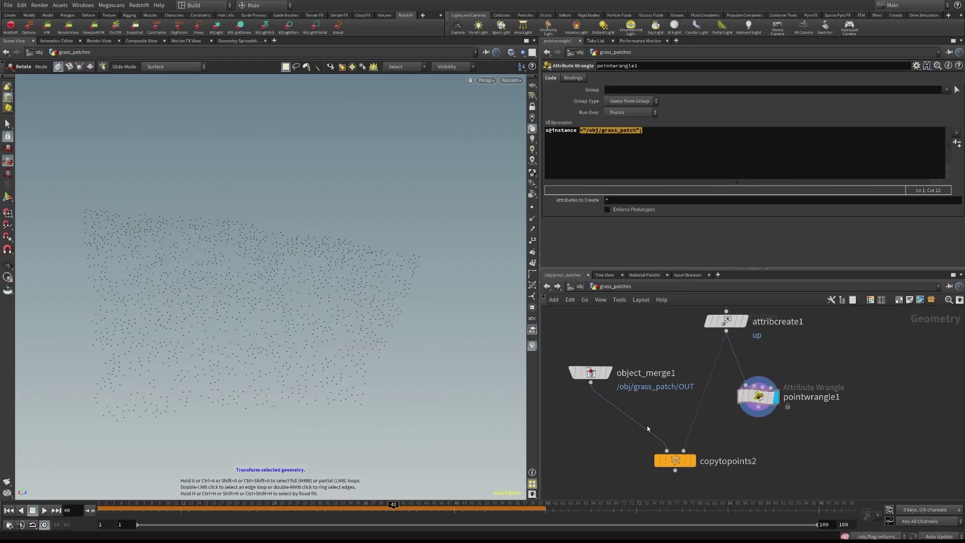
drag(590, 372, 584, 390)
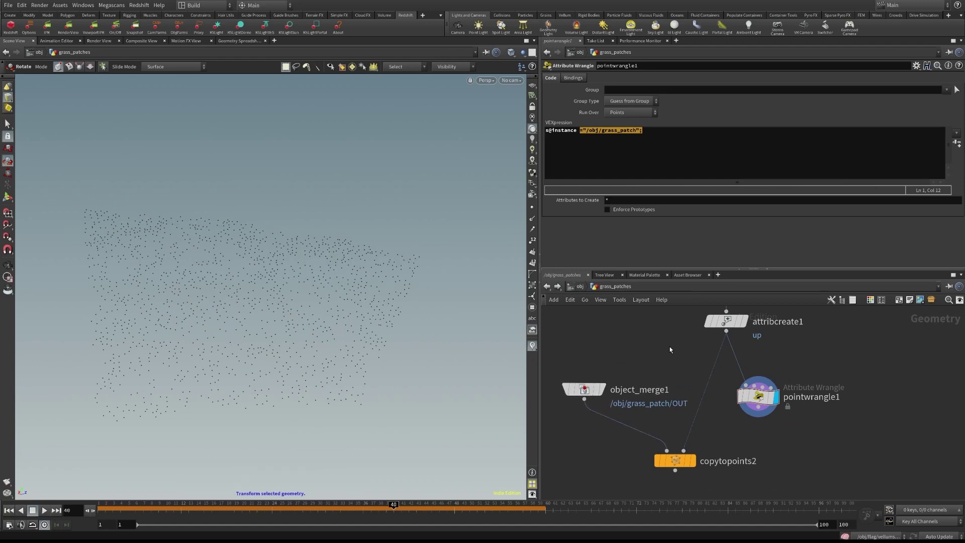
drag(761, 398, 767, 380)
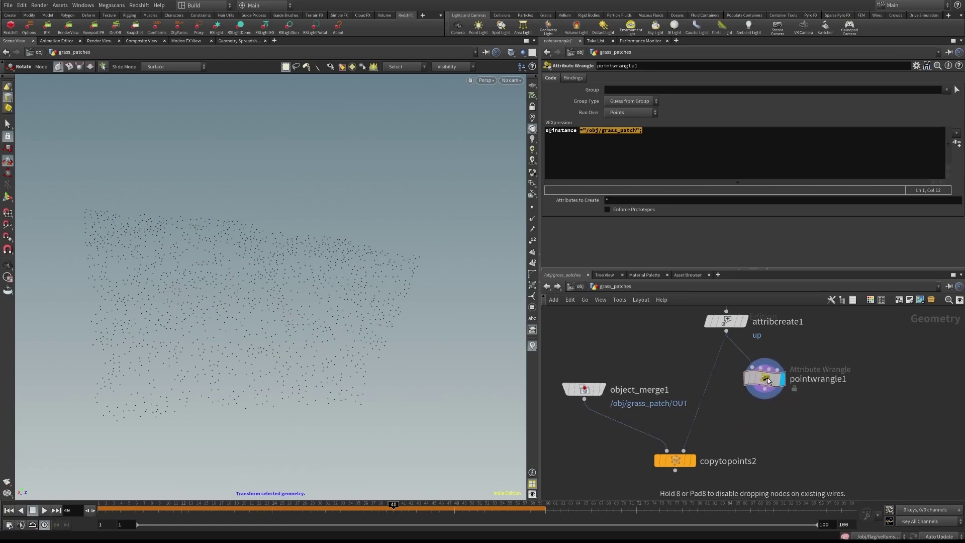
Return to the object level and examine the castle and tree-covered mountainside of the full scene
click(581, 286)
scroll(691, 453, down, 5)
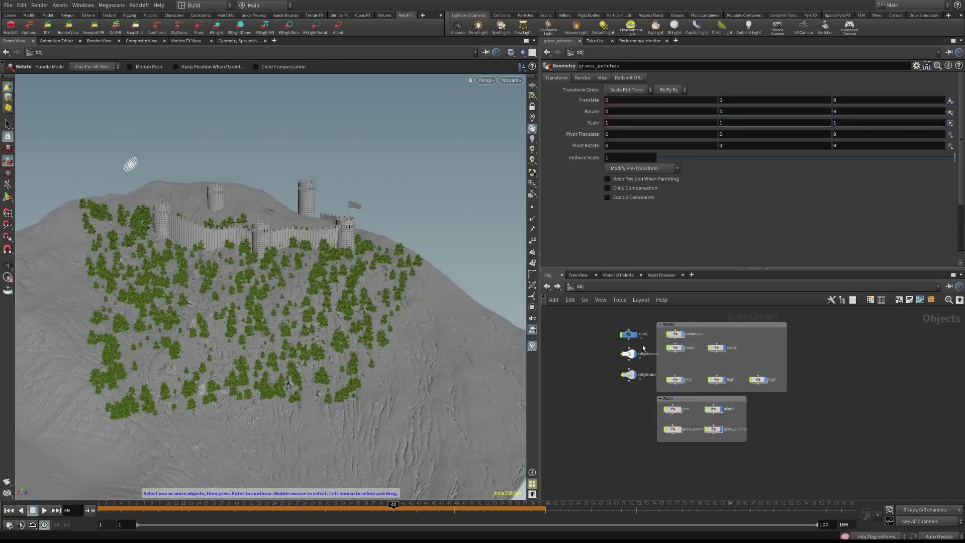
scroll(664, 333, up, 3)
alt+drag(355, 226, 335, 210)
alt+right_drag(334, 210, 377, 166)
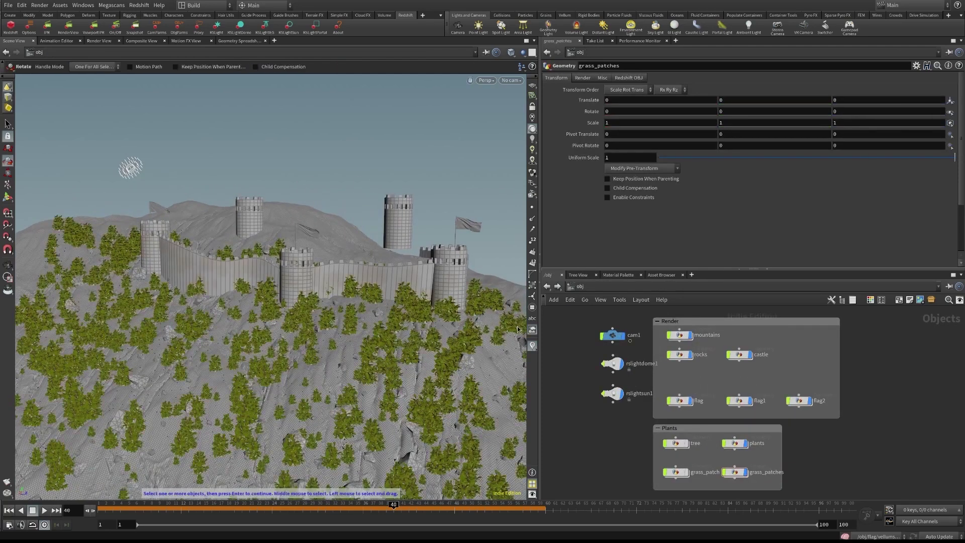
Examine the light settings of the dome light rslightdome1 and the sun light rslightsun1
click(613, 364)
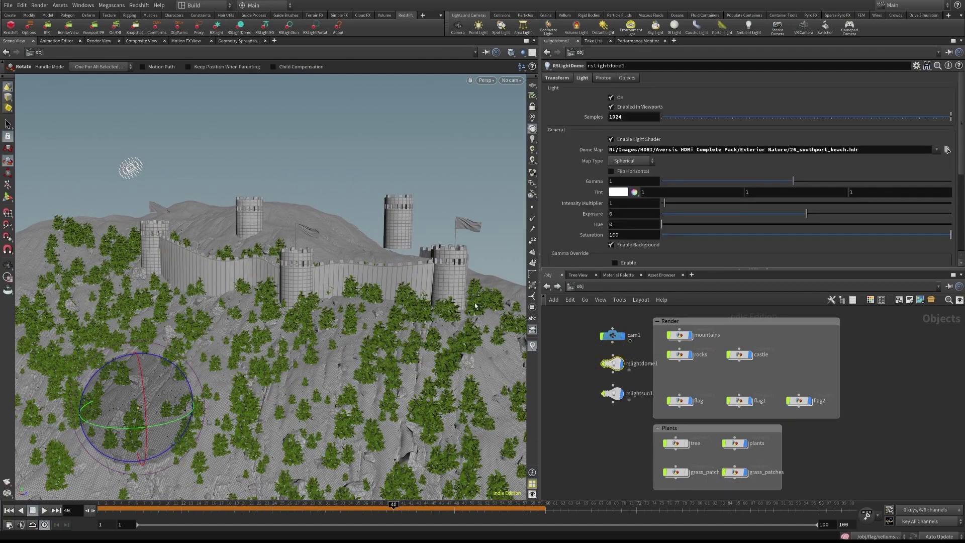
click(615, 394)
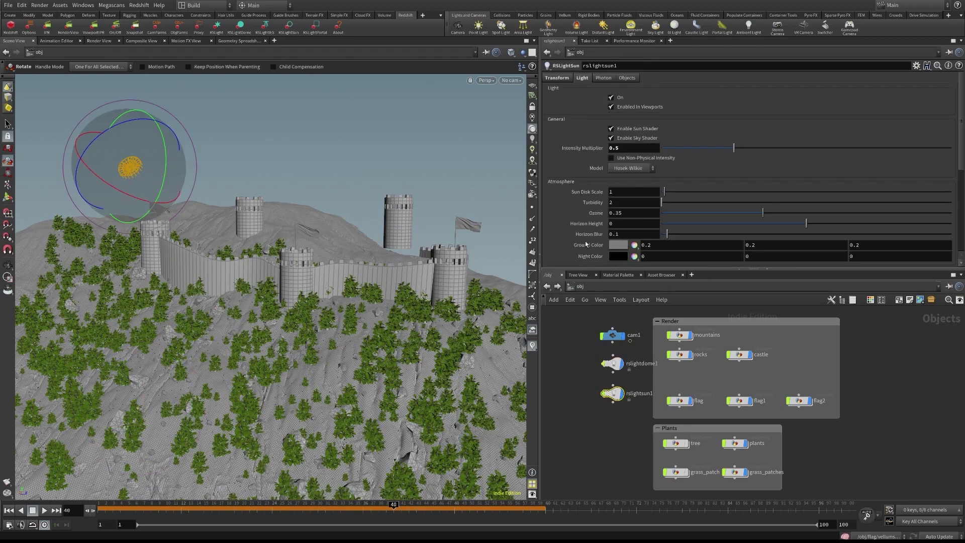
Open the Redshift Render View, place it over the viewport, and start rendering the castle scene at frame 35
click(73, 30)
drag(552, 108, 753, 139)
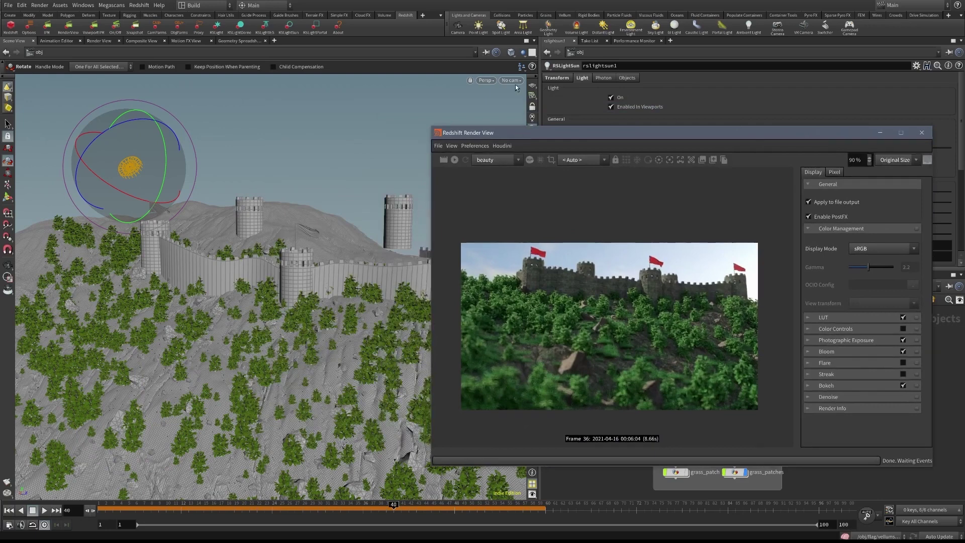
drag(548, 127, 181, 108)
click(76, 130)
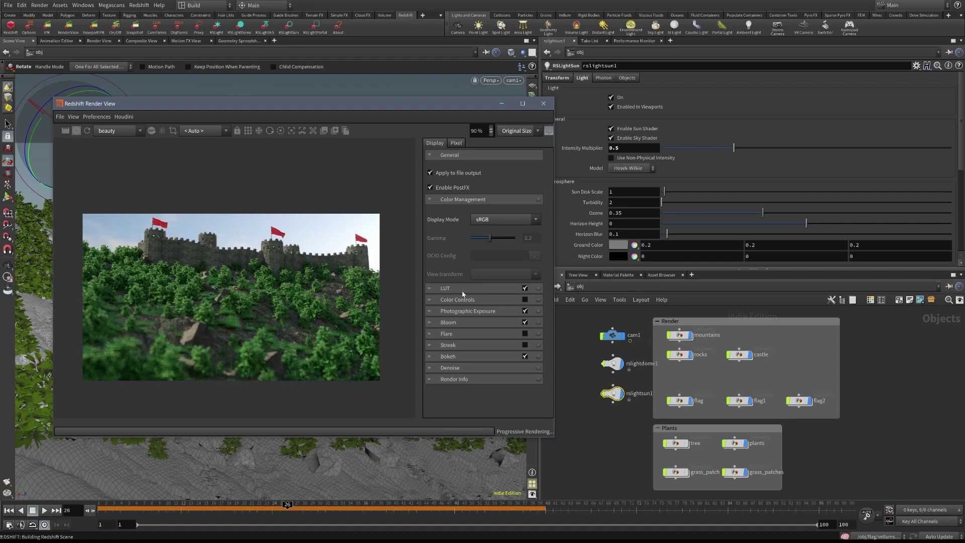
click(354, 505)
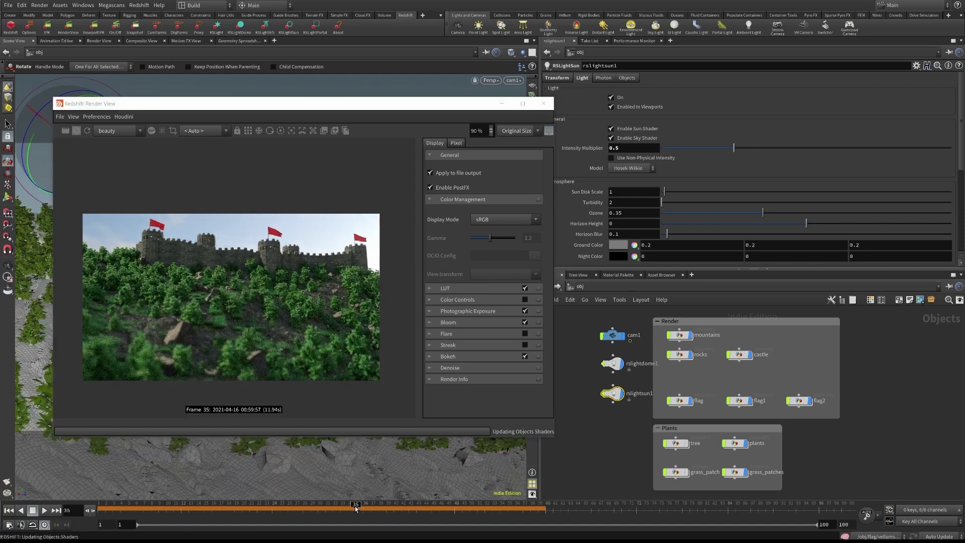
Examine the LUT and Photographic Exposure post-effect settings used for the castle render
click(463, 290)
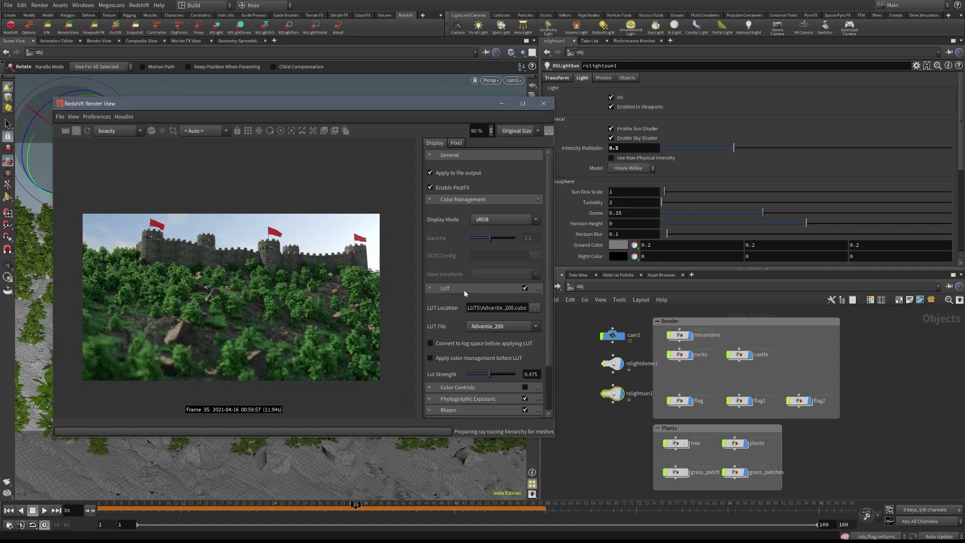
click(487, 288)
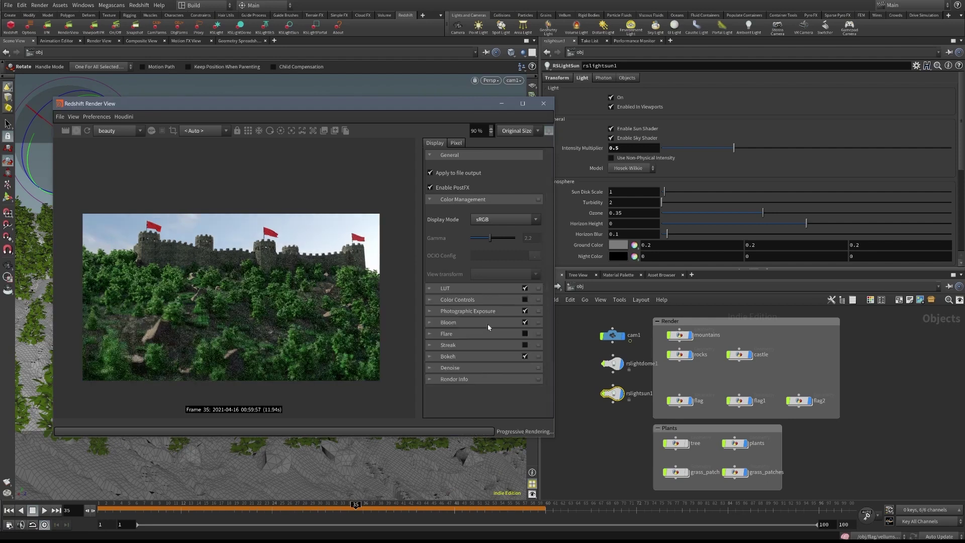
click(468, 310)
scroll(465, 361, down, 3)
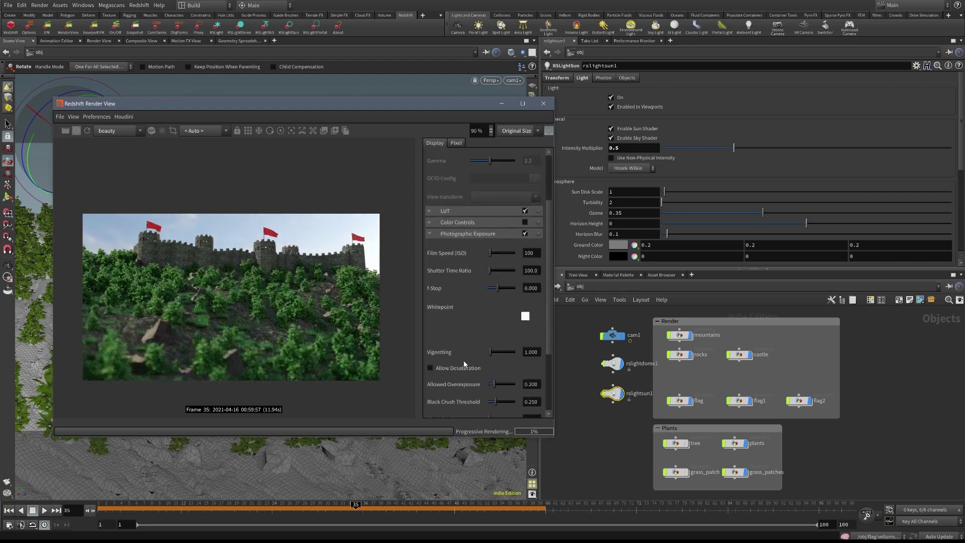
click(490, 235)
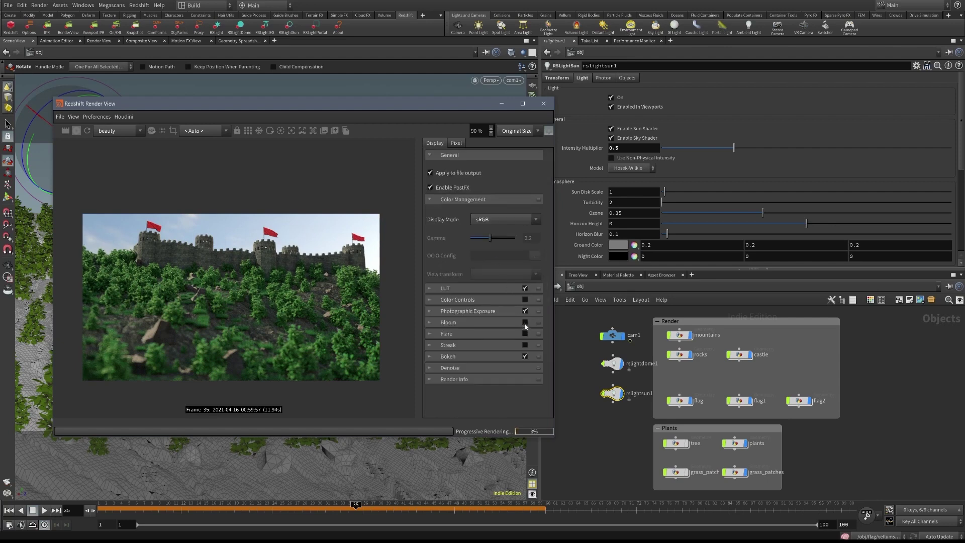
Examine the Bokeh settings of the render, including its focus distance, CoC radius and power
click(473, 356)
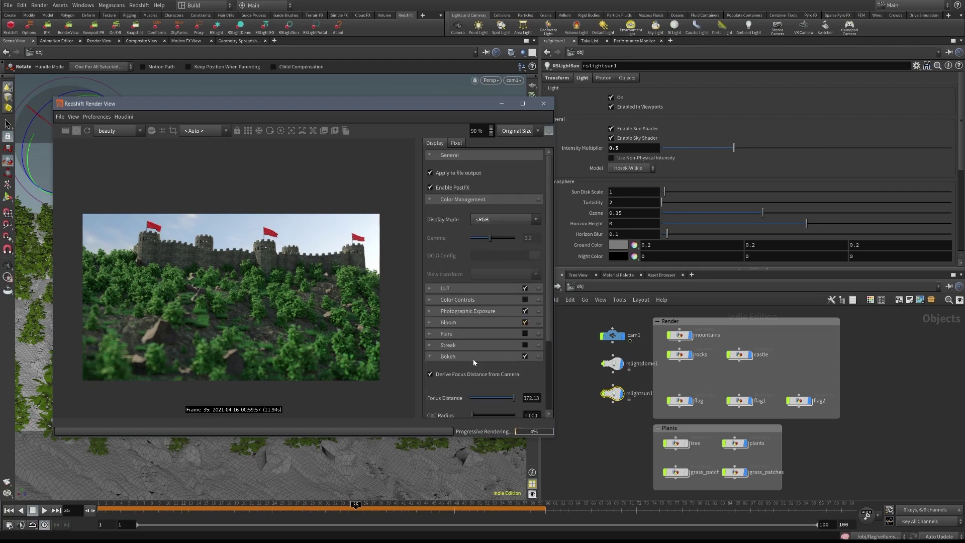
scroll(472, 359, down, 4)
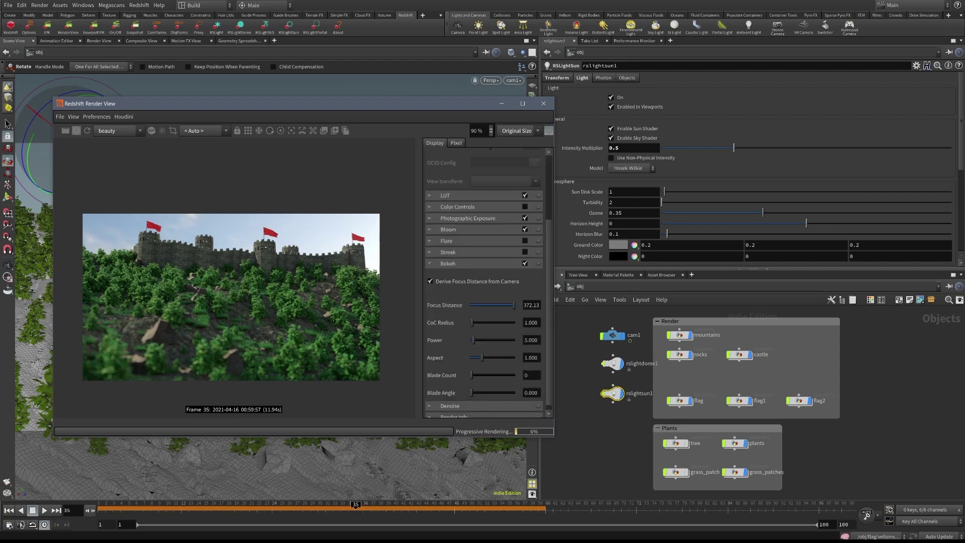
drag(538, 322, 513, 325)
key(Tab)
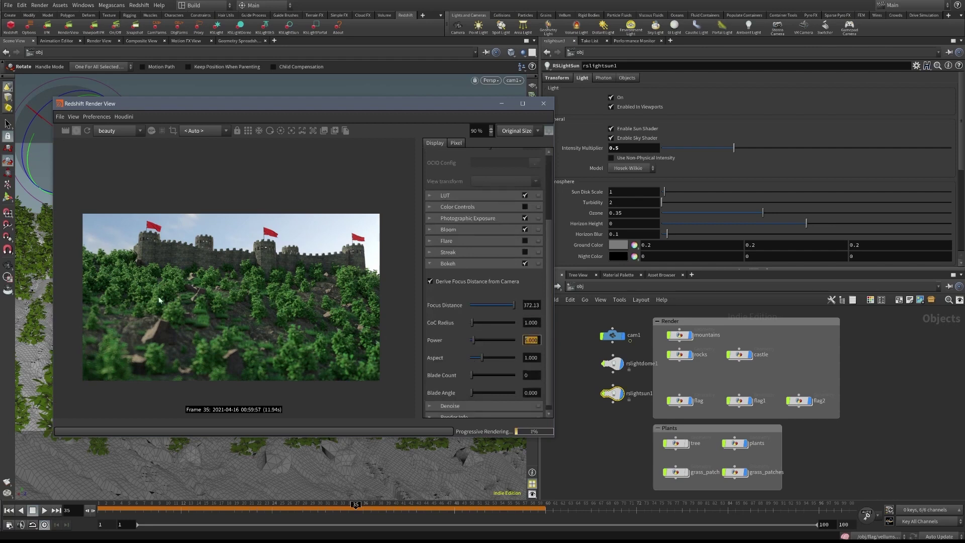